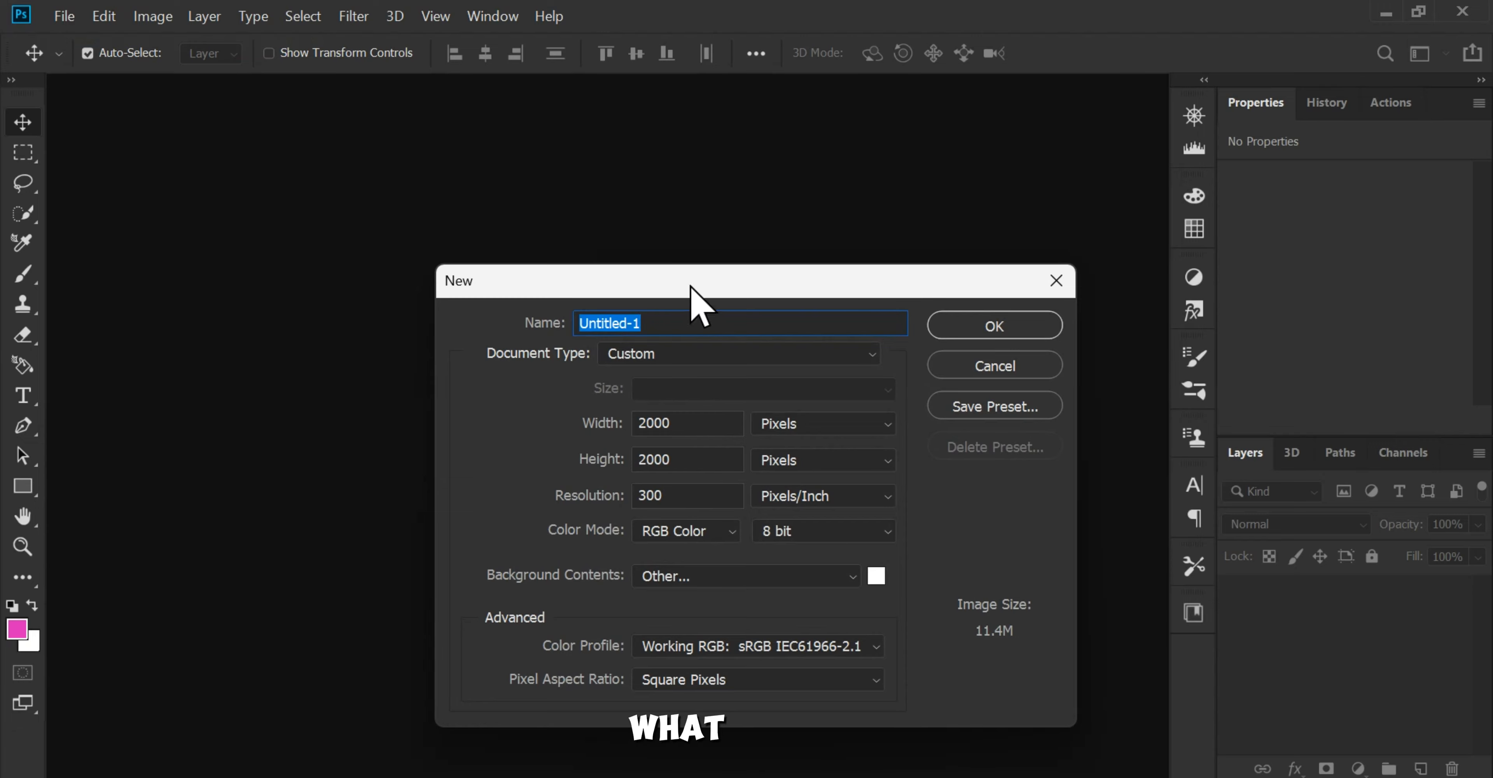
Step: Create a new 2000 by 2000 pixel document at 300 pixels/inch in RGB Color mode
drag(690, 284, 680, 249)
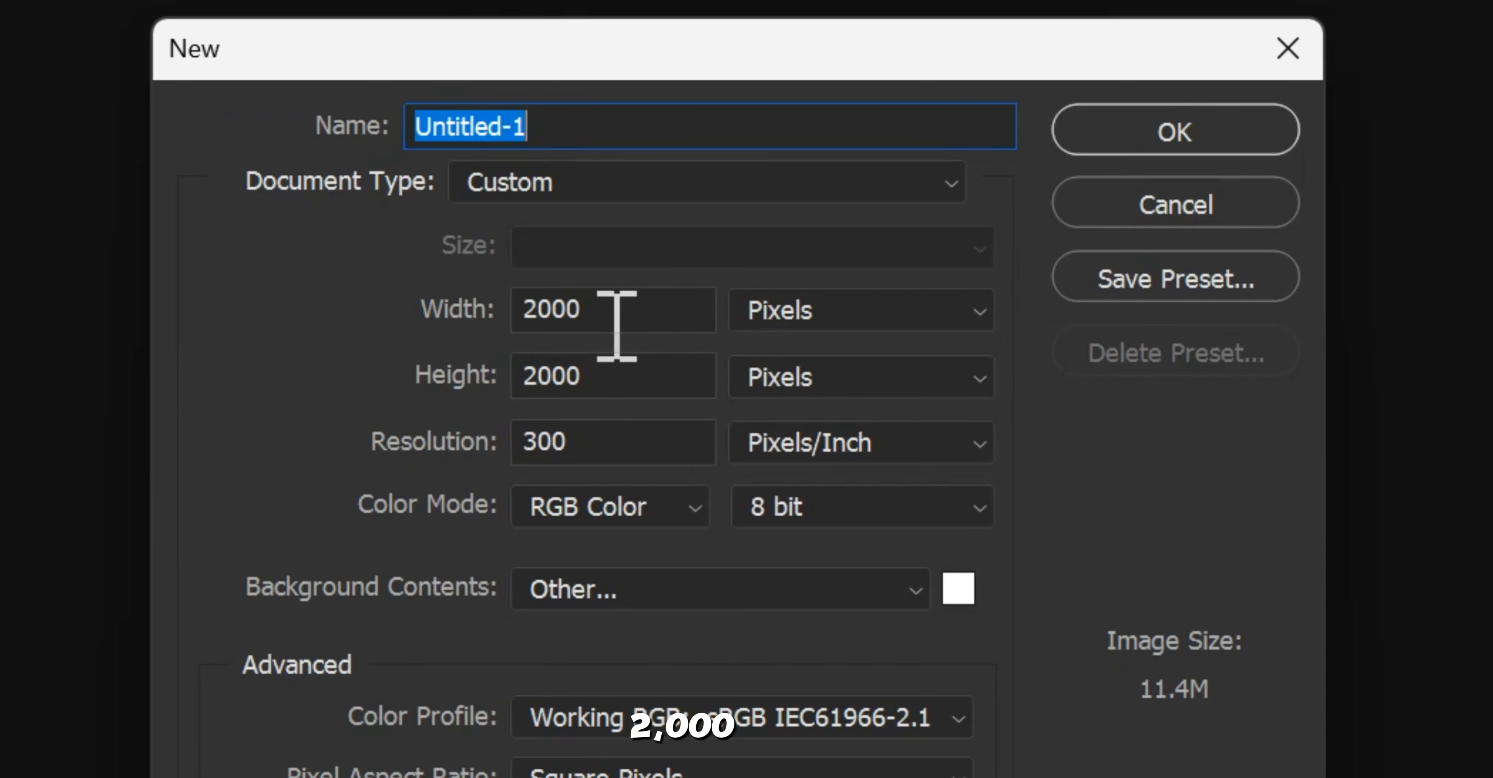
click(600, 313)
drag(599, 317, 402, 313)
drag(624, 389, 447, 386)
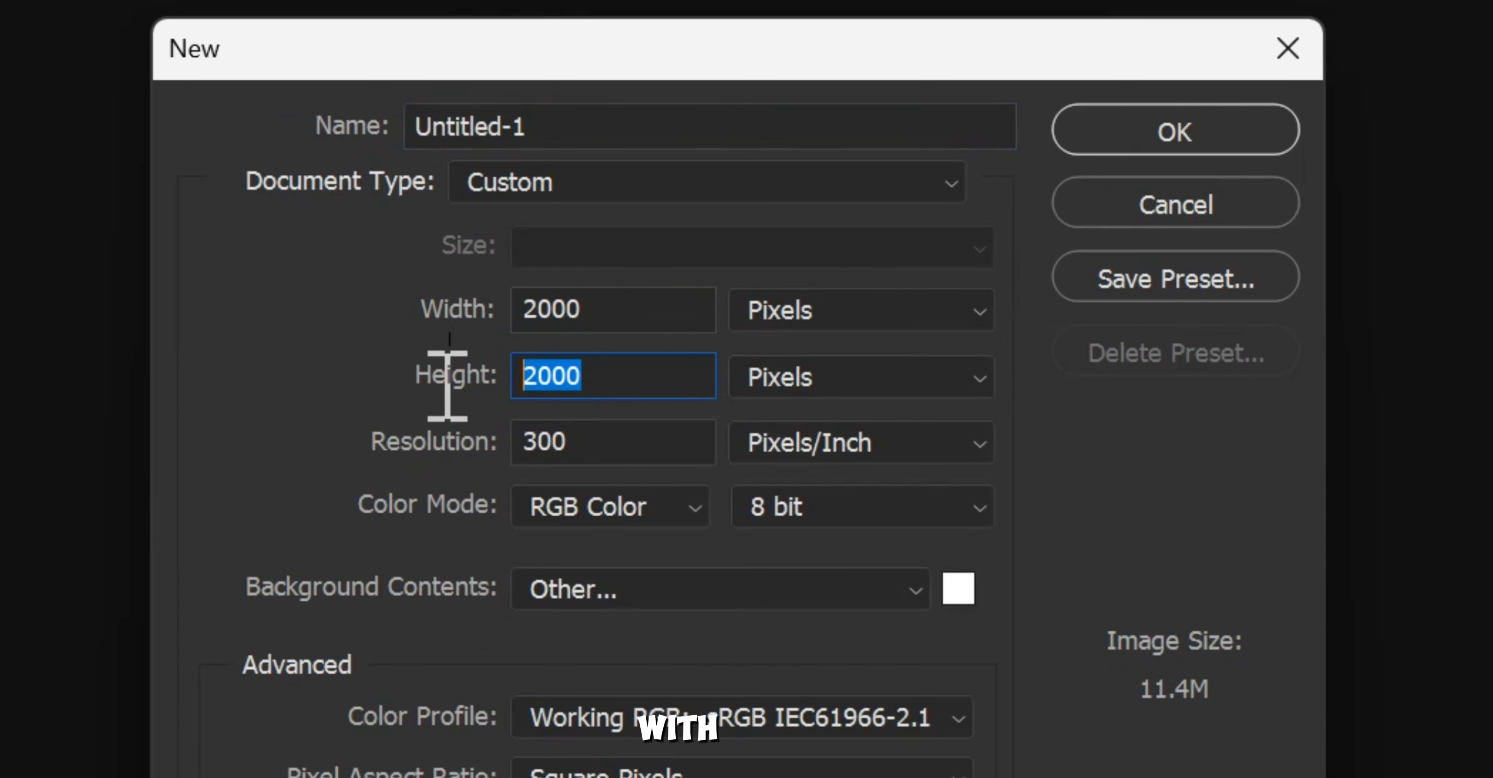
drag(594, 442, 523, 442)
click(552, 504)
click(607, 617)
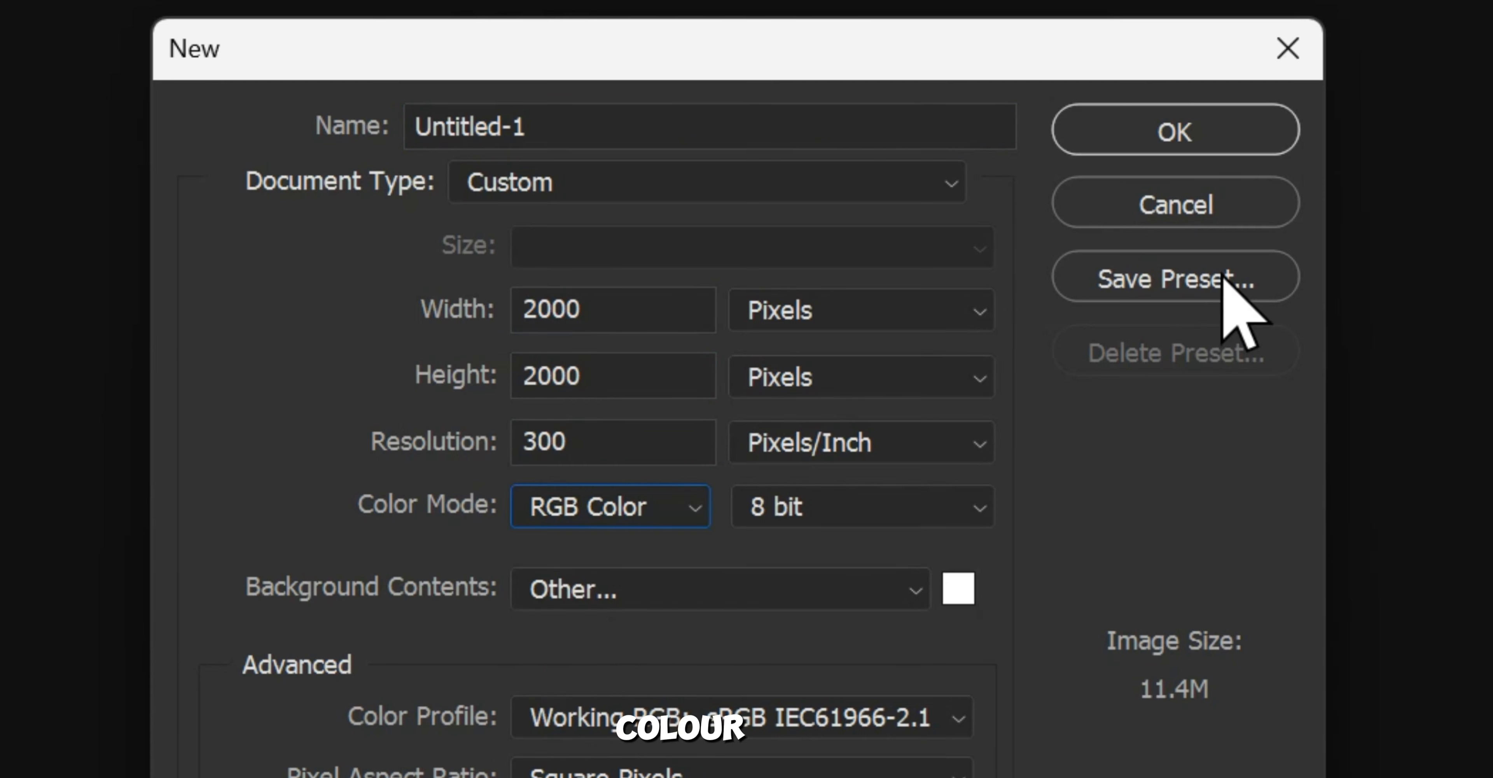
click(1061, 137)
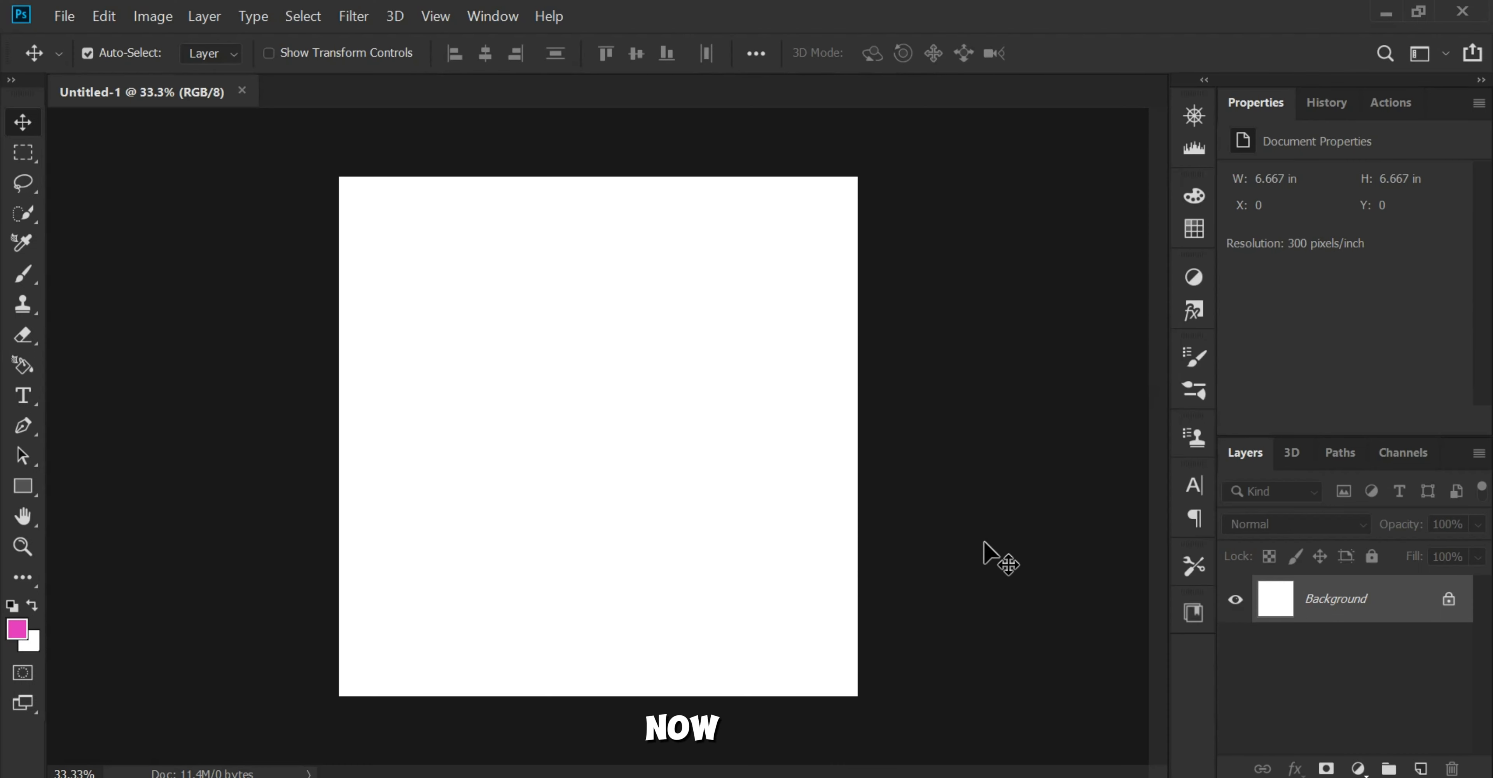
Step: Unlock the background layer and fill it with a linear magenta-to-navy gradient running horizontally from the right edge to the left
click(1454, 597)
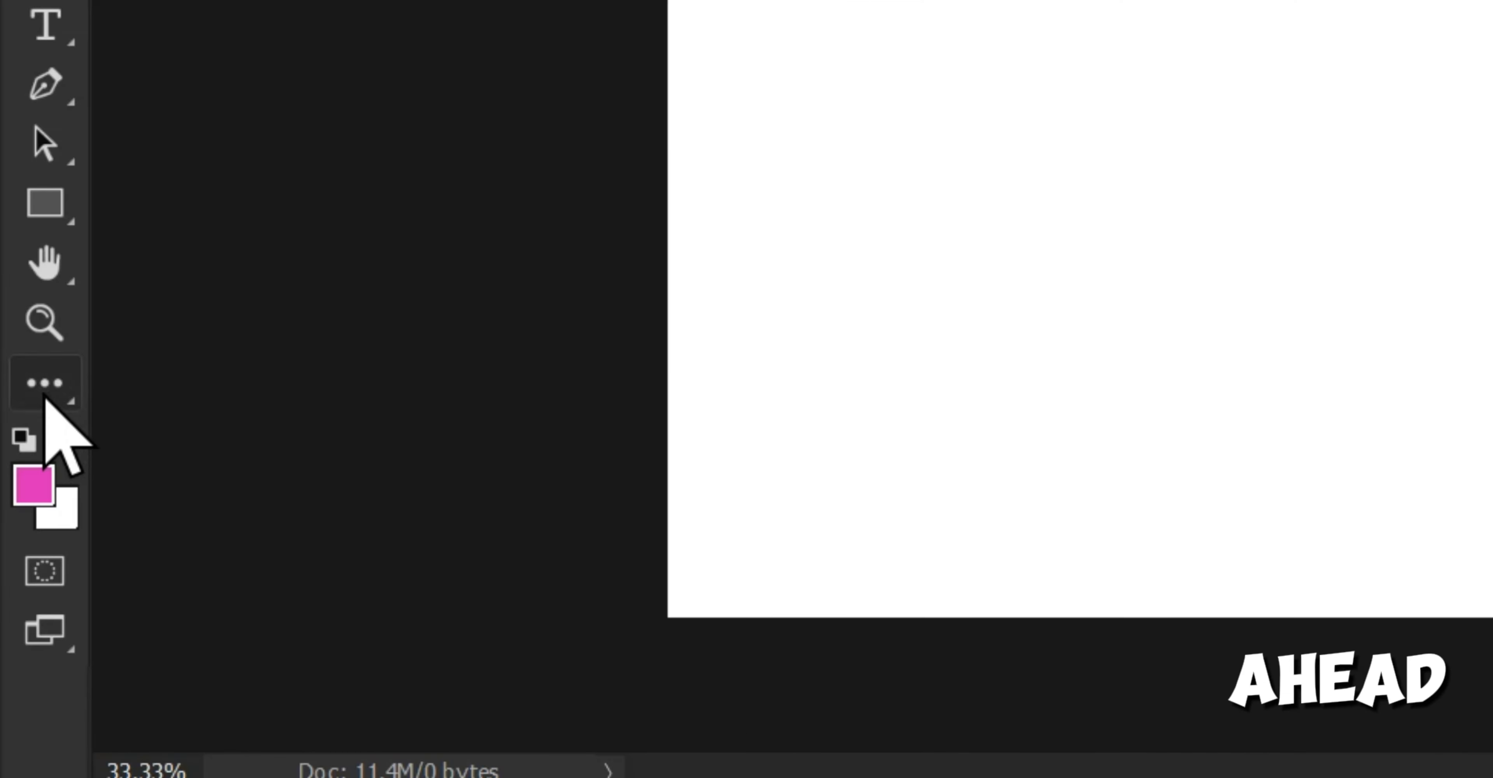
click(23, 576)
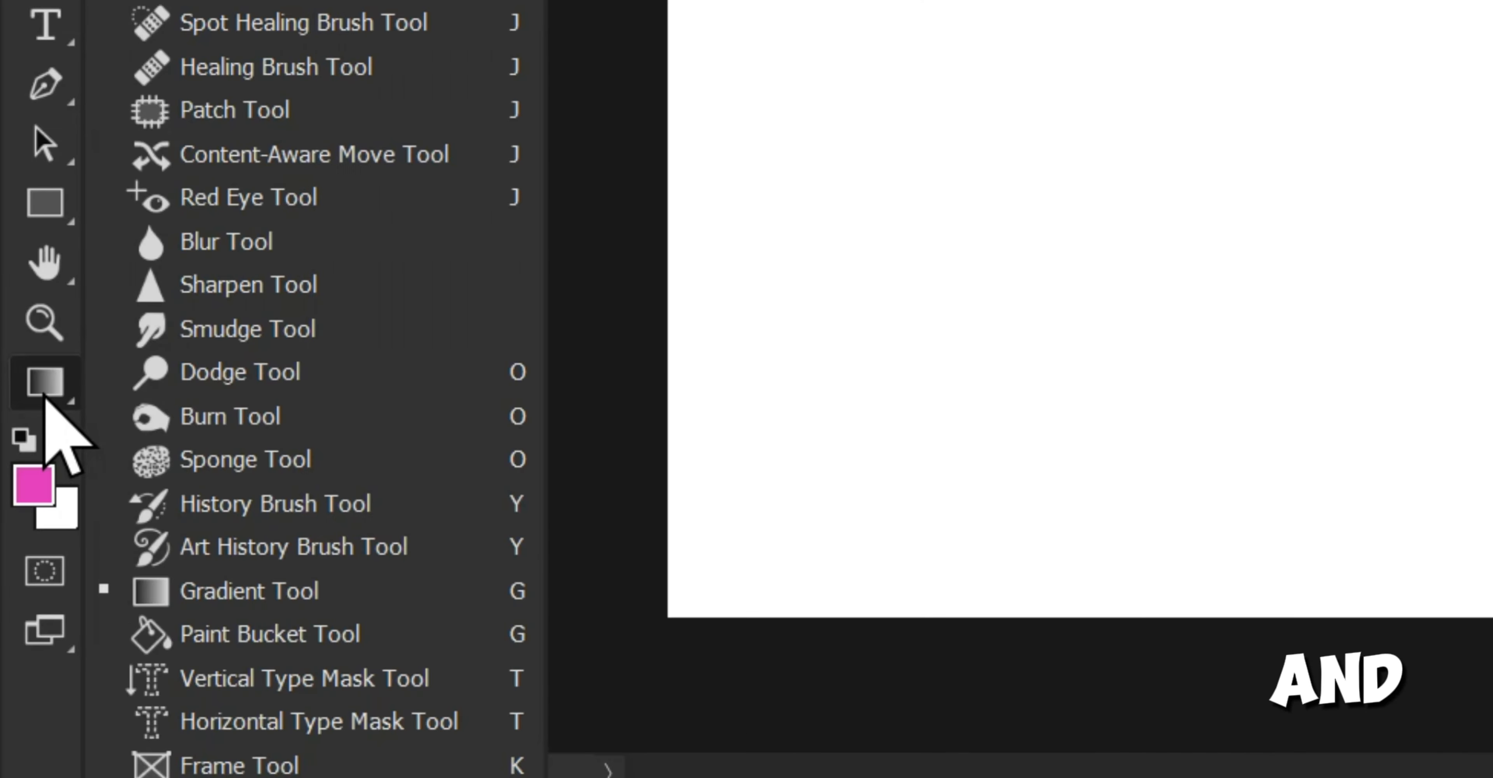
click(281, 591)
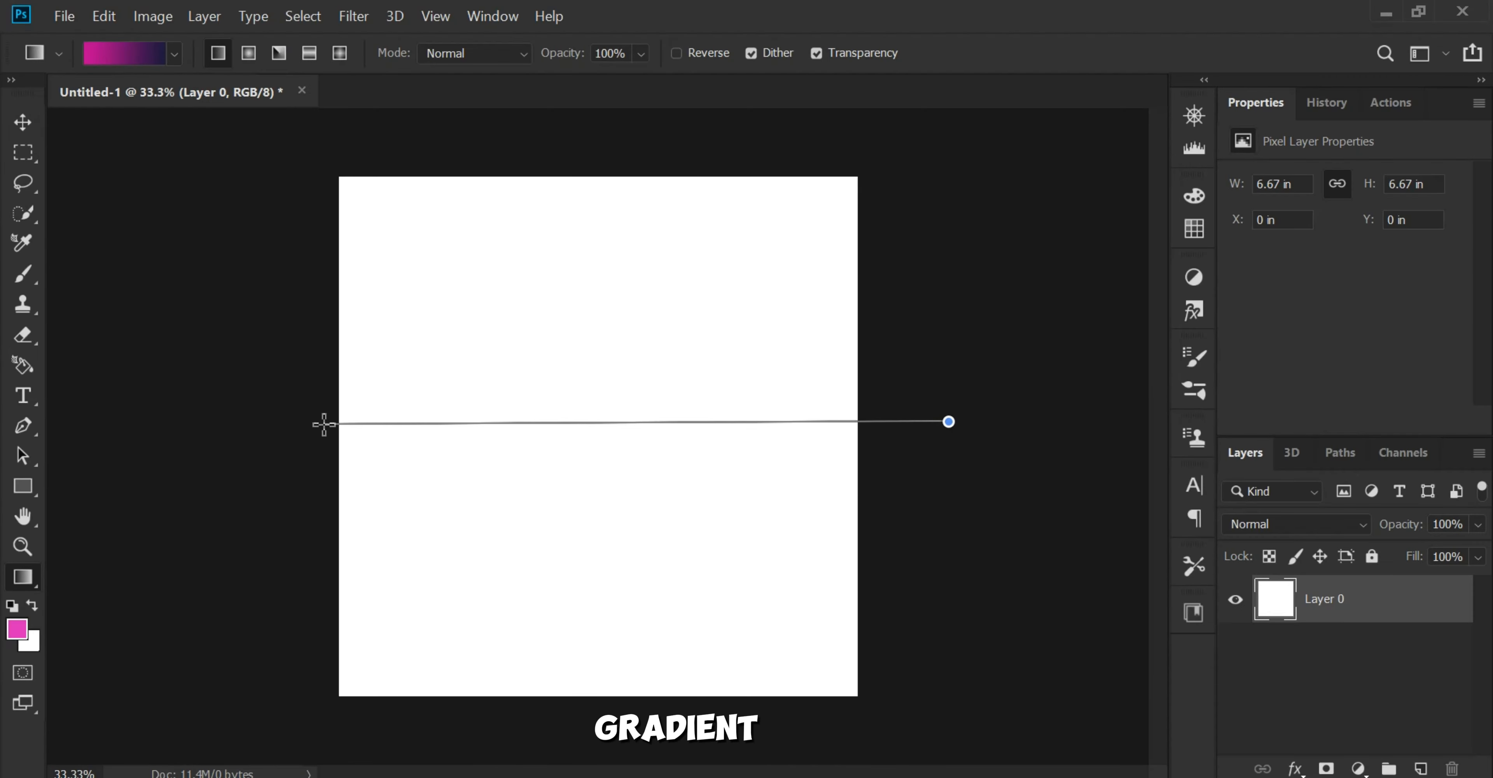
drag(324, 424, 324, 423)
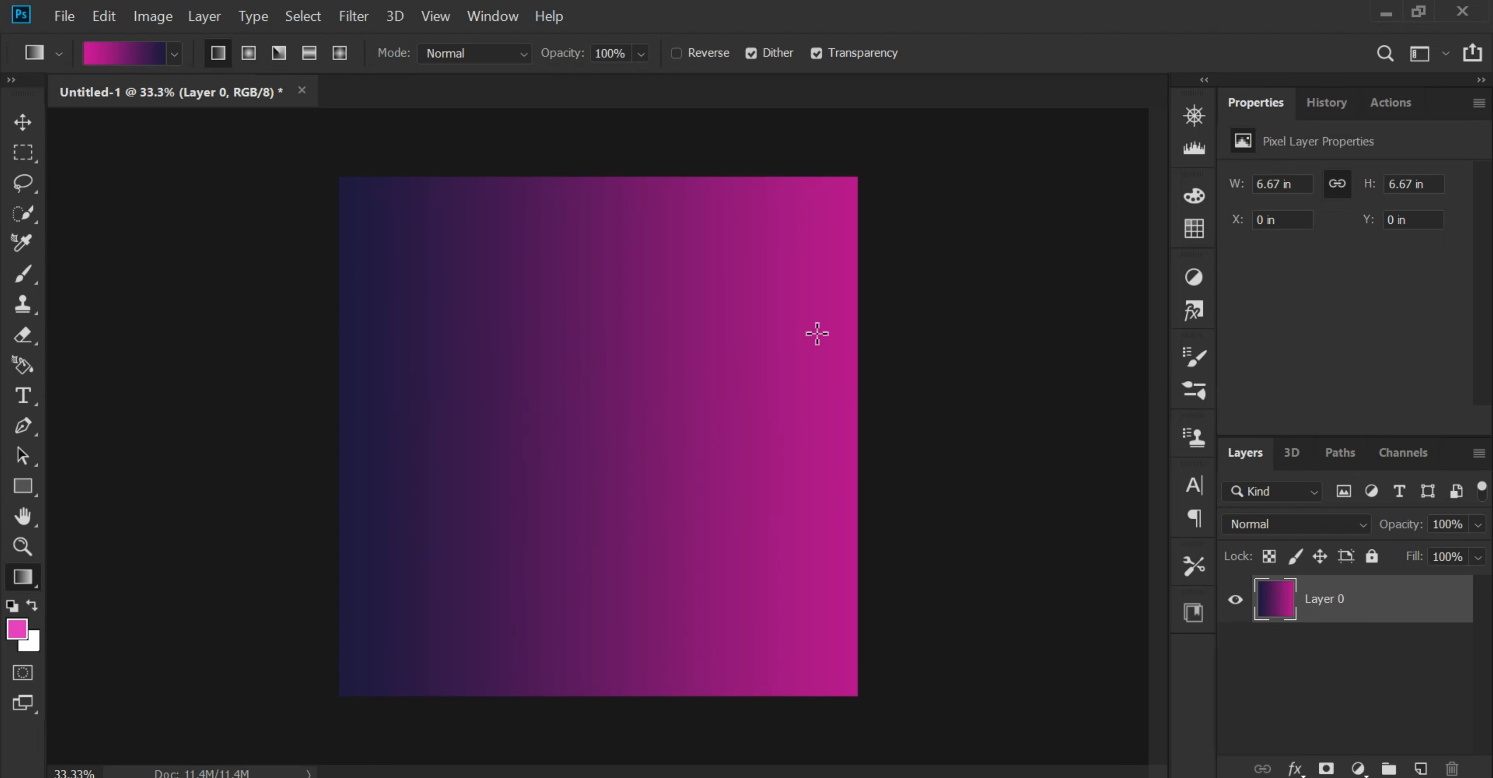
click(17, 129)
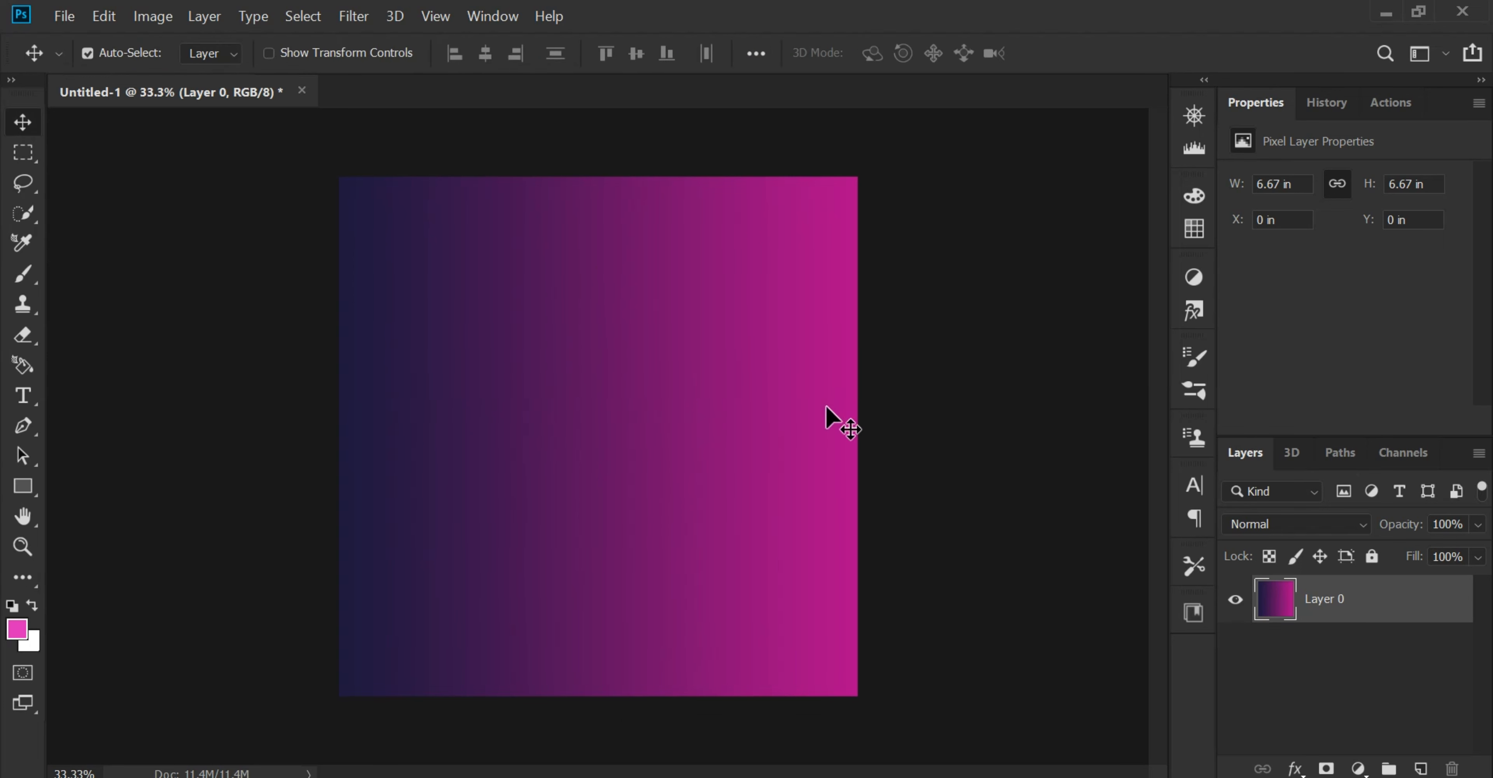
Step: Place the GGG earbuds image from folder A in File Explorer at the centre of the canvas
mouse_move(877, 777)
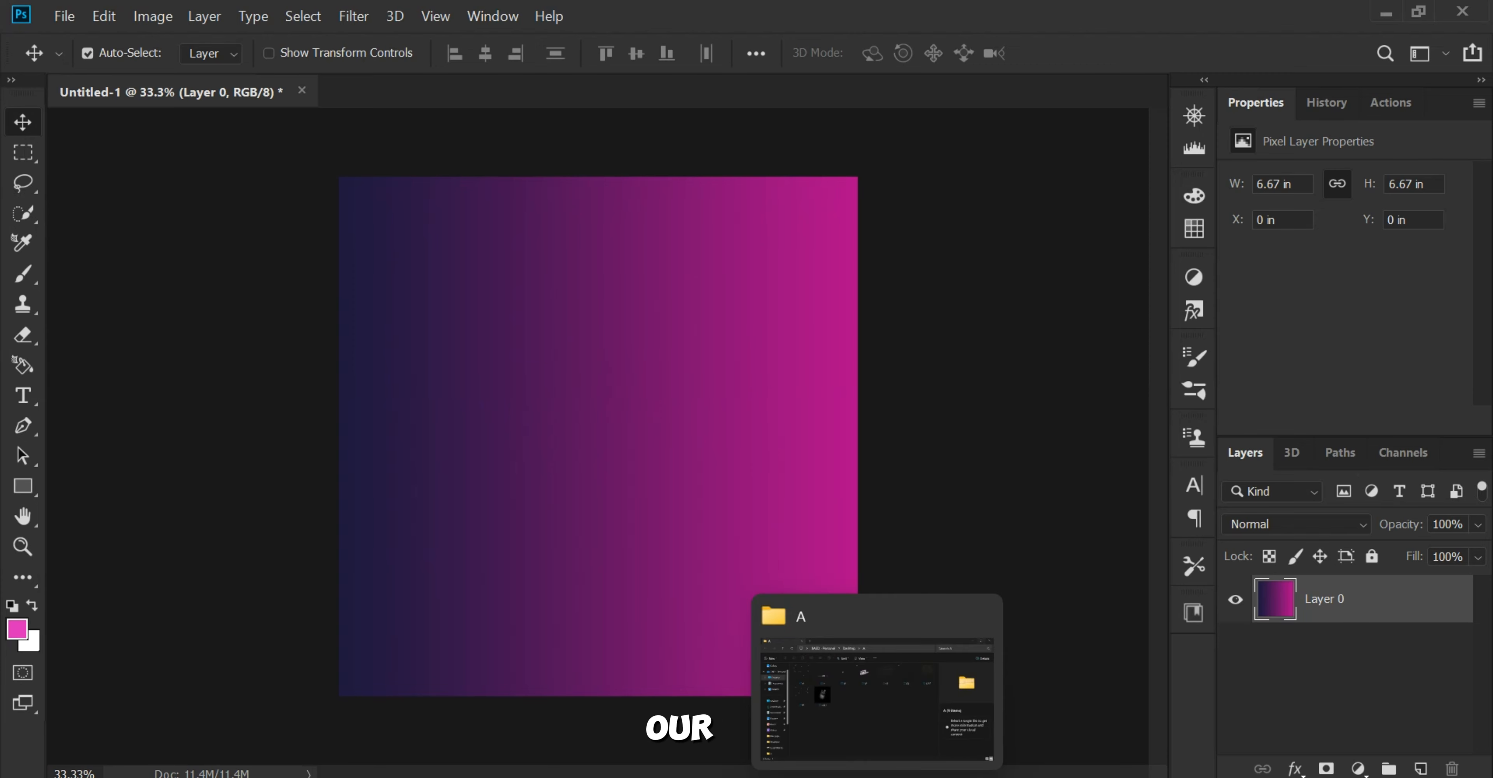
click(876, 695)
drag(429, 359, 604, 460)
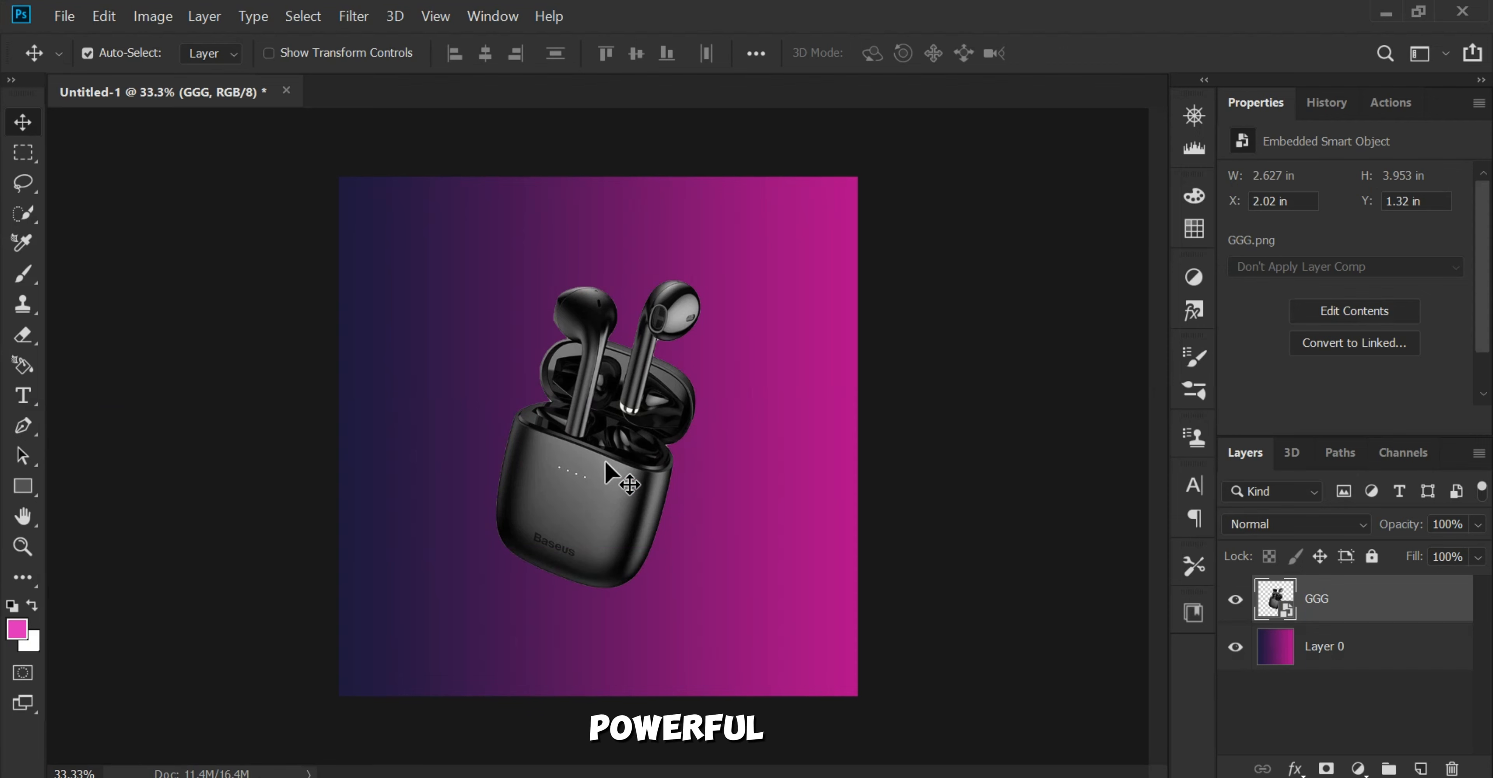
Step: Place the 4747 texture image from folder A on the canvas and move its layer beneath the GGG earbuds layer
mouse_move(877, 777)
click(877, 695)
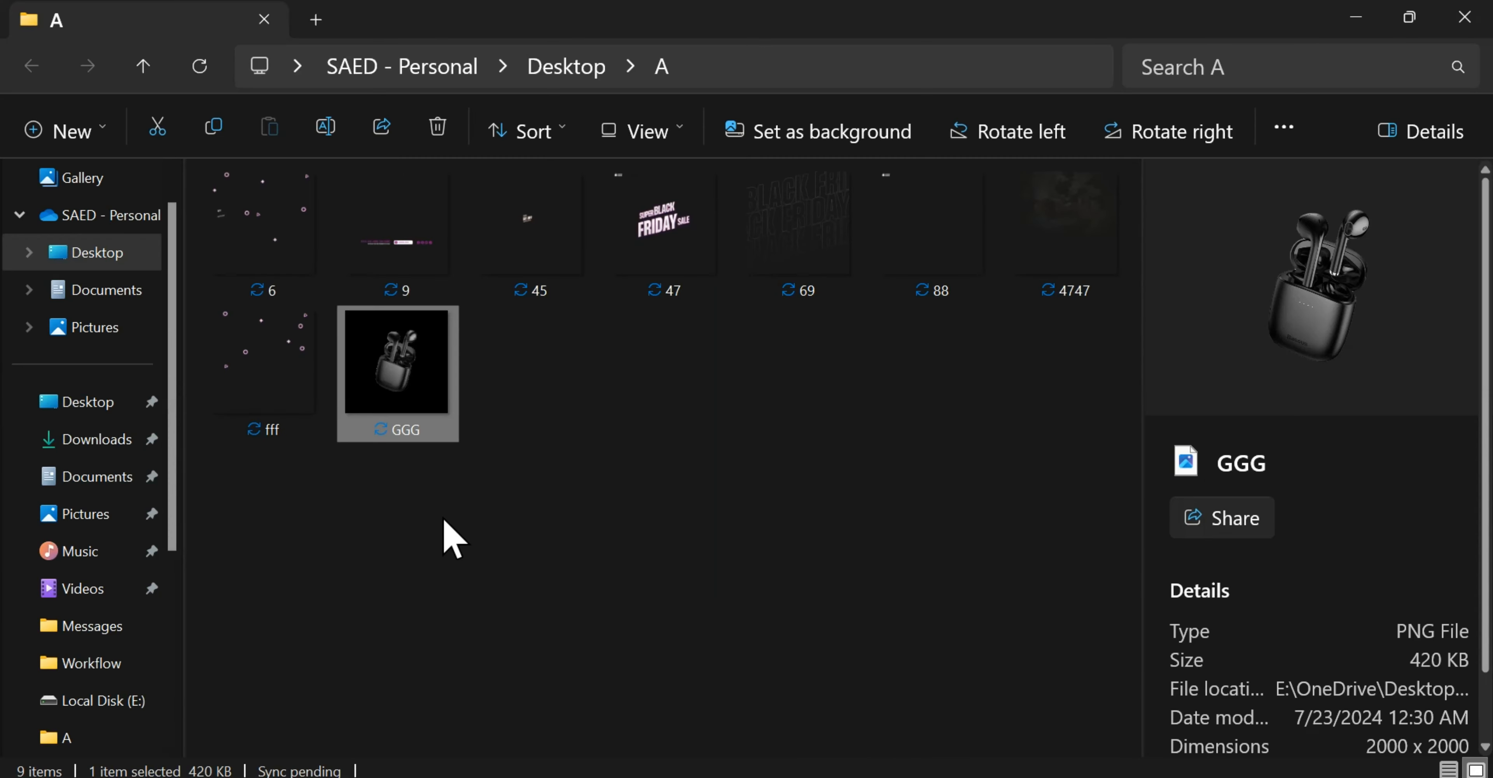
click(350, 542)
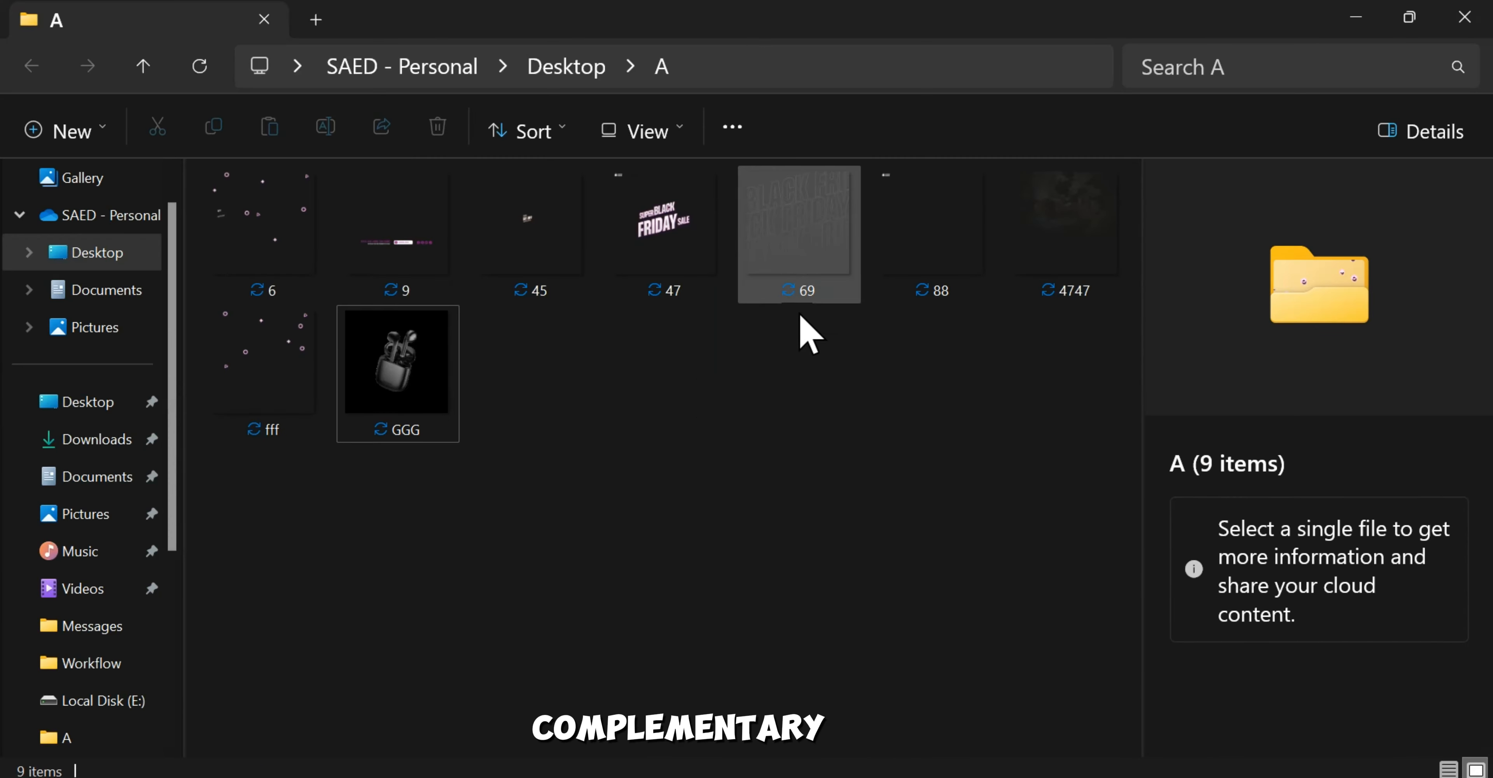
drag(1023, 290, 558, 252)
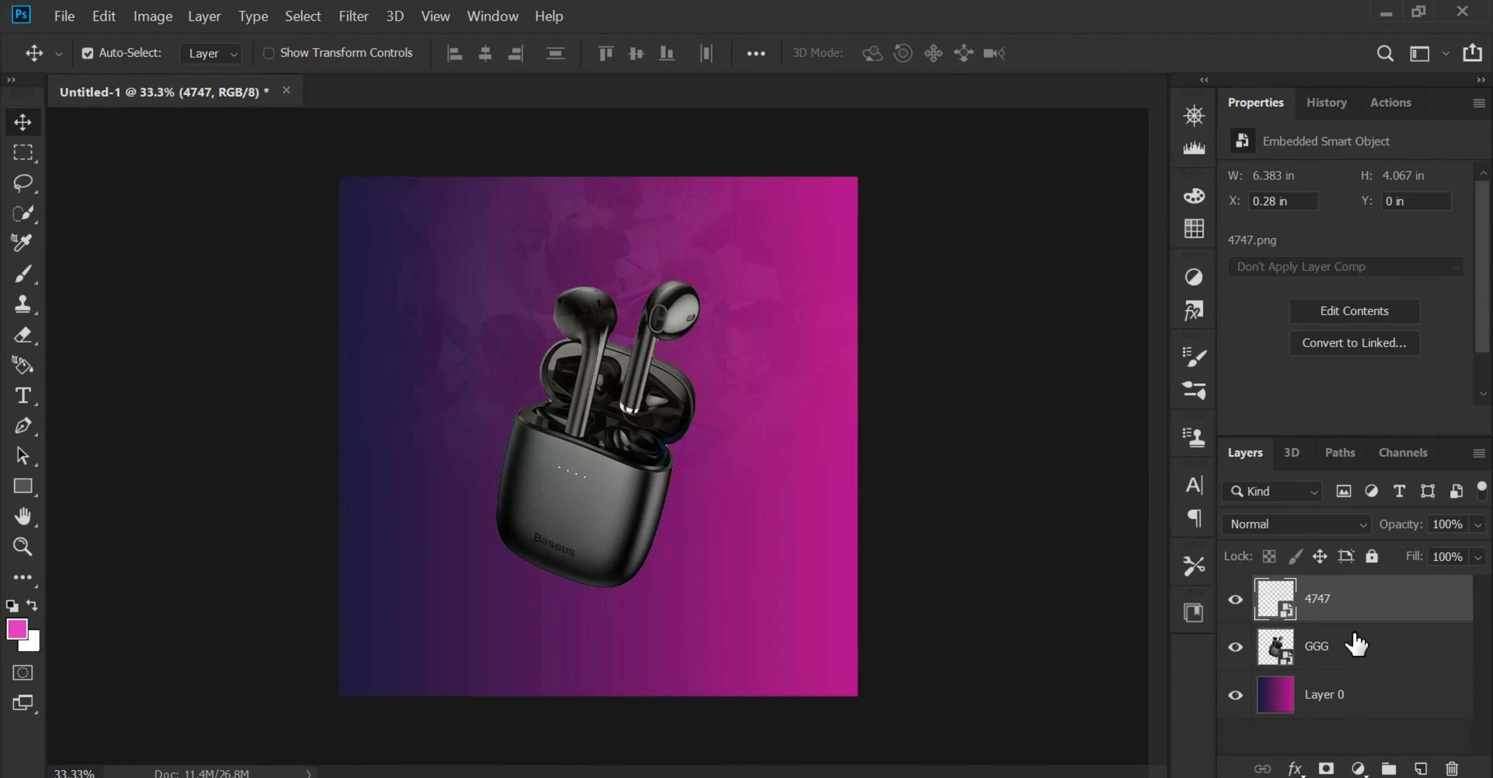
drag(1356, 644, 1330, 694)
Step: Place the 69 outlined BLACK FRIDAY image from folder A between the earbuds and the 4747 texture layer
mouse_move(1030, 777)
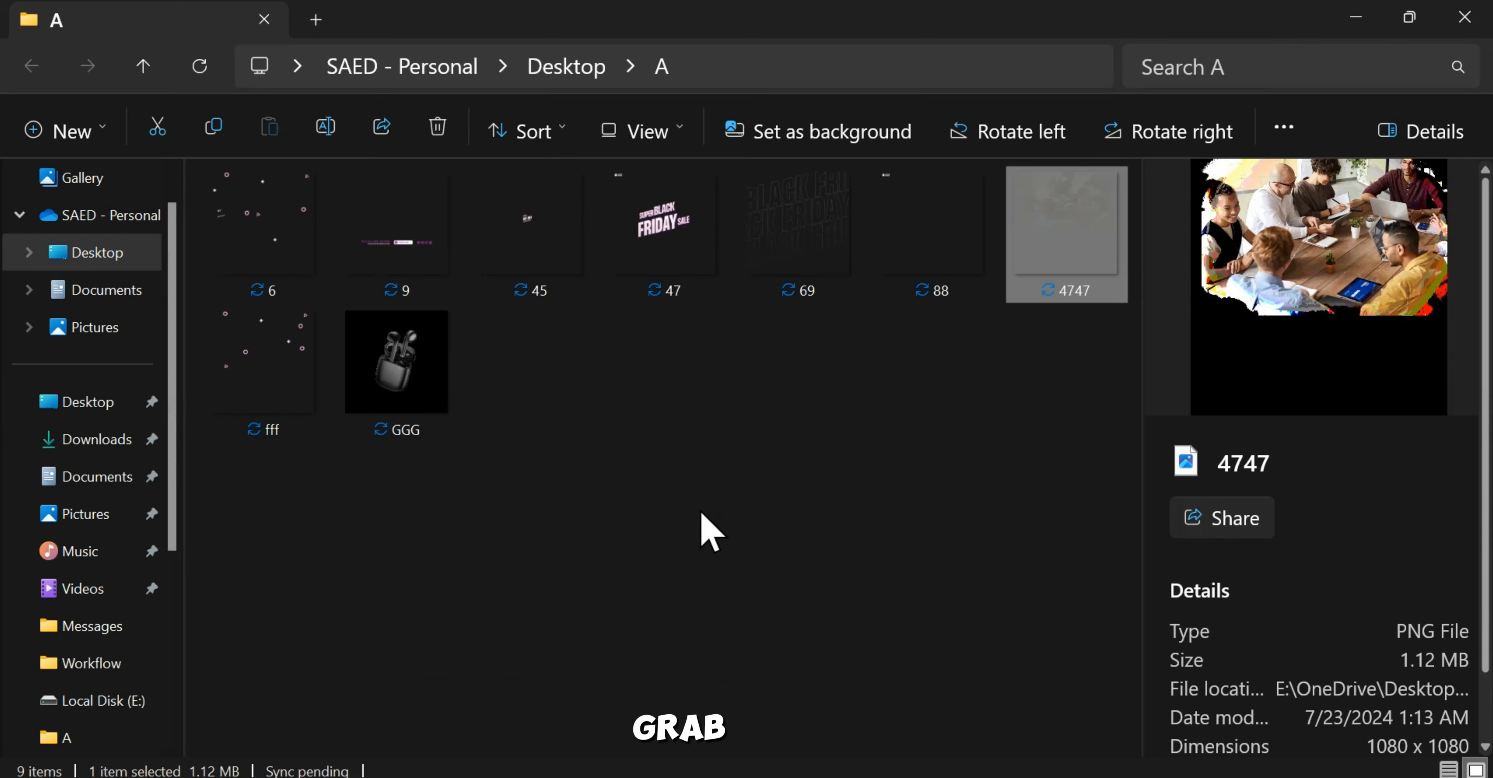
click(934, 367)
drag(799, 232, 622, 323)
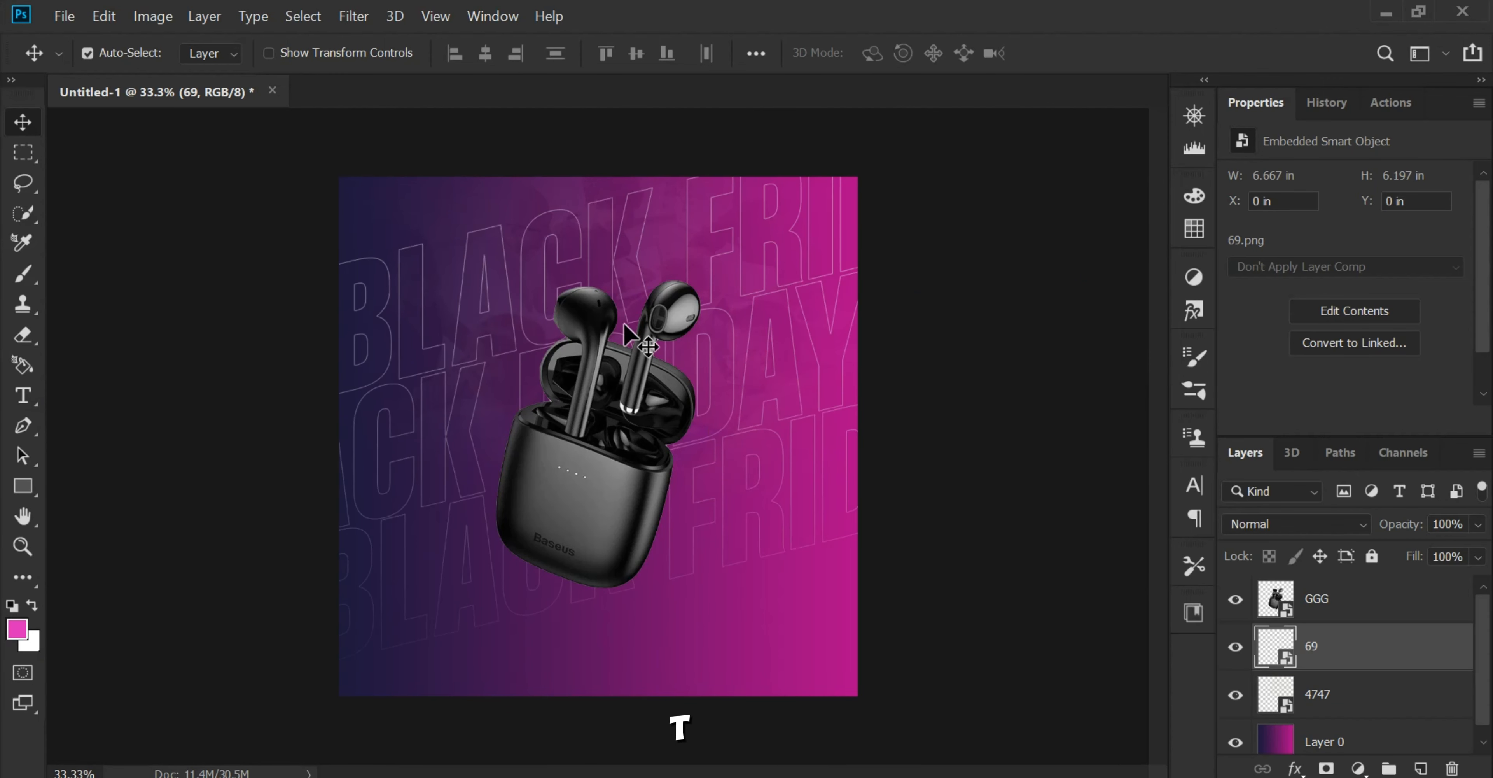
Step: Enlarge the outlined BLACK FRIDAY layer to about 8.89 by 8.26 in, beyond the canvas edges, and set its opacity to 74%
key(ctrl+t)
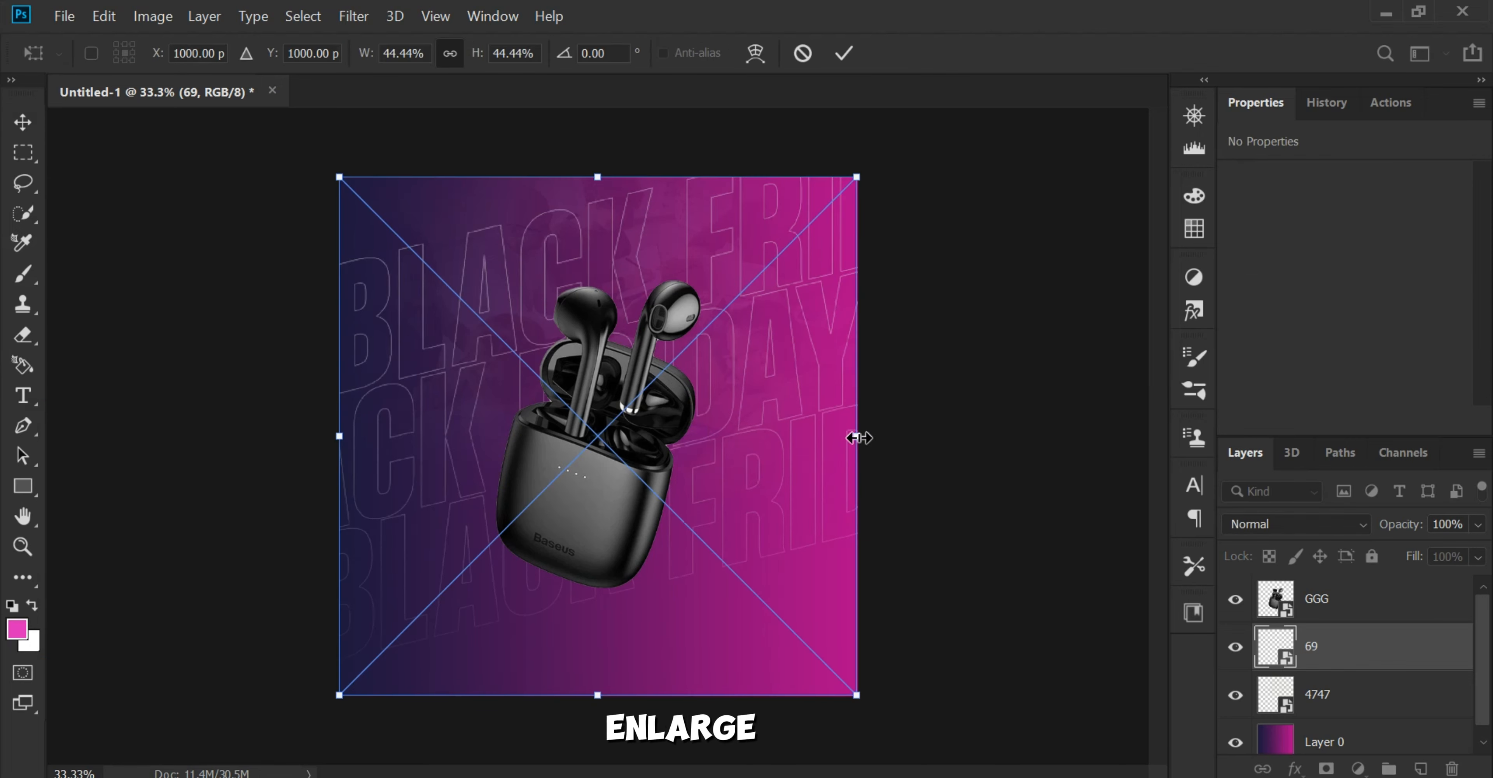
drag(859, 436, 989, 439)
drag(842, 434, 738, 399)
drag(883, 417, 923, 425)
drag(843, 402, 854, 421)
key(Return)
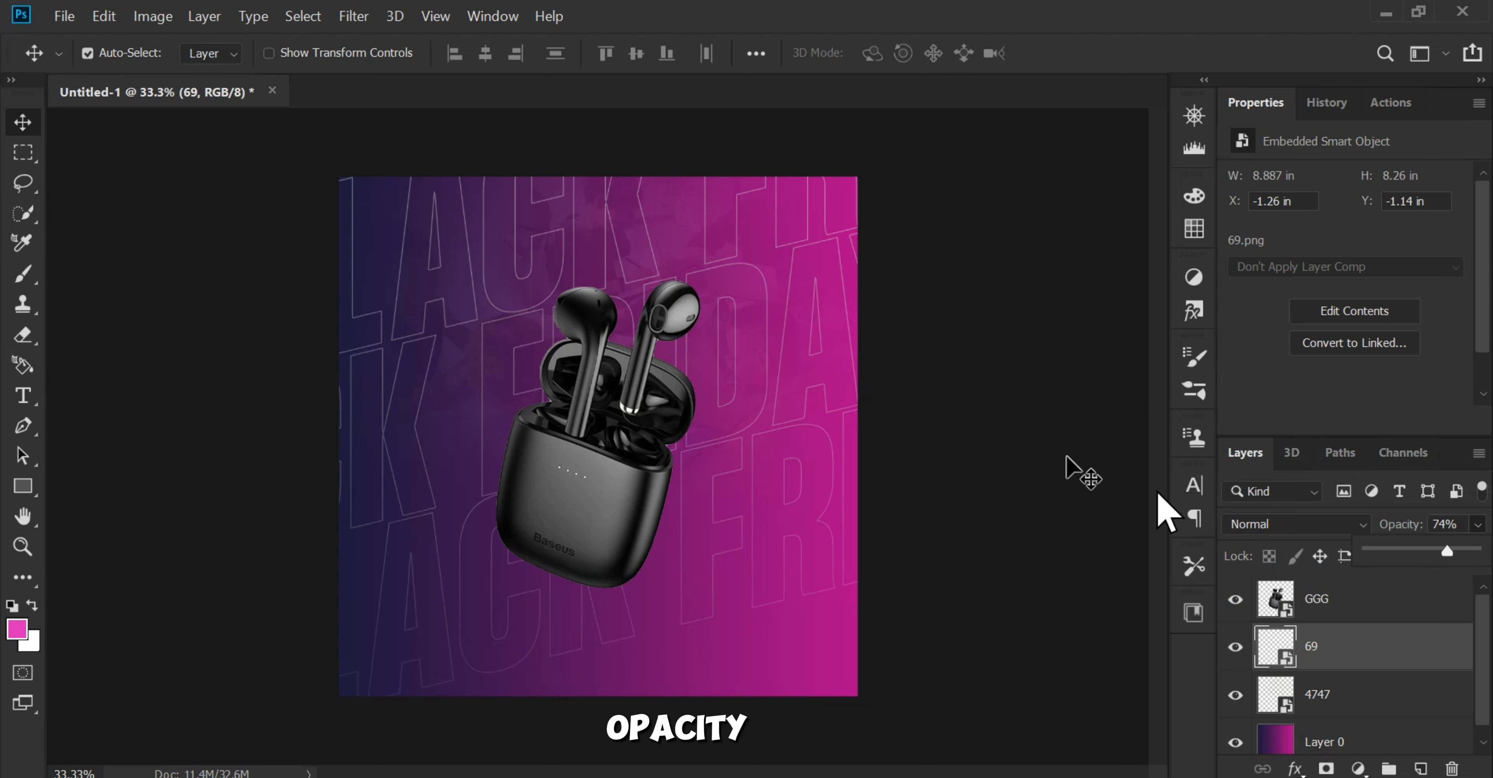
click(1005, 348)
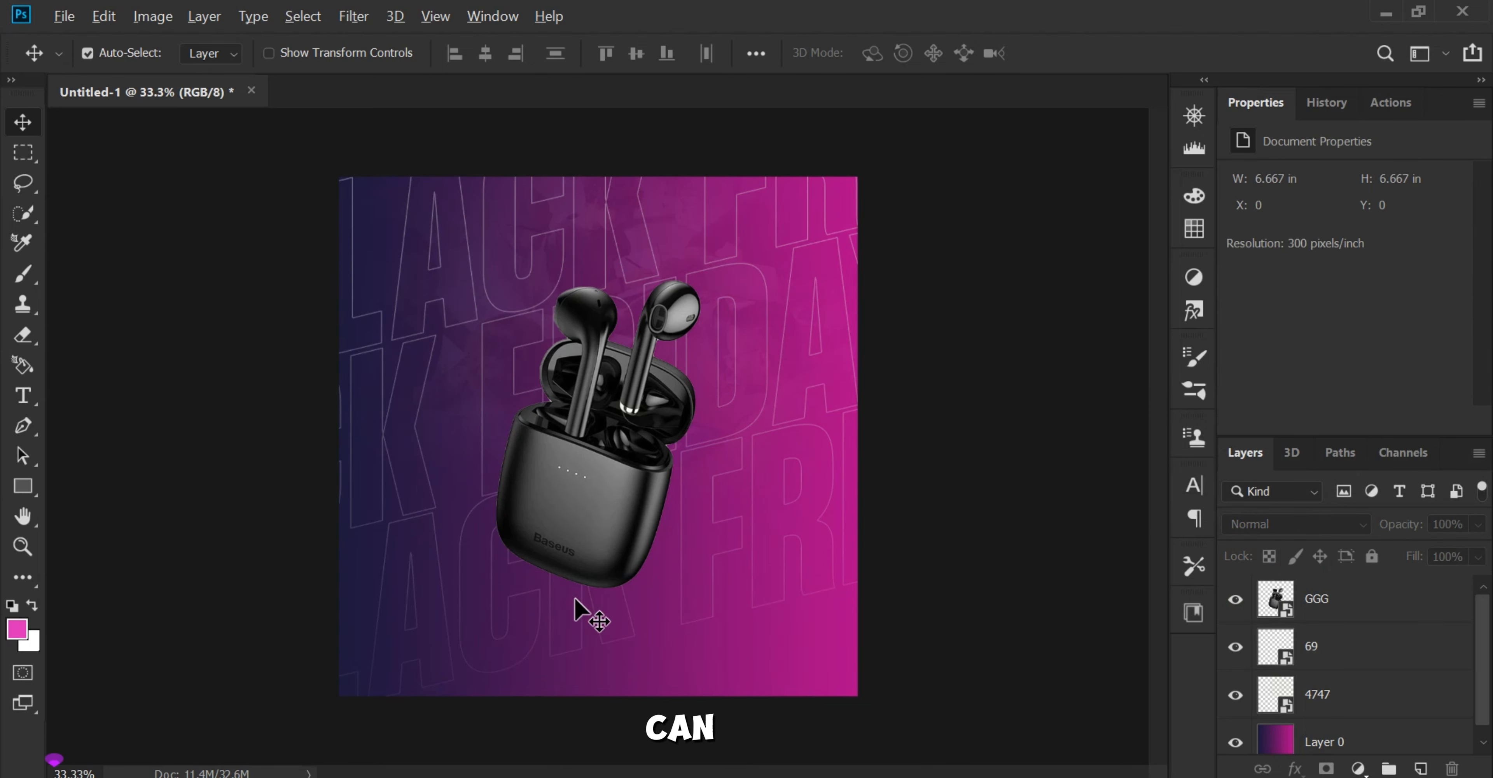
Step: Add a new layer above the earbuds and draw a pink rounded rectangle about 2155 by 355 px across the canvas's lower edge
scroll(576, 595, up, 3)
drag(574, 552, 634, 472)
scroll(606, 519, up, 1)
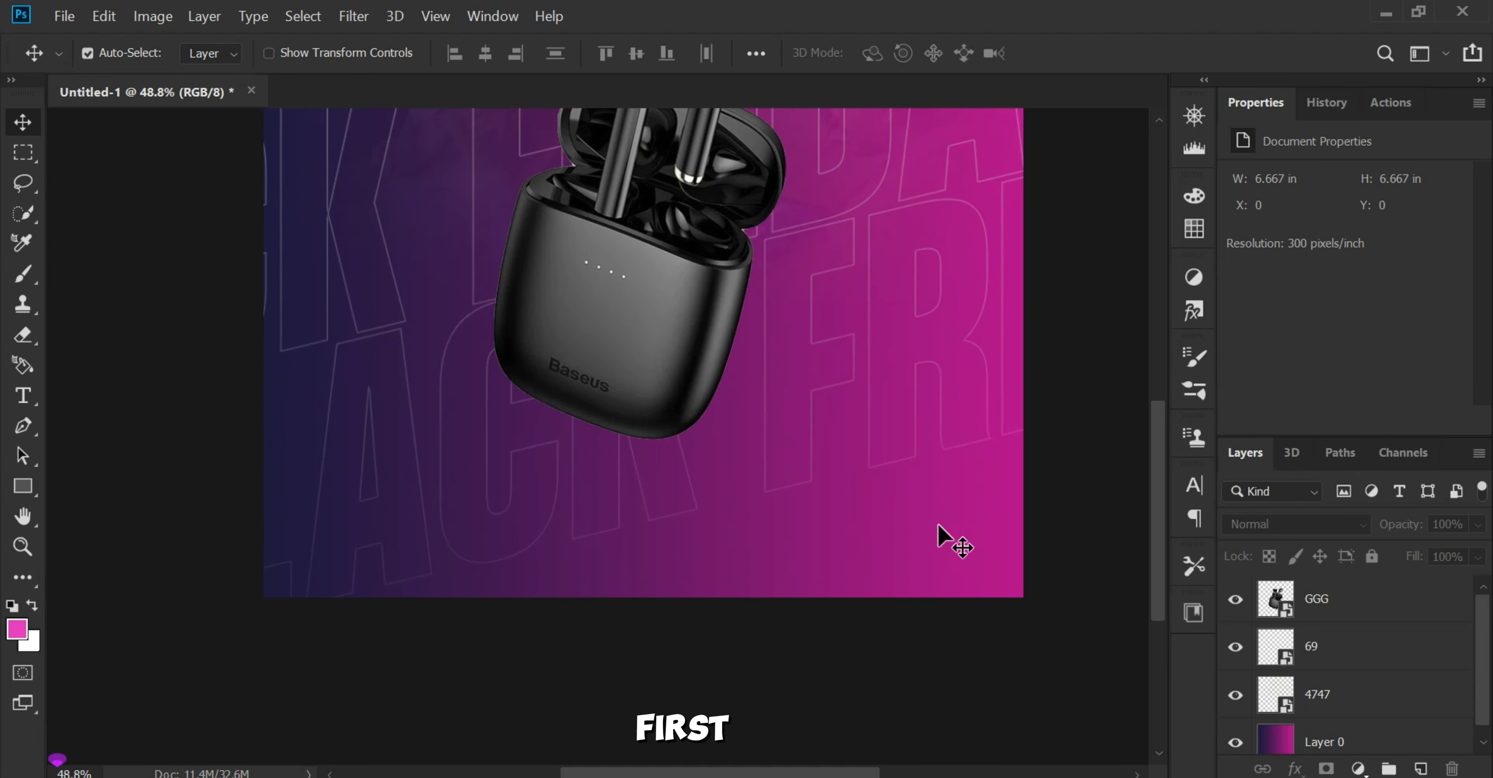
click(1414, 597)
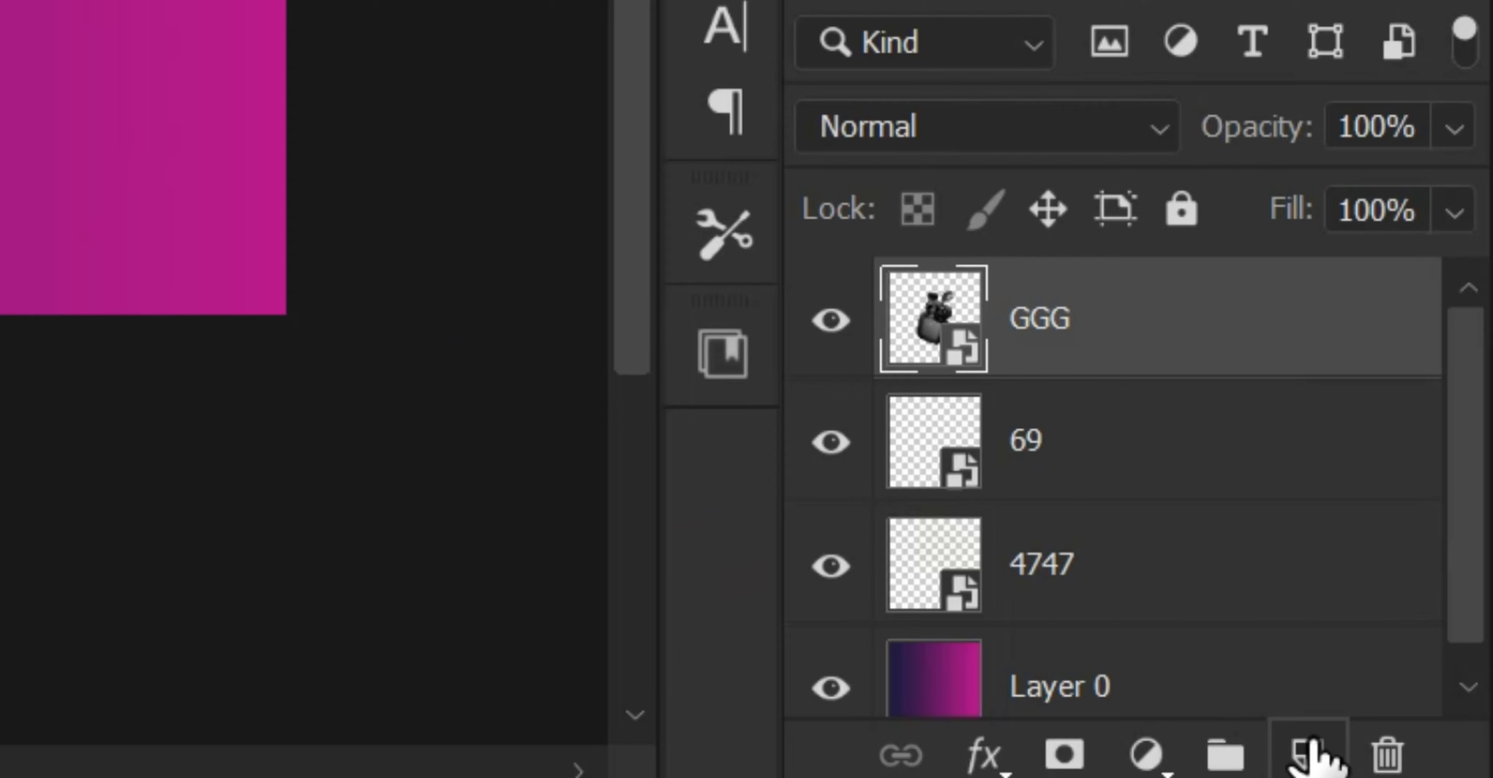
click(1421, 768)
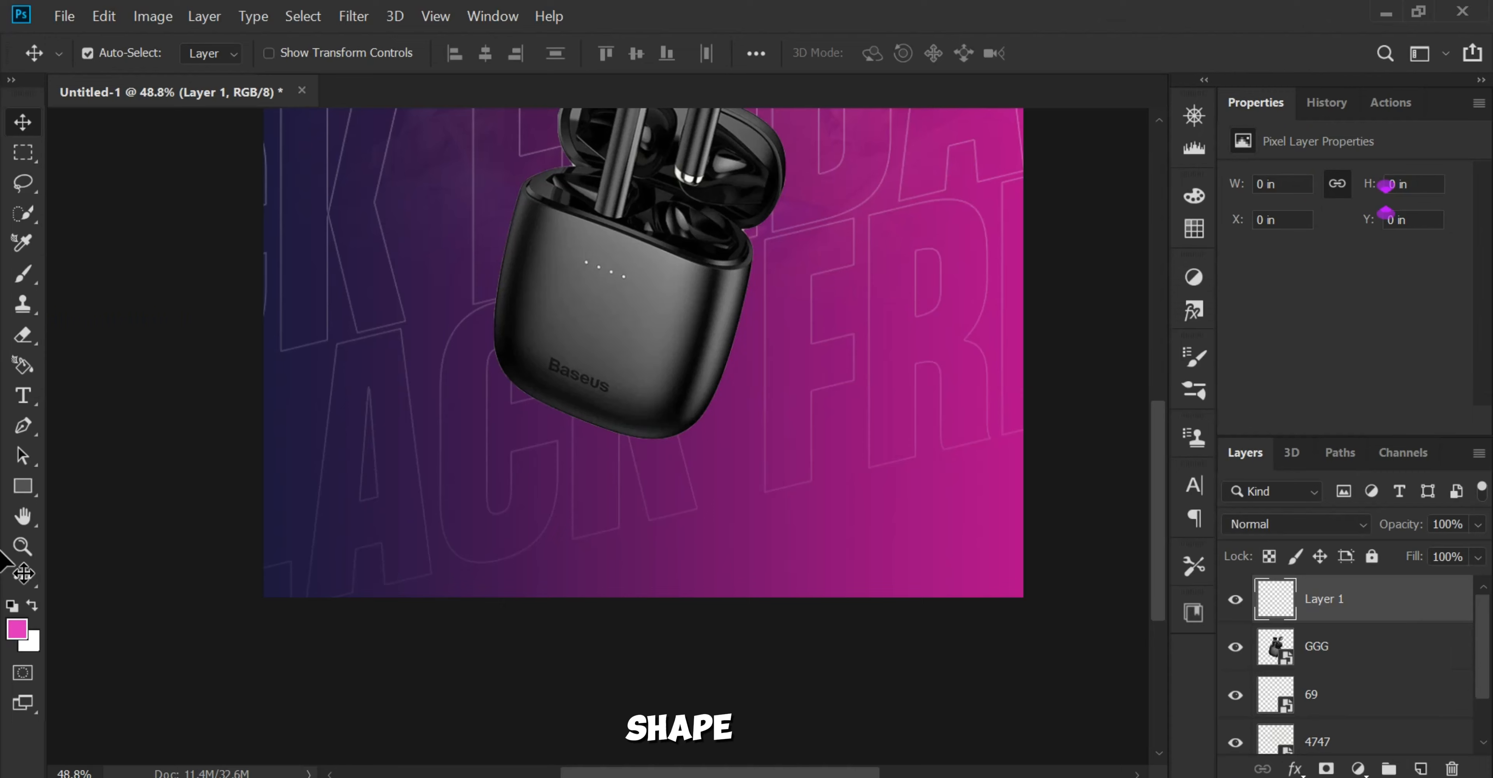
click(12, 489)
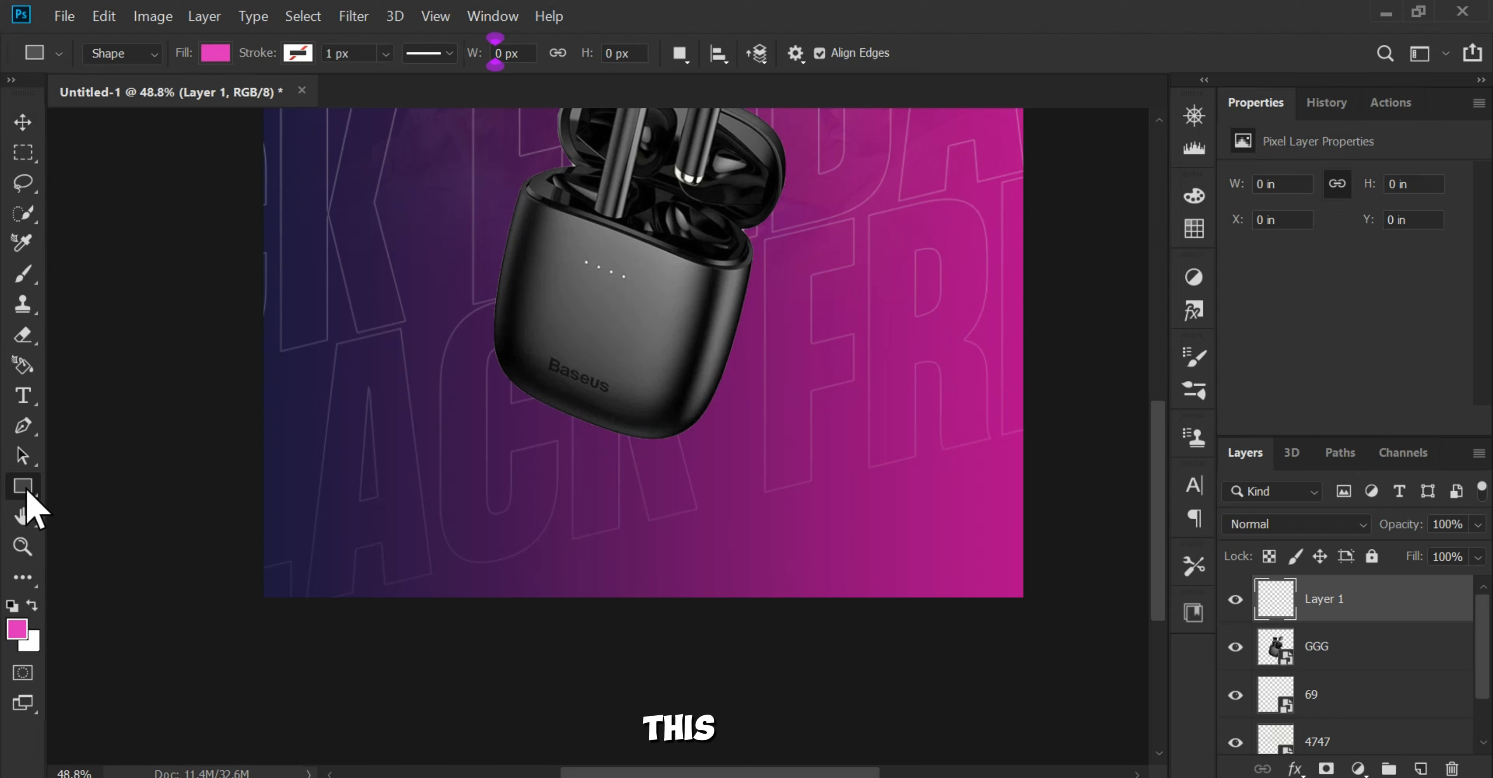
right_click(25, 489)
click(164, 508)
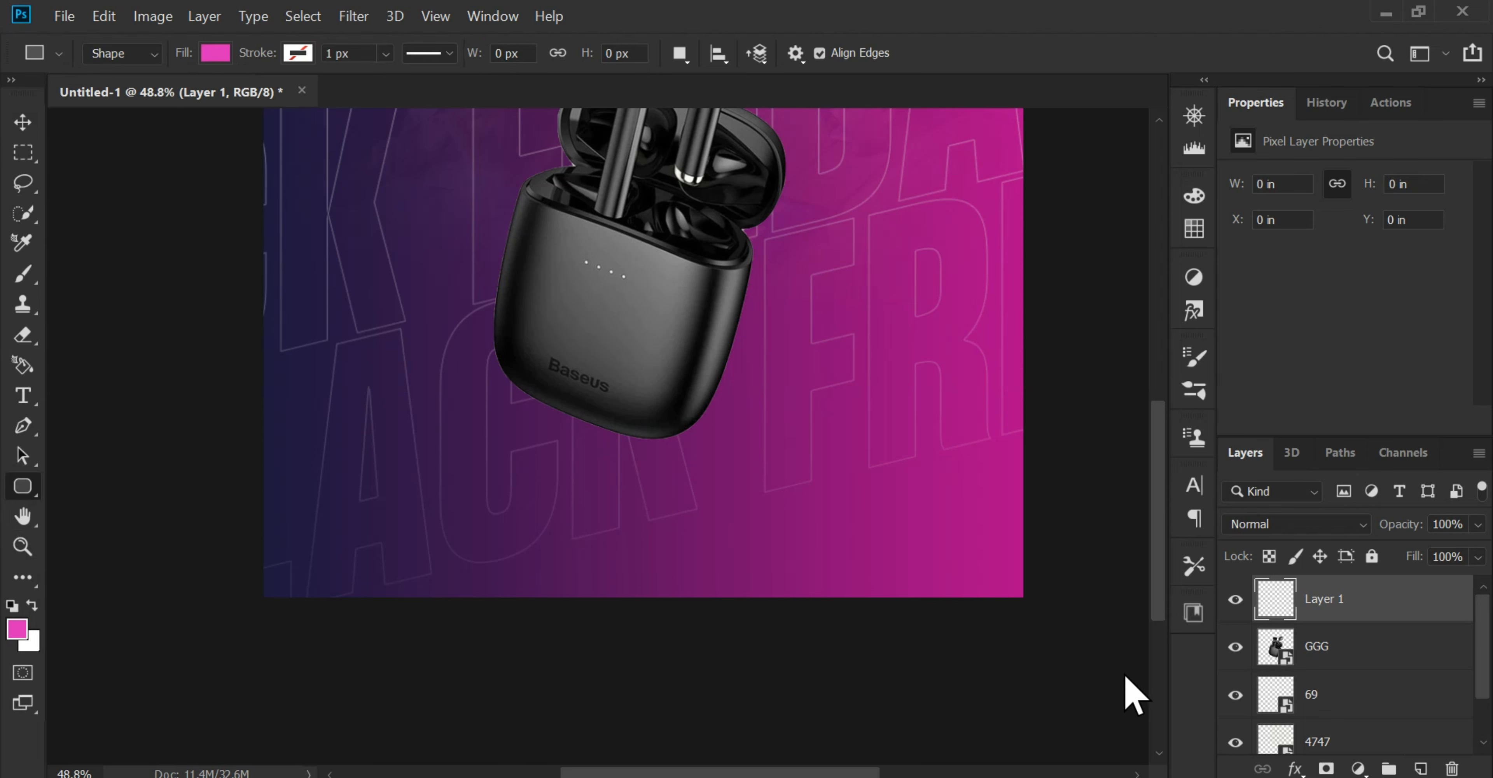
drag(1052, 636, 233, 501)
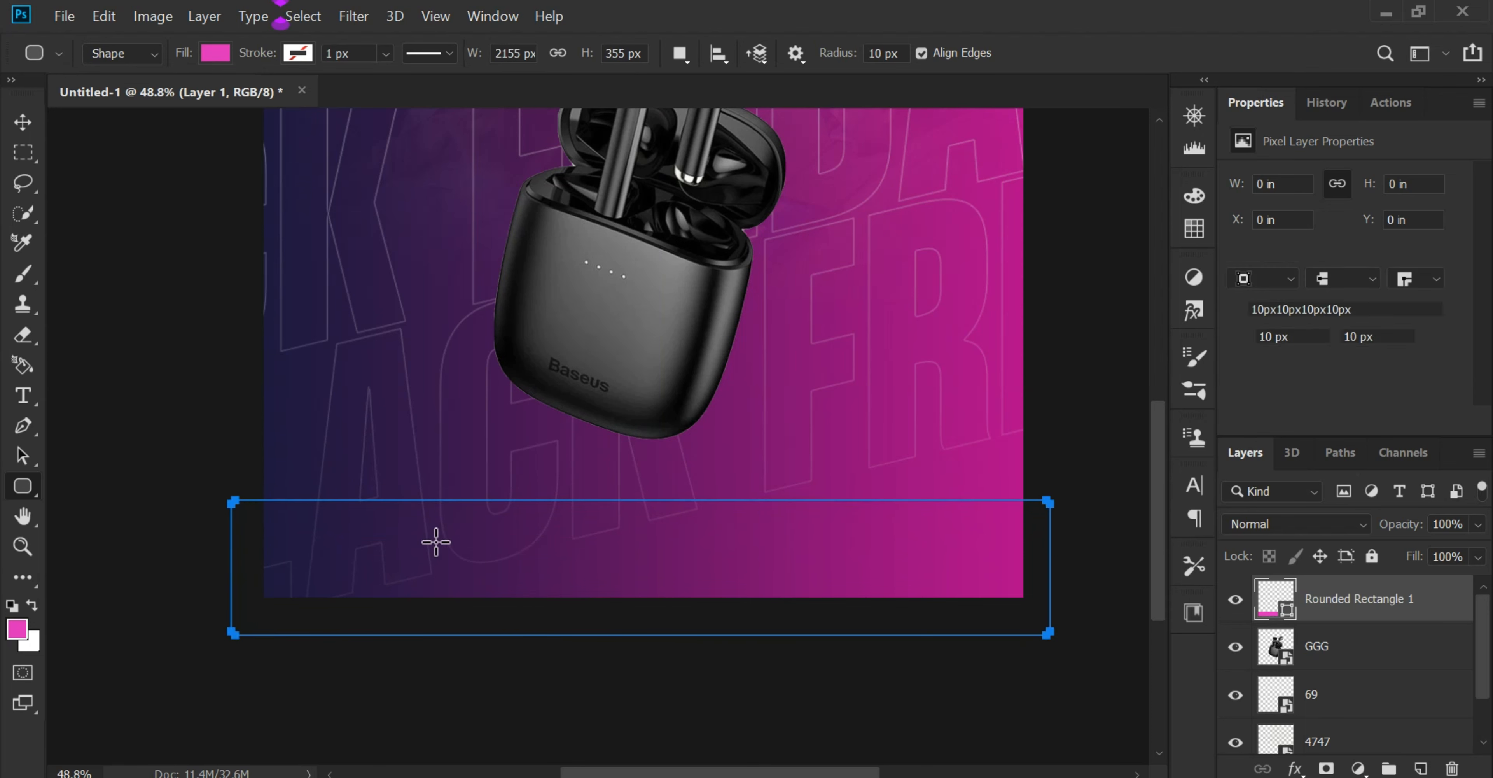
Step: Set the rounded rectangle's linked corner radii to 150 px, and raise them further to 200 px
double_click(1299, 342)
text(150)
key(Return)
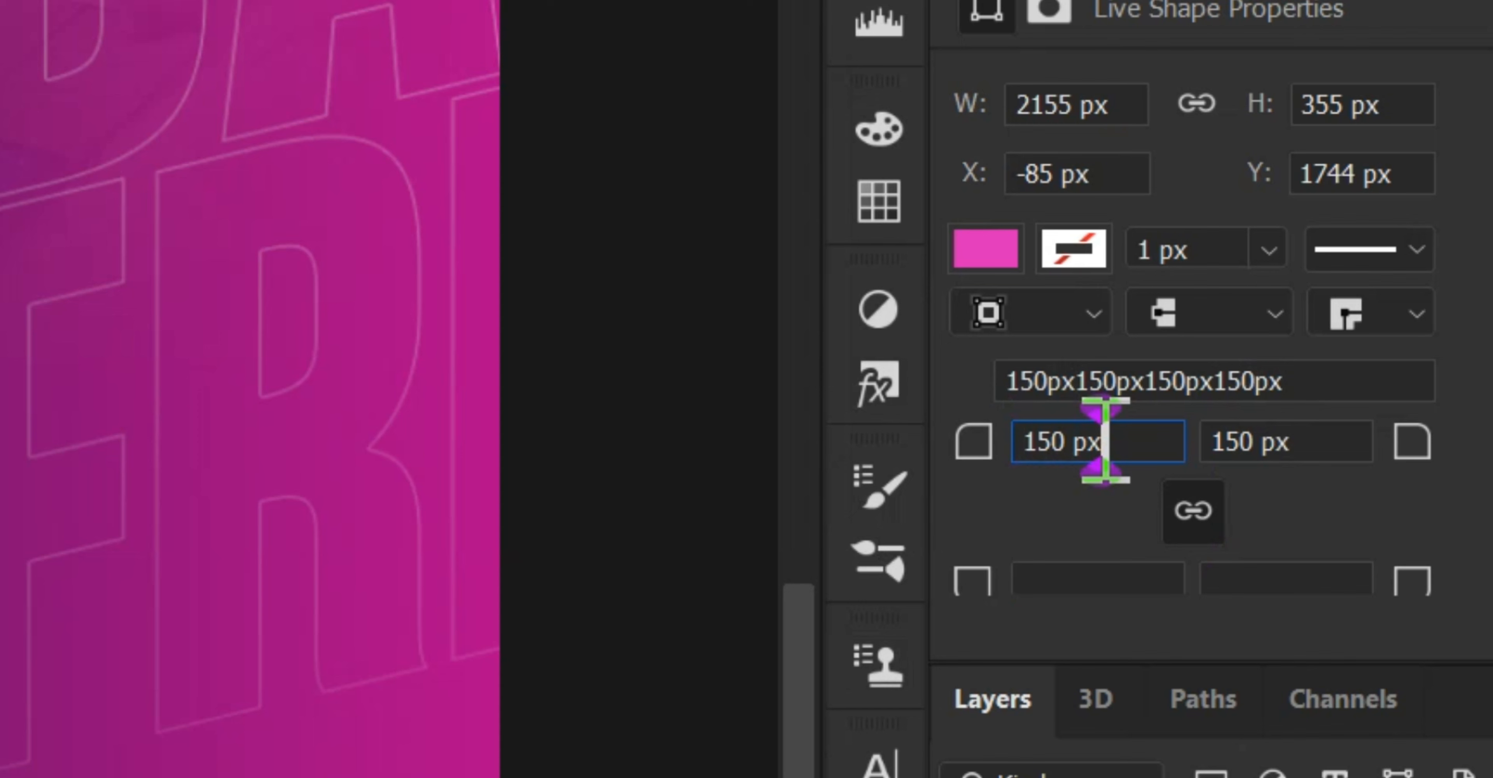
double_click(1091, 452)
text(200)
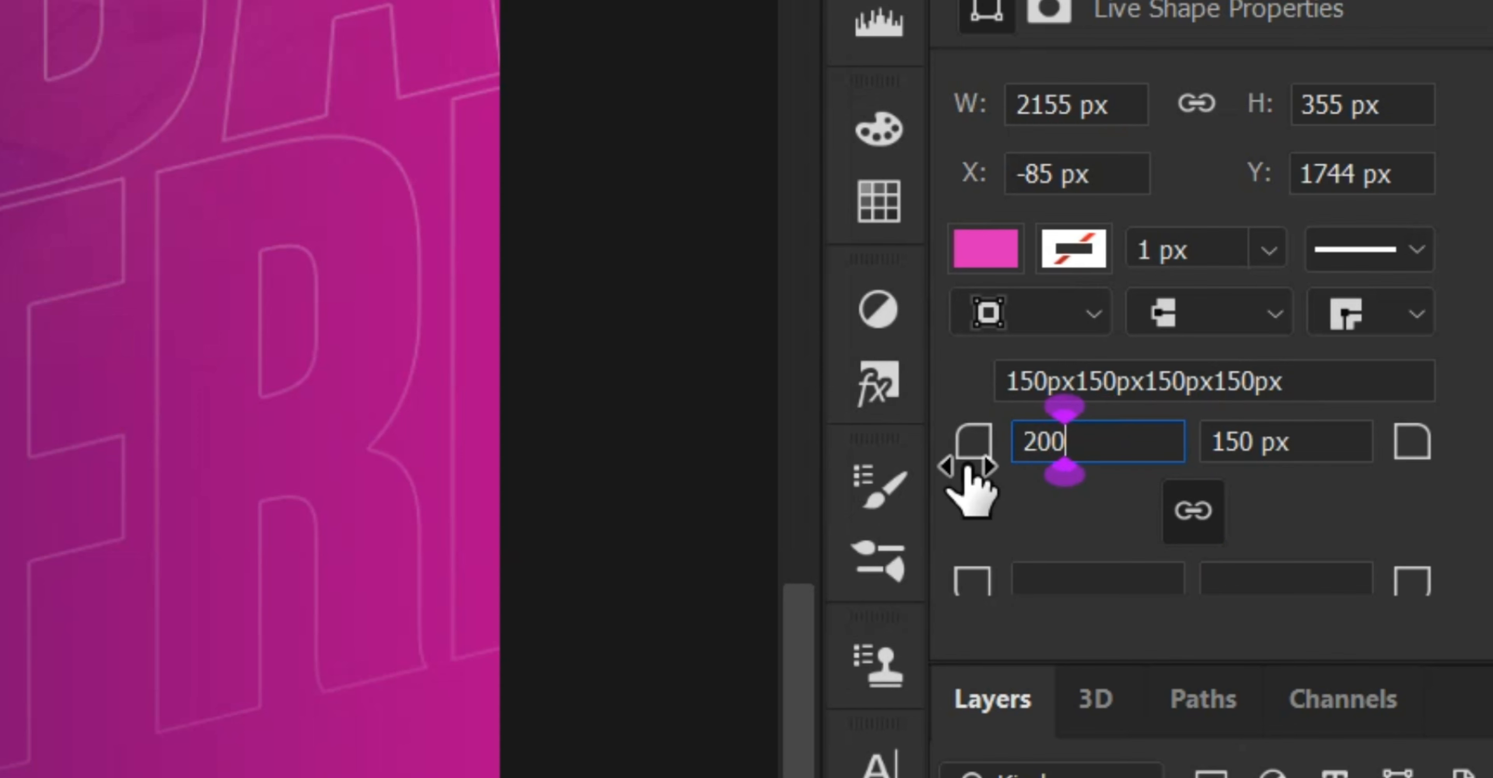
key(Return)
Step: Move the rounded rectangle slightly down to a Y position of 1780 px
click(23, 121)
scroll(620, 500, up, 2)
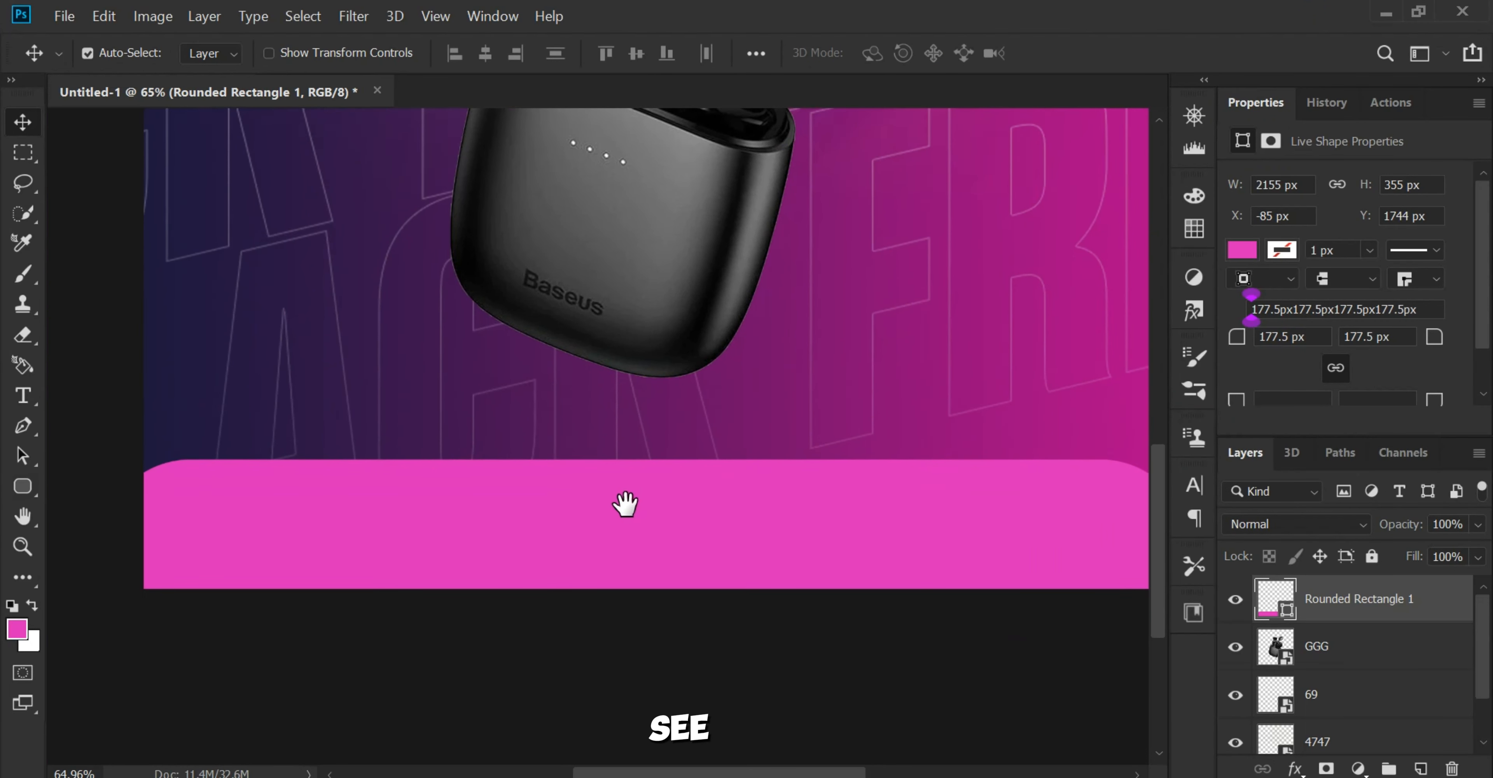
drag(568, 501, 566, 516)
scroll(566, 525, down, 3)
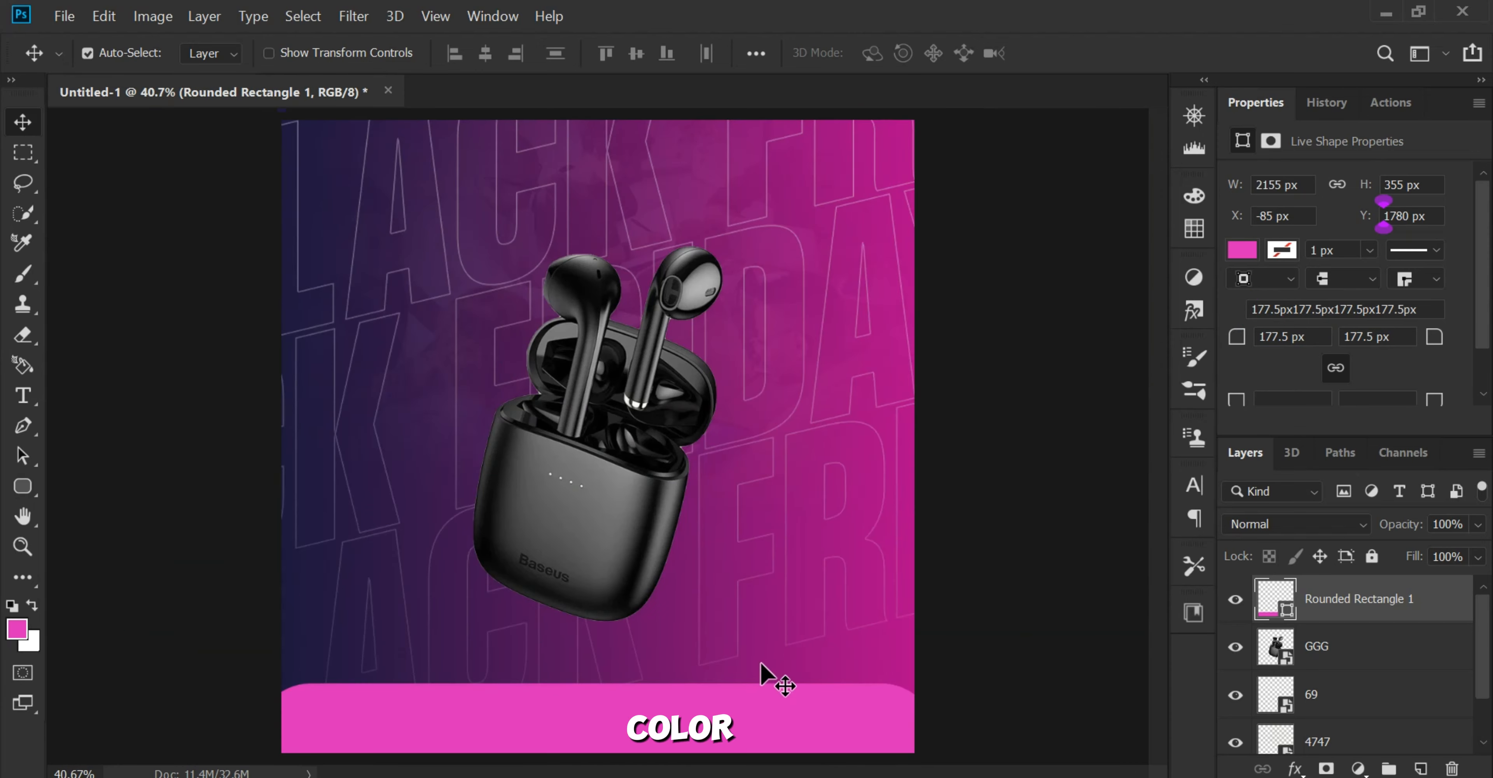
Step: Apply a Color Overlay layer style in near-black #111111 to the rounded rectangle
scroll(762, 666, up, 3)
drag(765, 677, 780, 500)
drag(623, 560, 714, 548)
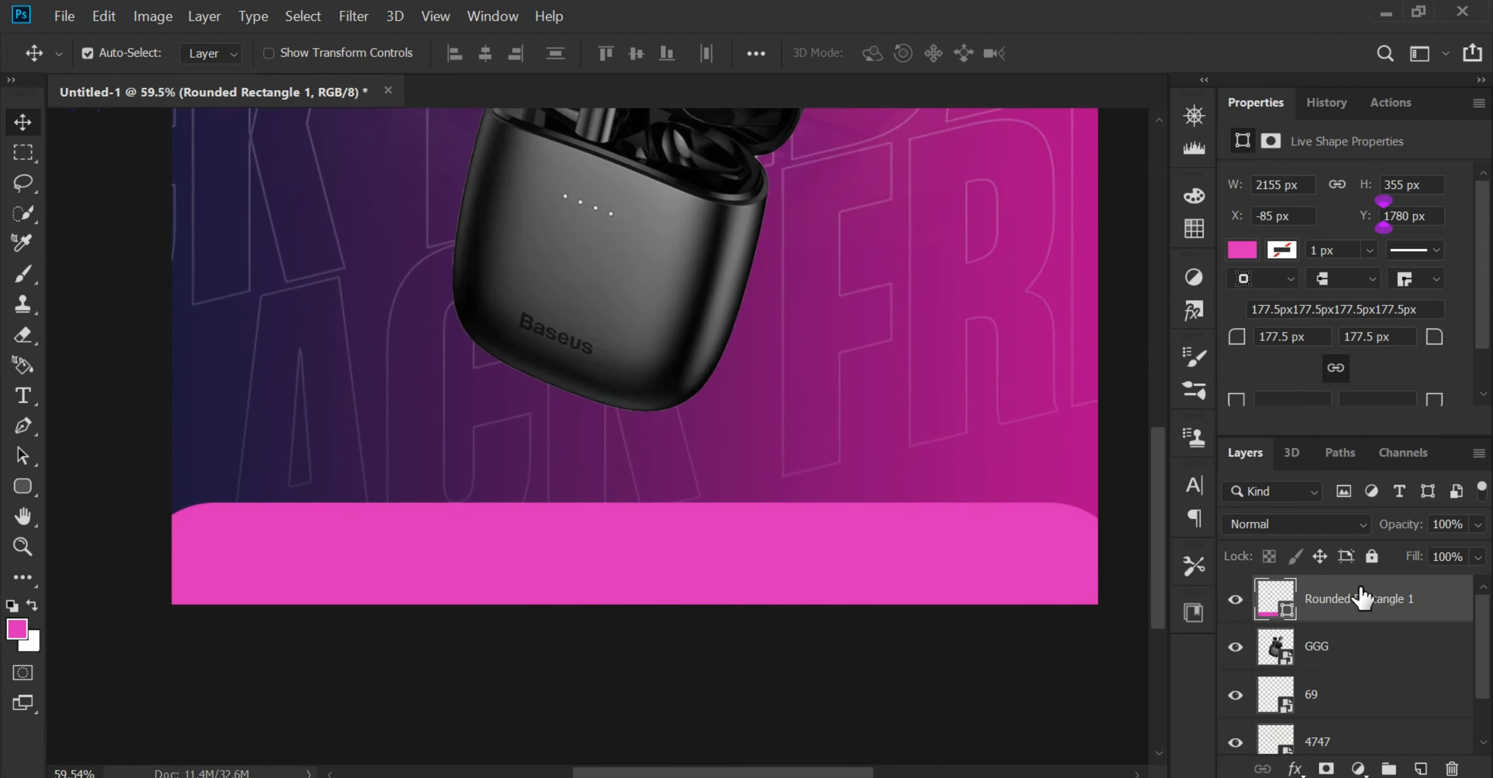
double_click(1324, 598)
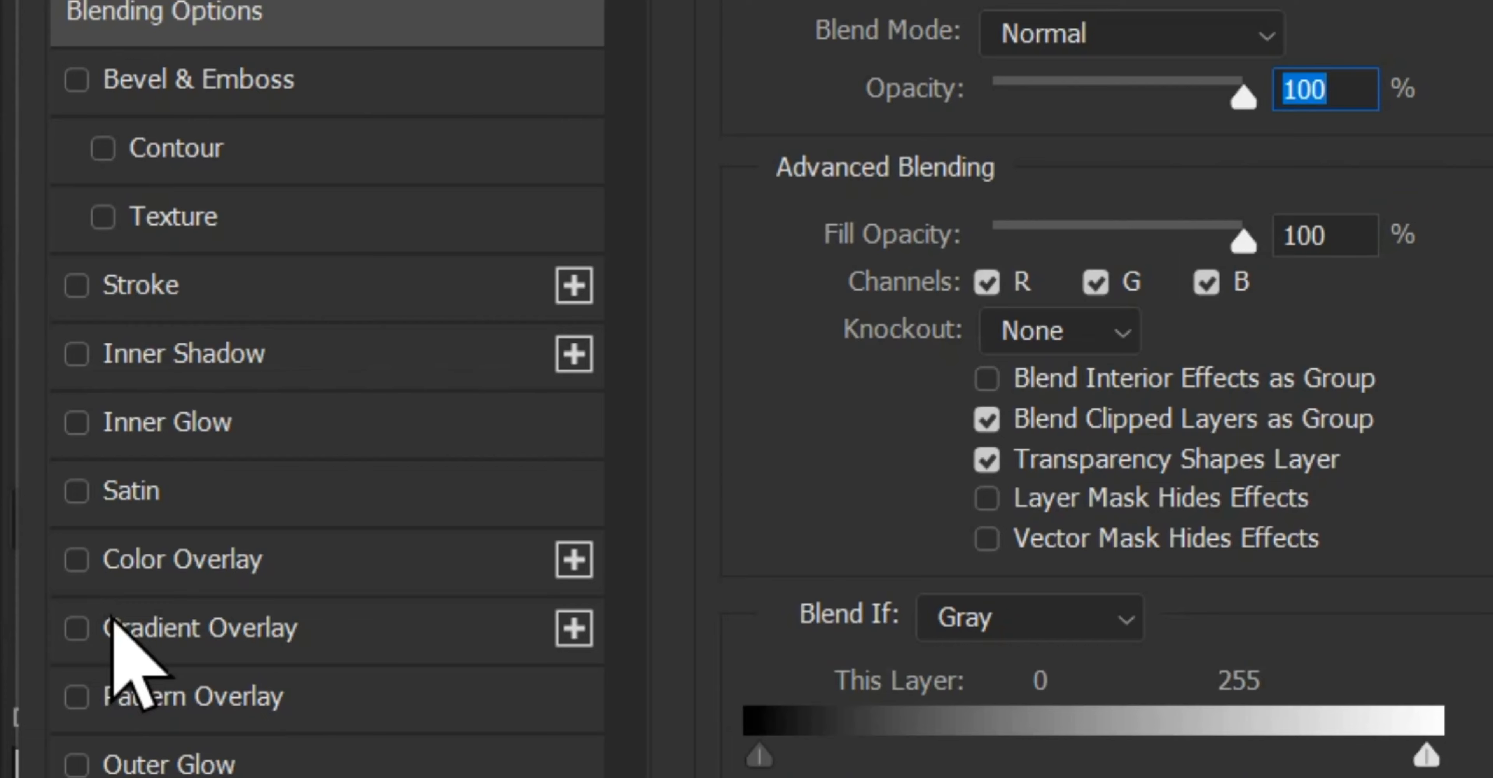
click(70, 533)
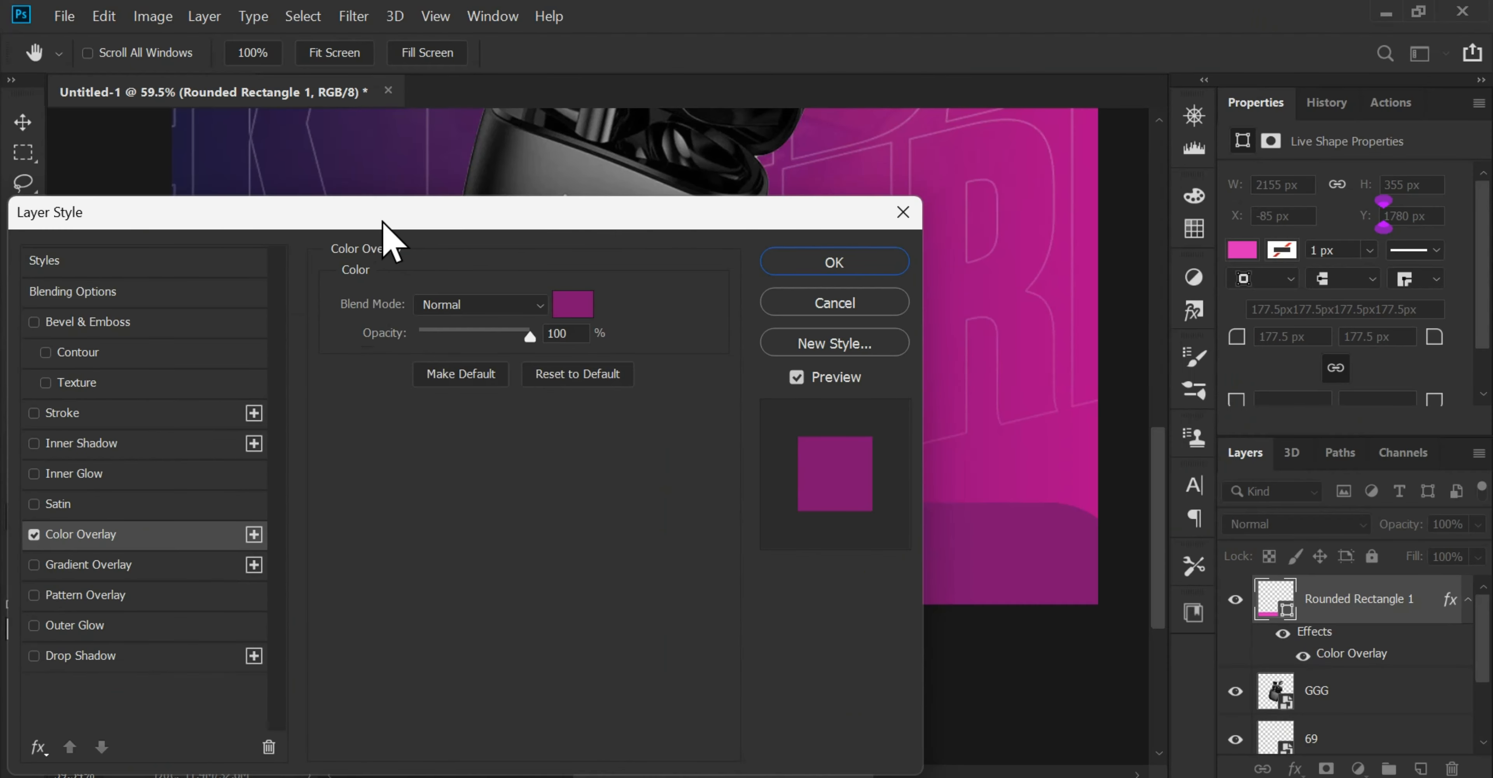
drag(383, 226, 969, 278)
click(1168, 356)
drag(817, 484, 825, 553)
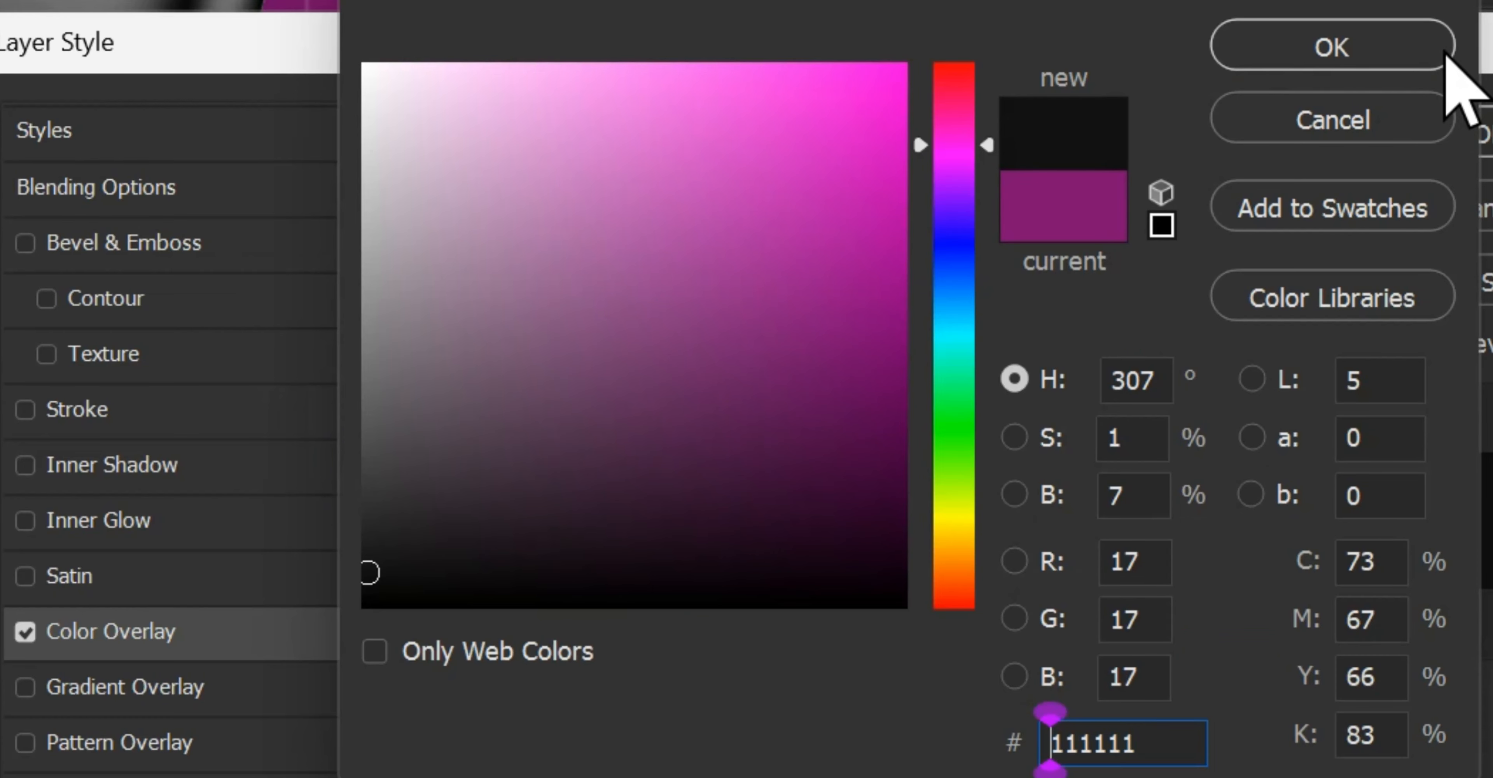
click(1403, 265)
click(1423, 309)
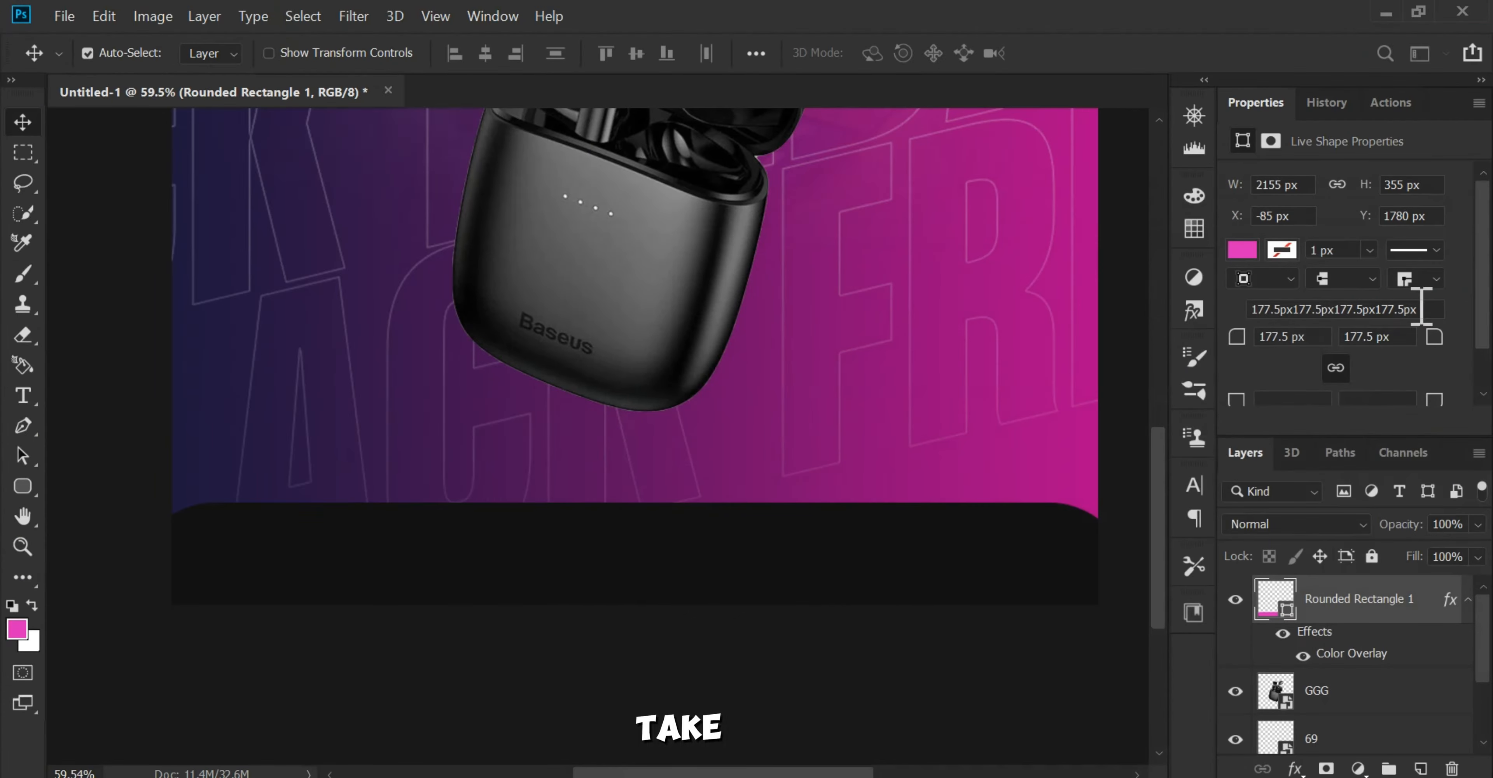
Step: Place 9.png from folder A as the contact information row on the dark footer bar
scroll(723, 496, up, 2)
drag(723, 490, 764, 476)
click(832, 776)
click(712, 420)
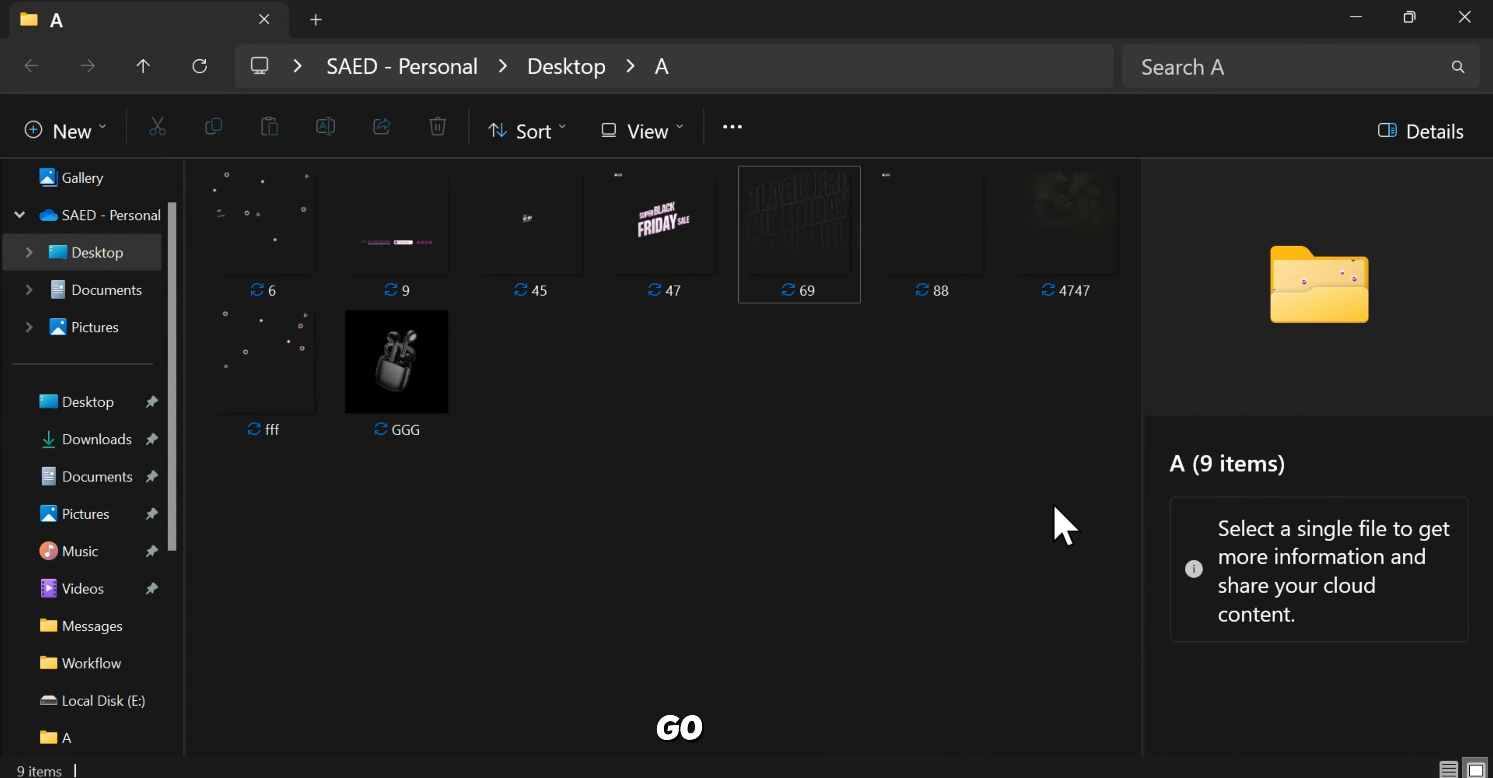
drag(383, 278, 649, 505)
scroll(638, 531, down, 1)
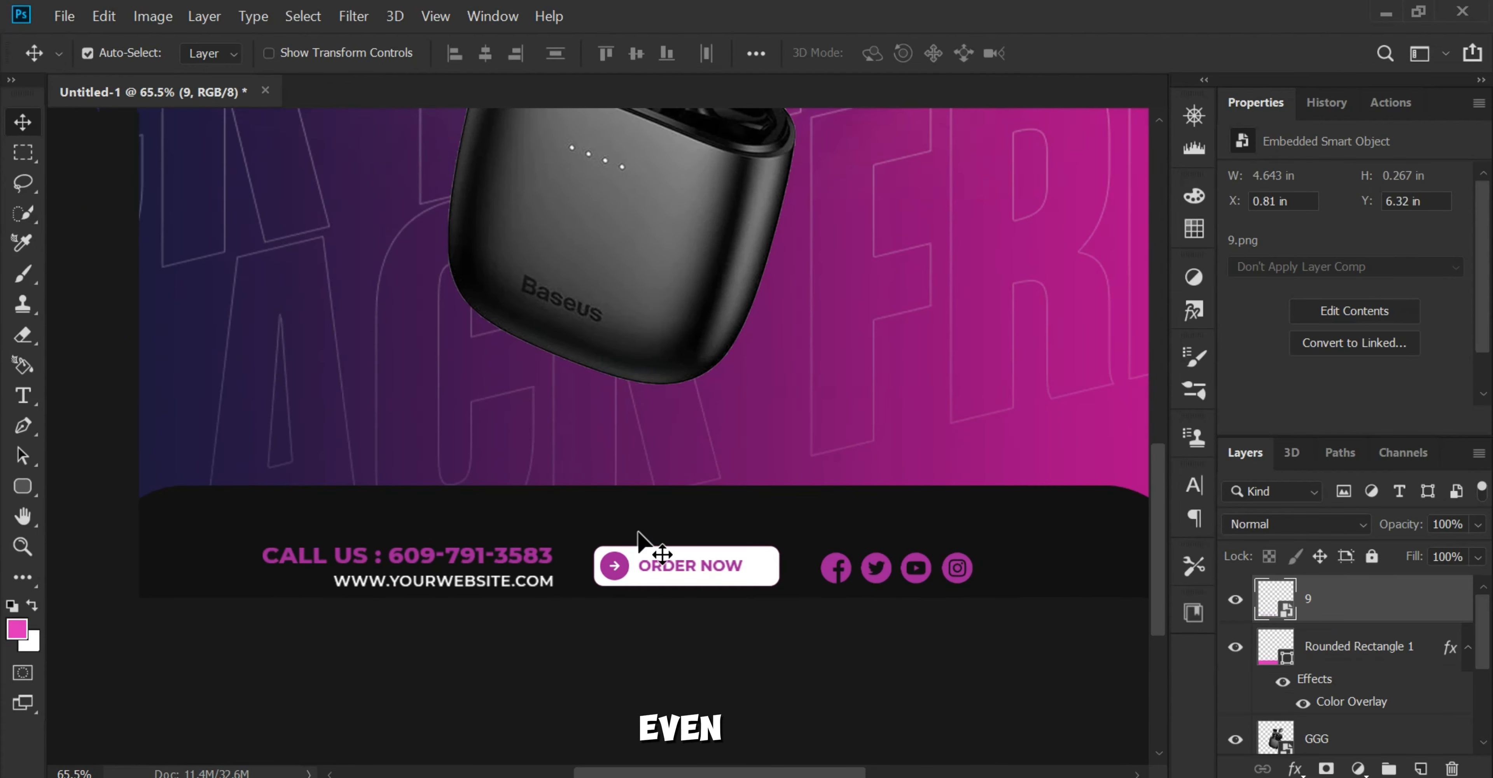
scroll(644, 539, up, 2)
drag(659, 585, 675, 450)
drag(693, 525, 689, 513)
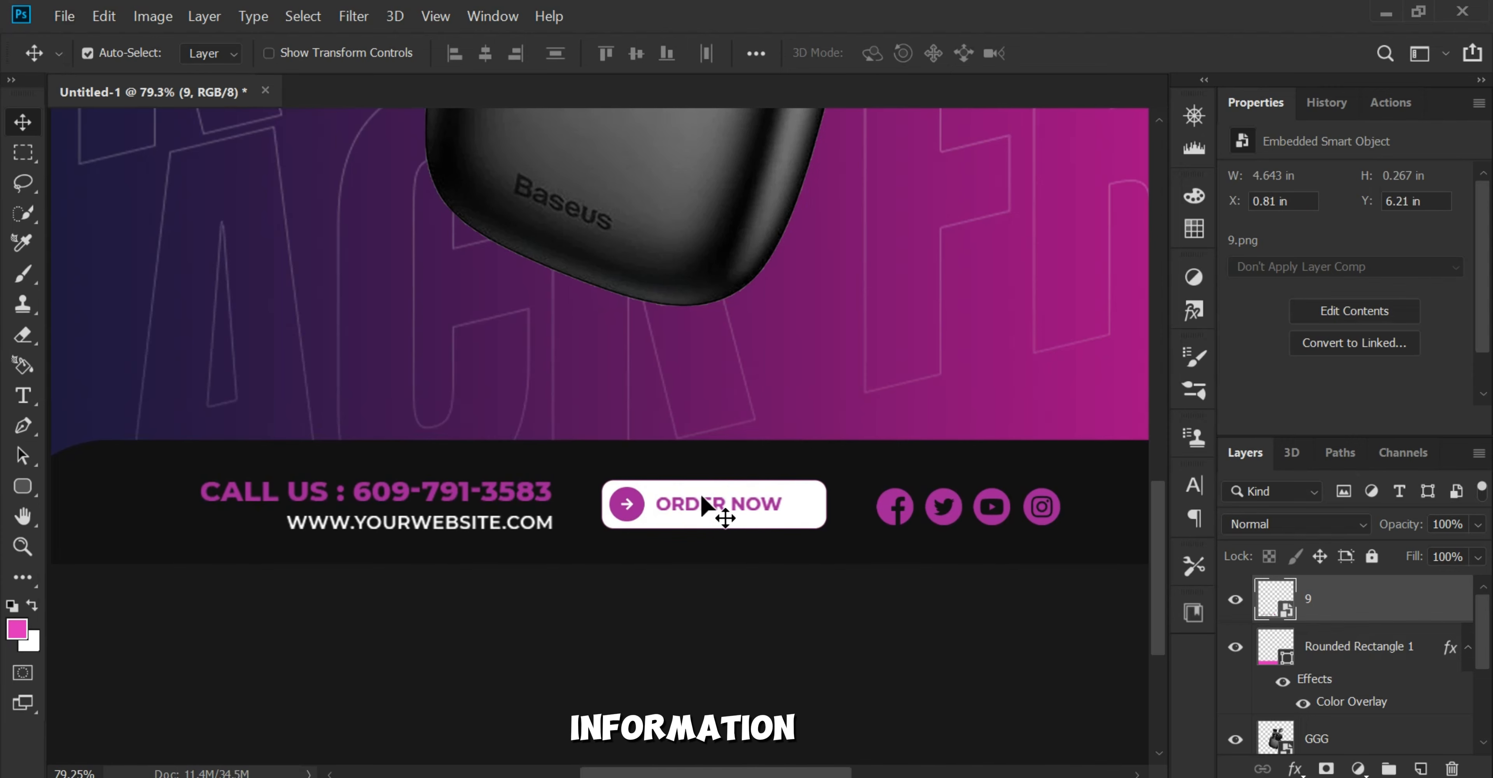
Step: Scale the contact information graphic up proportionally to 25.57%
scroll(703, 493, down, 3)
scroll(757, 506, down, 1)
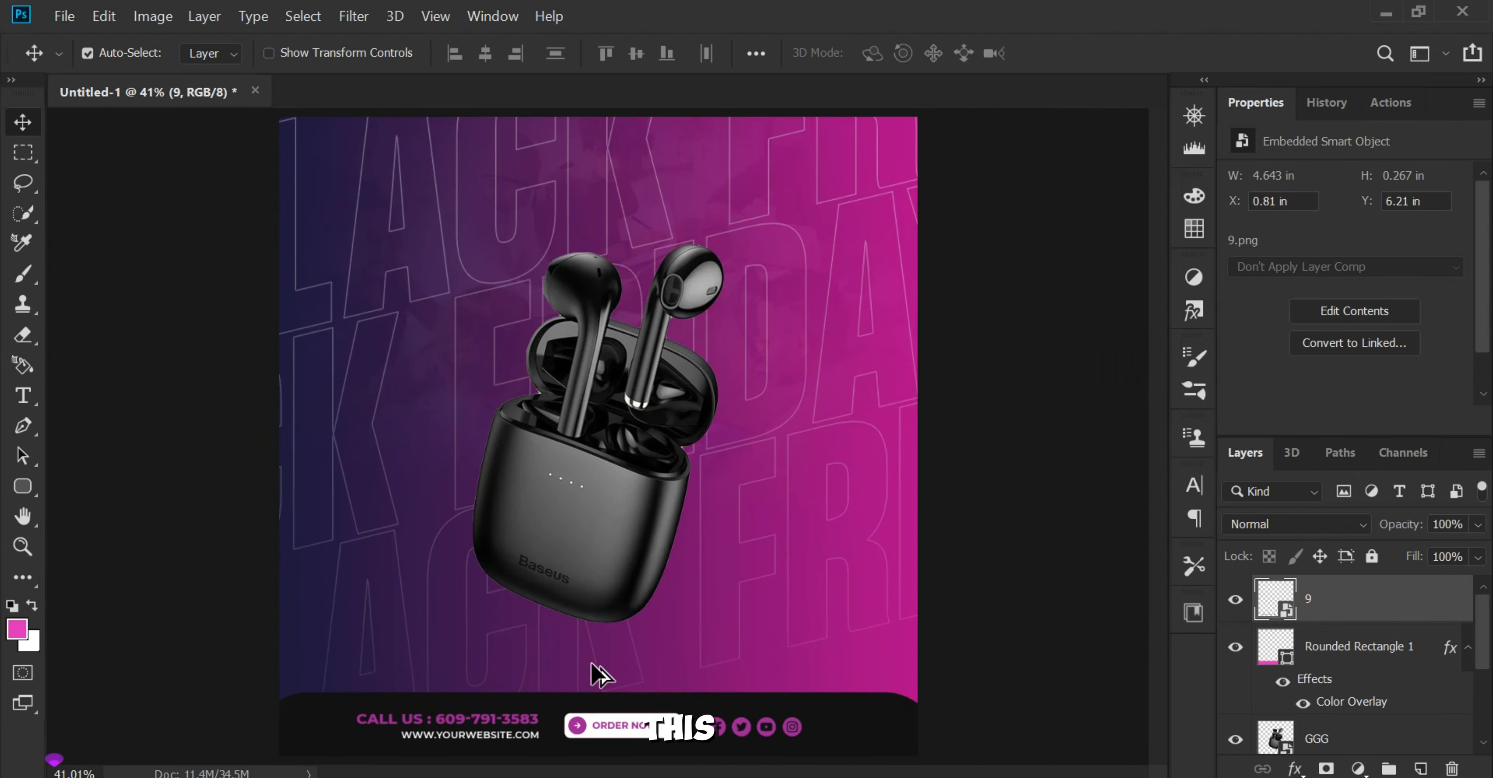
scroll(626, 550, up, 3)
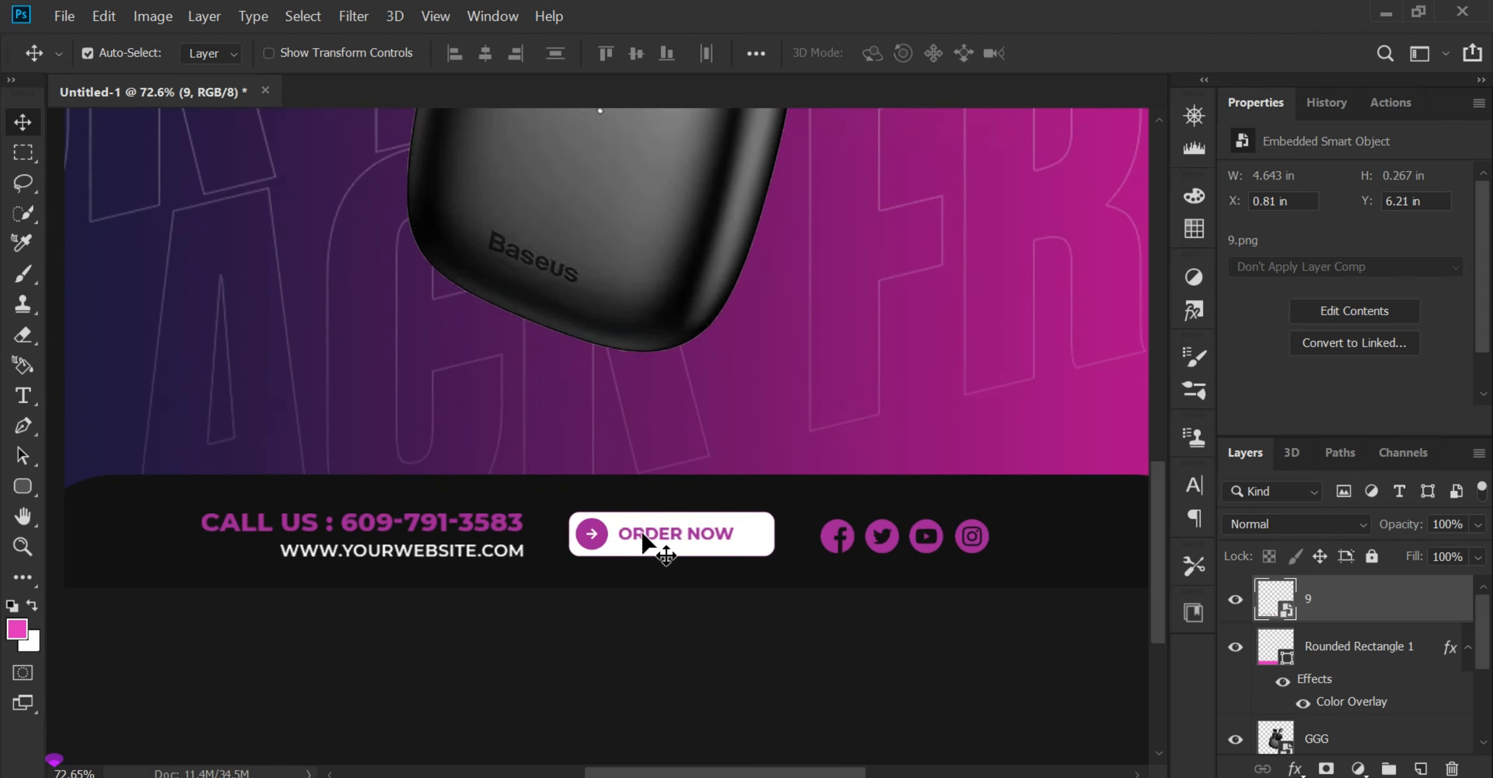
key(ctrl+t)
scroll(835, 577, down, 6)
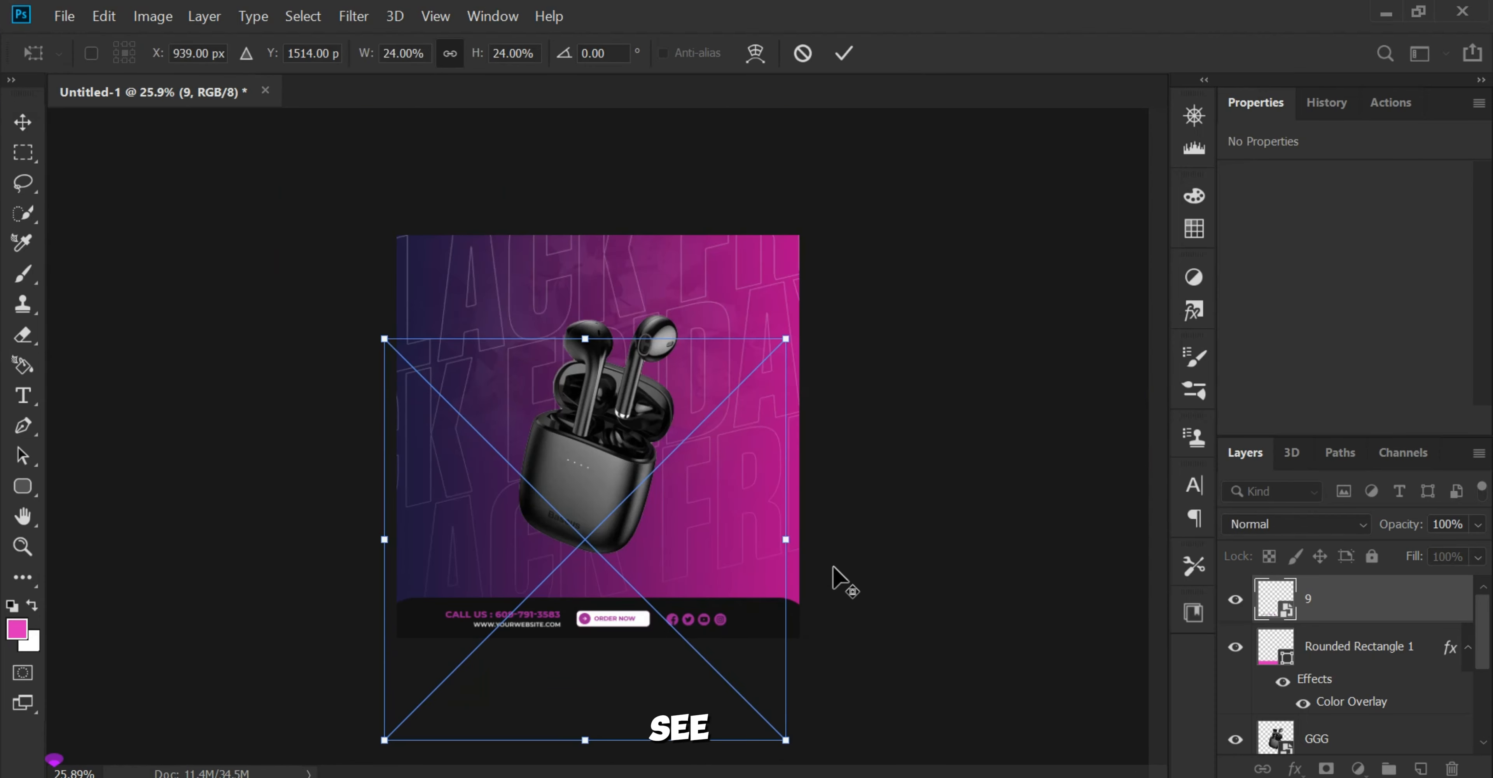
drag(786, 539, 817, 533)
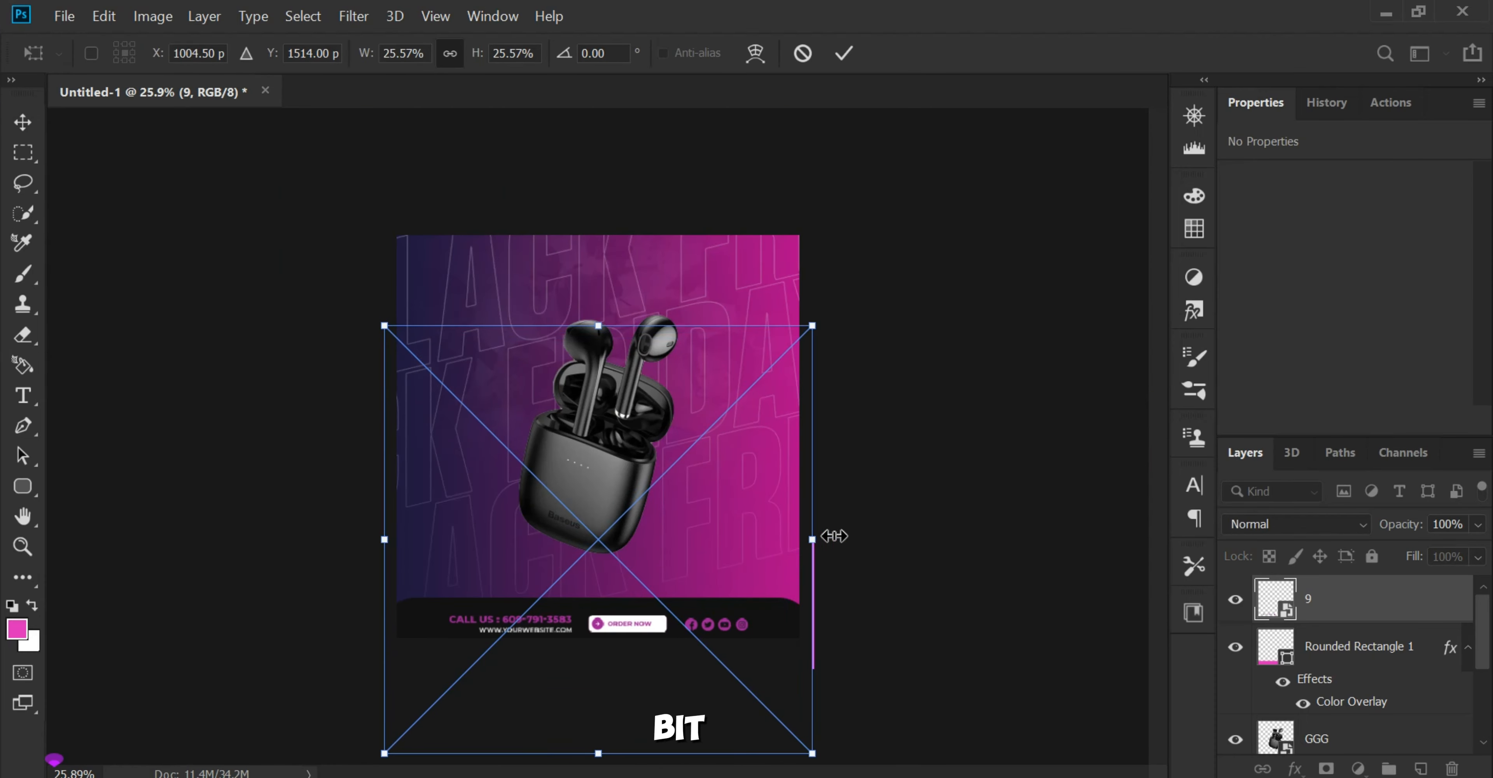
key(Return)
Step: Move the contact information graphic up and left to X 0.81 in, Y 6.19 in
scroll(556, 661, up, 3)
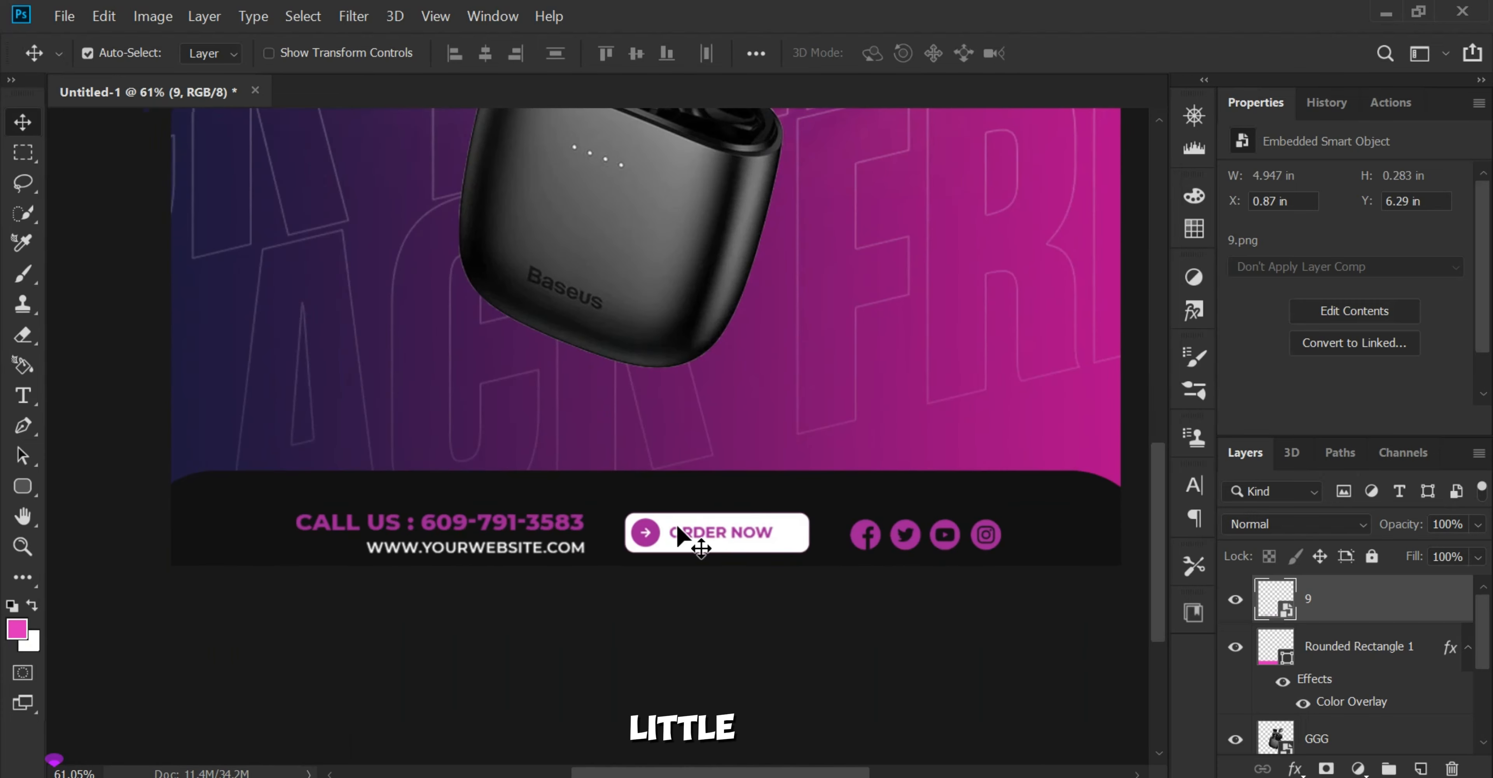
key(shift+Up)
key(shift+Up)
key(shift+Up)
key(shift+Up)
key(shift+Left)
key(shift+Left)
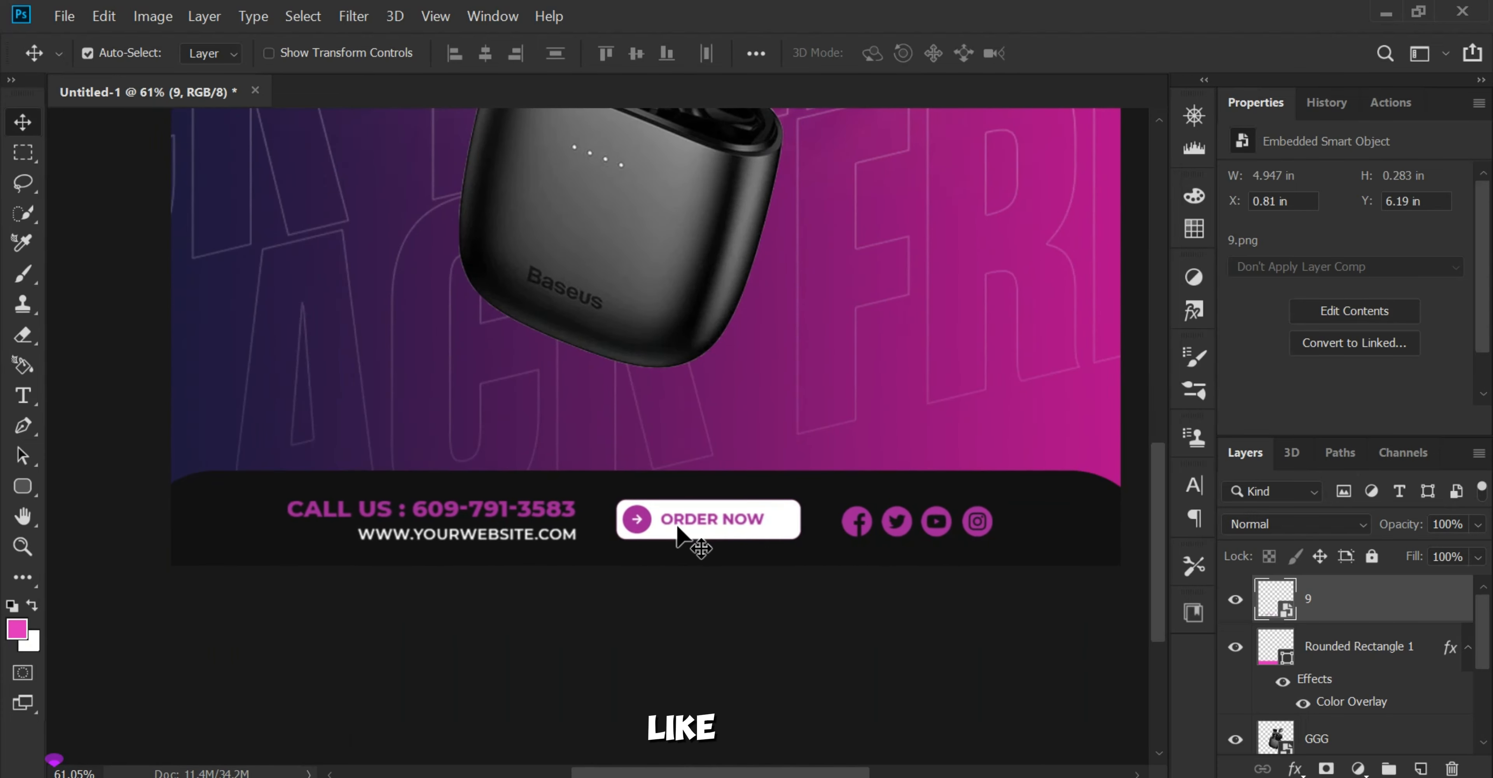
Step: Nudge the footer bar slightly down and move the contact information graphic to X 0.82 in, Y 6.21 in
key(alt+bracketleft)
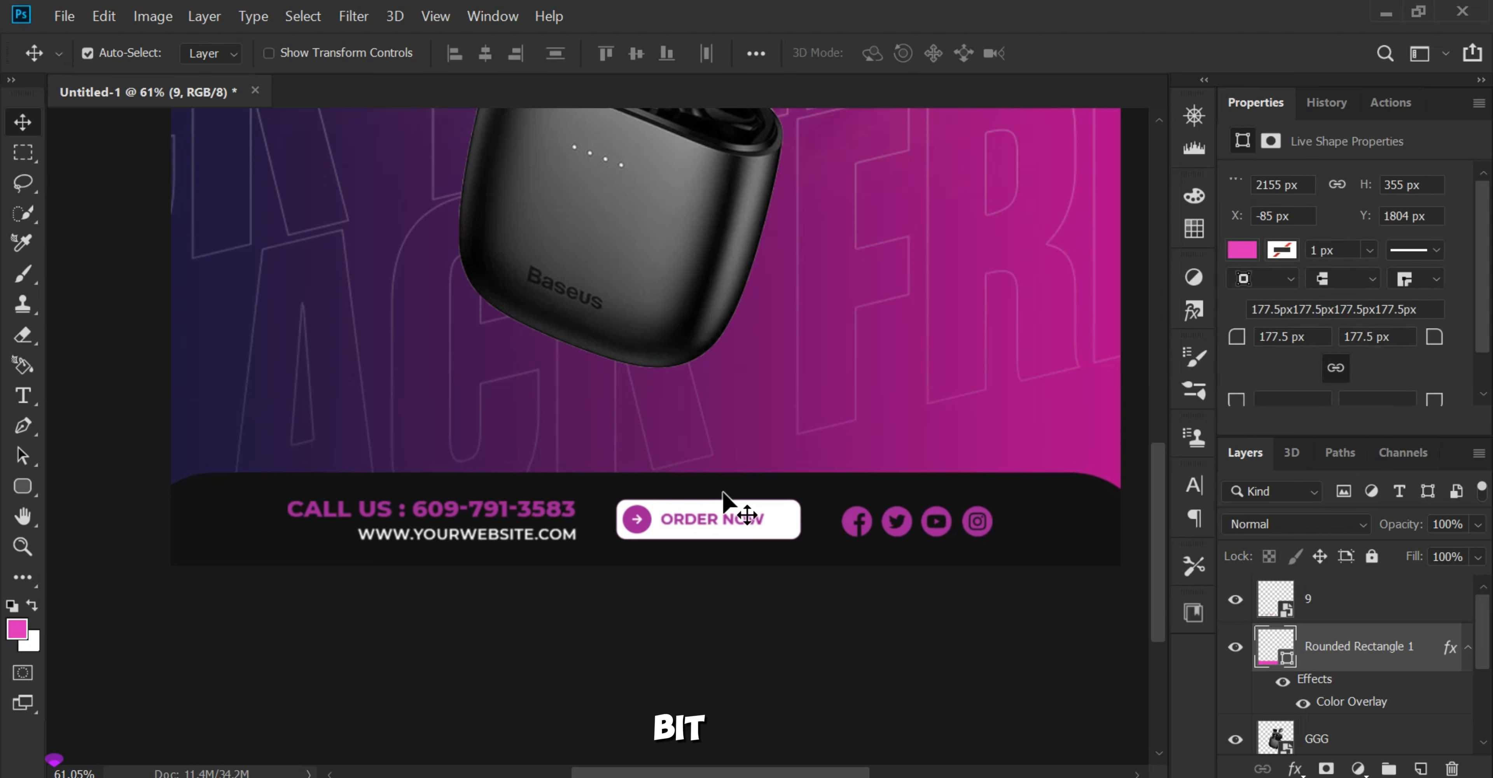
key(alt+bracketright)
key(shift+Down)
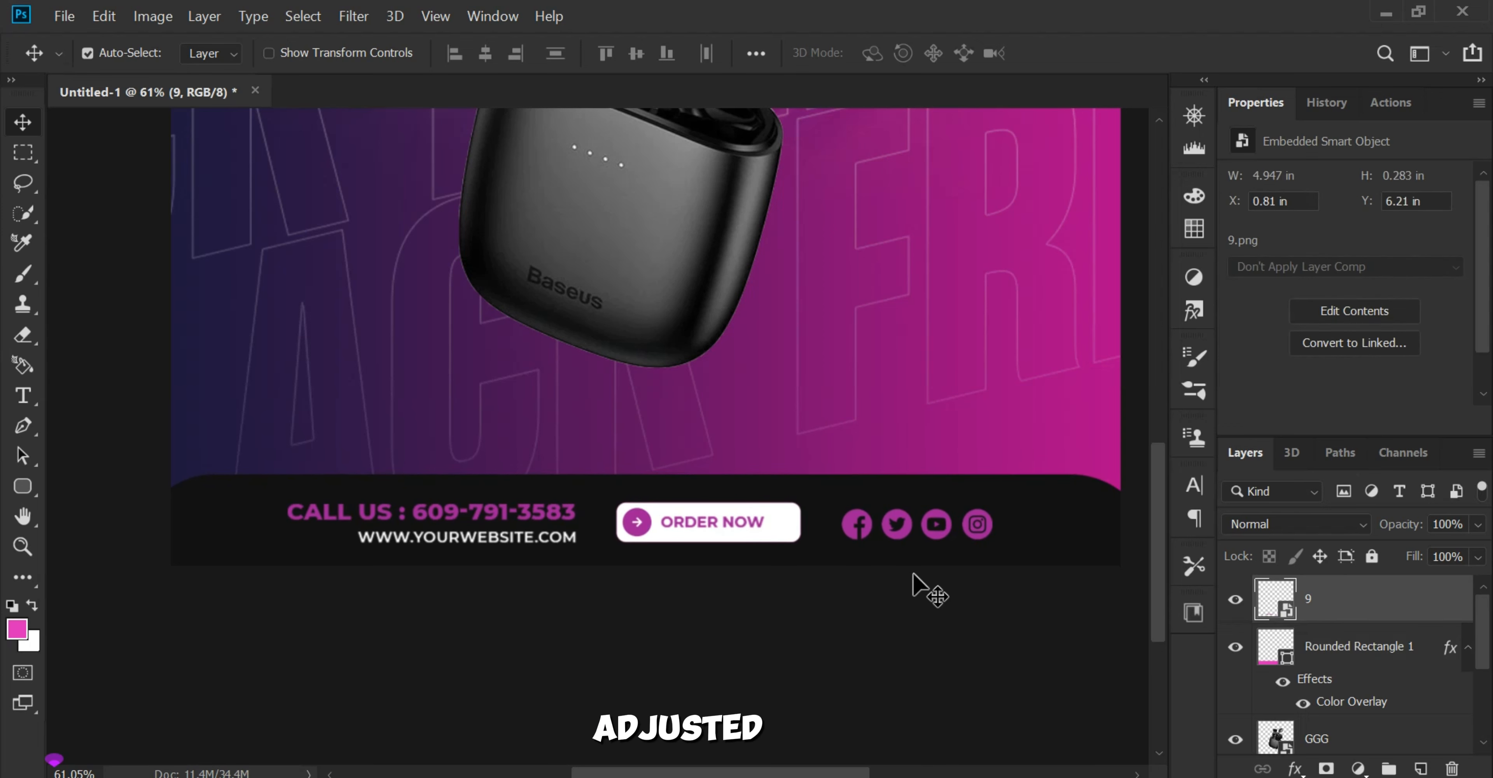
key(Right)
key(ctrl+minus)
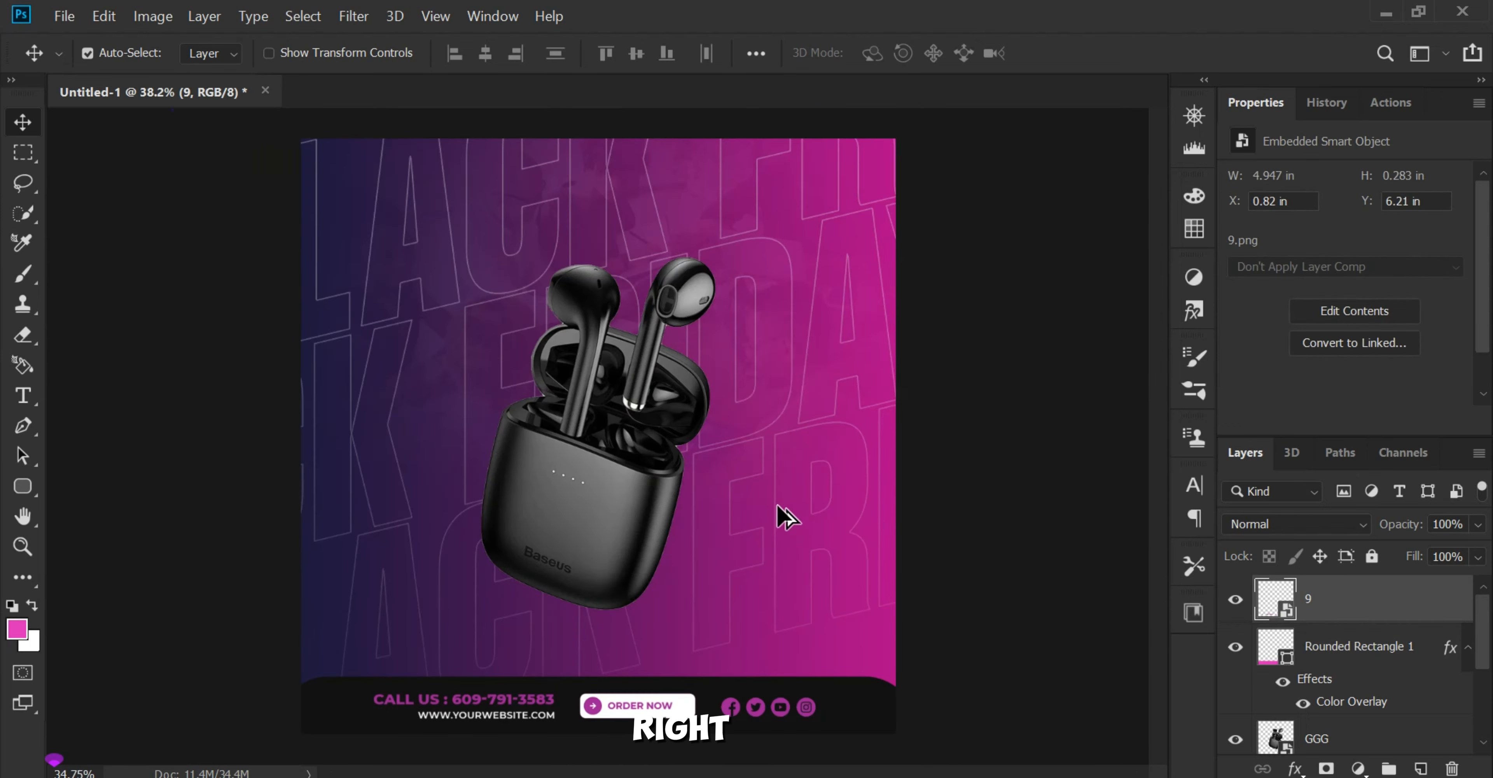
scroll(679, 579, up, 2)
scroll(675, 569, down, 1)
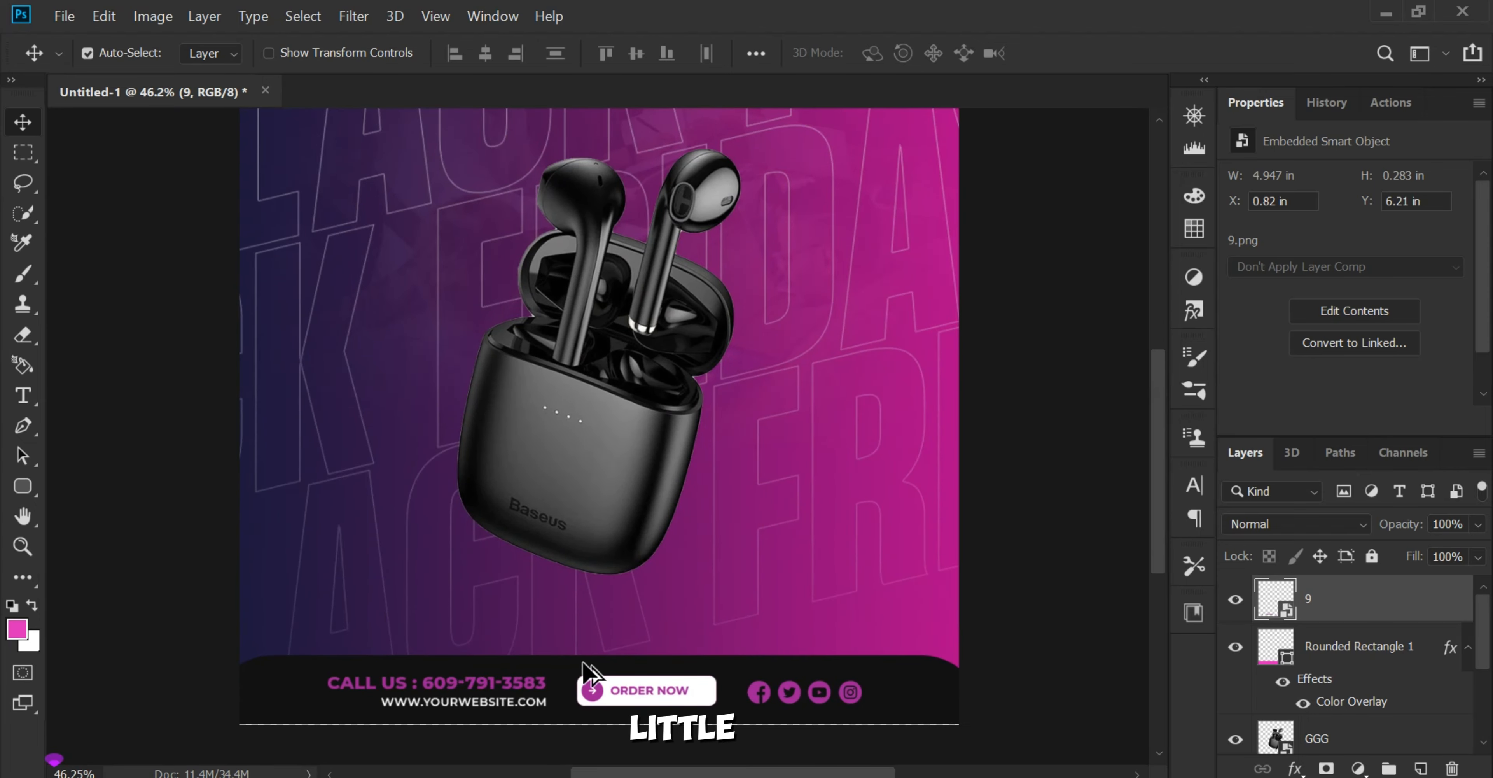
scroll(585, 673, down, 1)
click(963, 561)
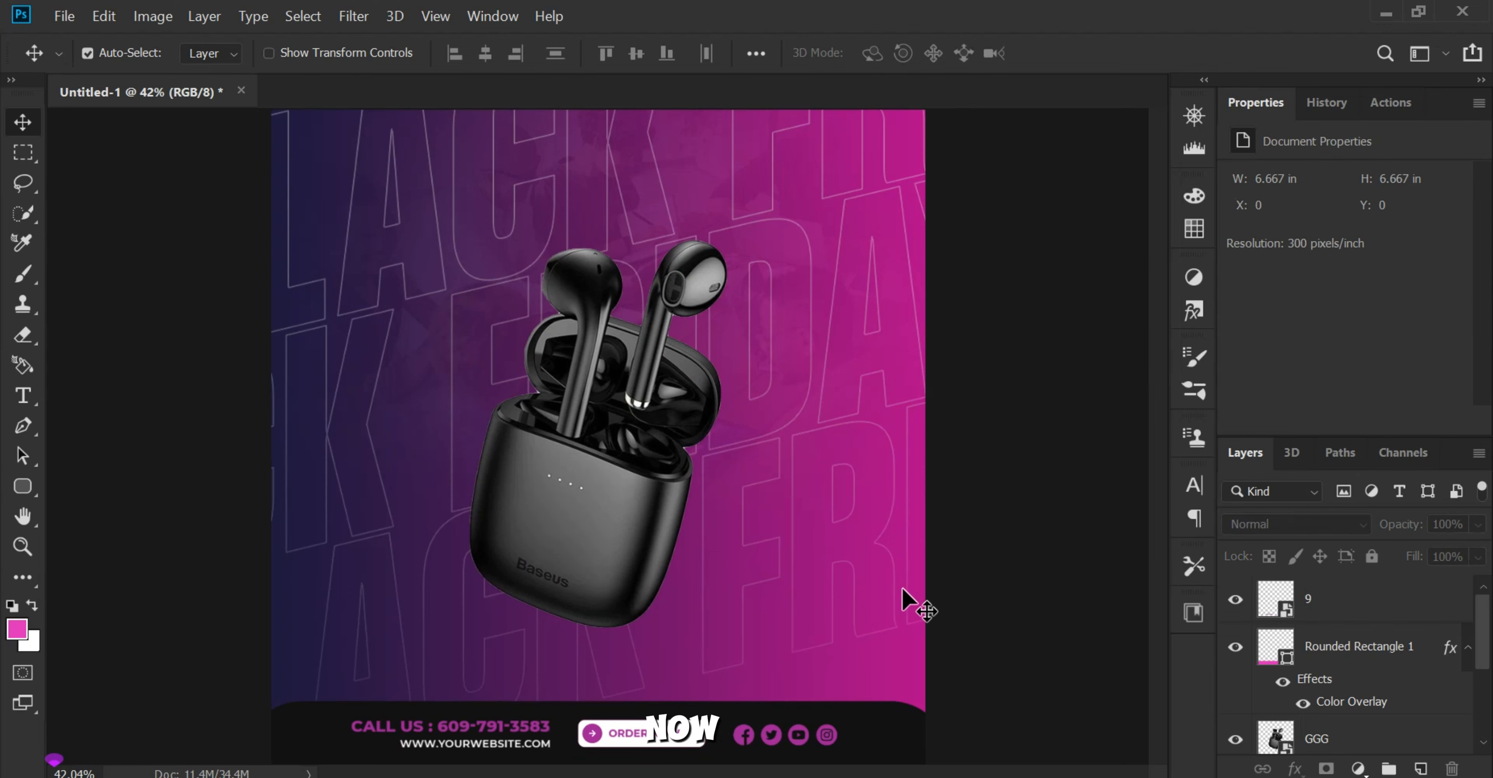
scroll(902, 590, down, 1)
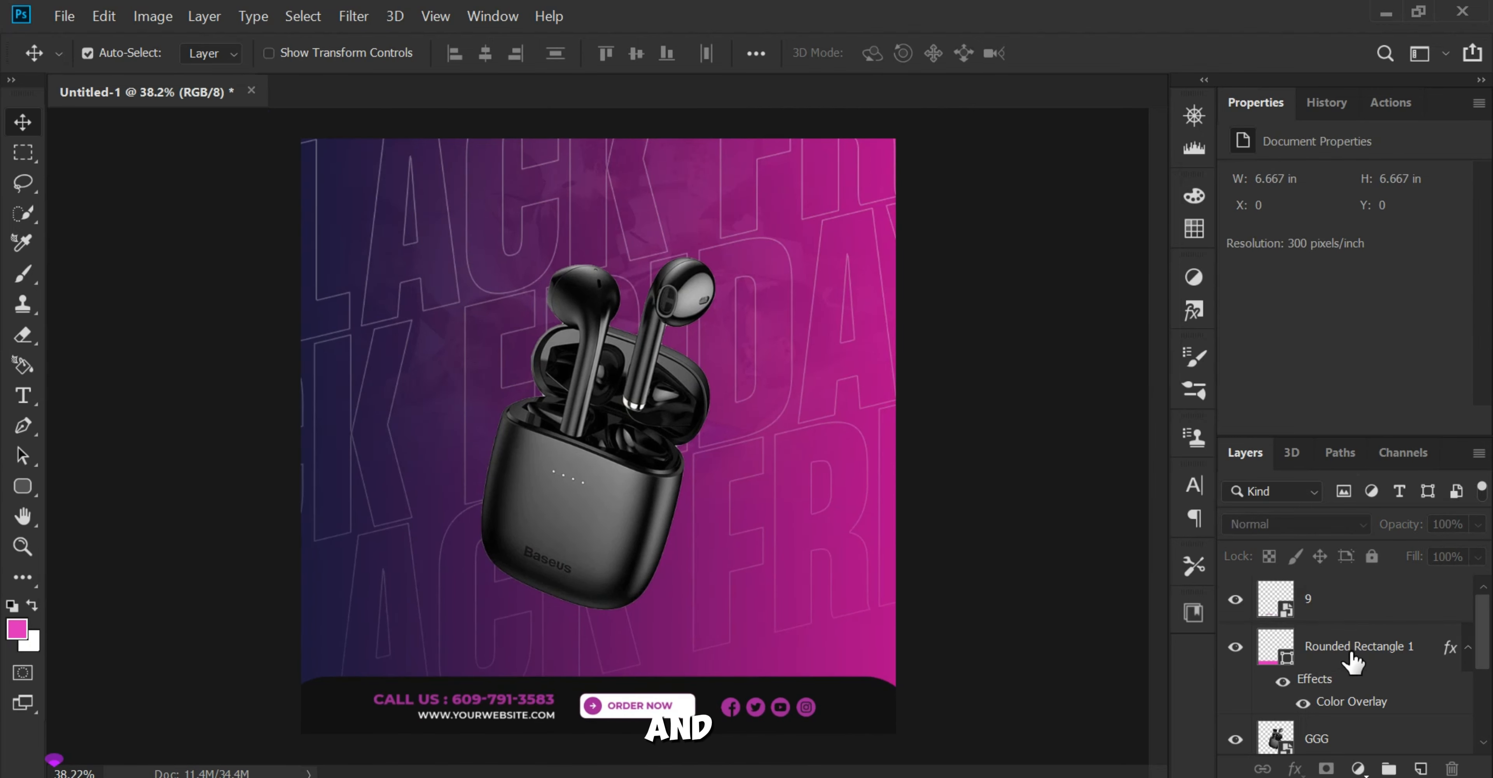
Step: Add a new layer above layer 9 and draw a pink rectangle about 2676 by 549 px across the canvas, just above the contact row
click(1359, 611)
click(1420, 769)
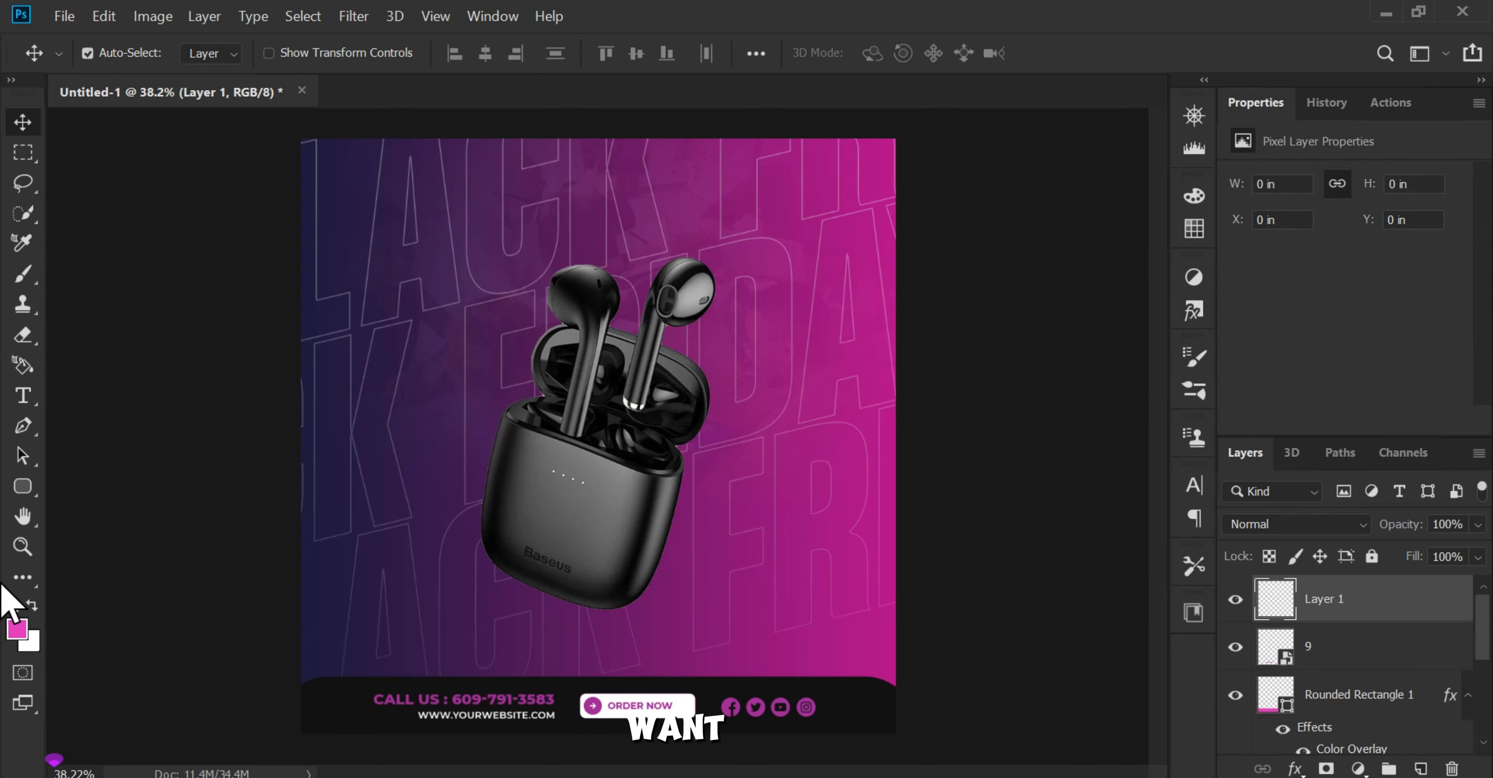
right_click(23, 488)
click(72, 482)
scroll(445, 566, down, 2)
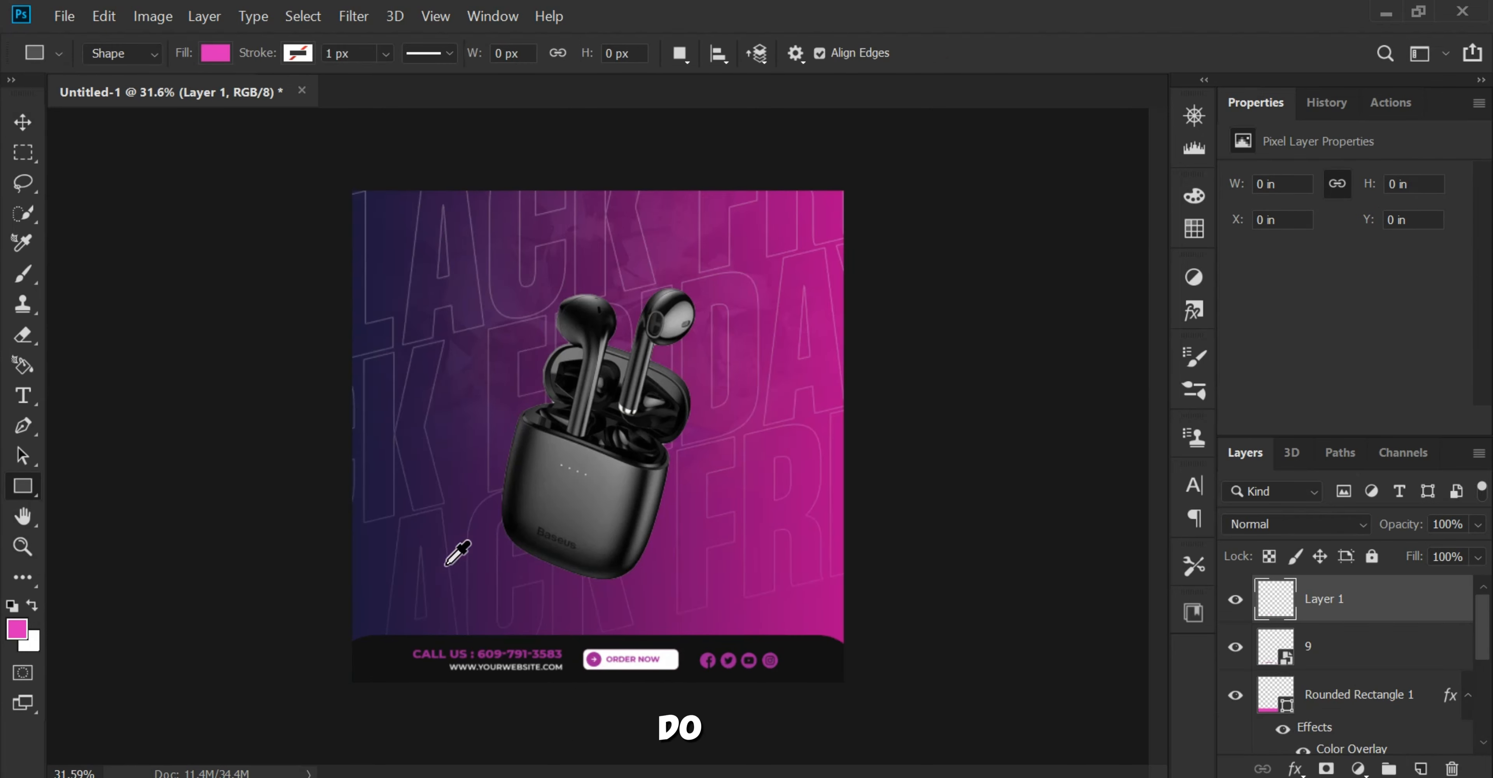
drag(908, 716, 789, 675)
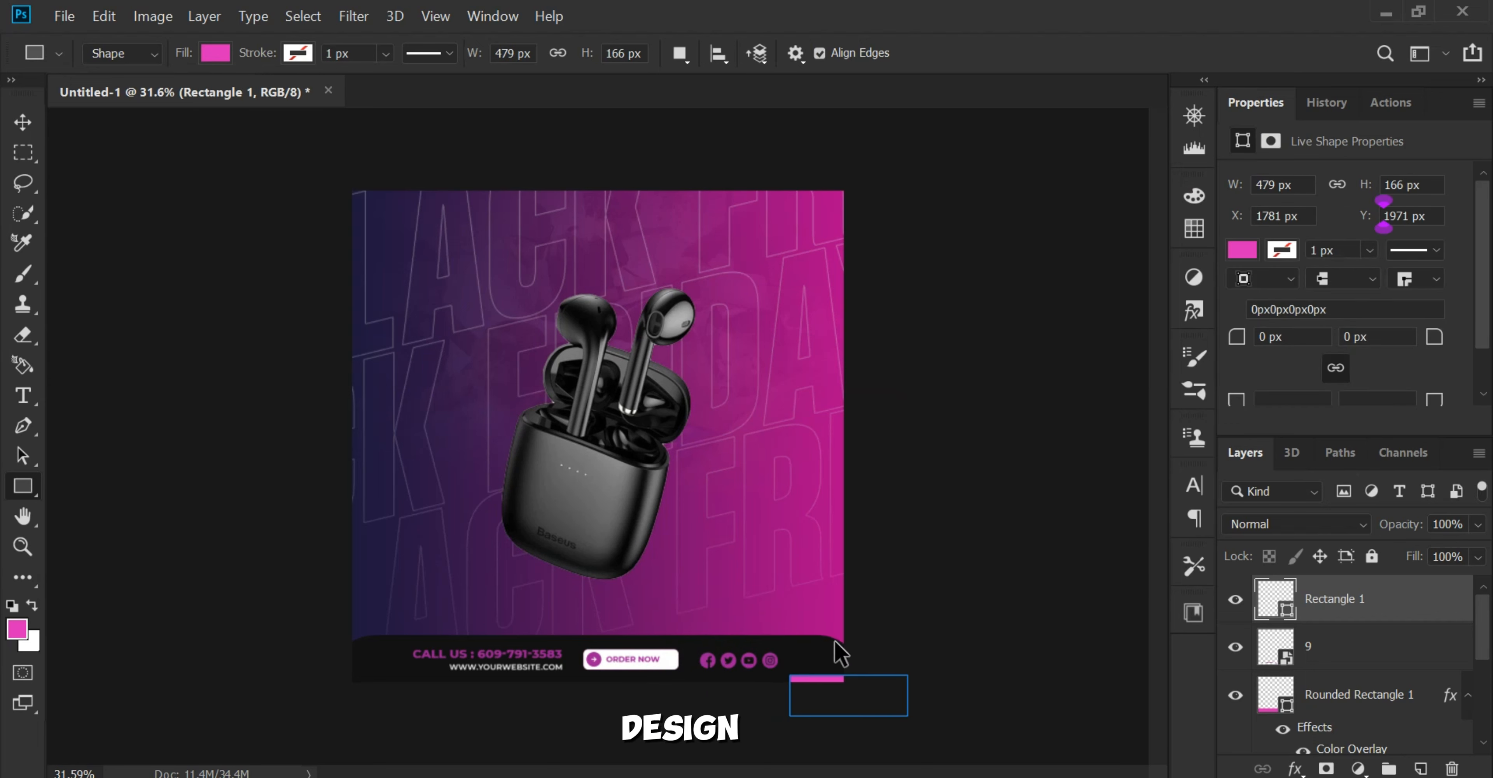
key(ctrl+z)
drag(896, 640, 238, 506)
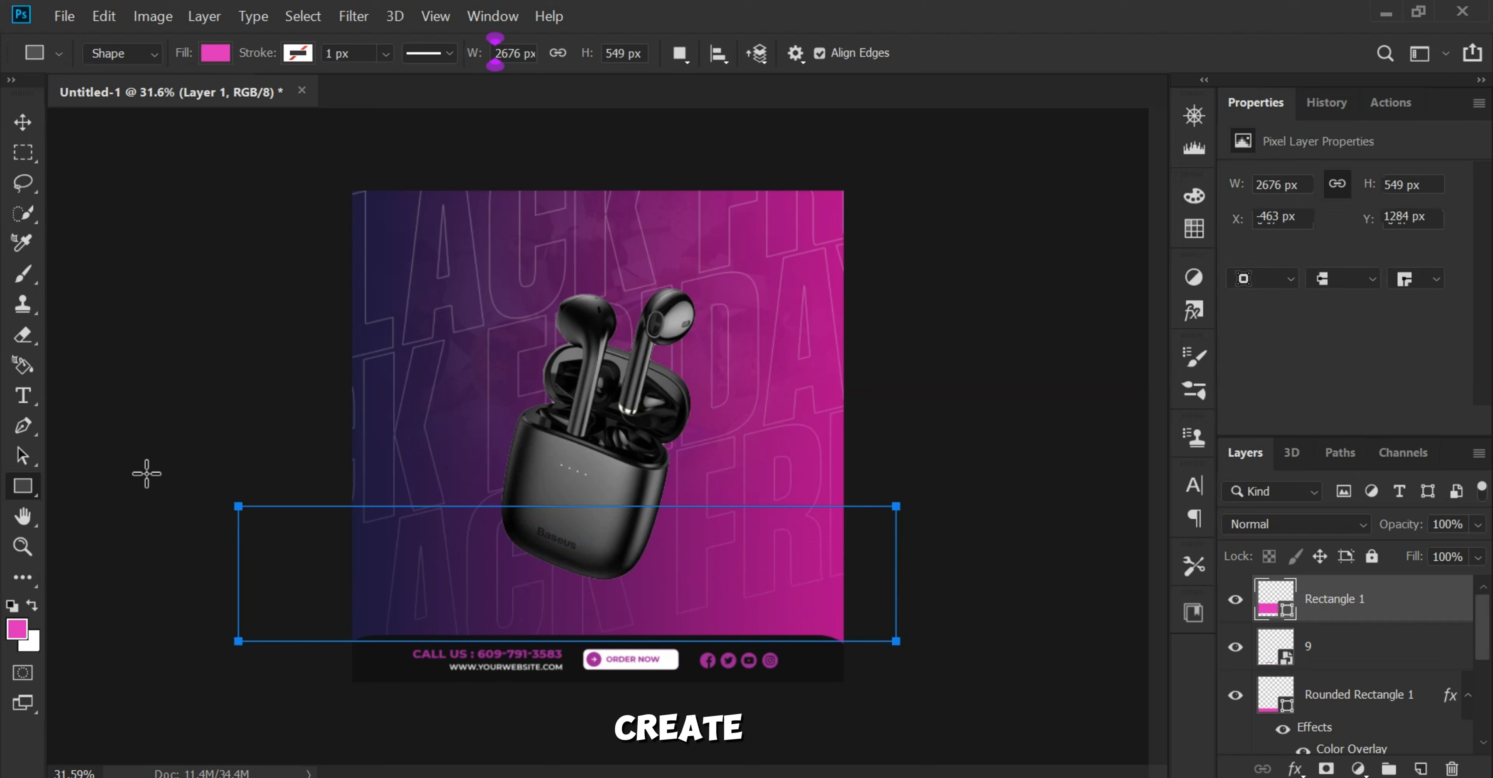
click(22, 122)
key(ctrl+plus)
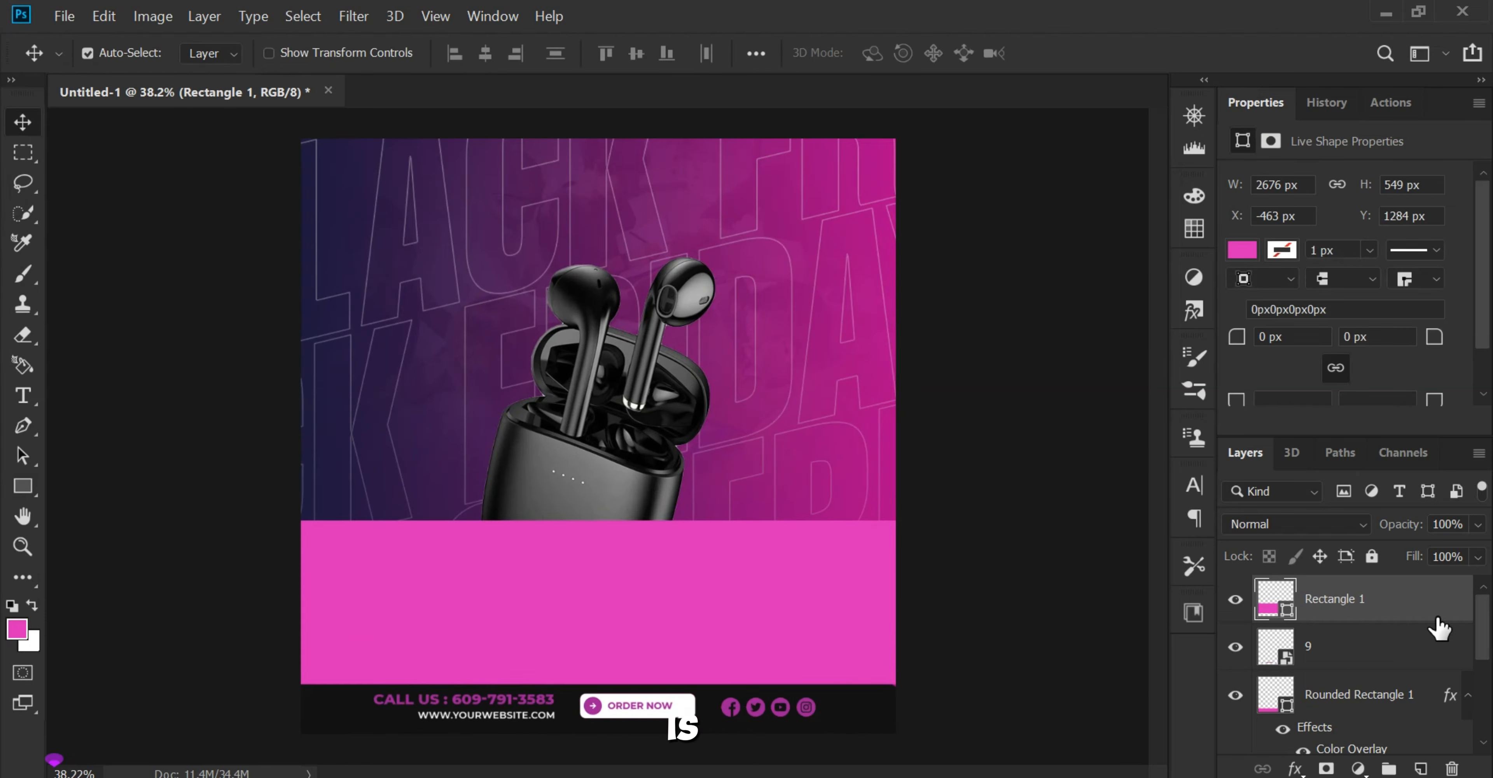
Step: Apply a Color Overlay layer style in dark purple #290324 to the new rectangle
double_click(1409, 619)
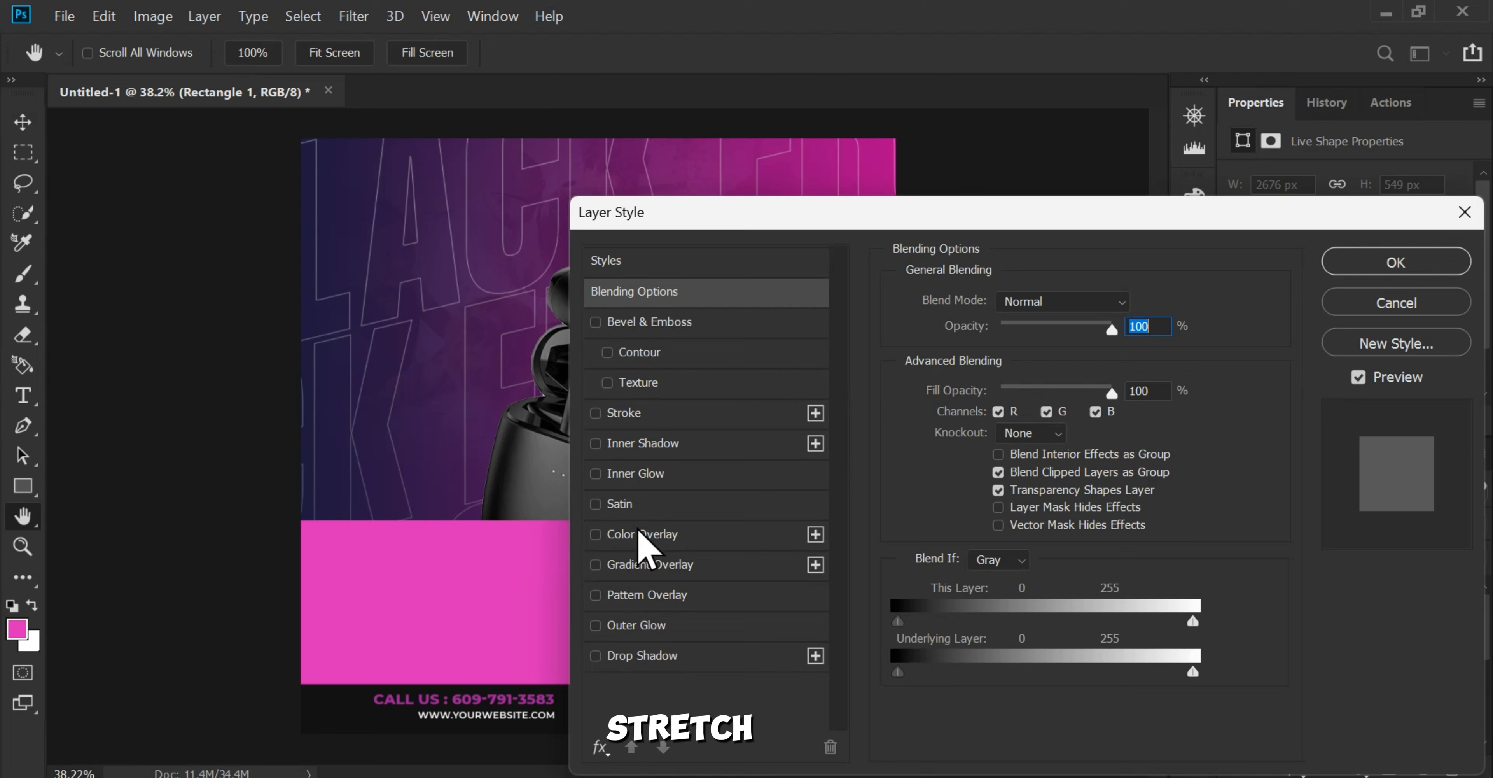
click(641, 535)
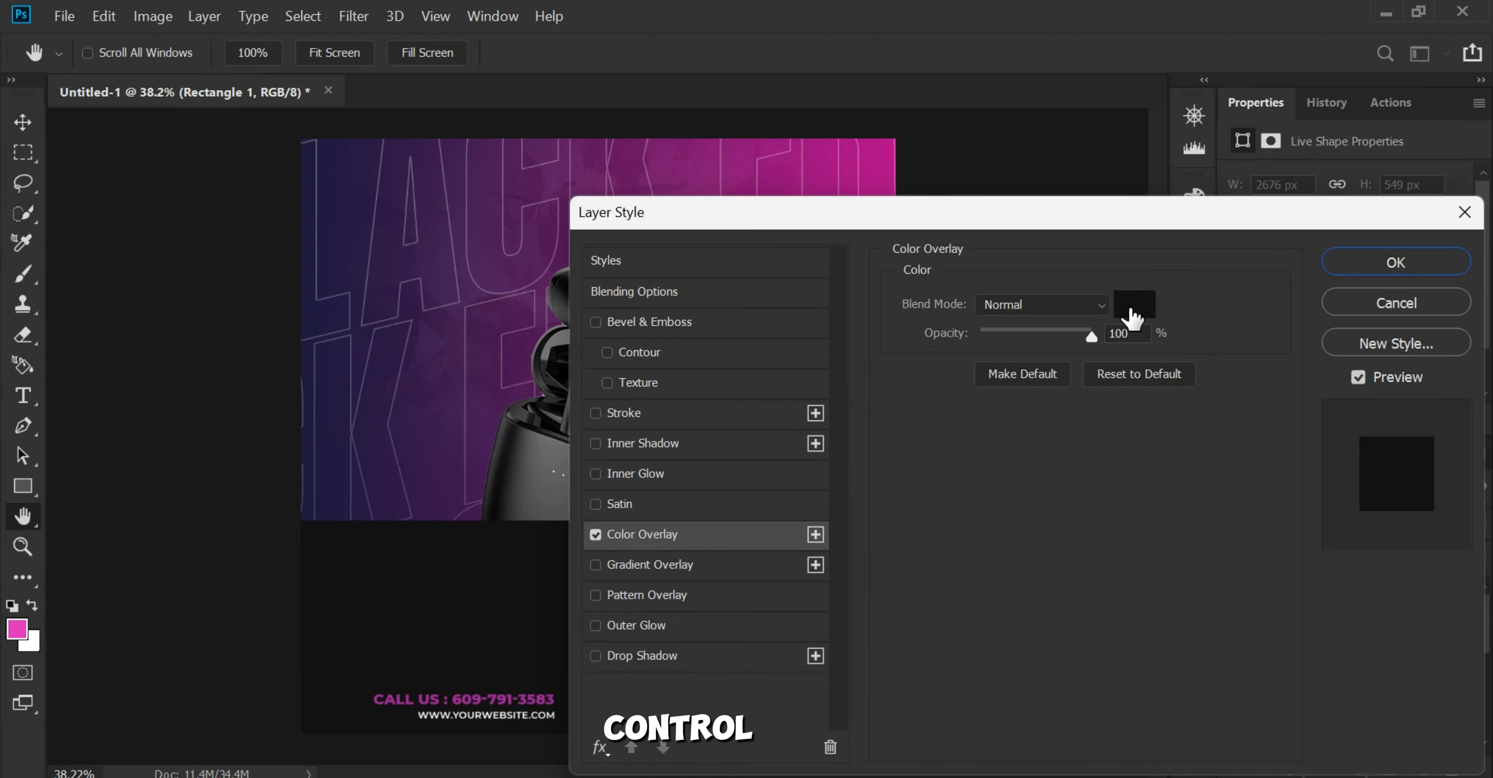
click(1133, 317)
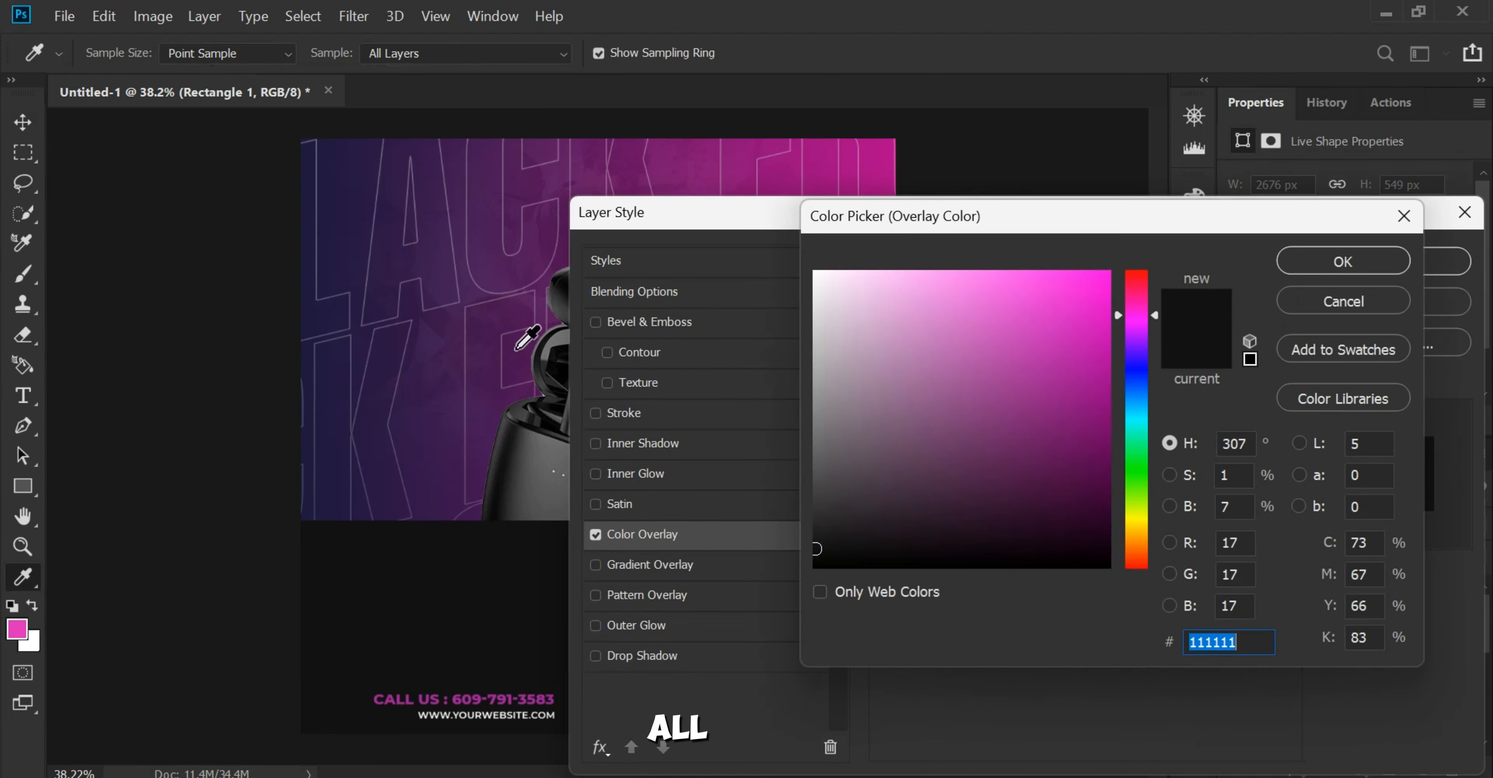
click(715, 171)
mouse_move(1091, 426)
mouse_down()
mouse_move(1103, 454)
mouse_move(1089, 521)
mouse_up()
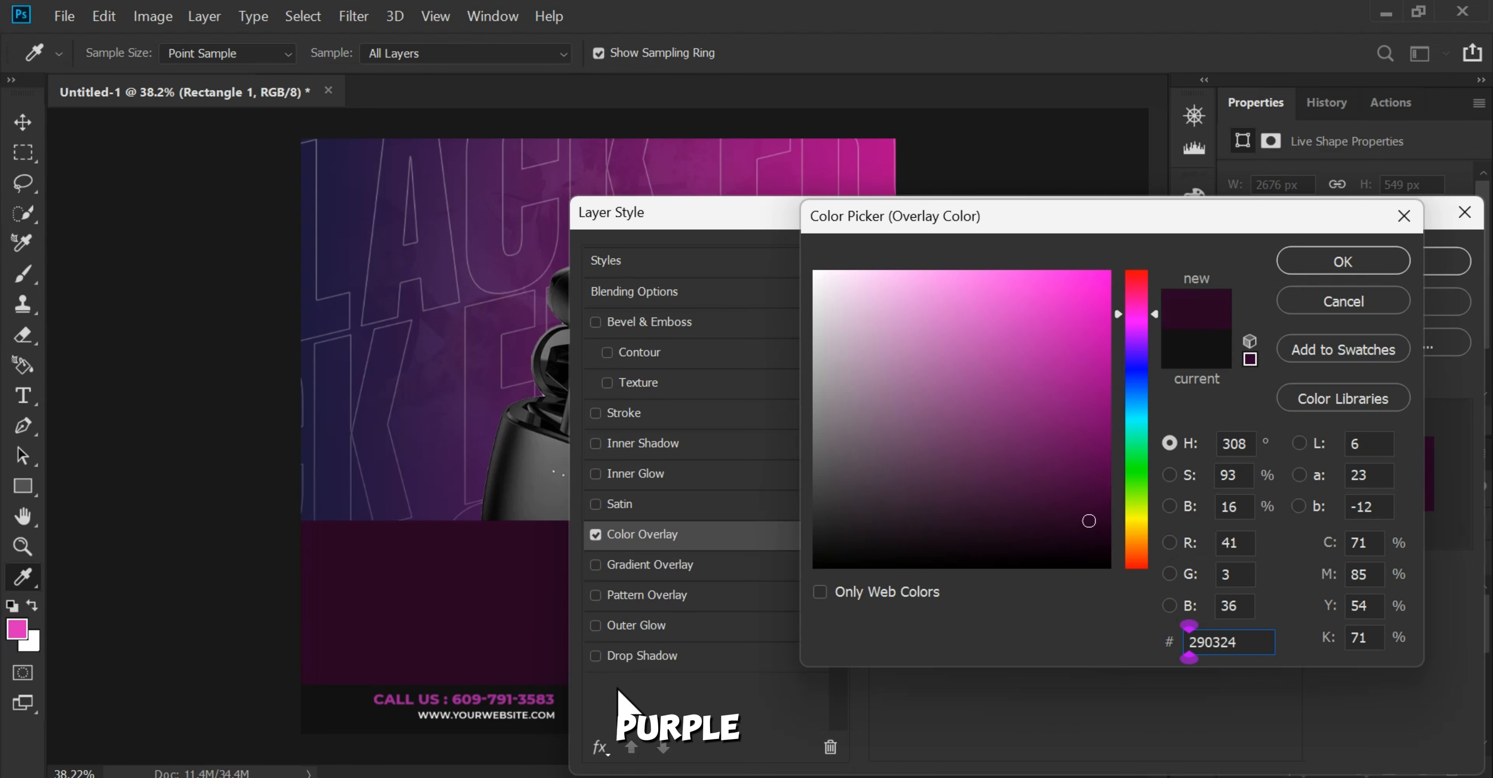
click(1405, 266)
click(1415, 268)
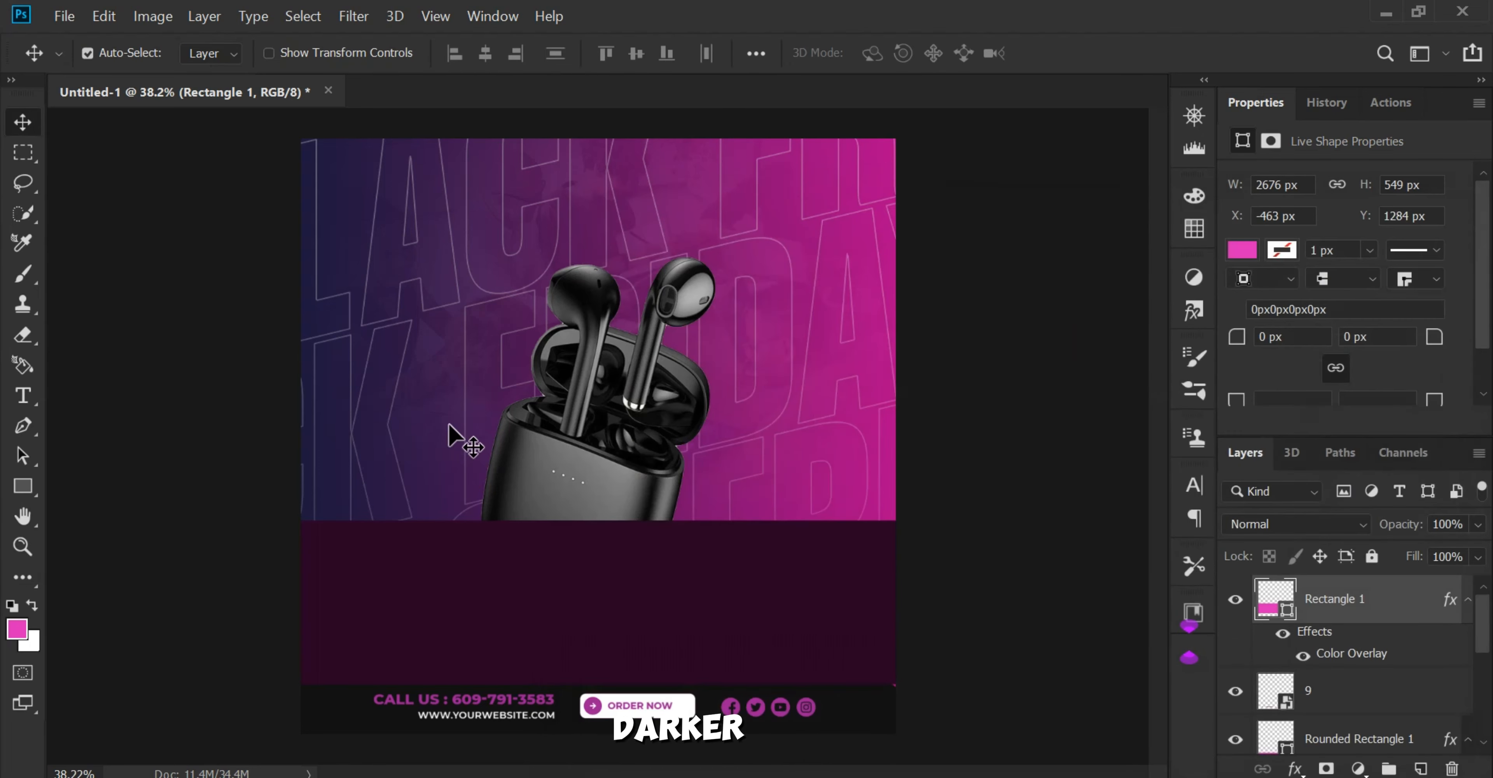
Step: Warp the dark purple rectangle, pulling its four corners outward and bending its lower edge up into an arch
key(ctrl+t)
right_click(555, 609)
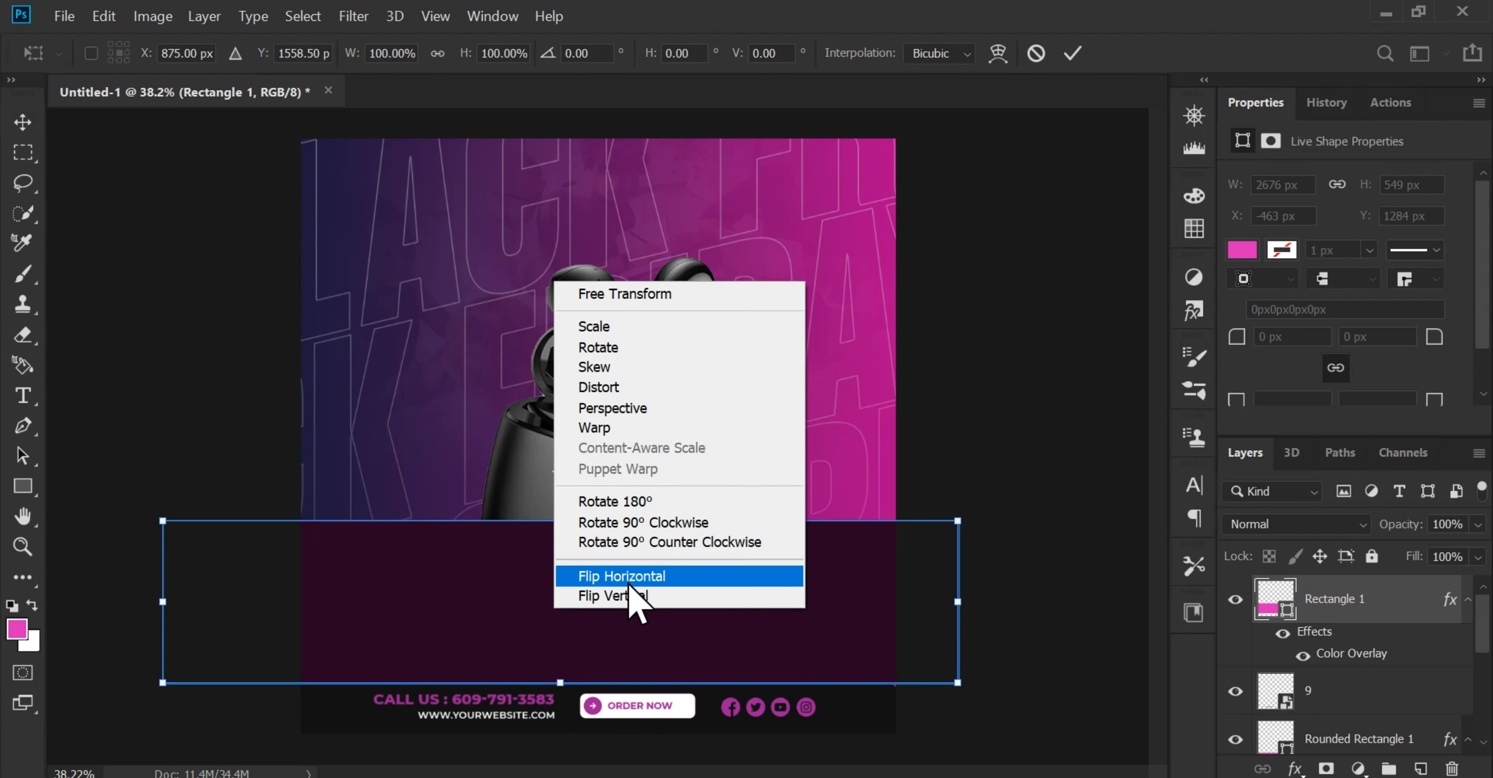
click(597, 427)
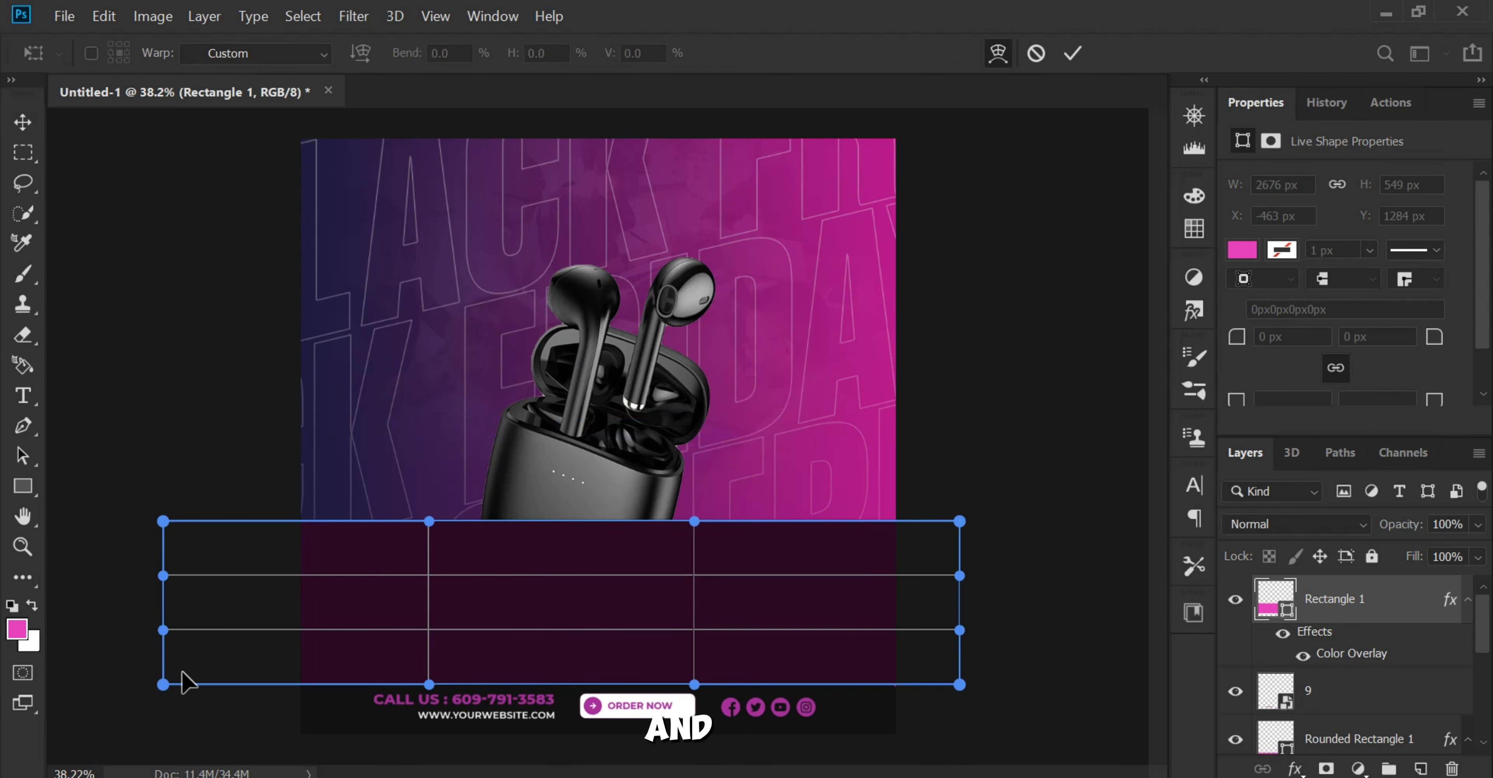
drag(163, 521, 81, 396)
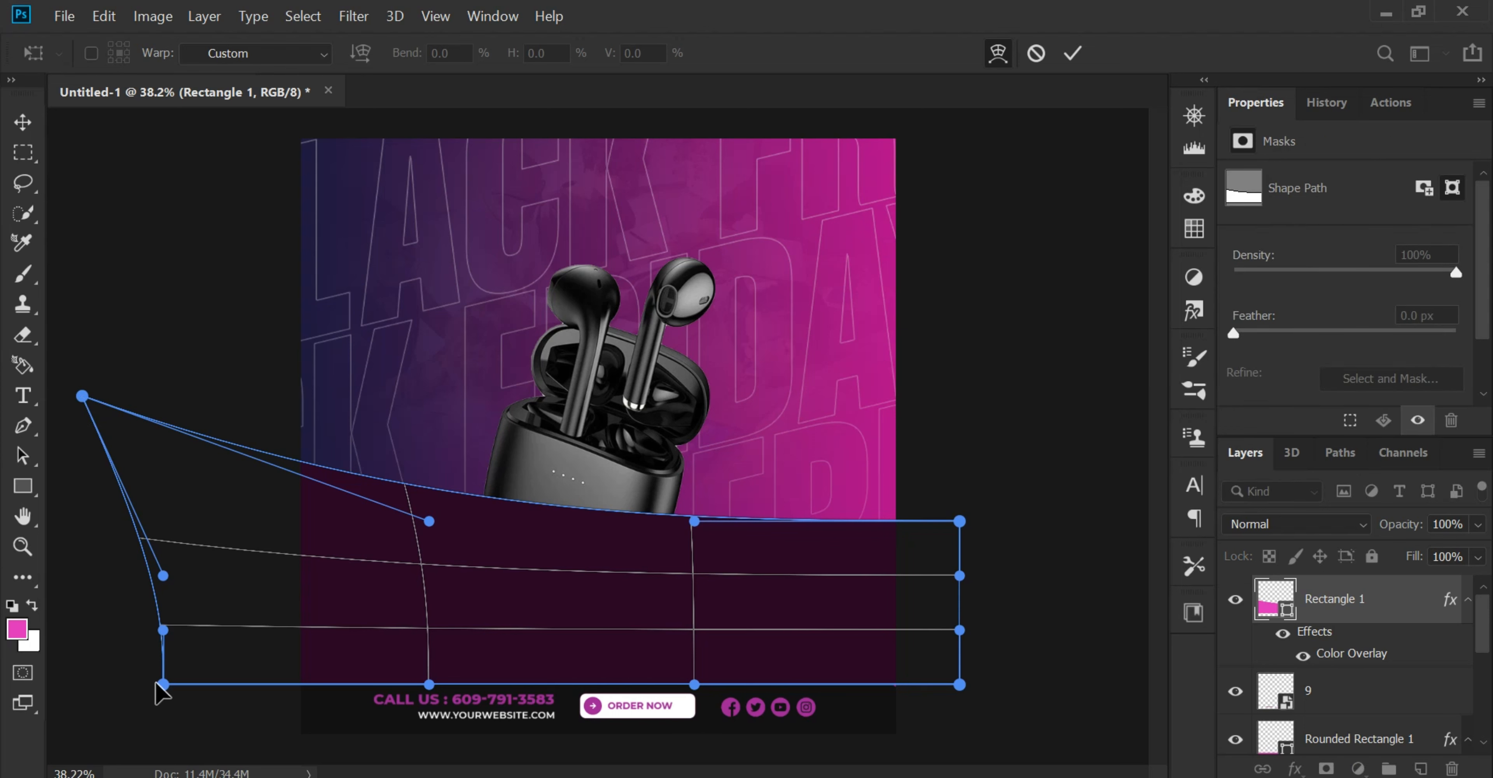
drag(153, 692, 64, 774)
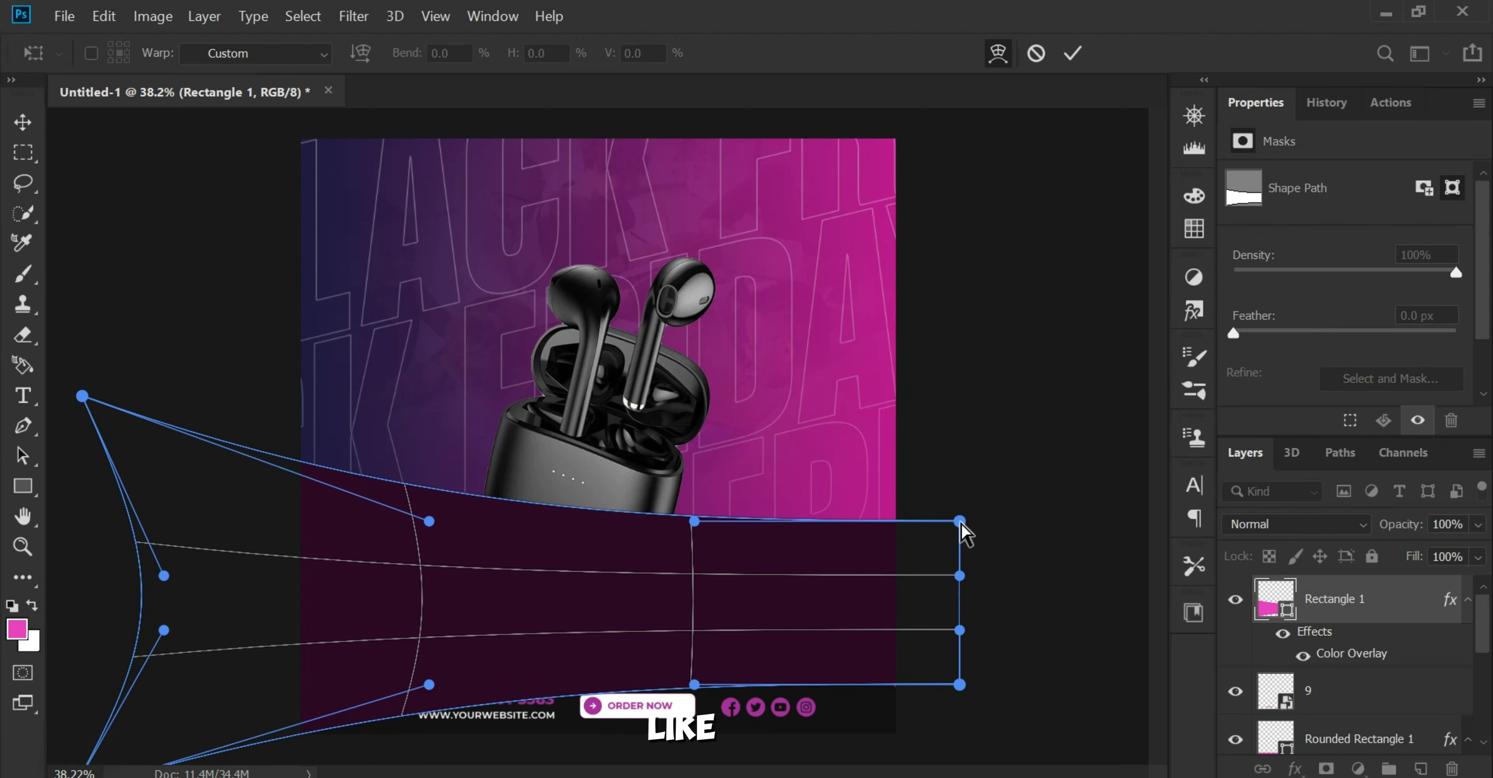
drag(960, 522, 1072, 429)
drag(960, 684, 1072, 751)
drag(588, 706, 588, 623)
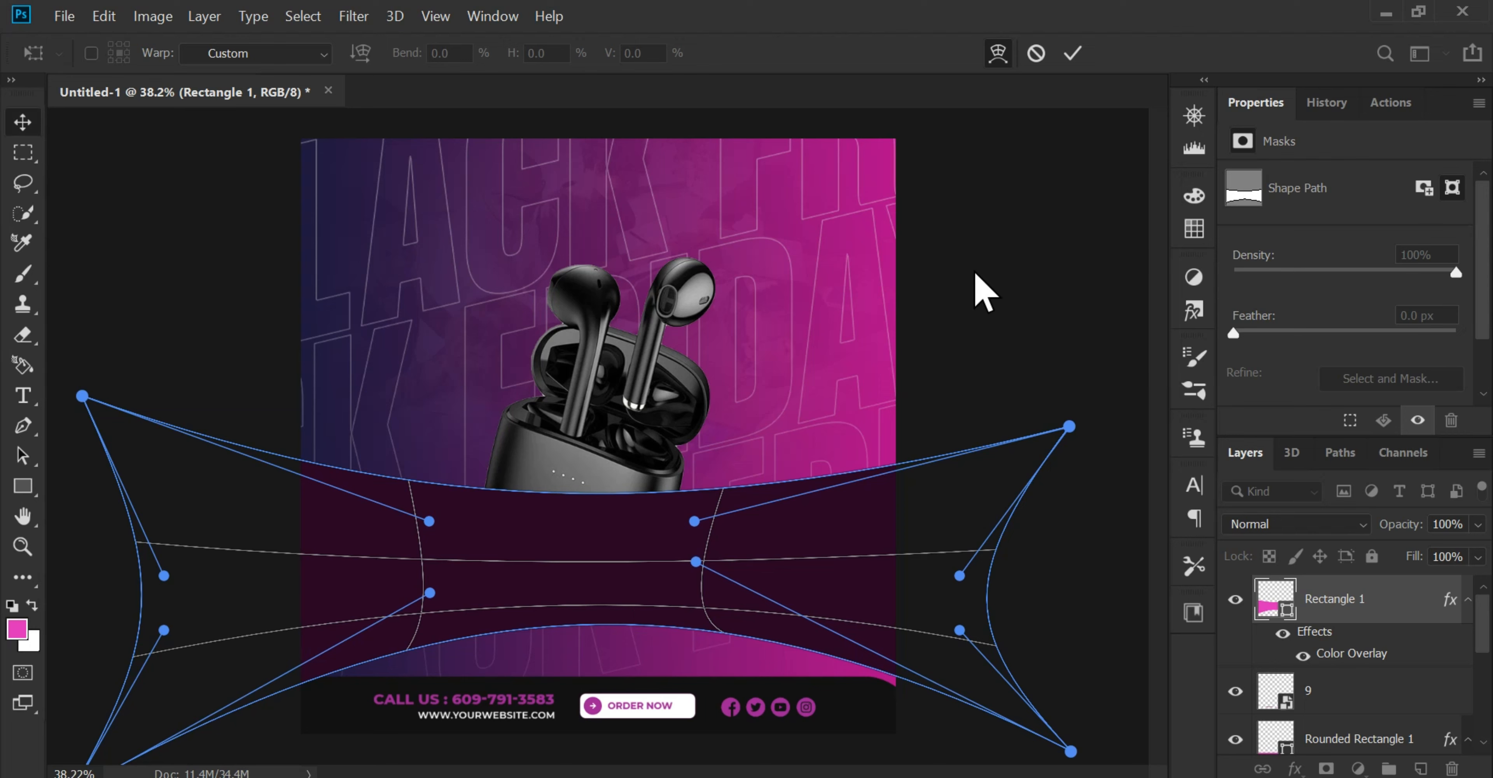
key(Return)
scroll(610, 657, up, 1)
scroll(623, 586, down, 1)
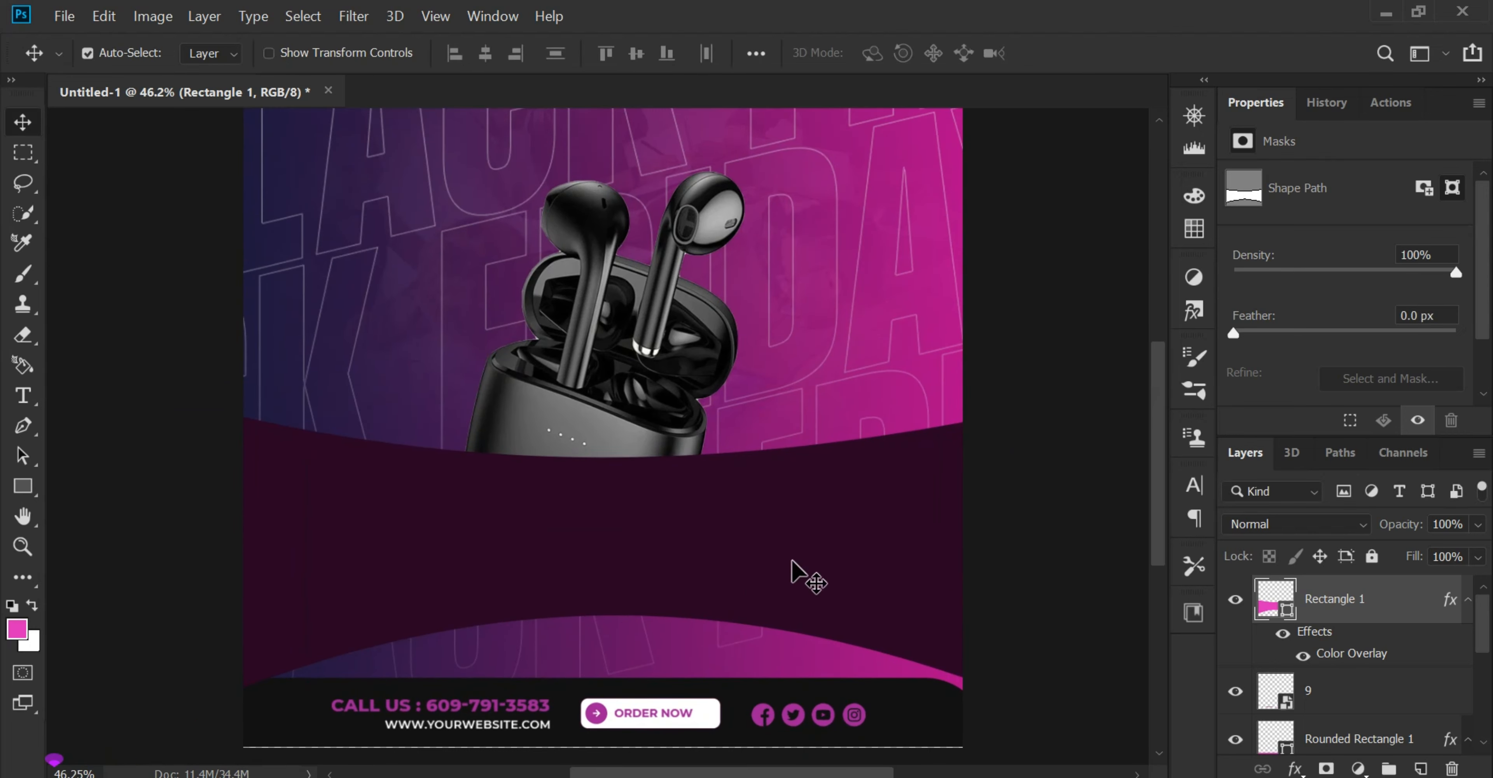
Step: Move the Rectangle 1 layer below the GGG earbuds layer so the band sits behind the product
drag(1336, 608, 1354, 721)
scroll(1424, 736, down, 1)
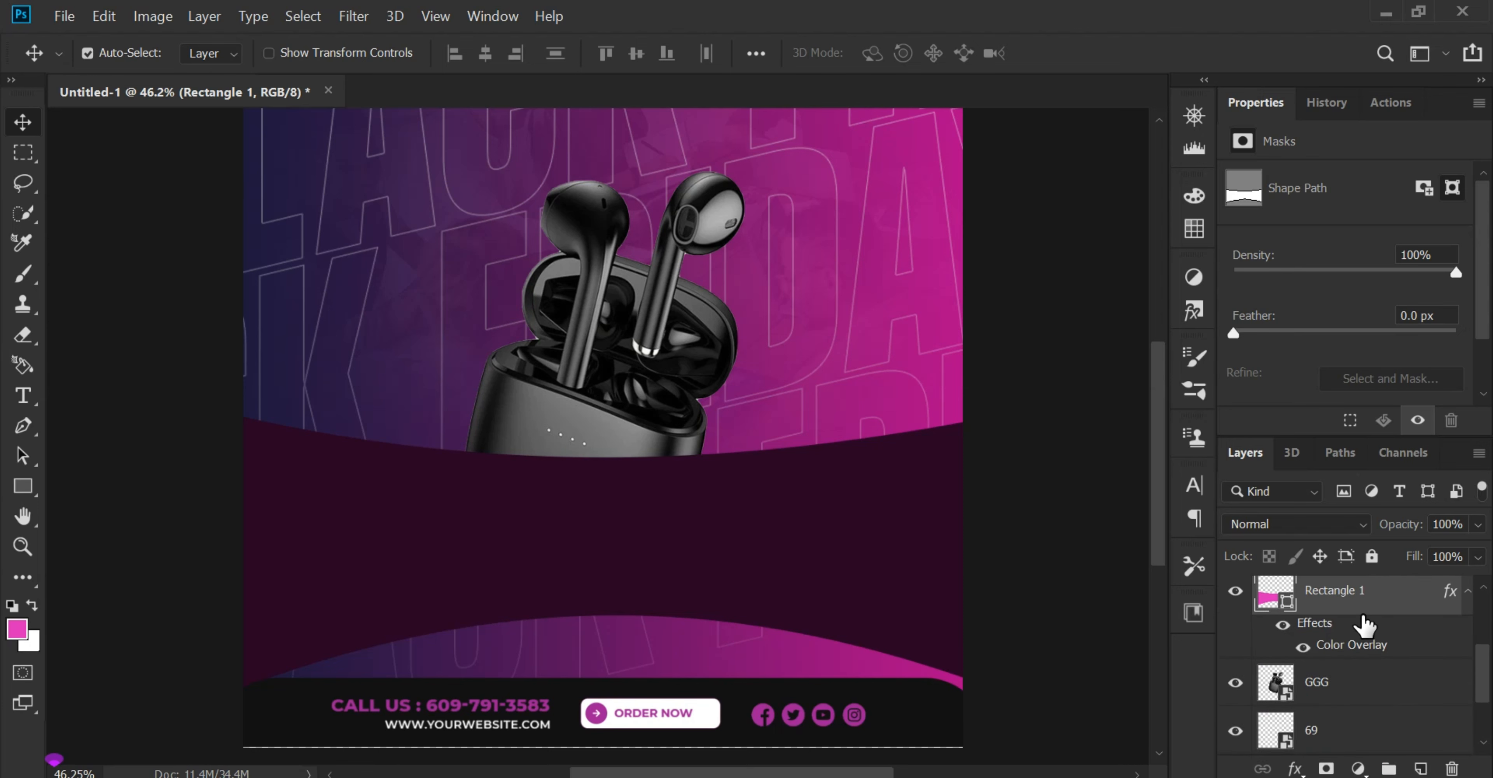
drag(1367, 603, 1384, 705)
drag(769, 585, 791, 625)
Step: Duplicate the Rectangle 1 layer directly above the original
drag(1400, 635, 1430, 770)
scroll(1320, 708, down, 1)
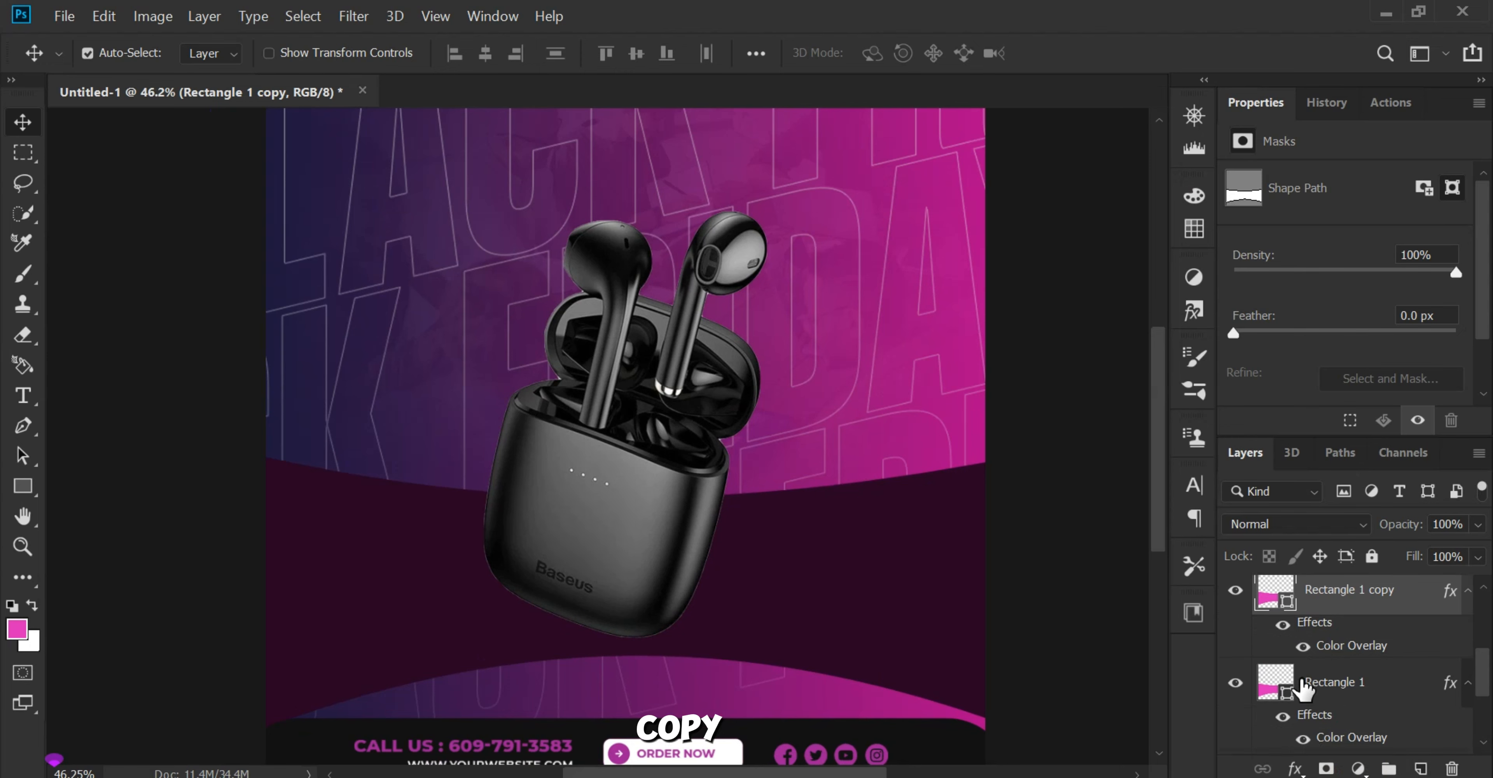
scroll(1325, 689, up, 1)
scroll(1356, 678, down, 1)
Step: Scale the original Rectangle 1 to about 115% in width and height and reposition it behind its copy
click(1358, 690)
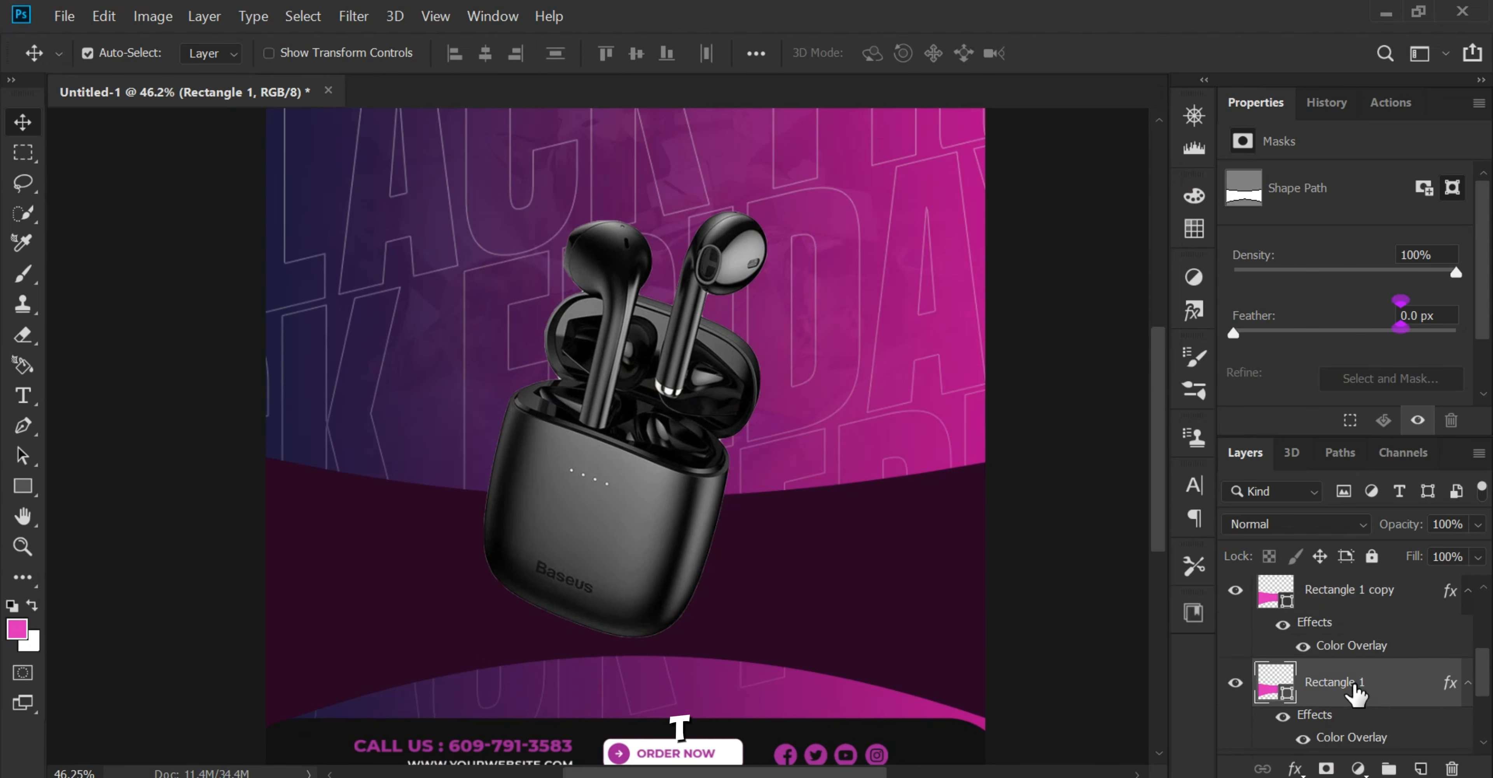
key(ctrl+t)
key(ctrl+0)
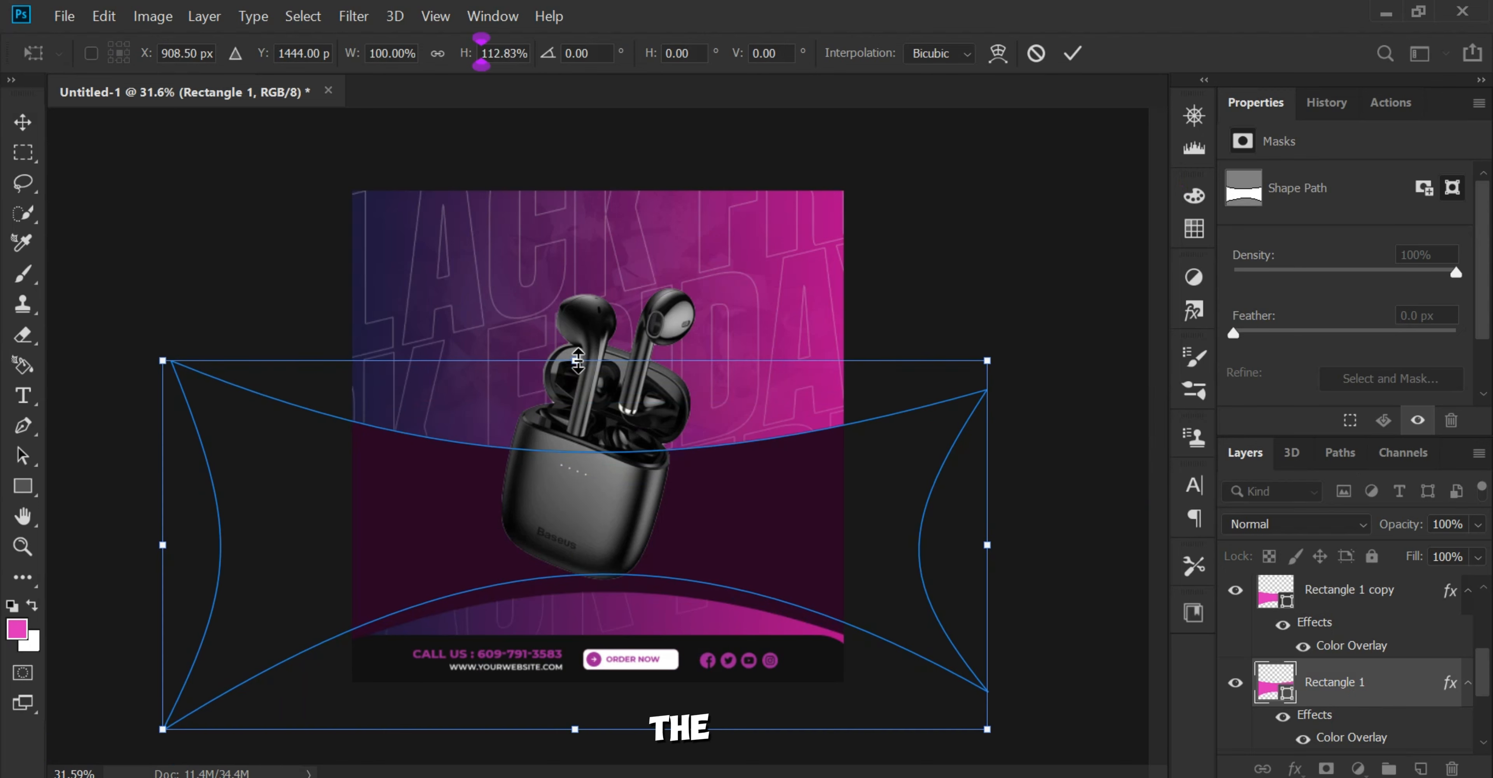
drag(572, 399, 574, 351)
drag(705, 514, 707, 540)
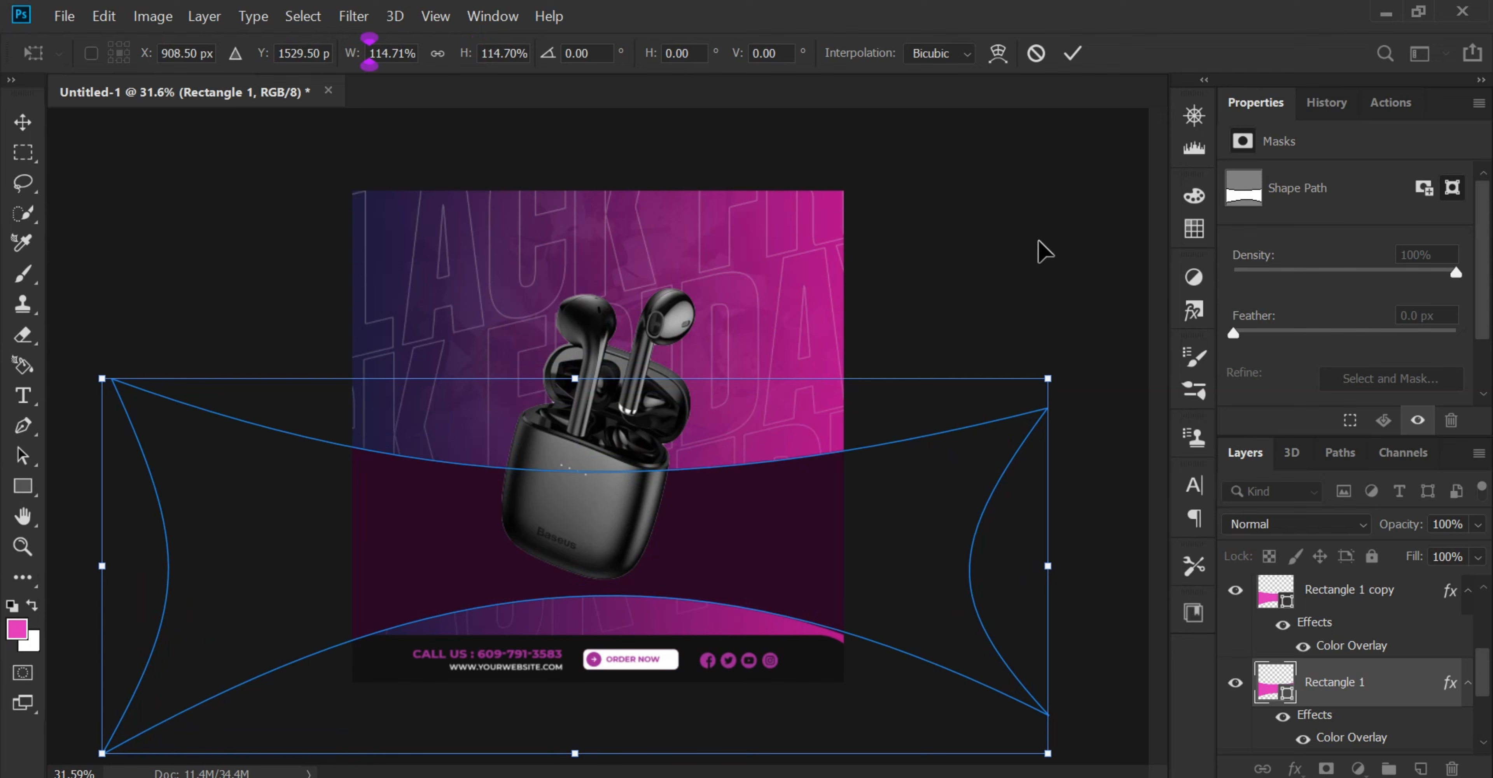
key(Return)
Step: Change the Color Overlay of the original Rectangle 1 layer to white #ffffff
scroll(711, 489, up, 3)
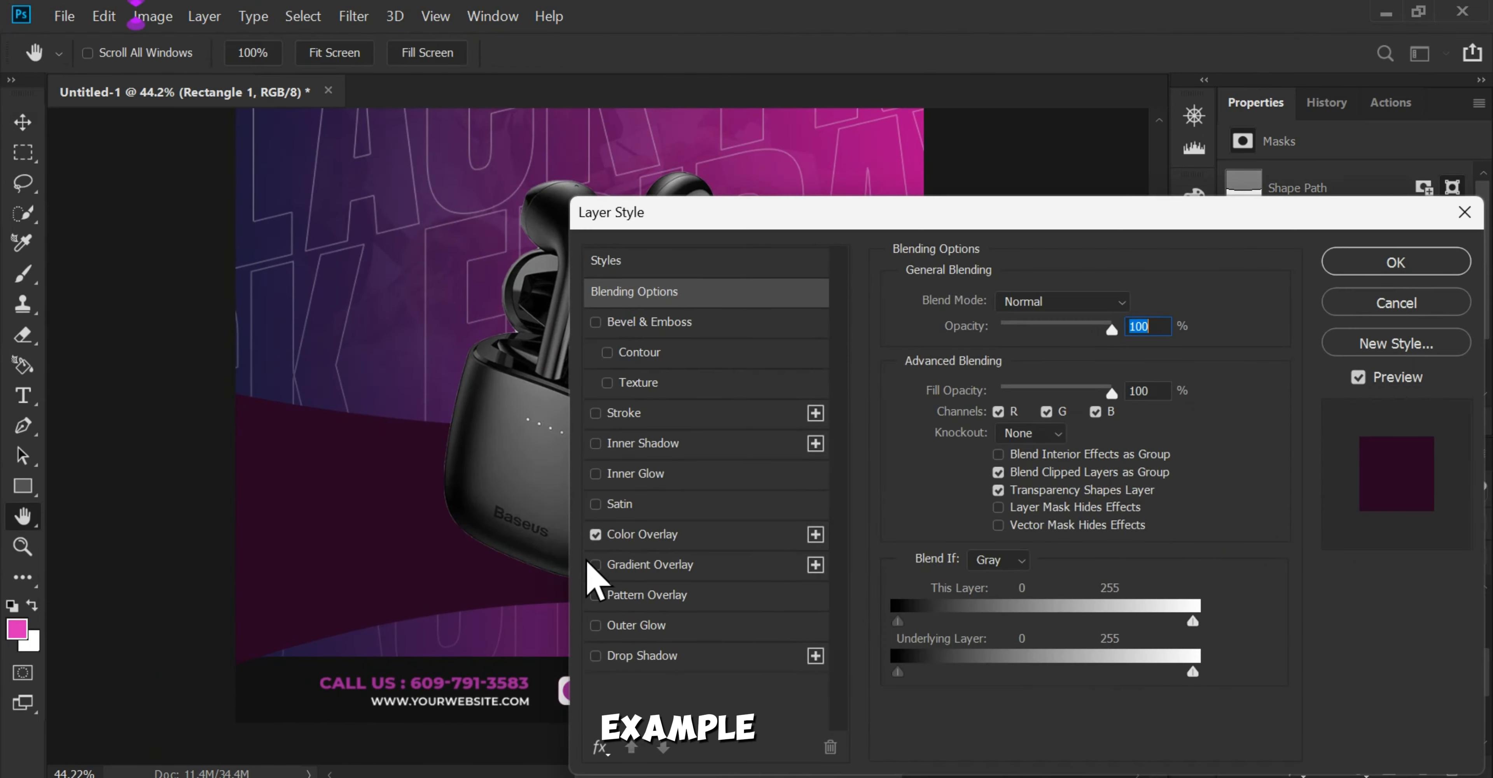
click(678, 535)
click(1130, 320)
text(ffffff)
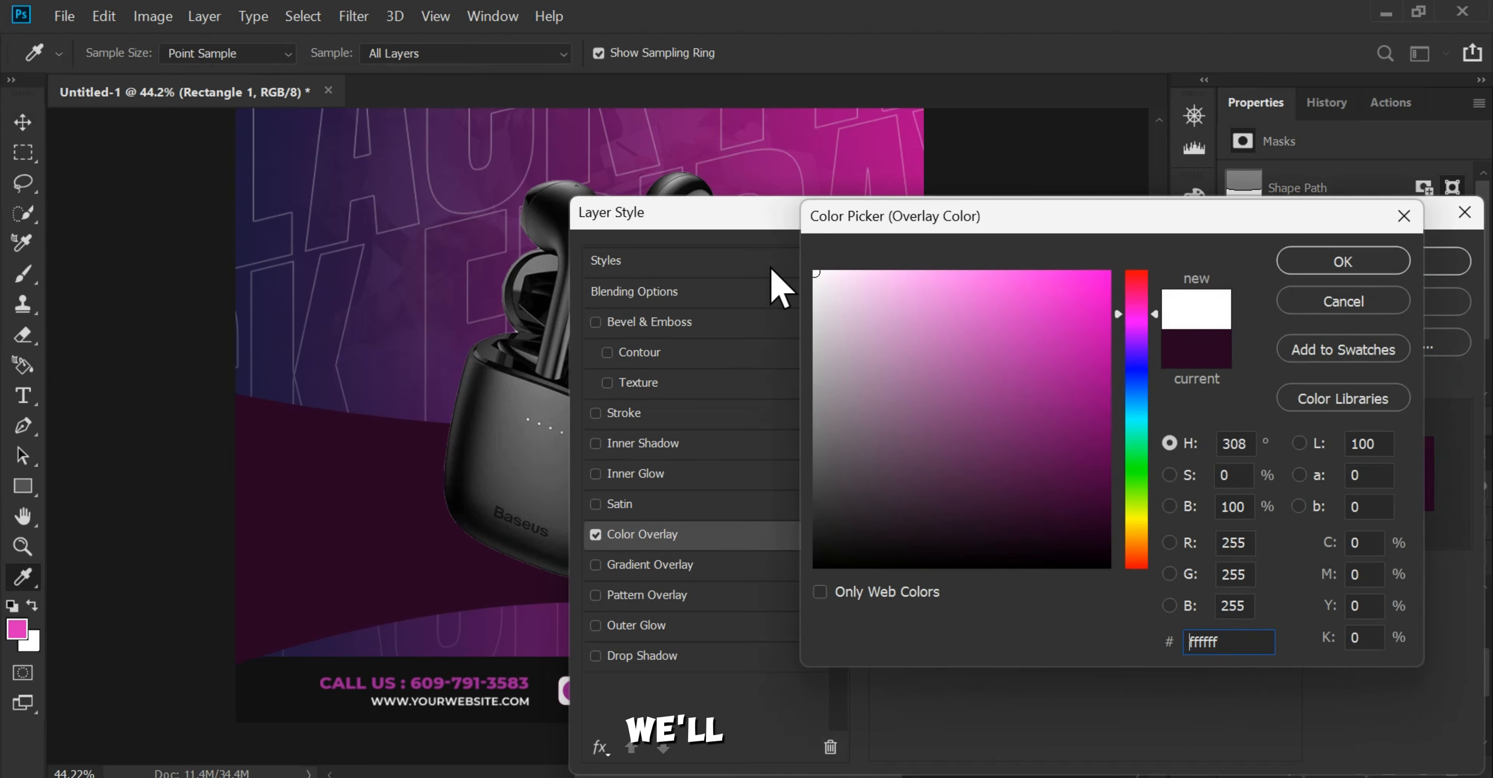
click(1344, 267)
click(1351, 263)
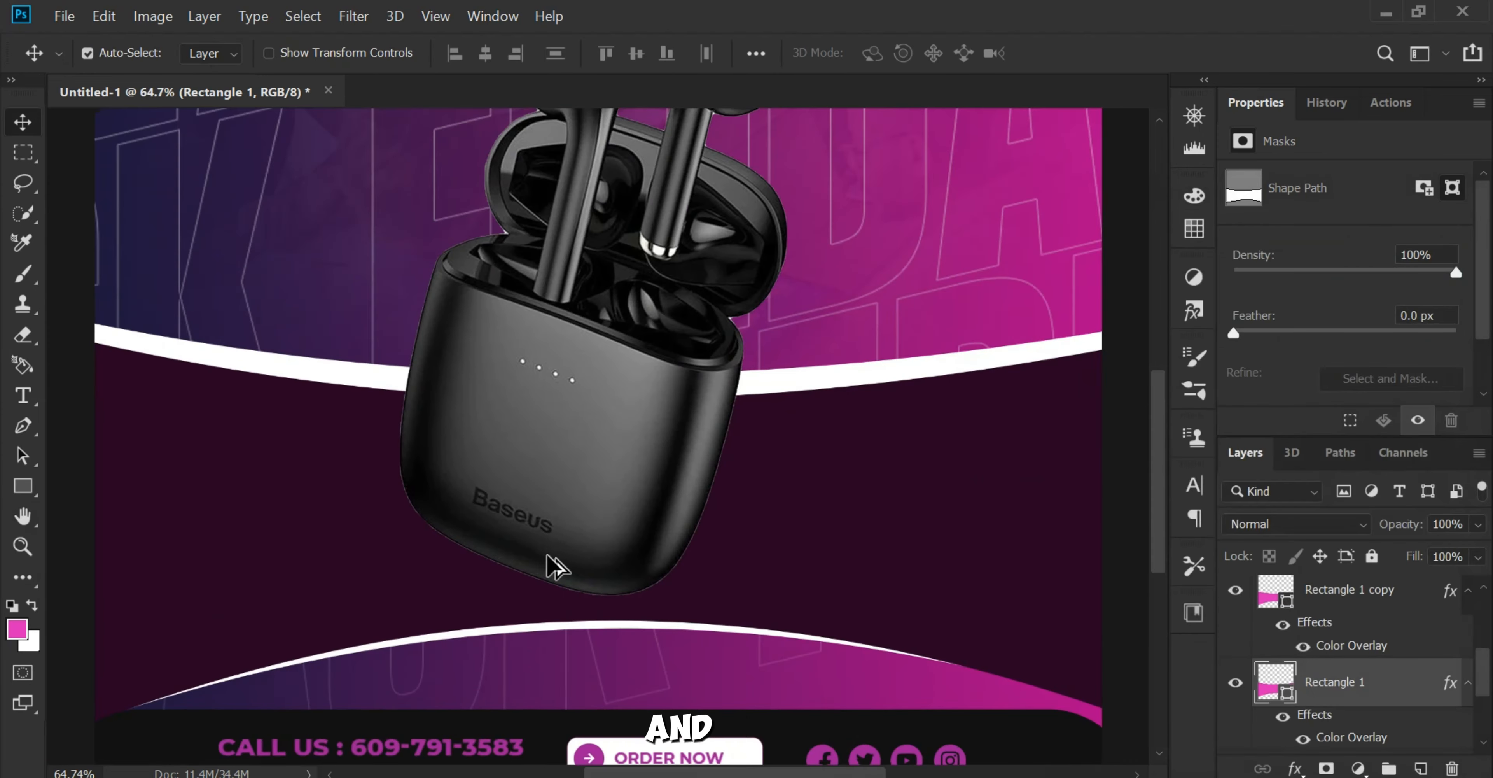
Step: Nudge the white band down slightly to thicken its rim along the lower arch
key(Down)
key(Down)
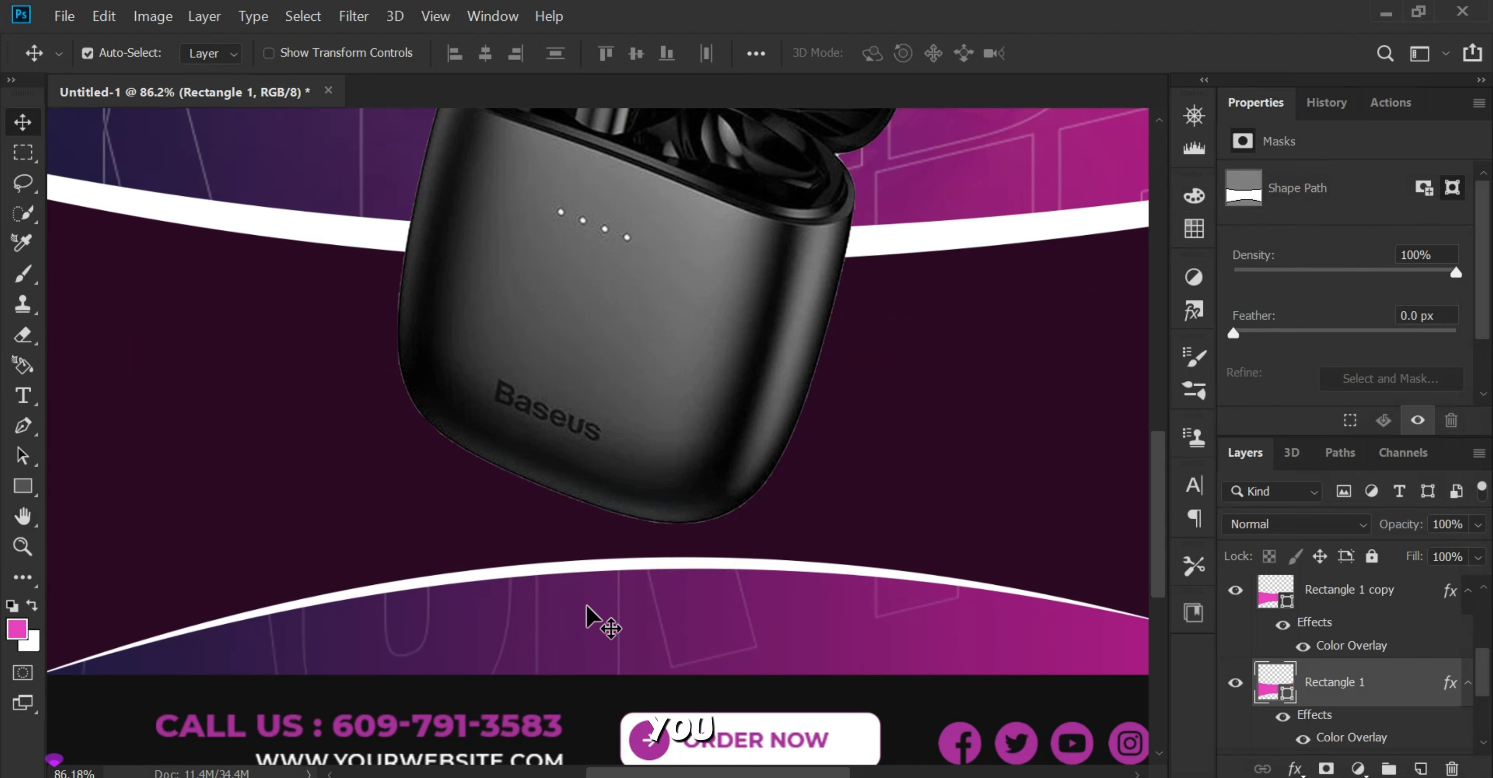
key(Down)
key(Down)
key(Down)
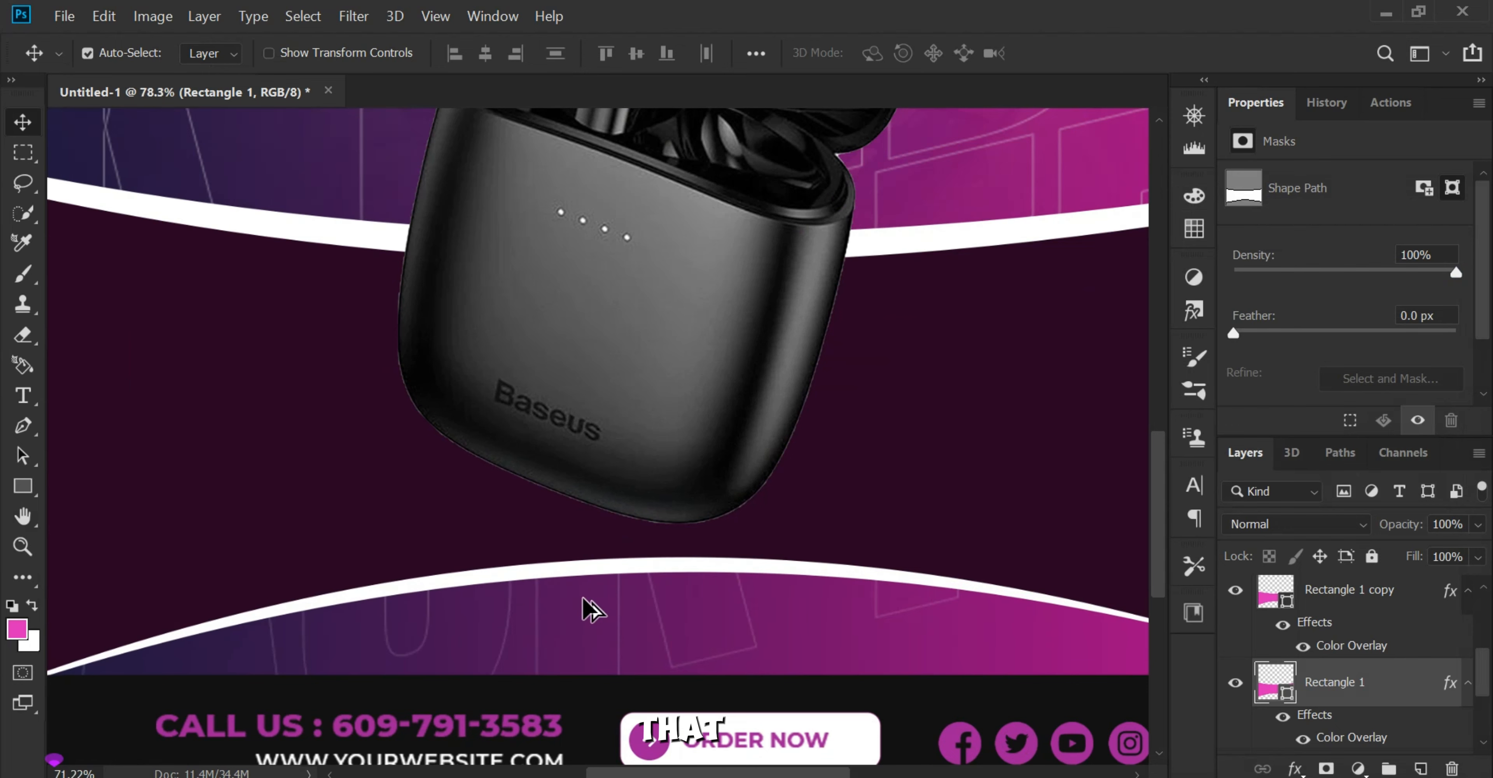
Step: Examine the white-edged curved bands, the earbuds and the gradient strip above the footer
key(ctrl+0)
scroll(649, 591, up, 2)
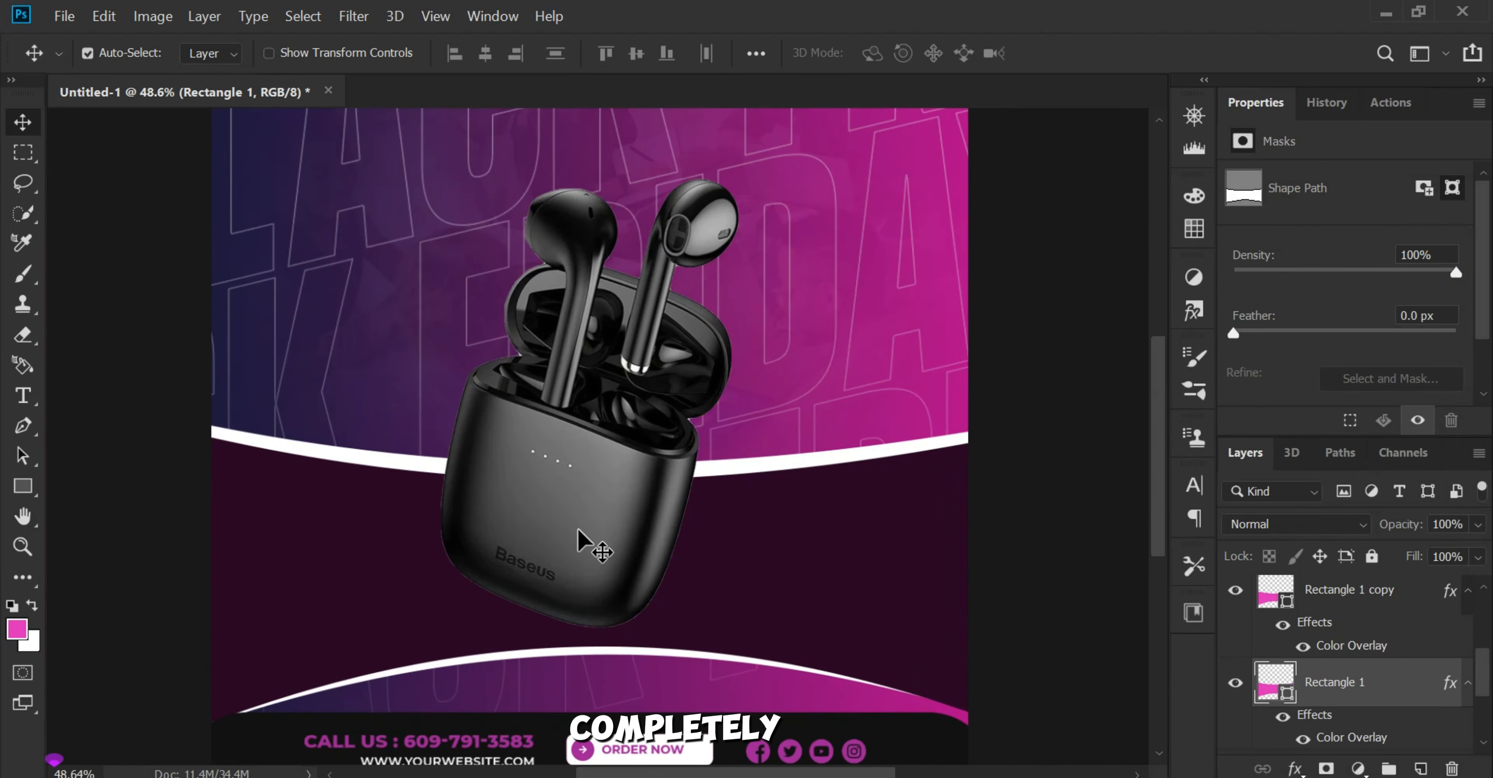
click(583, 539)
scroll(583, 539, up, 1)
scroll(583, 540, up, 3)
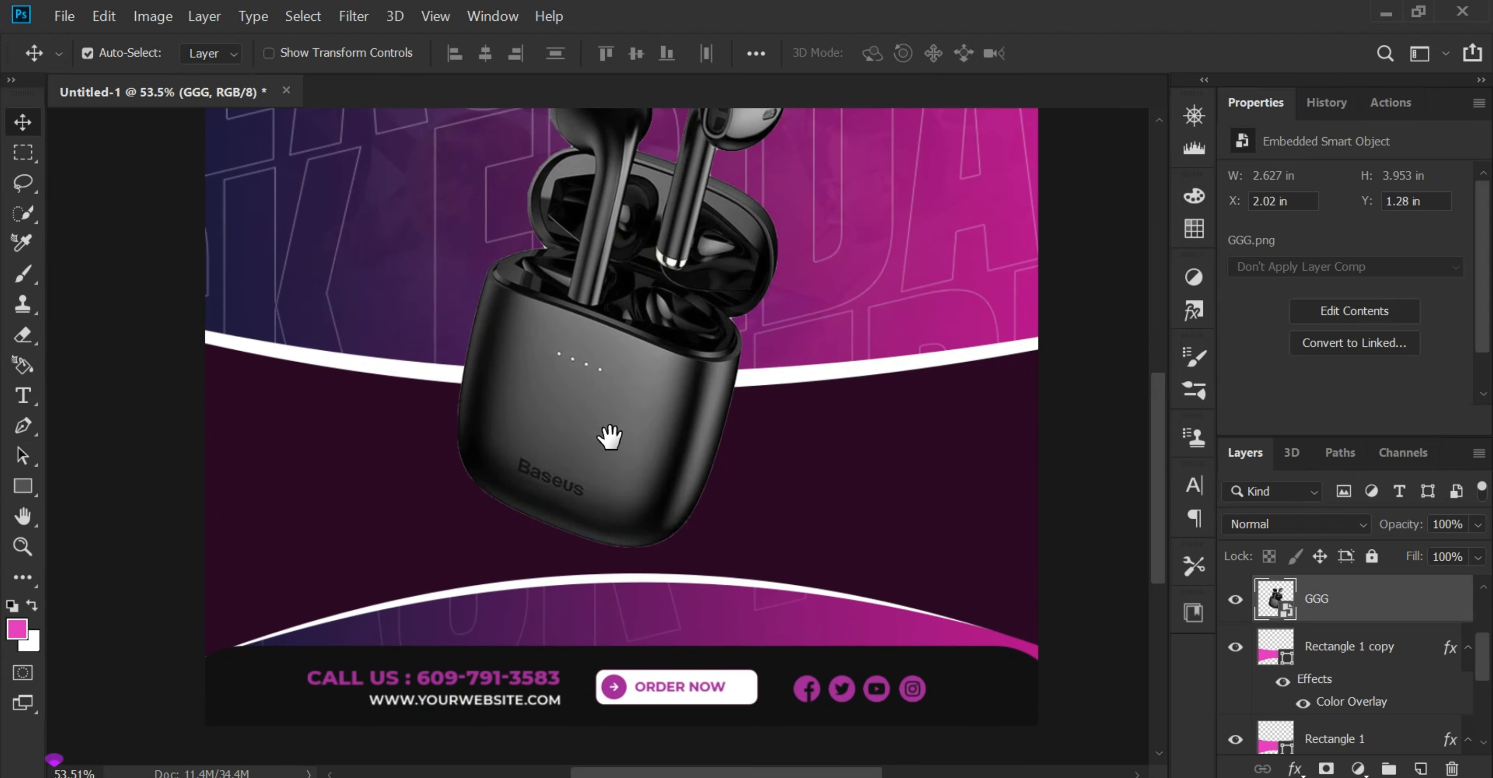
scroll(658, 602, up, 2)
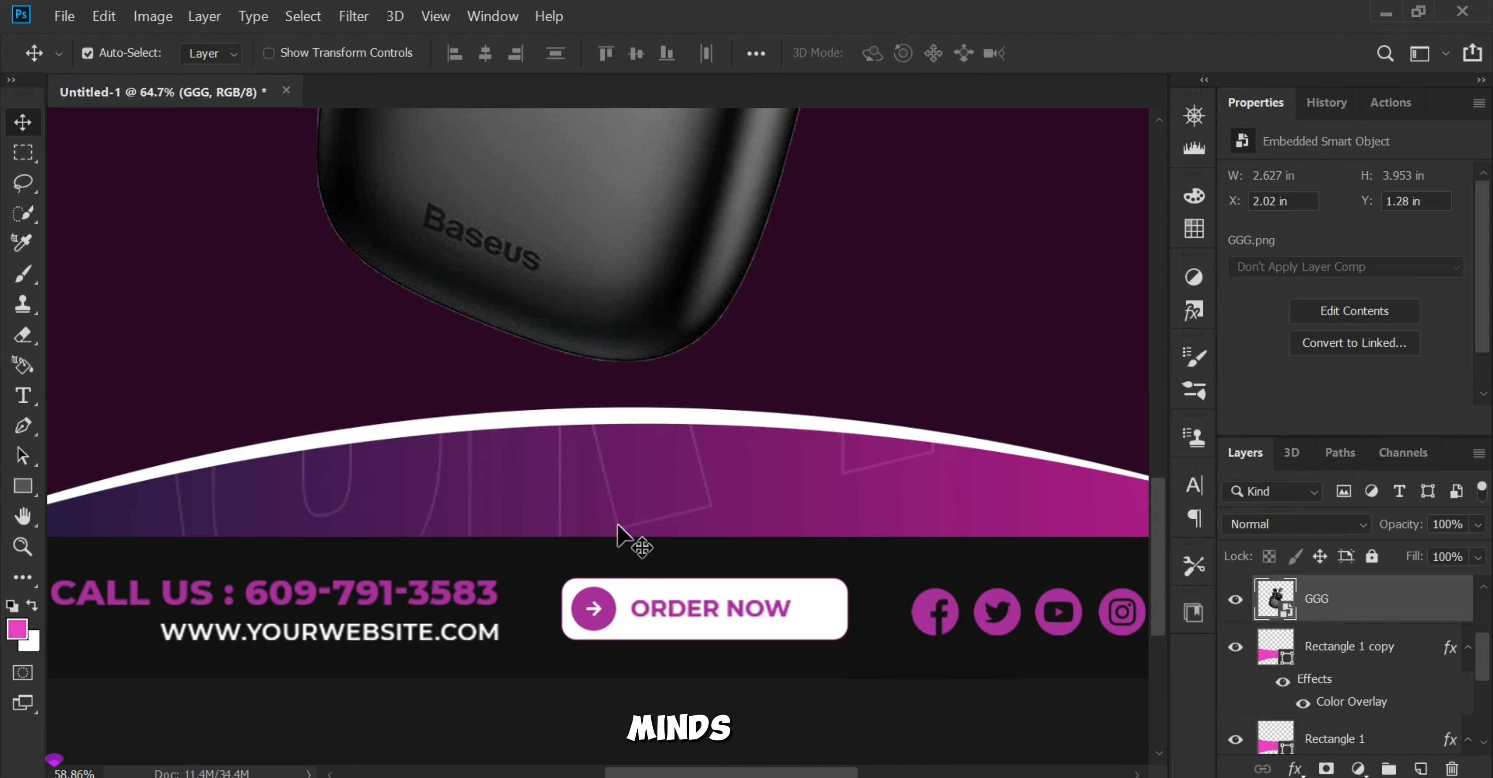
key(ctrl+0)
scroll(731, 714, up, 2)
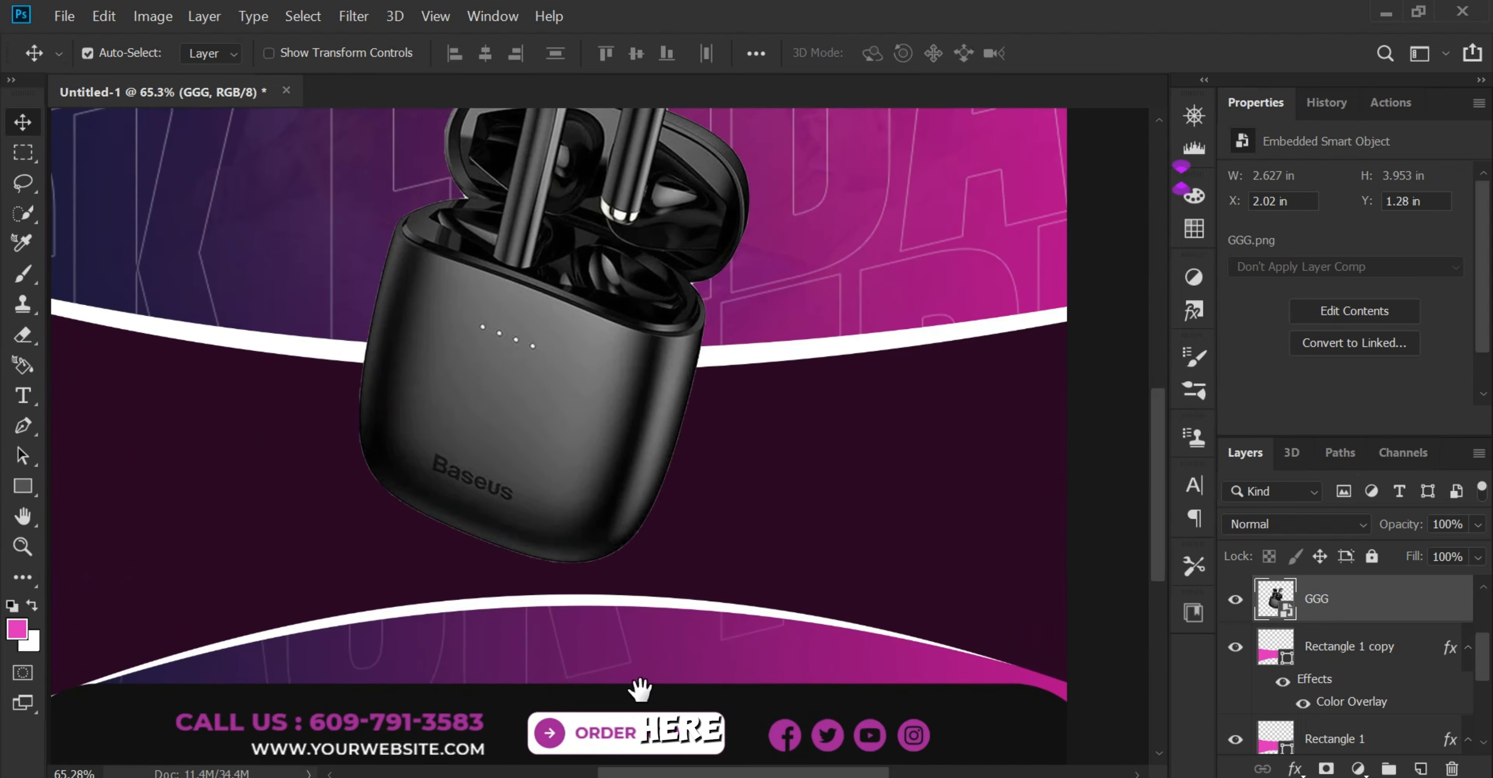
scroll(654, 527, up, 2)
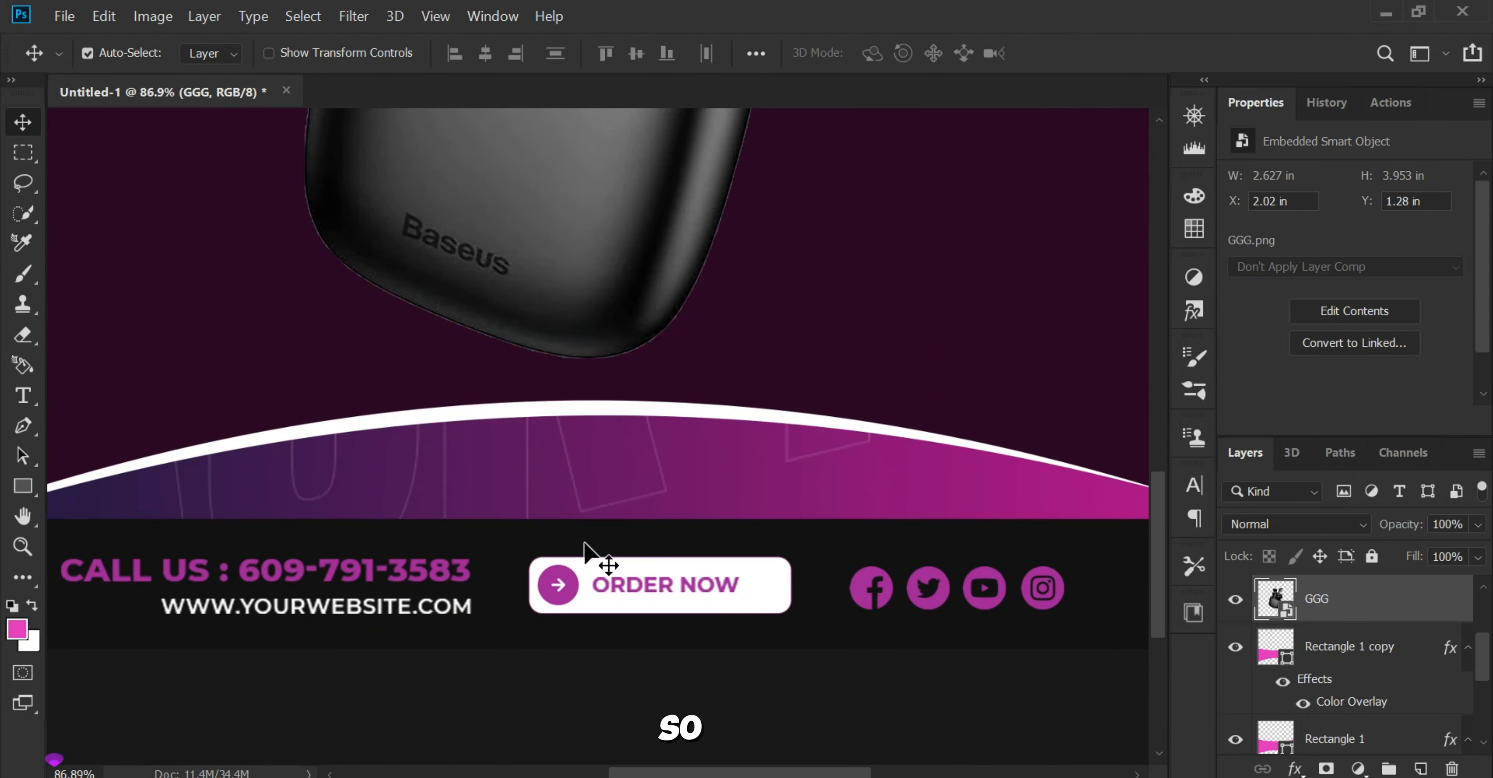
Step: Draw an ellipse about 403 × 62 px above the 4747 layer, just over the footer, and give it a white Color Overlay
scroll(609, 565, down, 1)
scroll(1377, 696, down, 3)
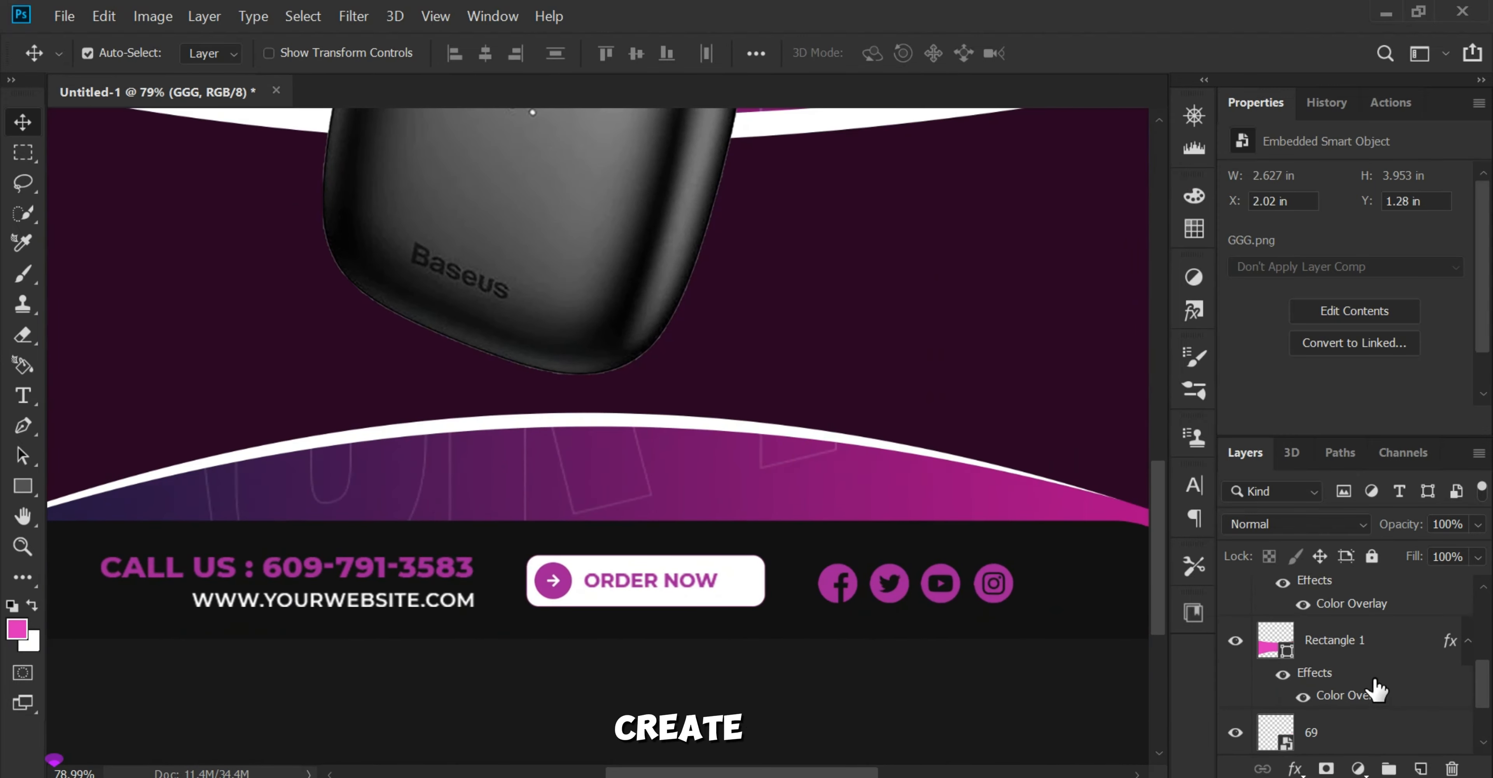
scroll(1362, 695, down, 2)
click(1355, 699)
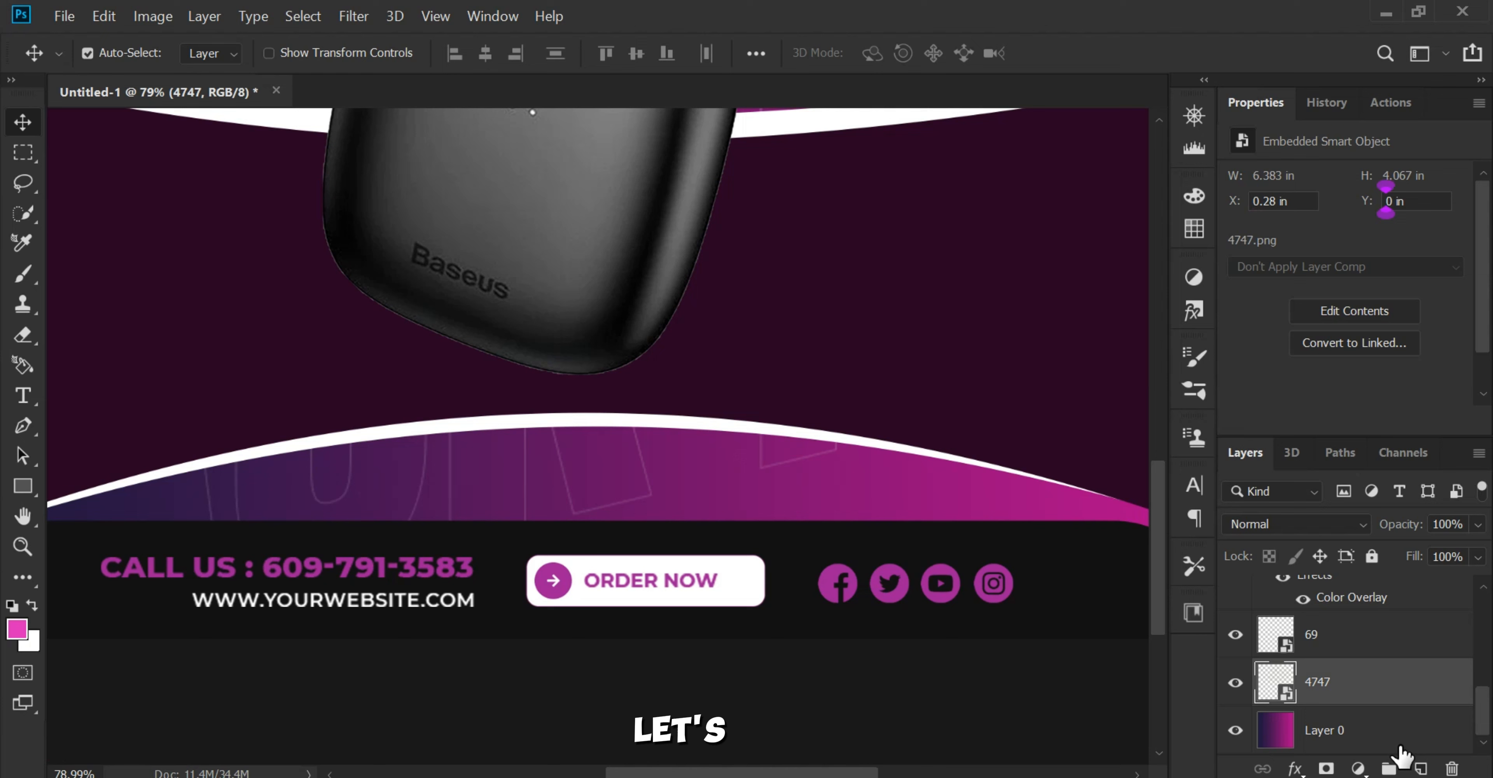
click(1418, 766)
click(22, 486)
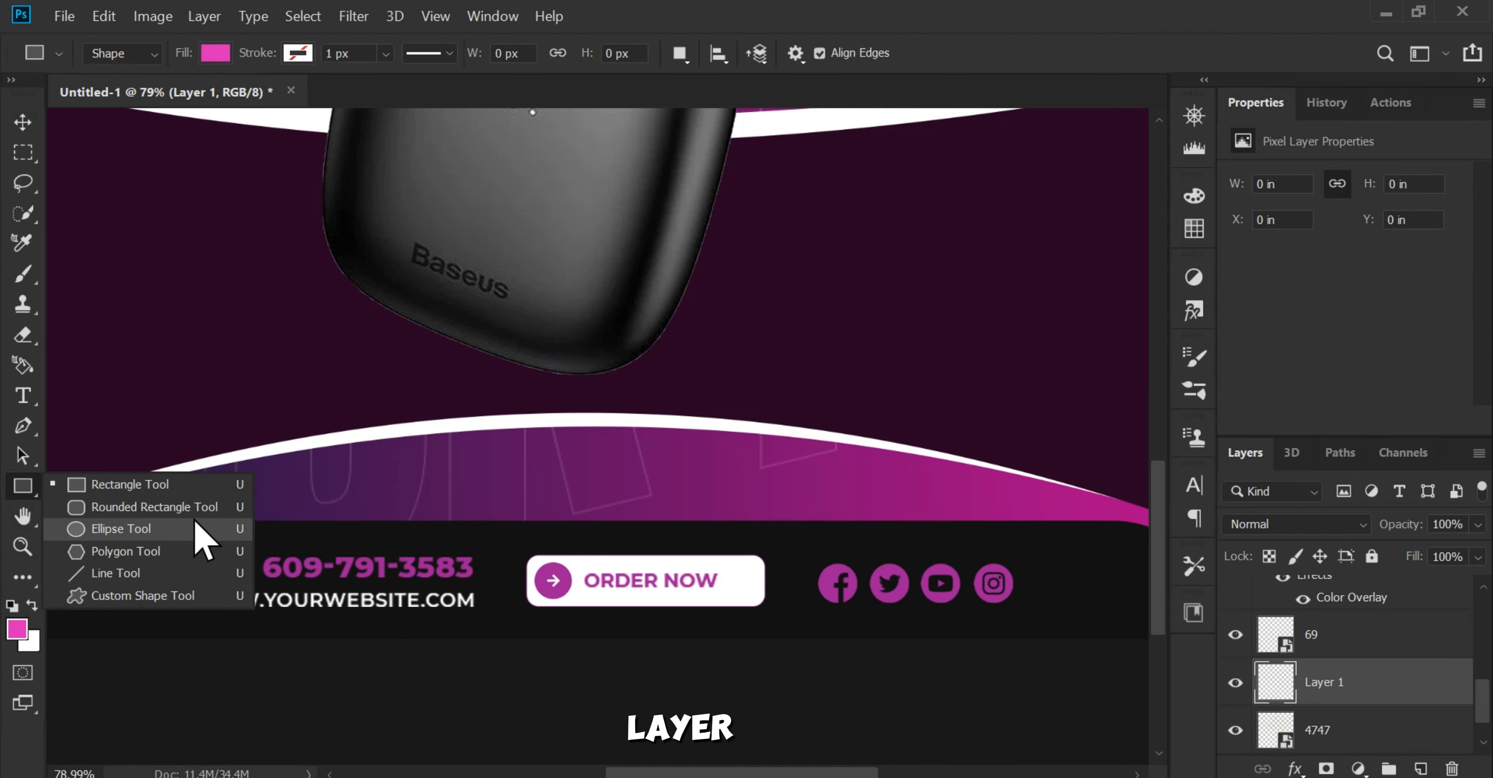
click(143, 534)
drag(700, 512, 464, 482)
click(18, 123)
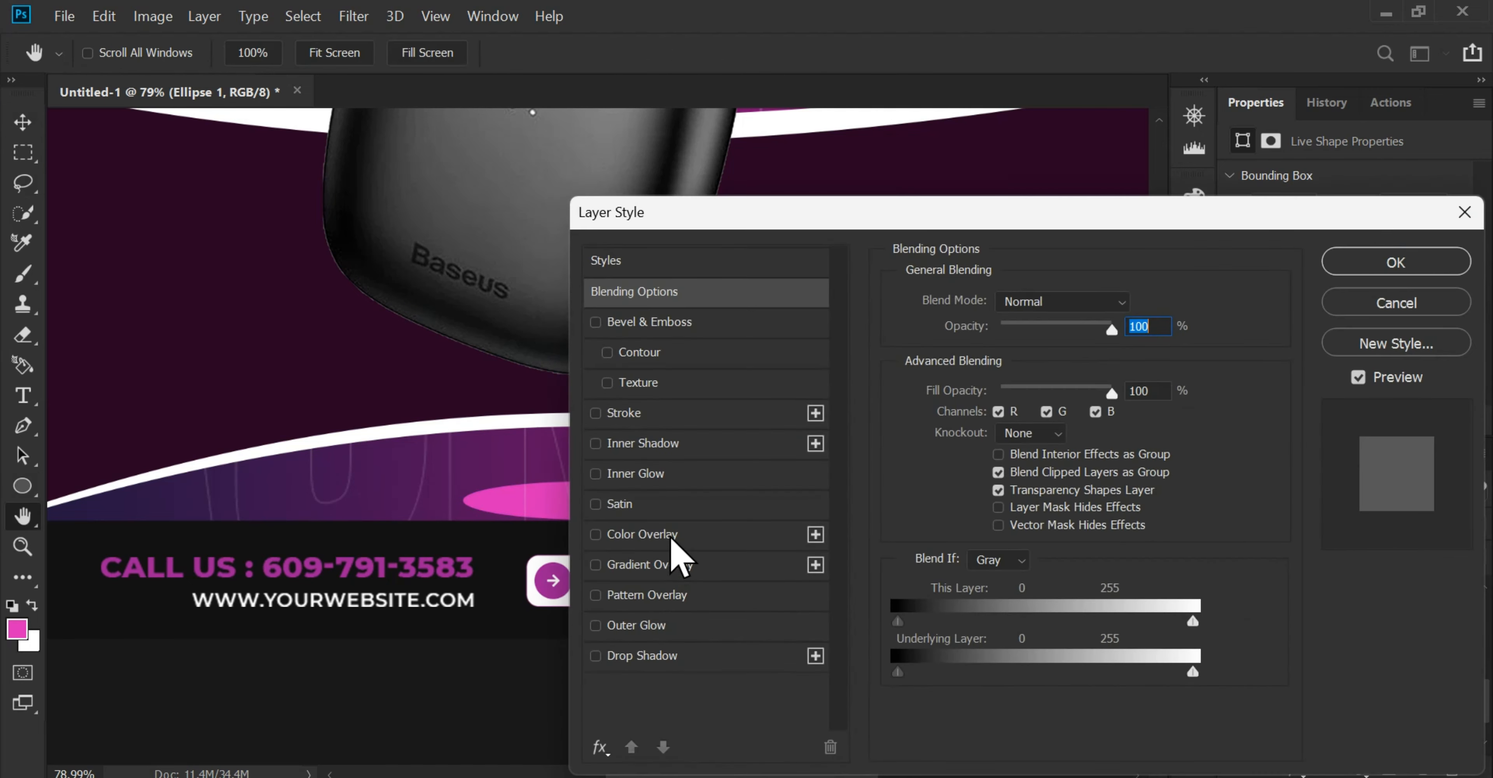
click(641, 534)
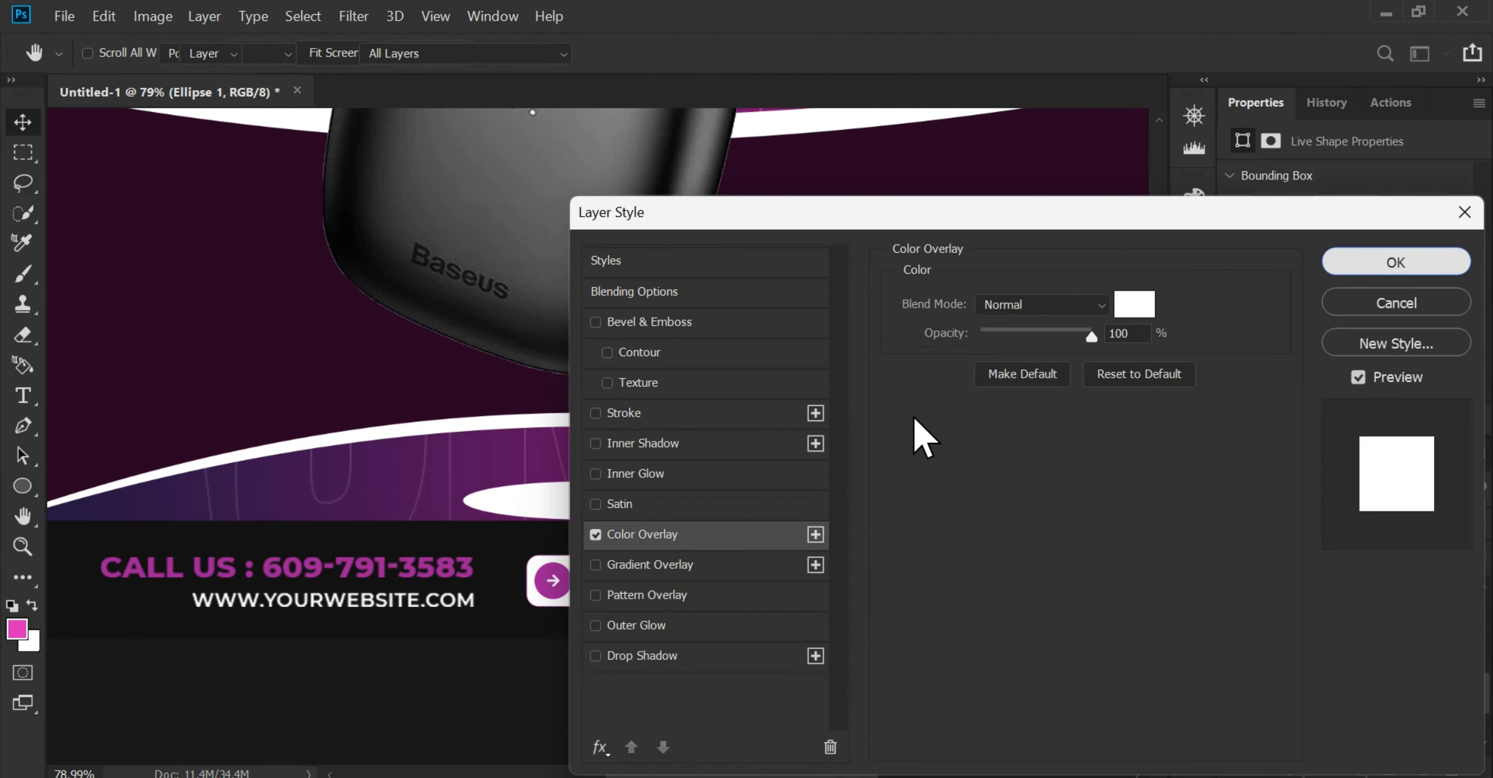
key(Return)
Step: Resize the white ellipse to about 316 × 119 px and centre it with its lower half tucked behind the footer bar
scroll(614, 513, up, 1)
drag(636, 502, 614, 548)
key(ctrl+t)
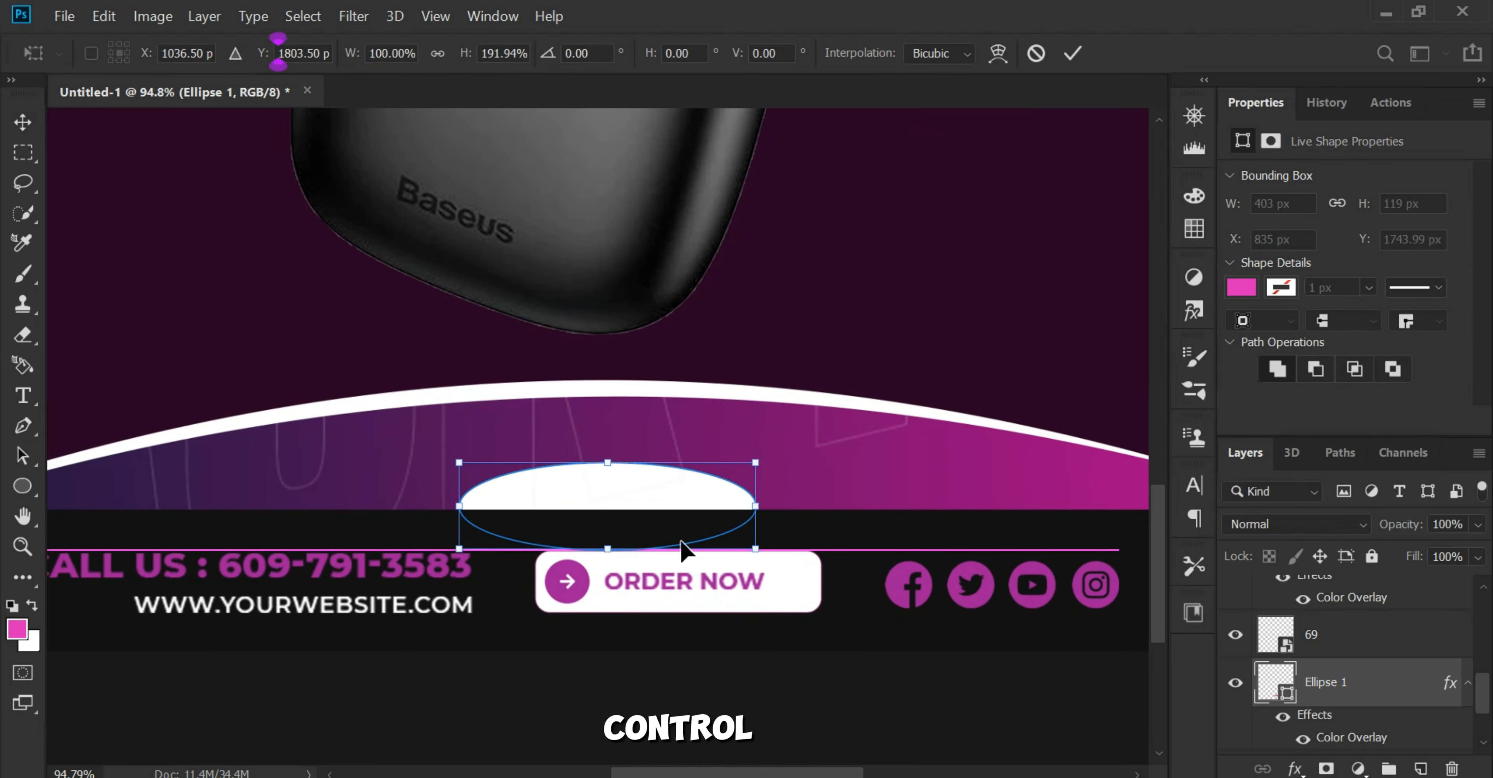
drag(755, 506, 722, 515)
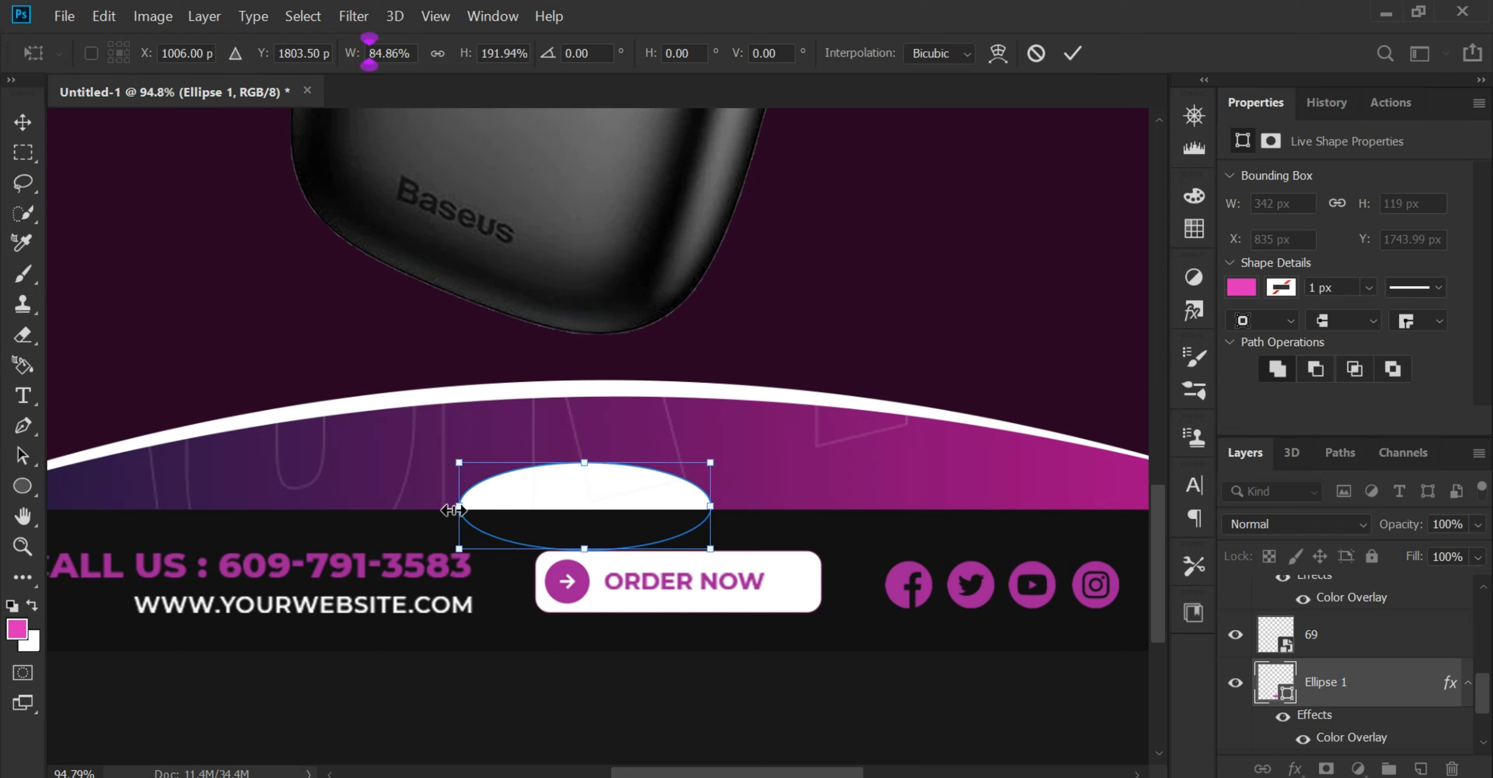
drag(454, 510, 574, 487)
key(Return)
scroll(653, 298, up, 1)
scroll(574, 487, up, 1)
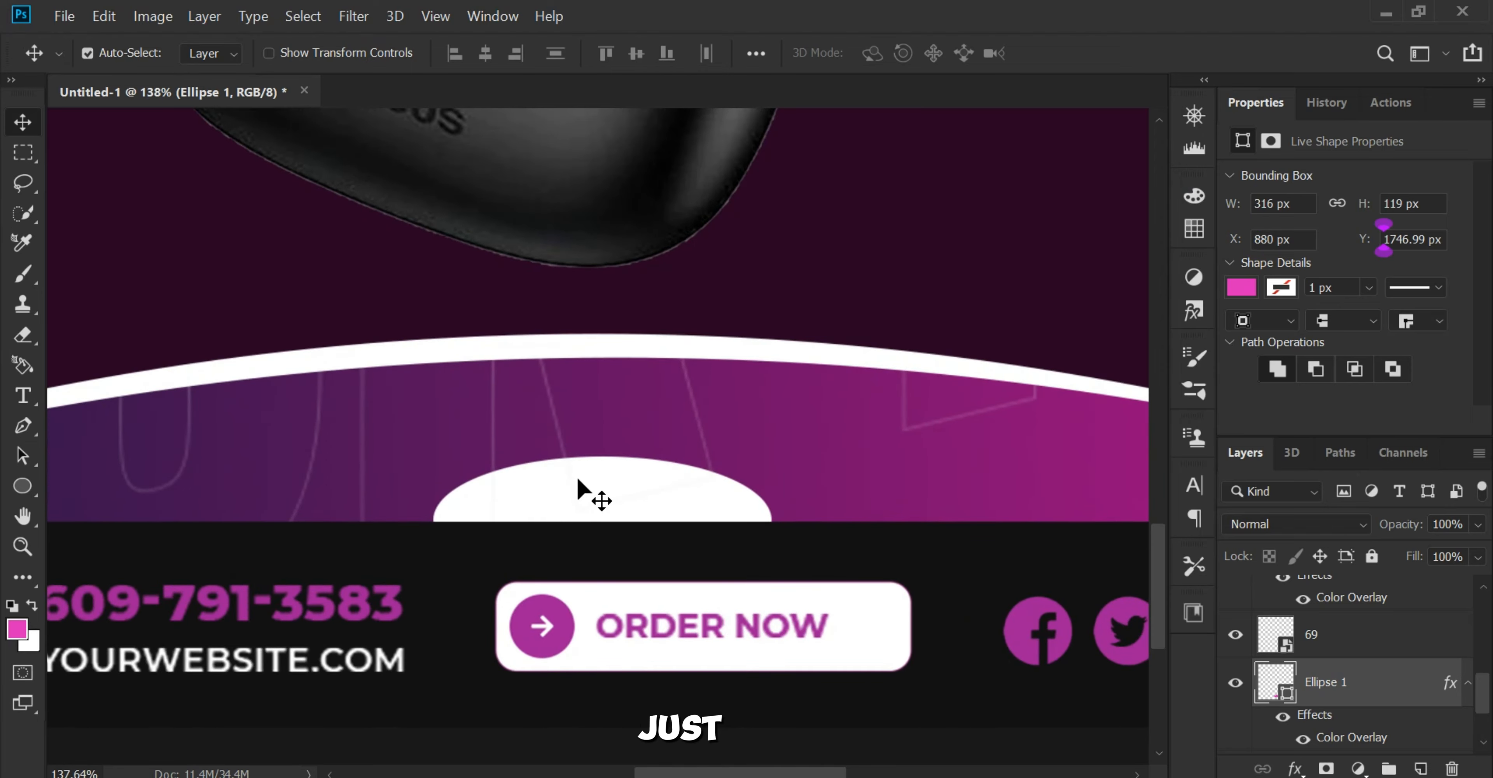
Step: Place the logo image 88 from folder A into the poster above the Ellipse 1 layer
click(871, 776)
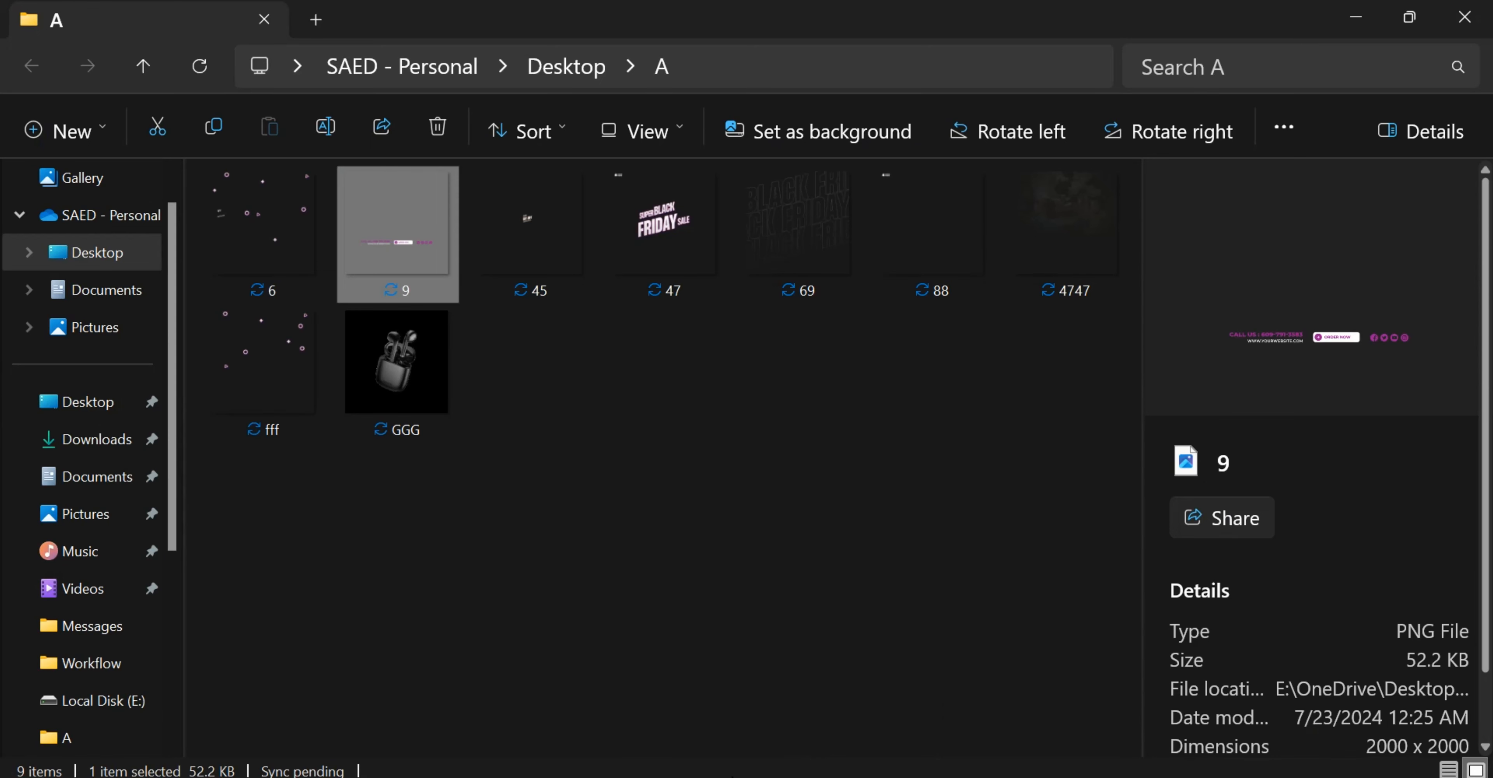
click(665, 510)
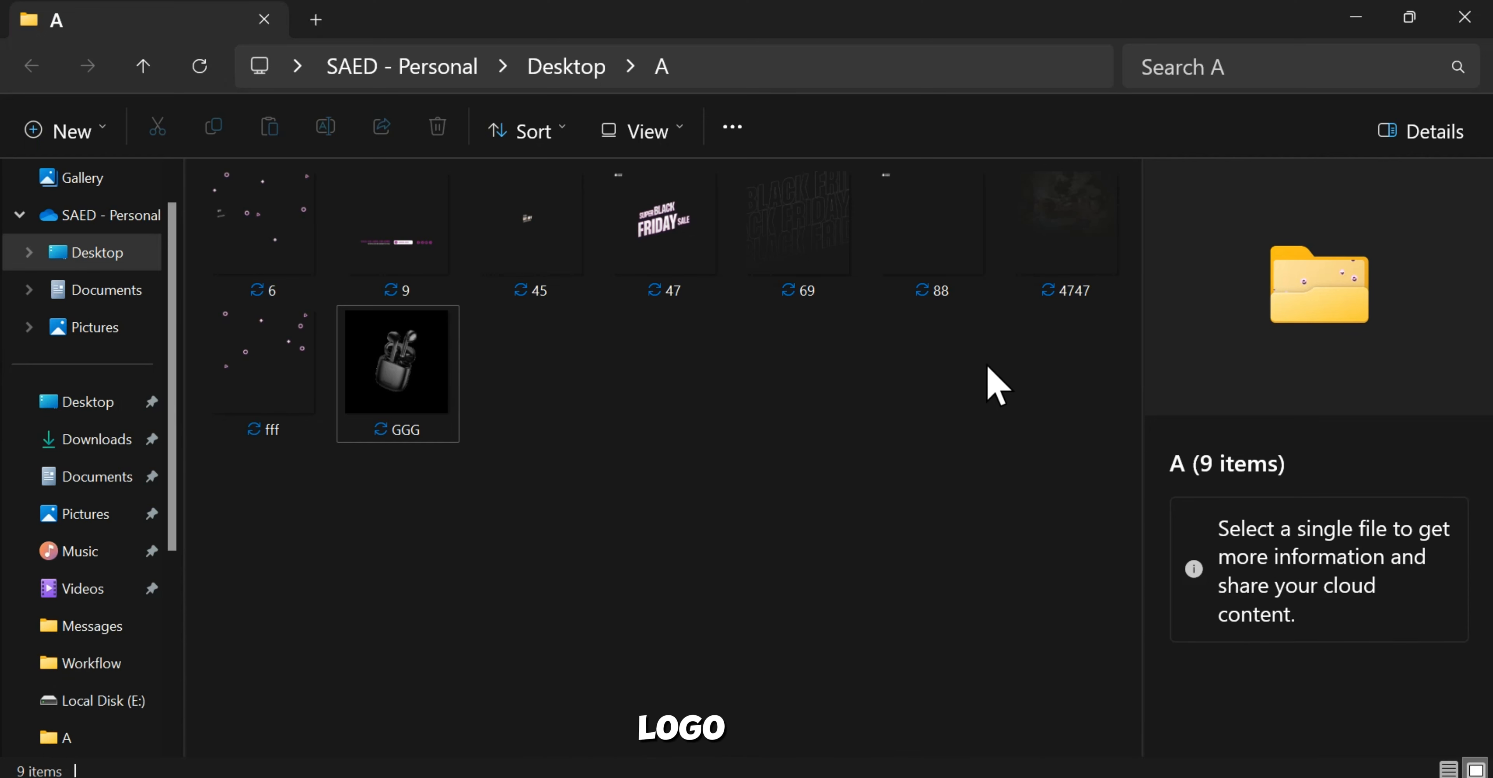
drag(558, 227, 545, 284)
click(651, 536)
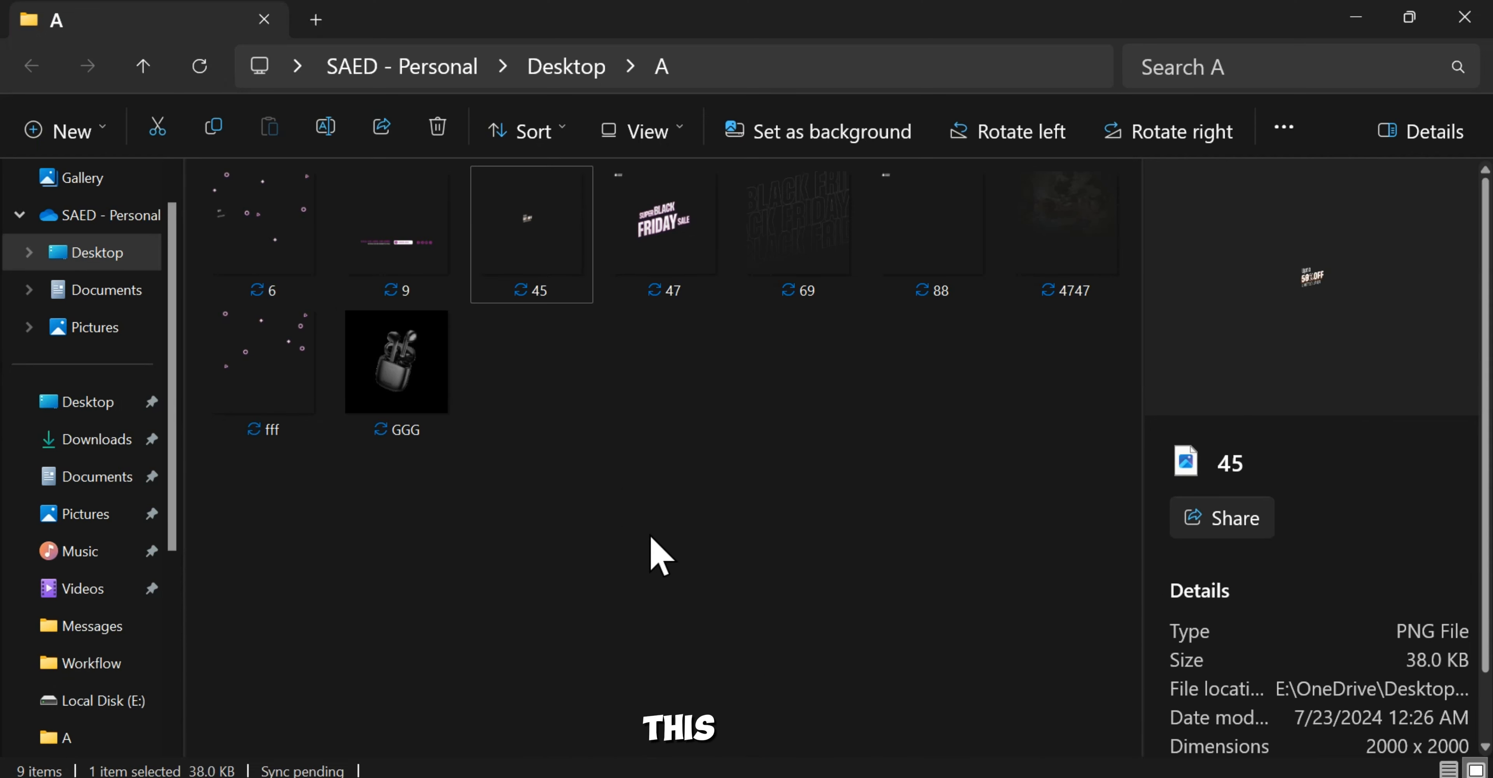
drag(917, 276, 910, 699)
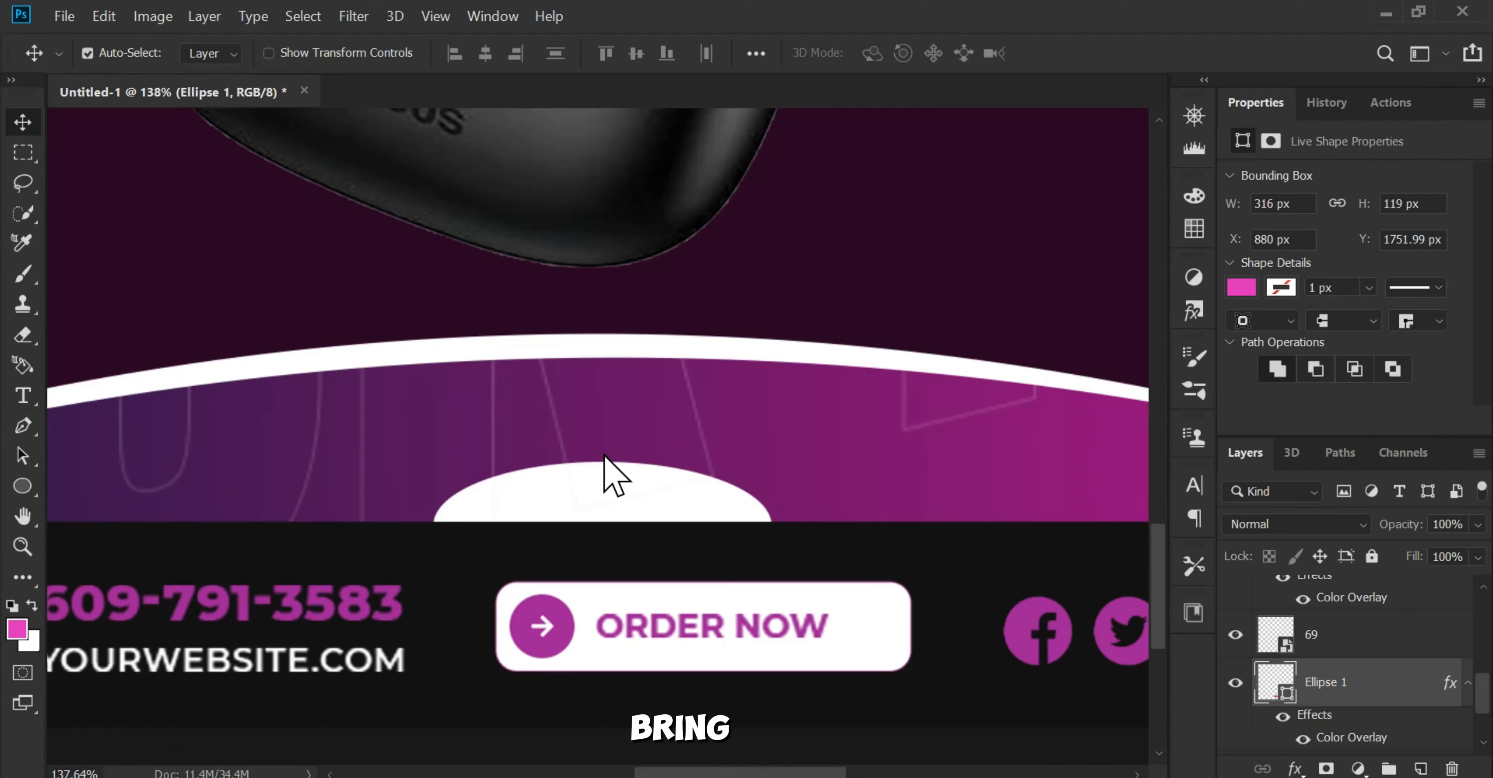
key(ctrl+0)
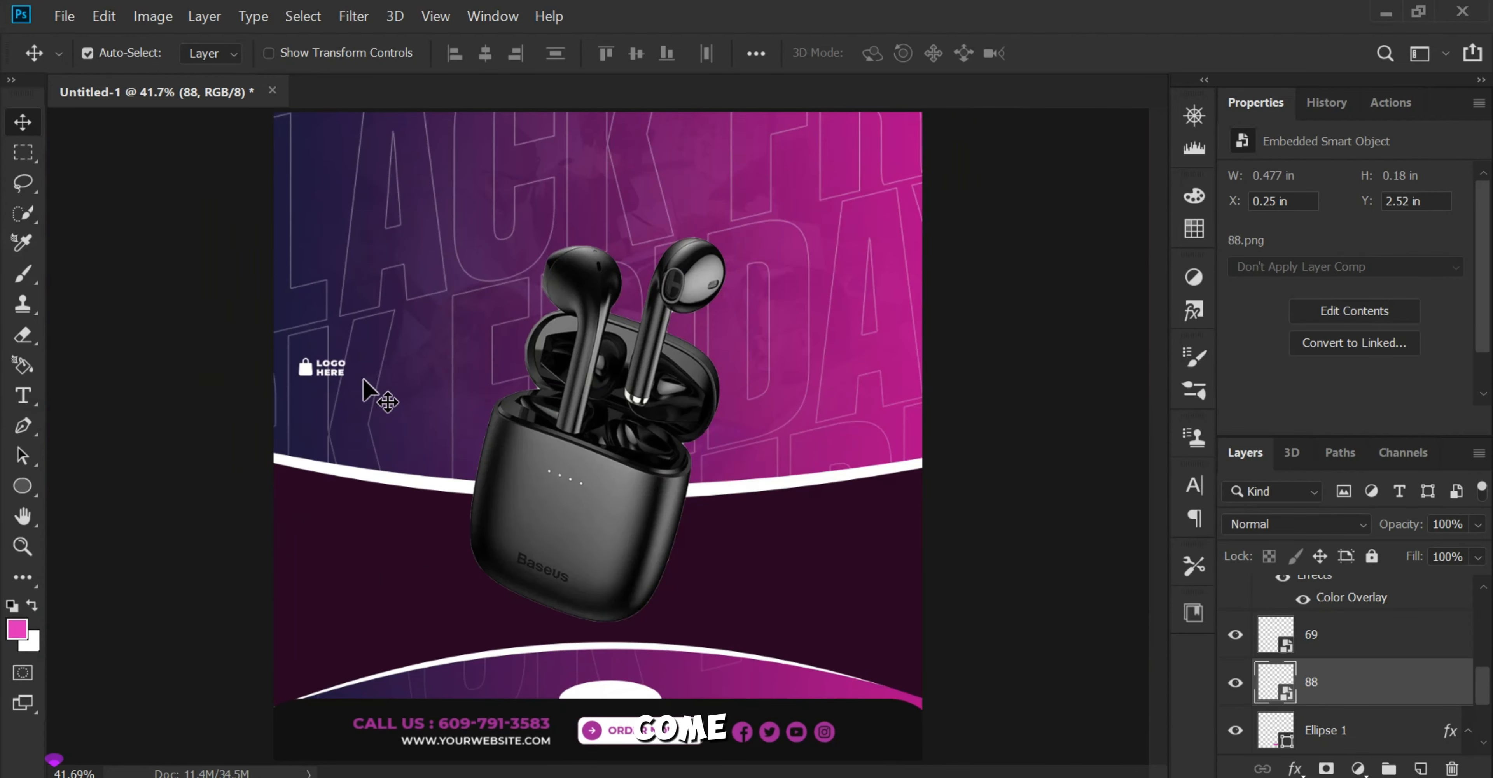
Step: Move the placed logo to the poster's lower centre, just above the white ellipse
key(ctrl+t)
drag(382, 356, 667, 520)
key(Return)
Step: Apply a Color Overlay in near-black #111111 to the logo layer 88
scroll(690, 571, up, 6)
scroll(666, 520, up, 2)
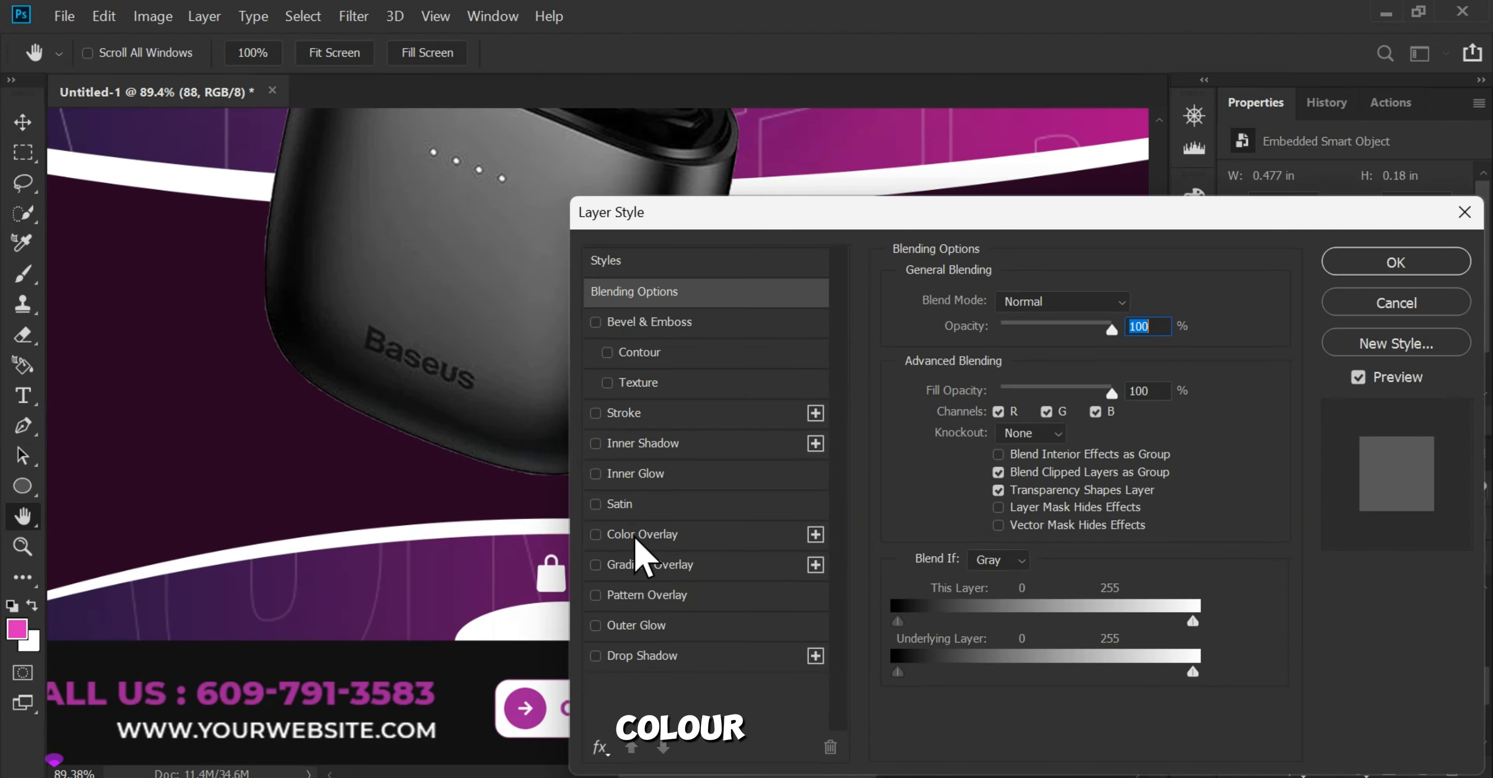
click(596, 534)
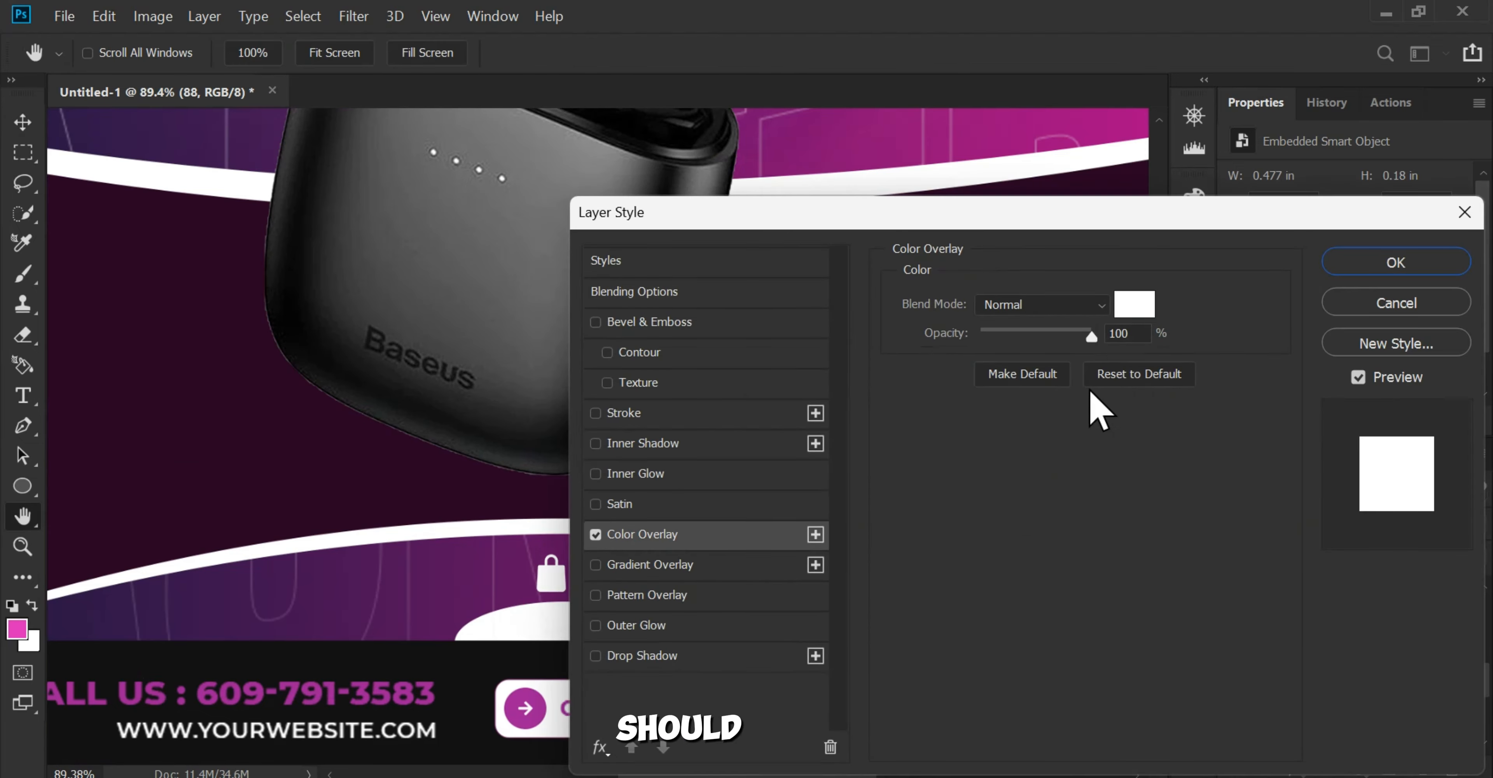
click(1135, 304)
text(111111)
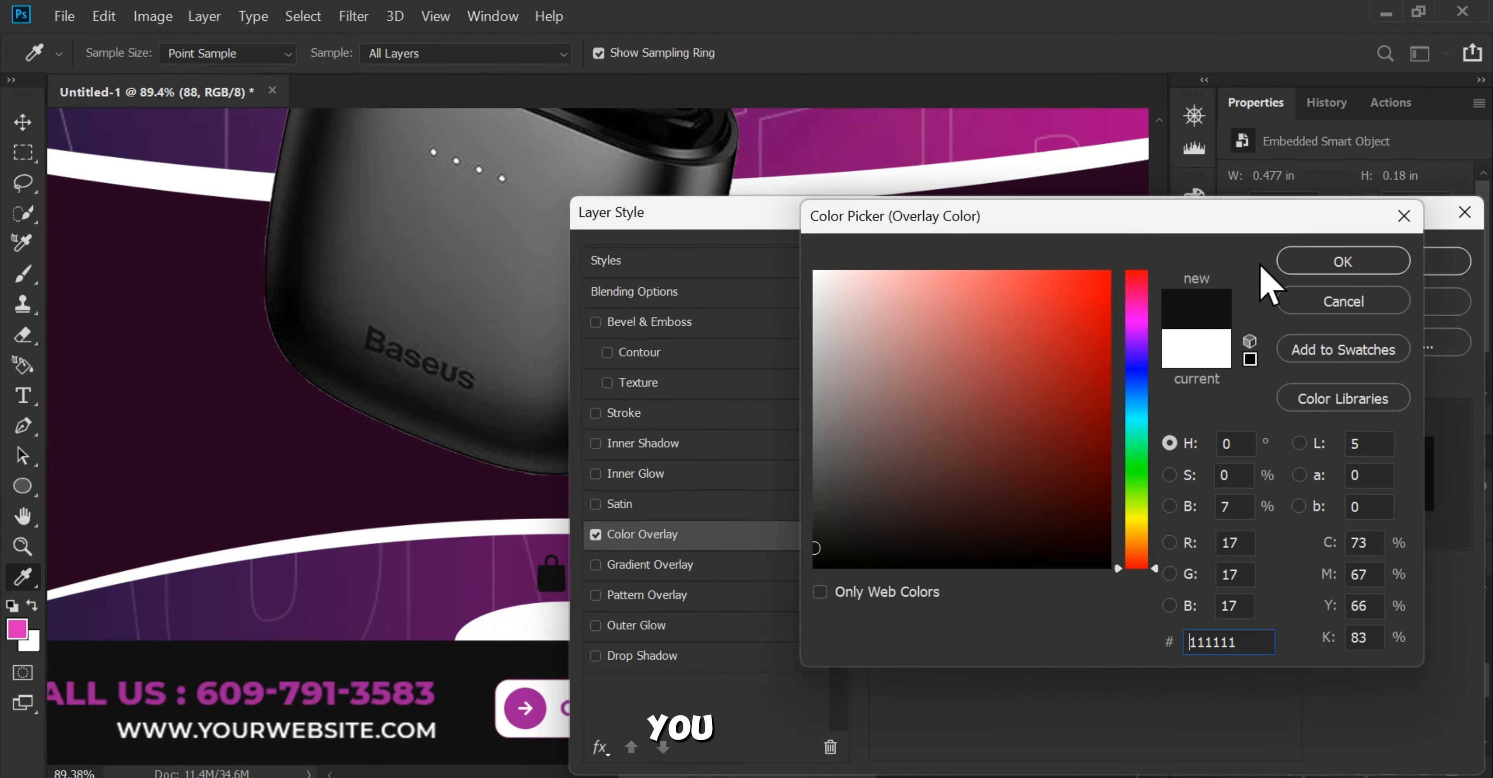
click(1330, 259)
click(1339, 264)
Step: Move the dark logo down onto the white ellipse
scroll(613, 634, up, 5)
drag(612, 632, 687, 590)
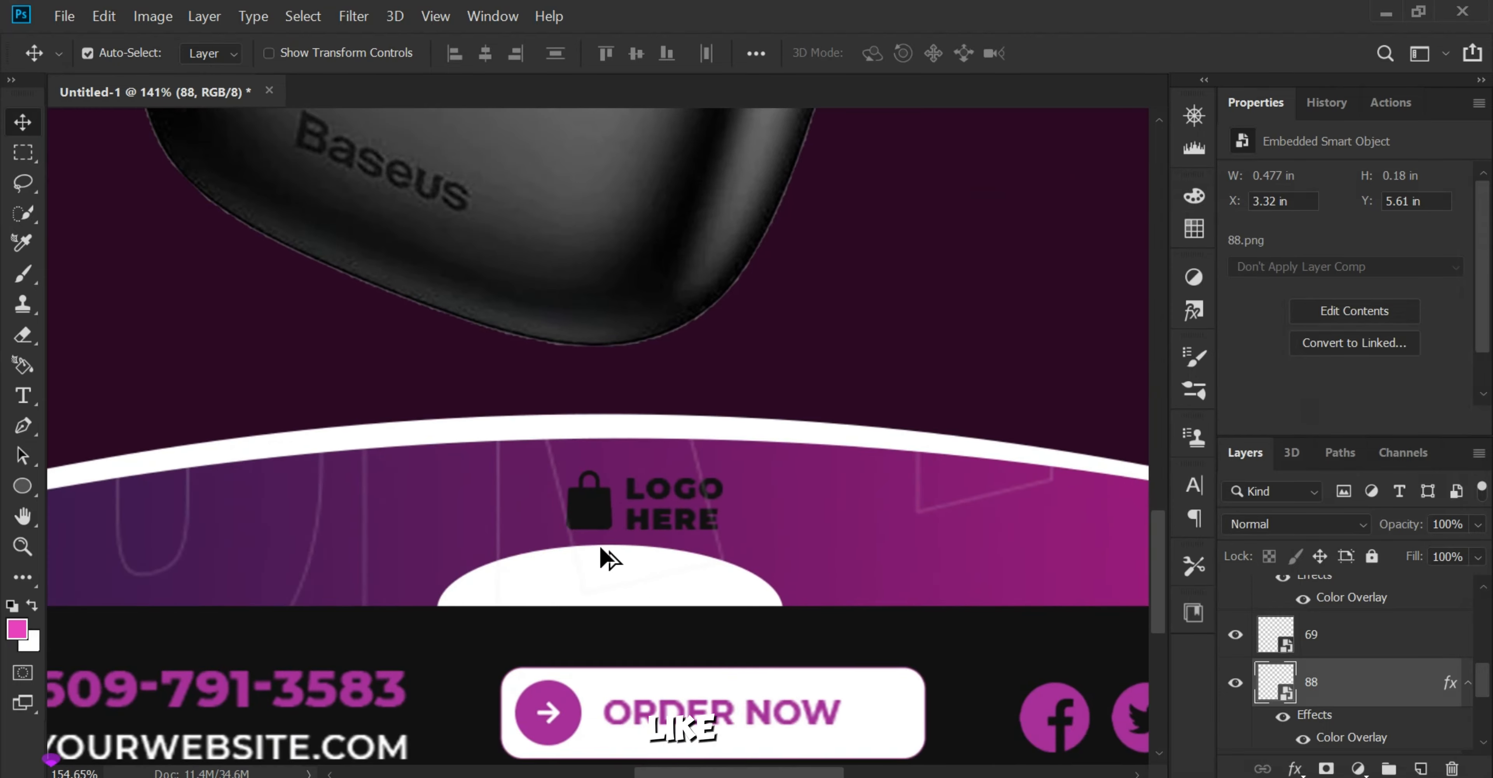
scroll(600, 545, up, 3)
drag(587, 513, 560, 599)
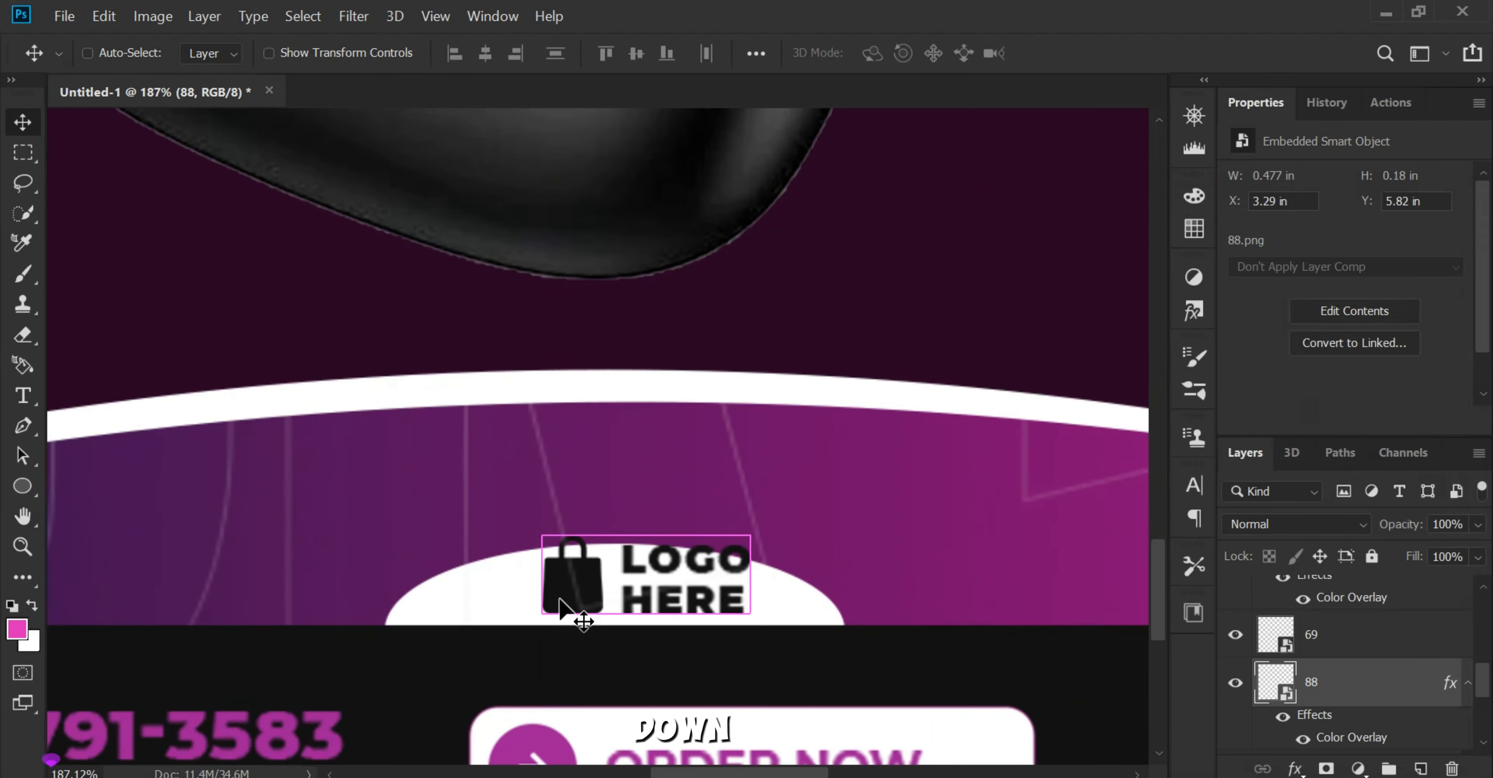
Step: Scale the logo down to 21.13% and fit it inside the visible part of the white ellipse
key(ctrl+t)
drag(715, 466, 748, 567)
drag(695, 681, 612, 596)
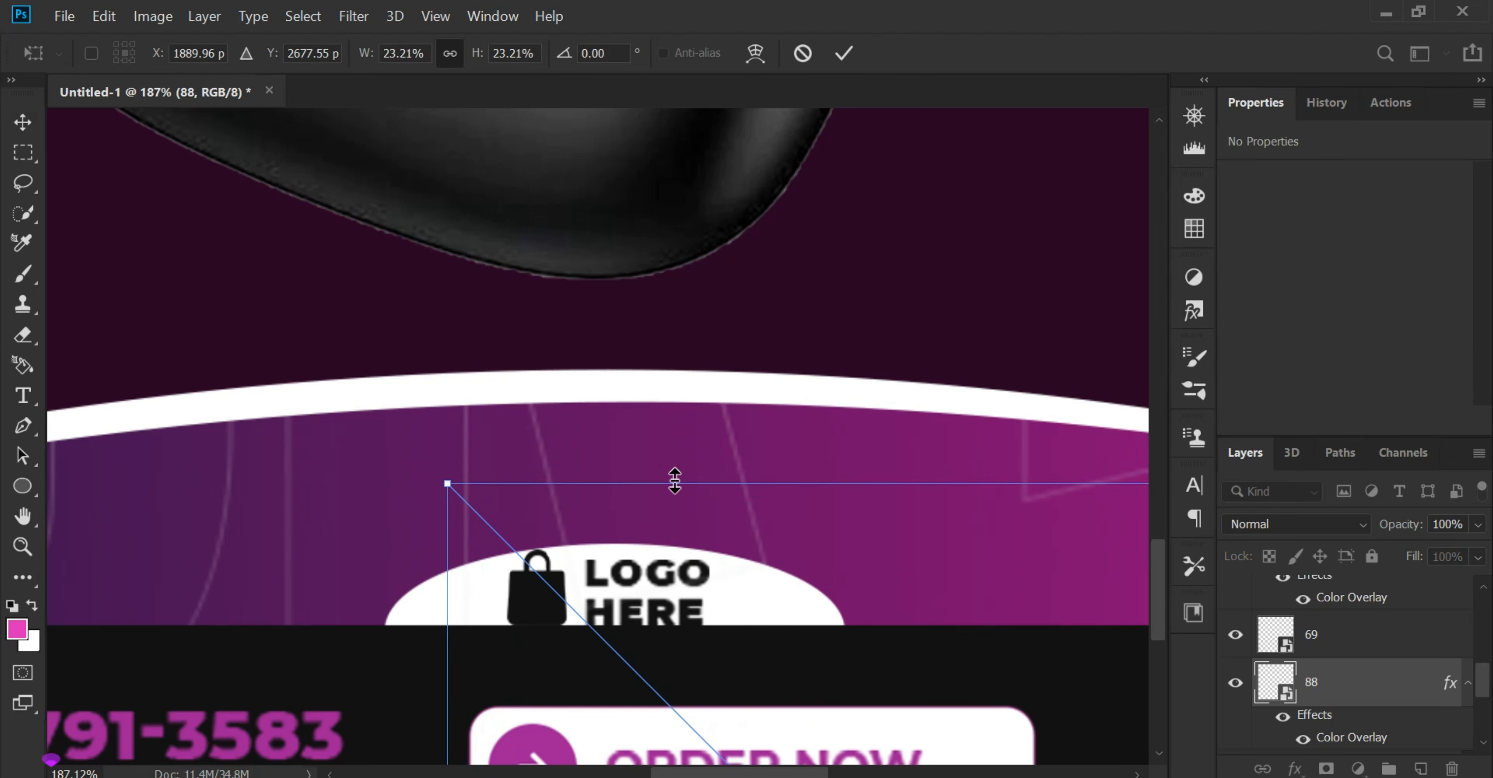
drag(674, 481, 696, 561)
drag(684, 674, 654, 599)
drag(693, 498, 704, 599)
drag(708, 657, 666, 557)
drag(689, 495, 748, 592)
drag(750, 653, 704, 570)
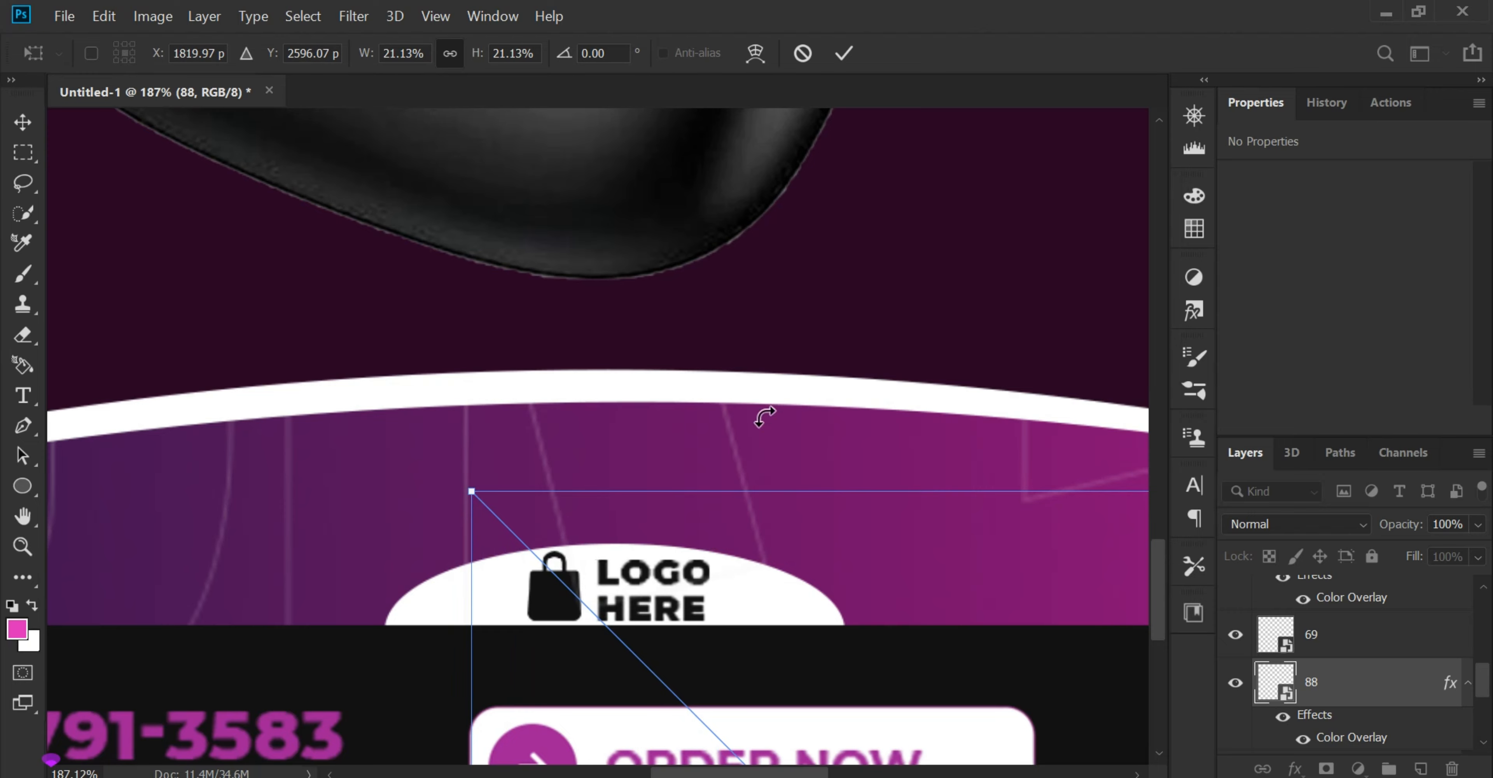
key(Return)
Step: Nudge the logo slightly left to centre it in the white ellipse
scroll(566, 324, down, 5)
scroll(648, 685, up, 10)
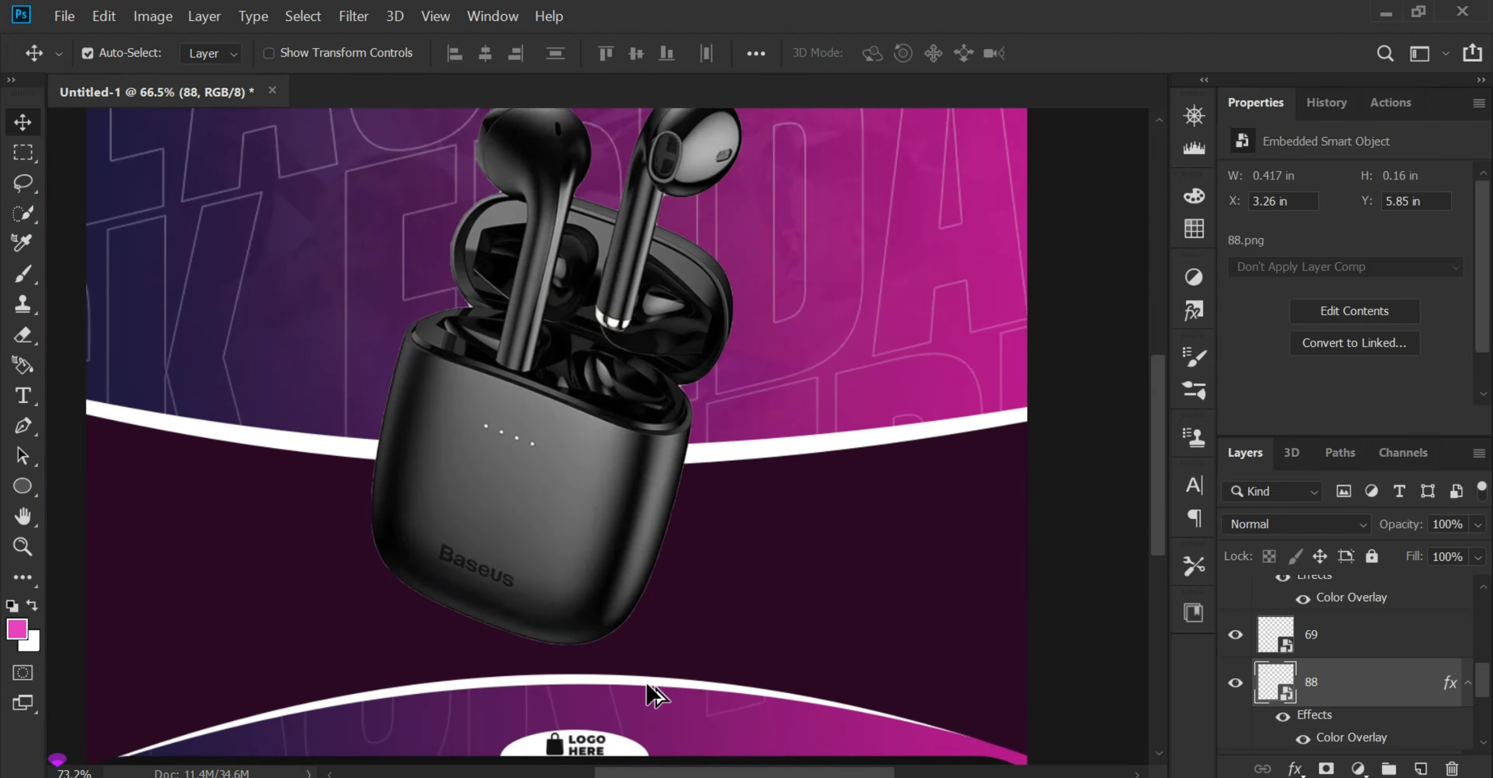
key(Left)
key(Left)
key(Left)
key(Left)
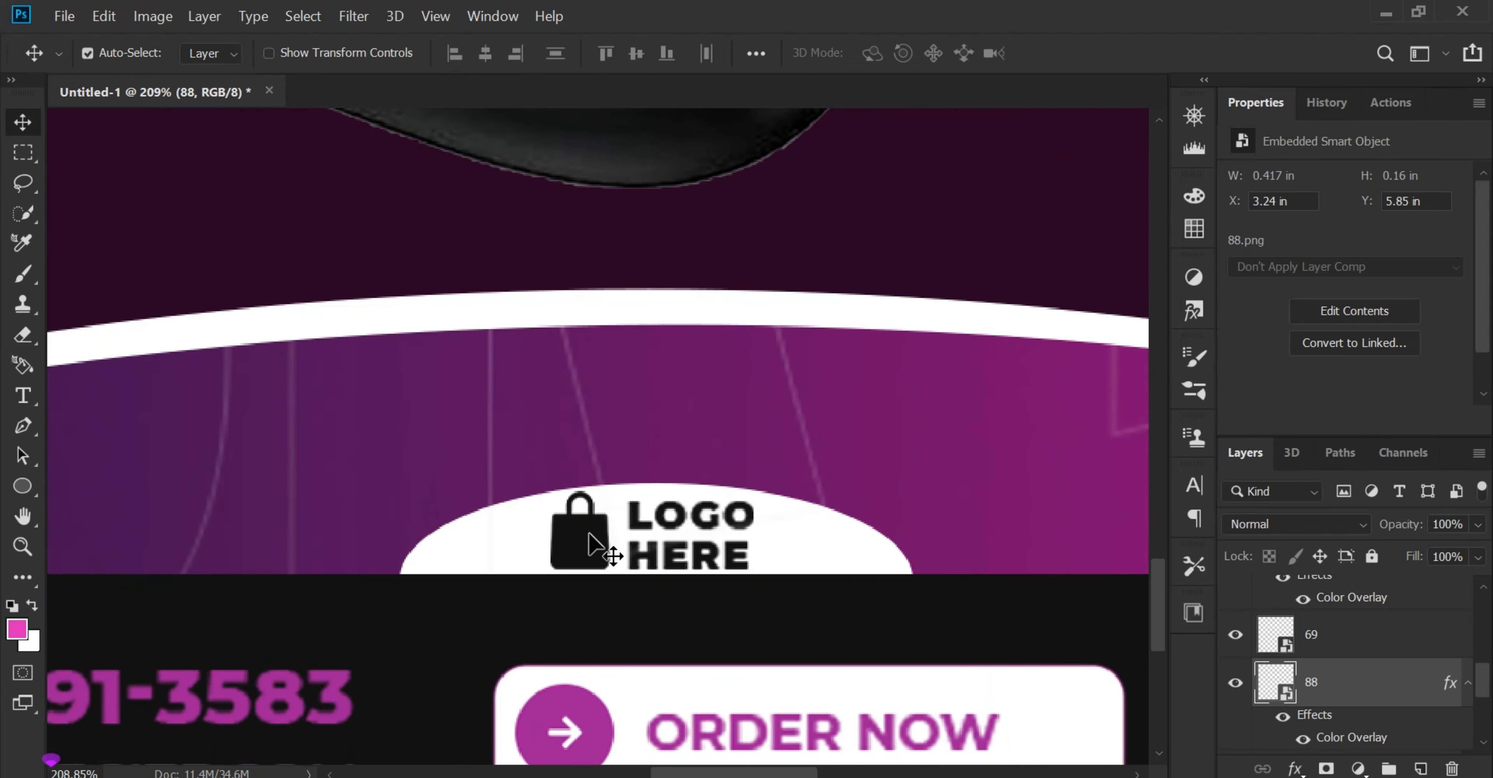
Step: Create a new empty layer directly above the Rectangle 1 copy layer and beneath the earbuds layer GGG
scroll(589, 556, down, 6)
scroll(642, 732, down, 3)
scroll(641, 637, up, 1)
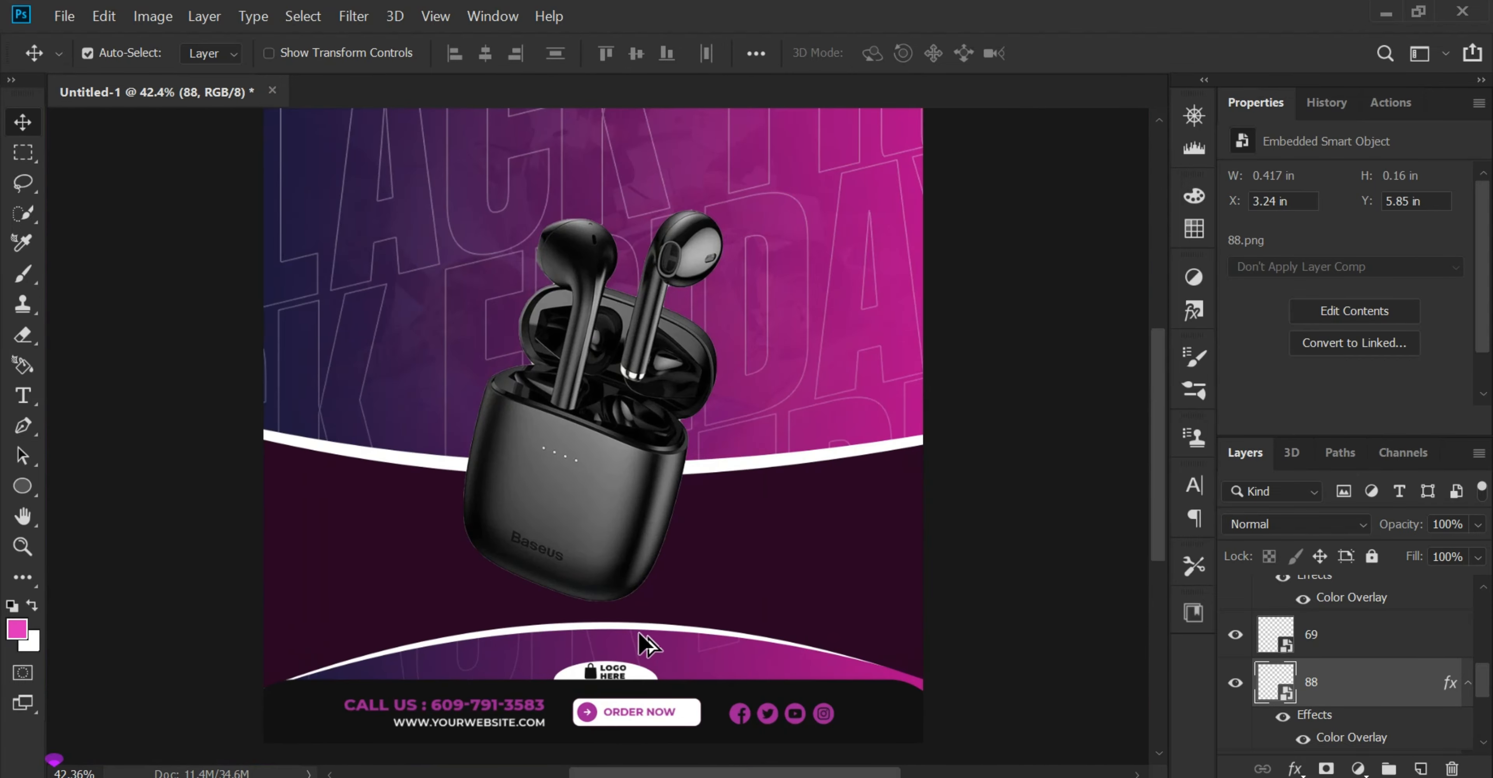
scroll(665, 672, down, 1)
scroll(665, 672, up, 8)
click(623, 419)
click(1354, 661)
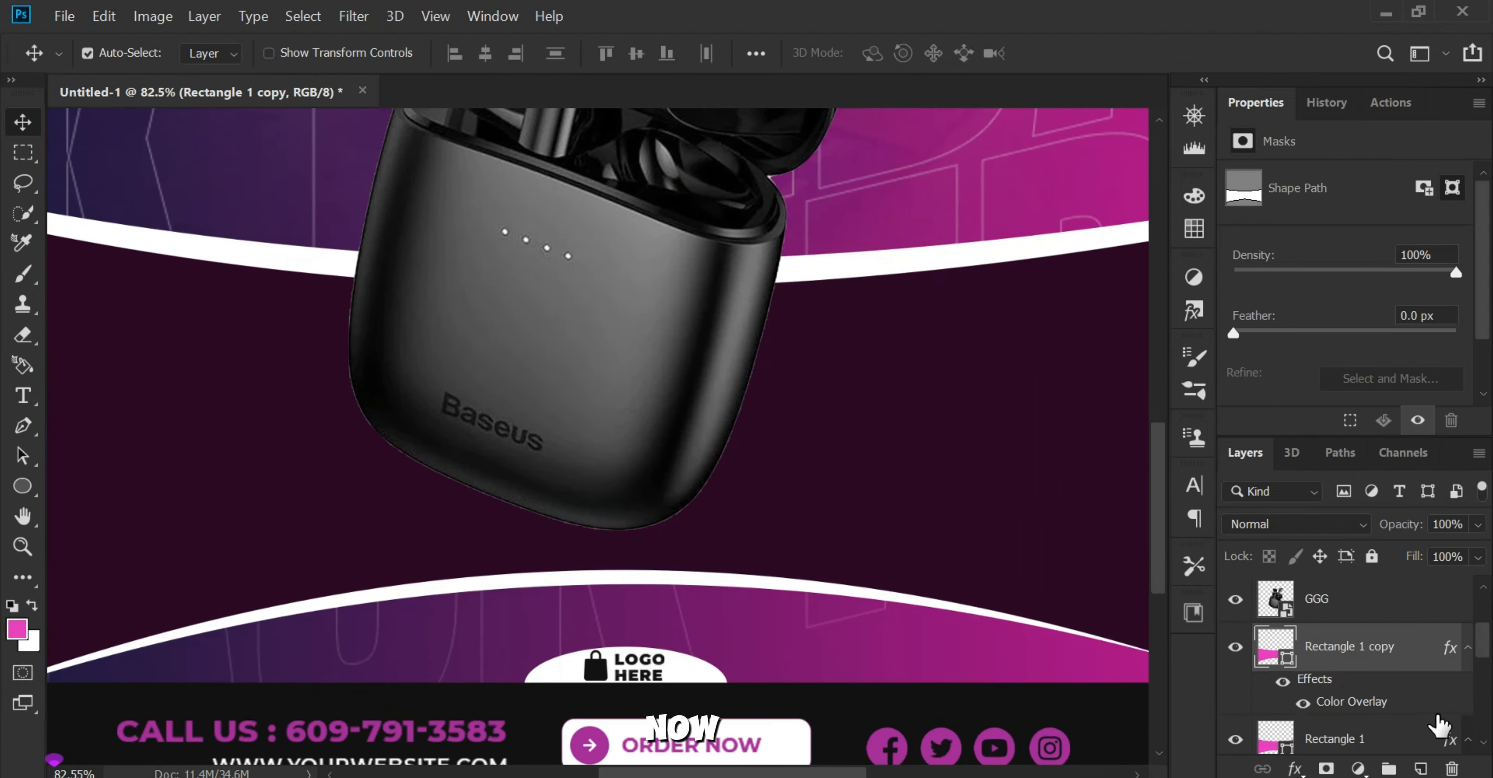
click(1420, 768)
Step: Set the foreground colour to pure black #000000
click(22, 630)
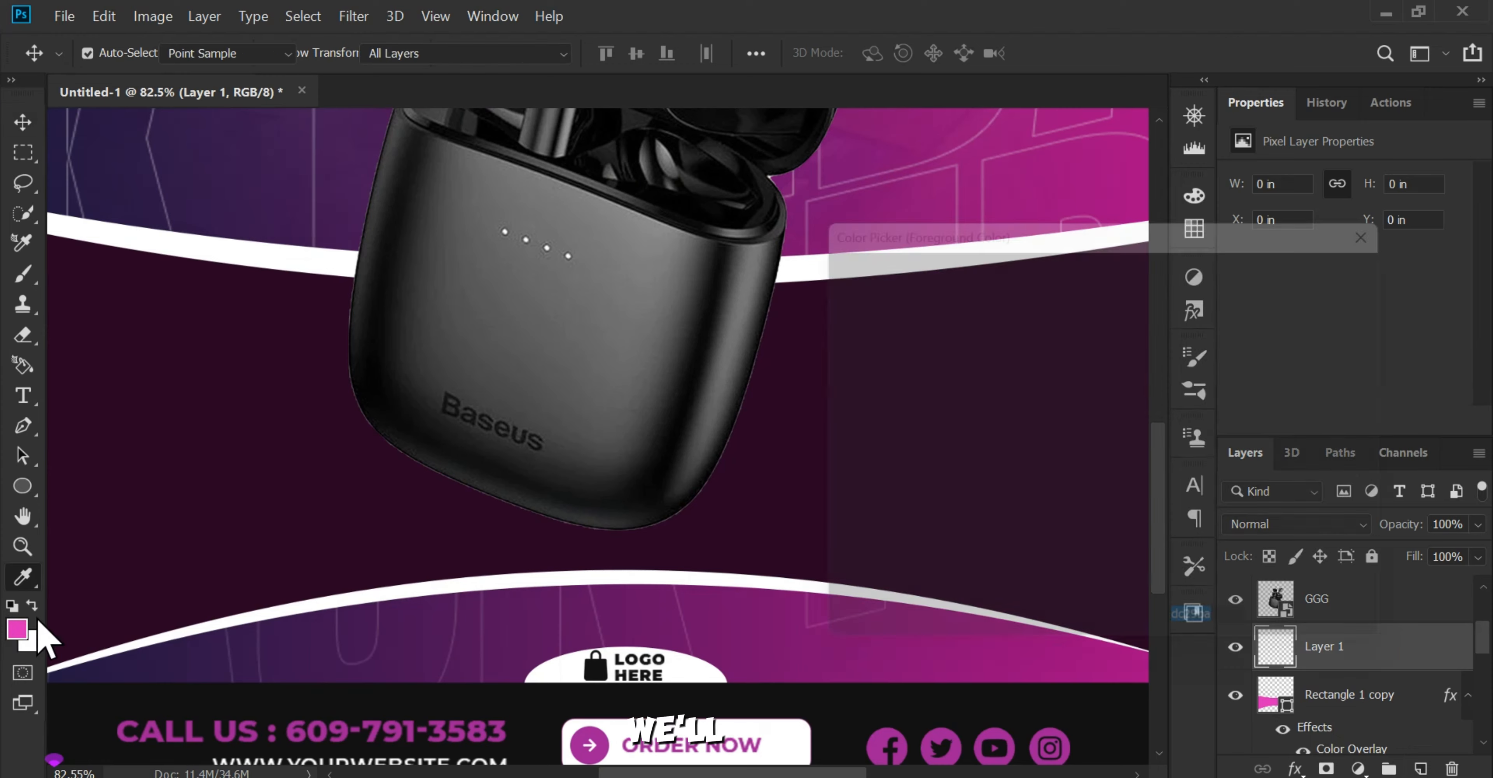
click(748, 537)
drag(1095, 521, 1158, 600)
click(1342, 261)
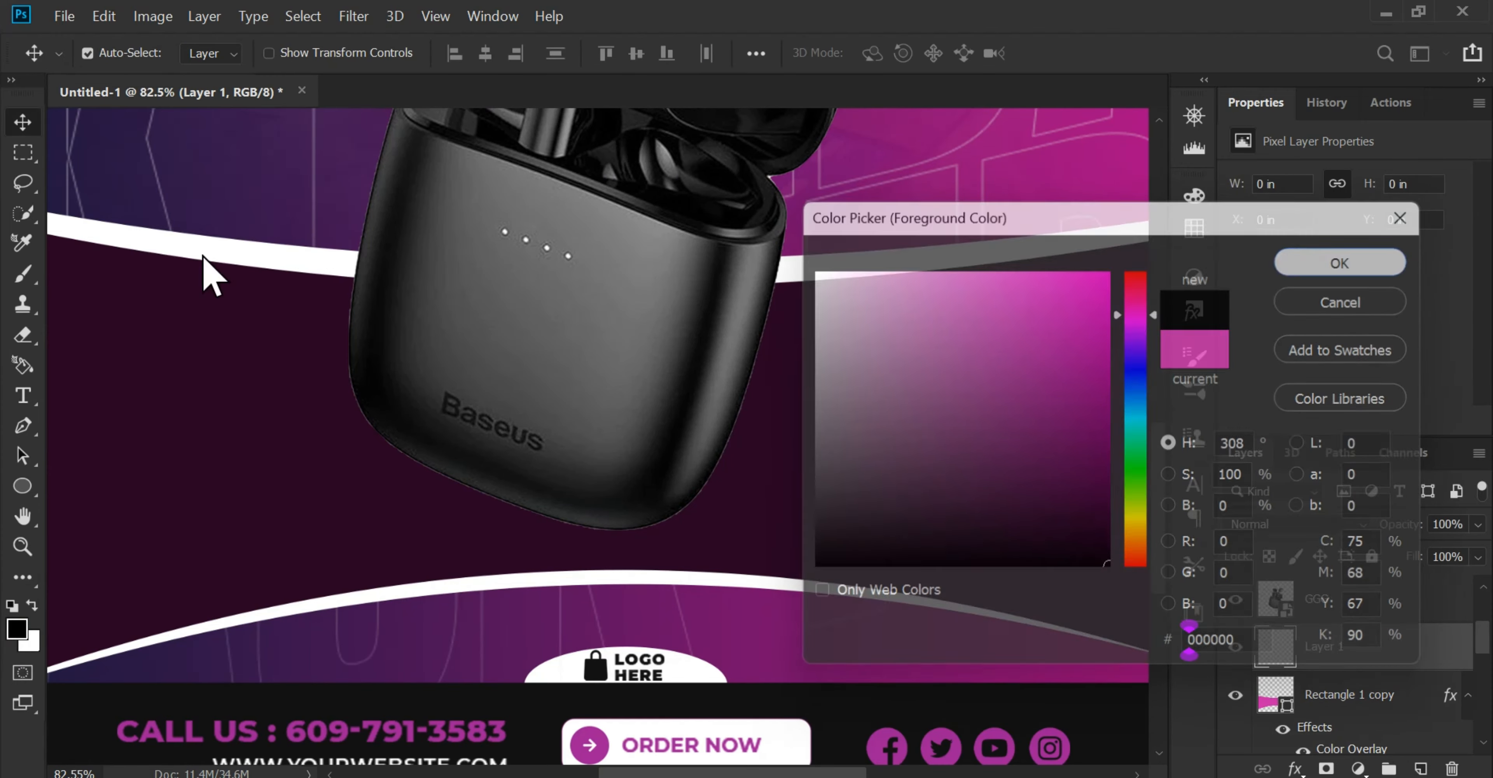
Step: Paint a soft black shadow under the earbuds case on Layer 1 with the flattened elliptical brush at size 900
click(22, 274)
click(122, 54)
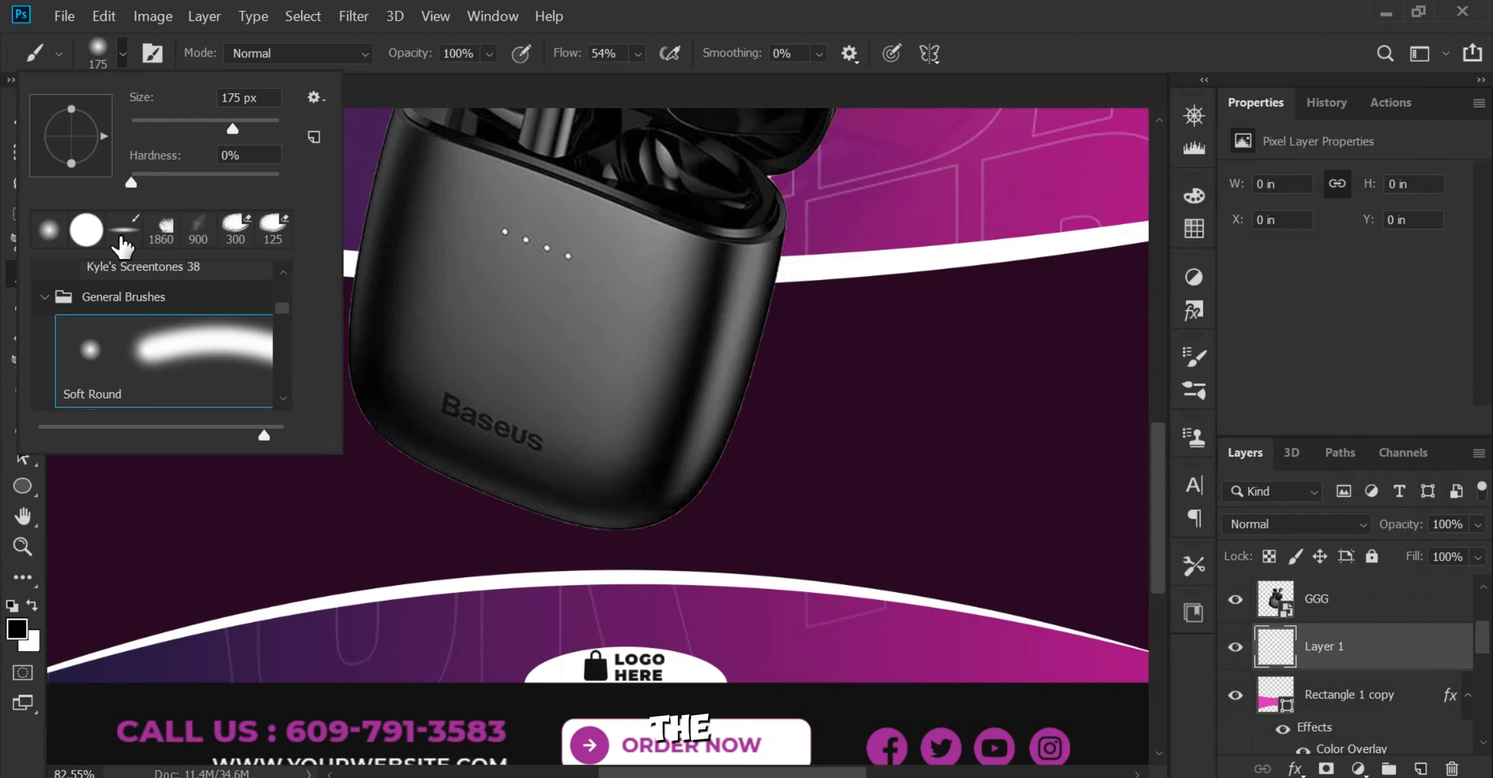
double_click(120, 241)
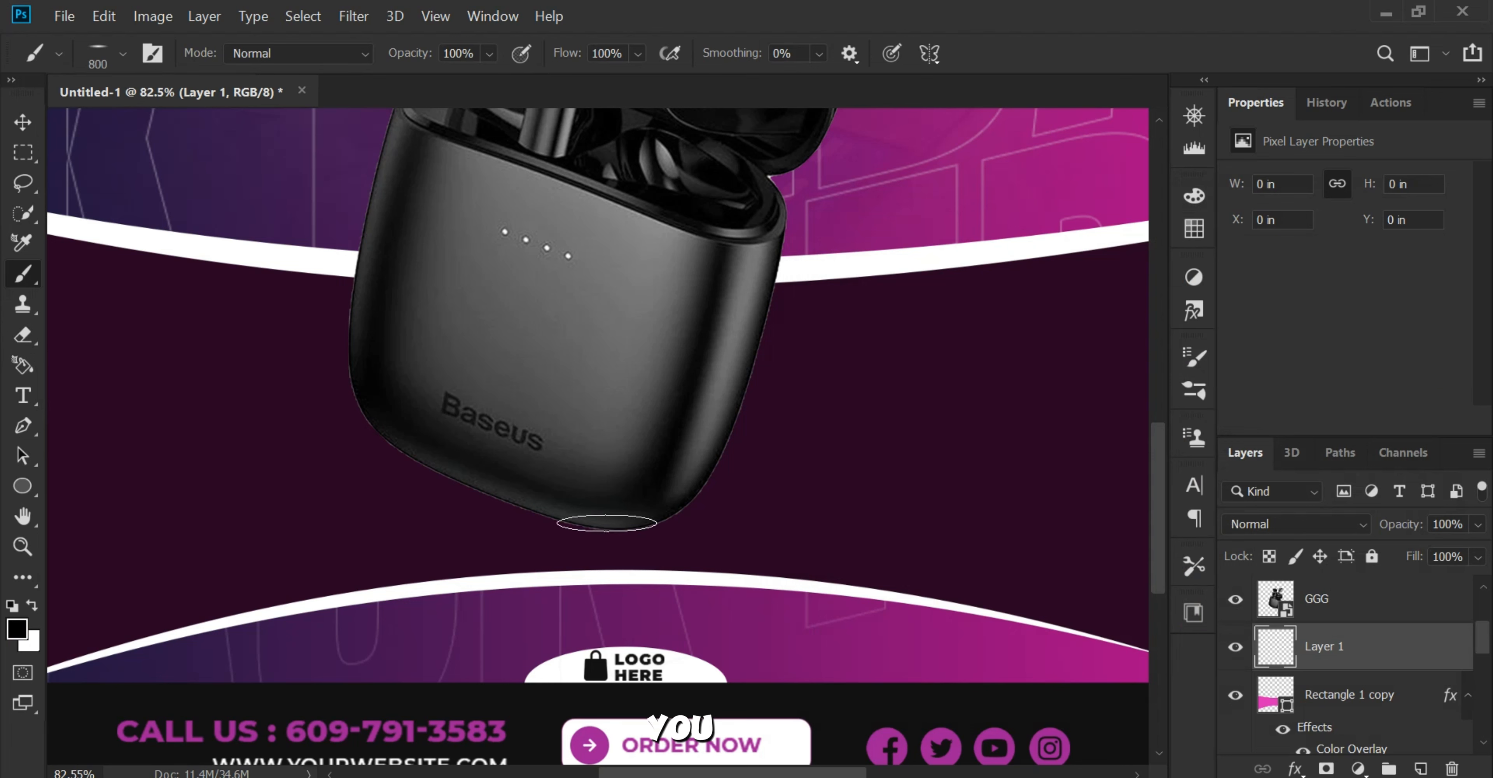
key(bracketright)
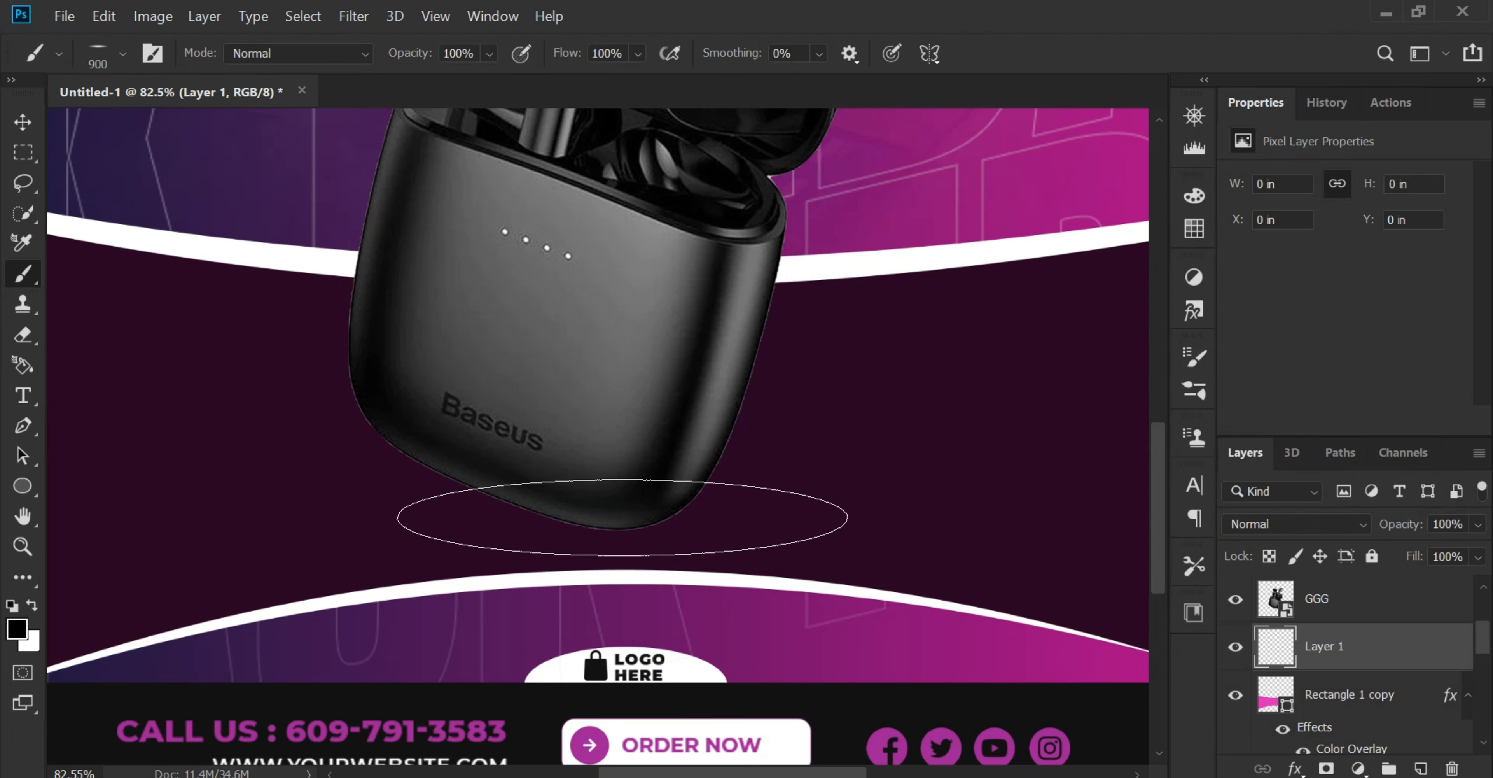
click(622, 517)
click(622, 516)
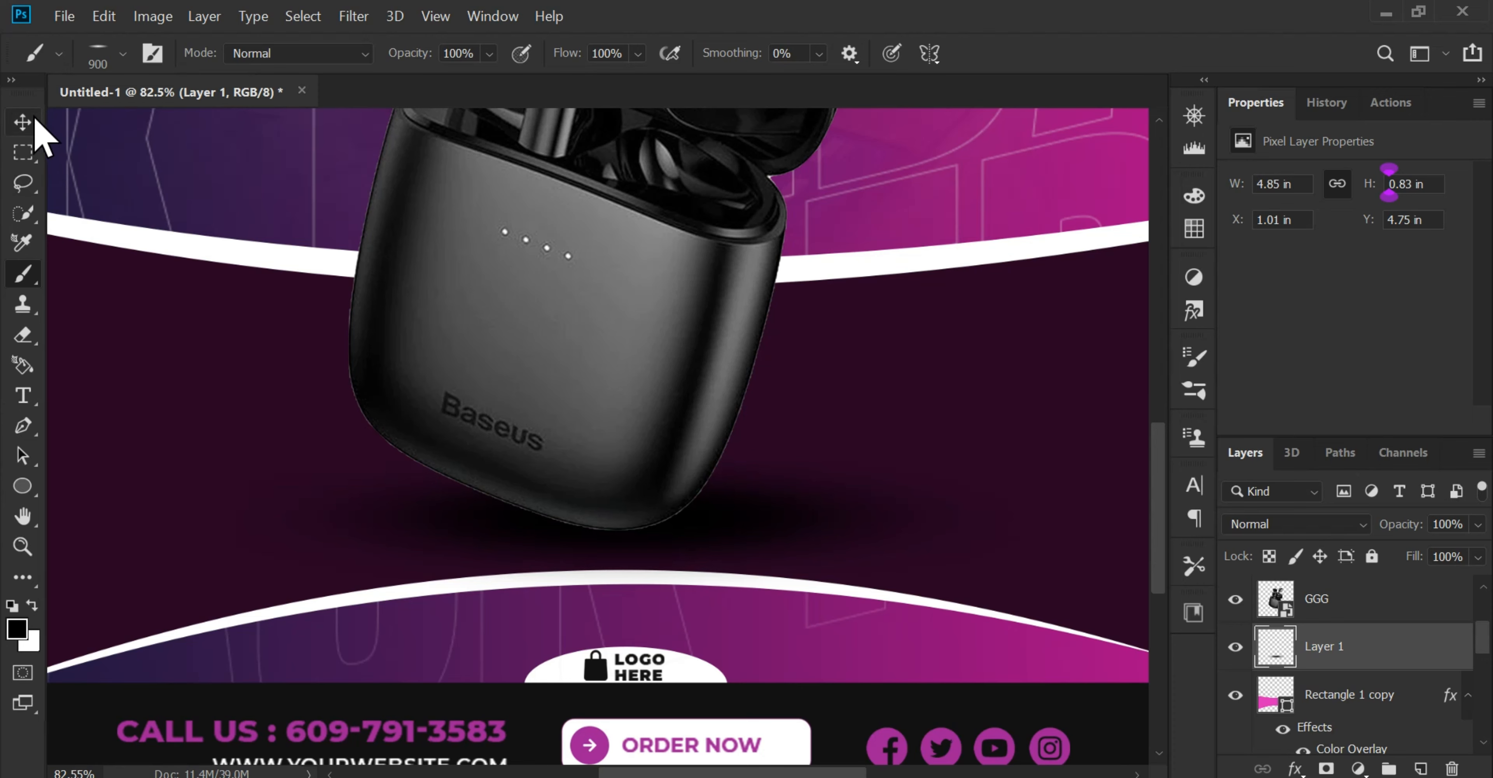
Step: Scale the painted shadow down to 66.64% and centre it beneath the base of the earbuds case
click(35, 119)
scroll(777, 524, up, 1)
key(ctrl+t)
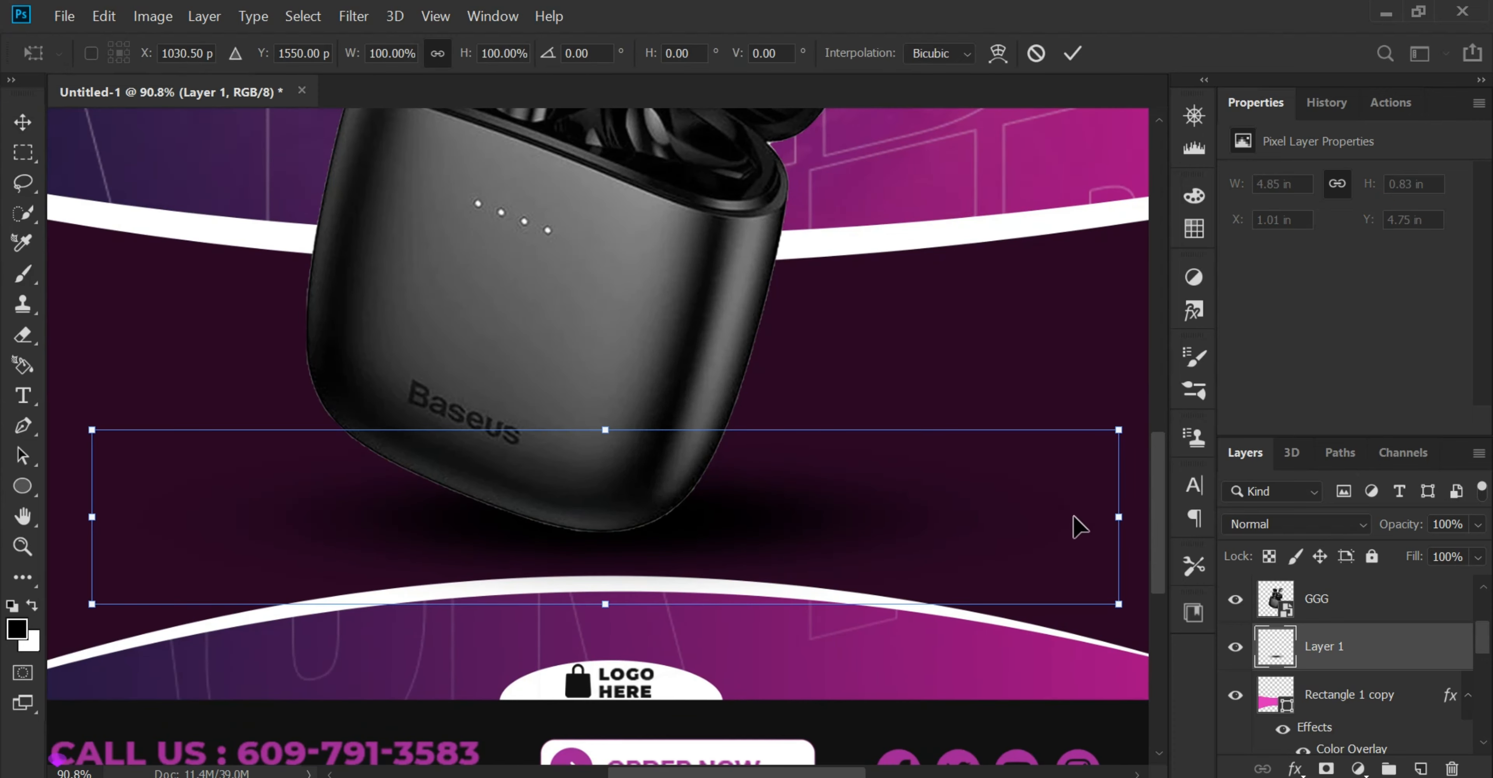
drag(959, 505, 784, 504)
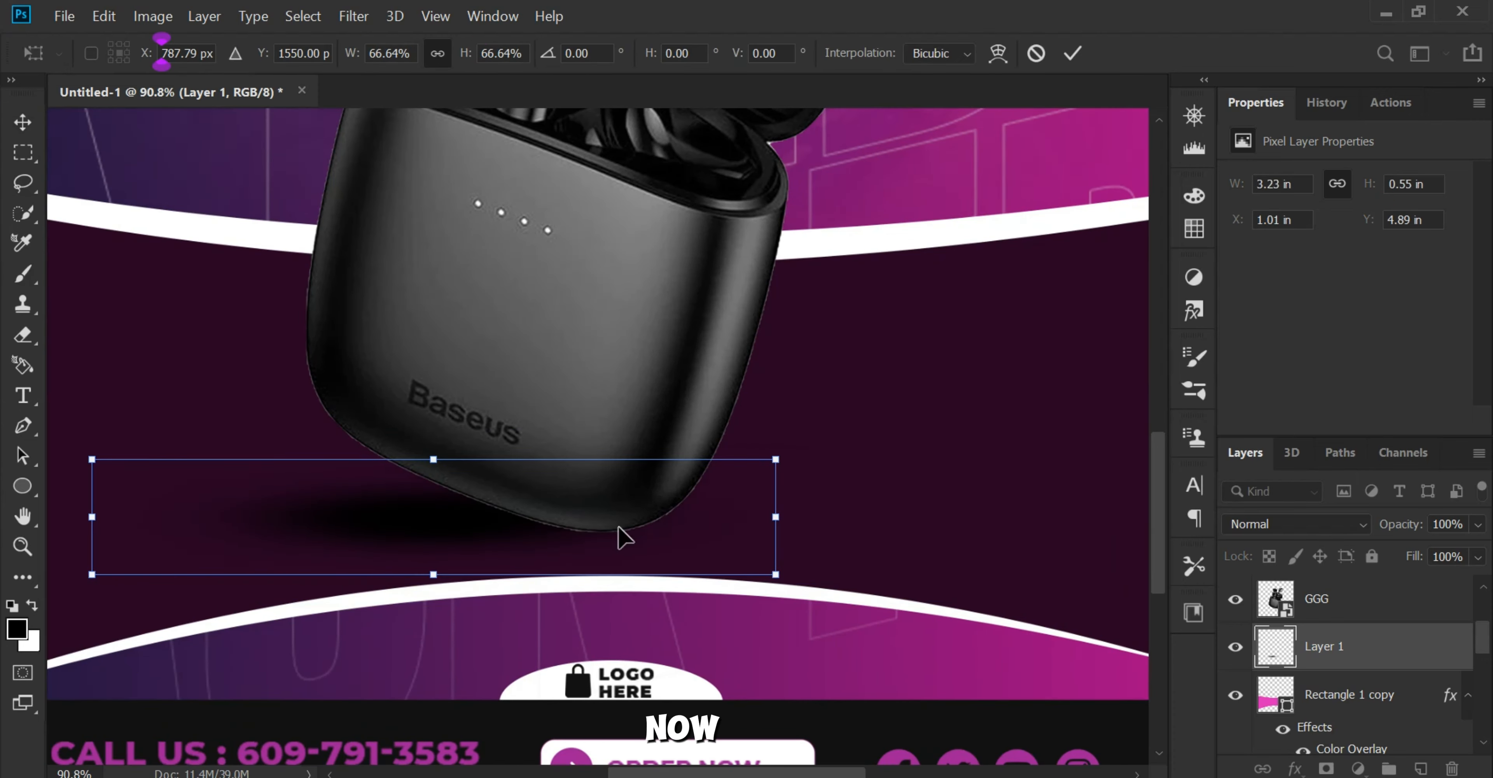
drag(404, 512, 597, 520)
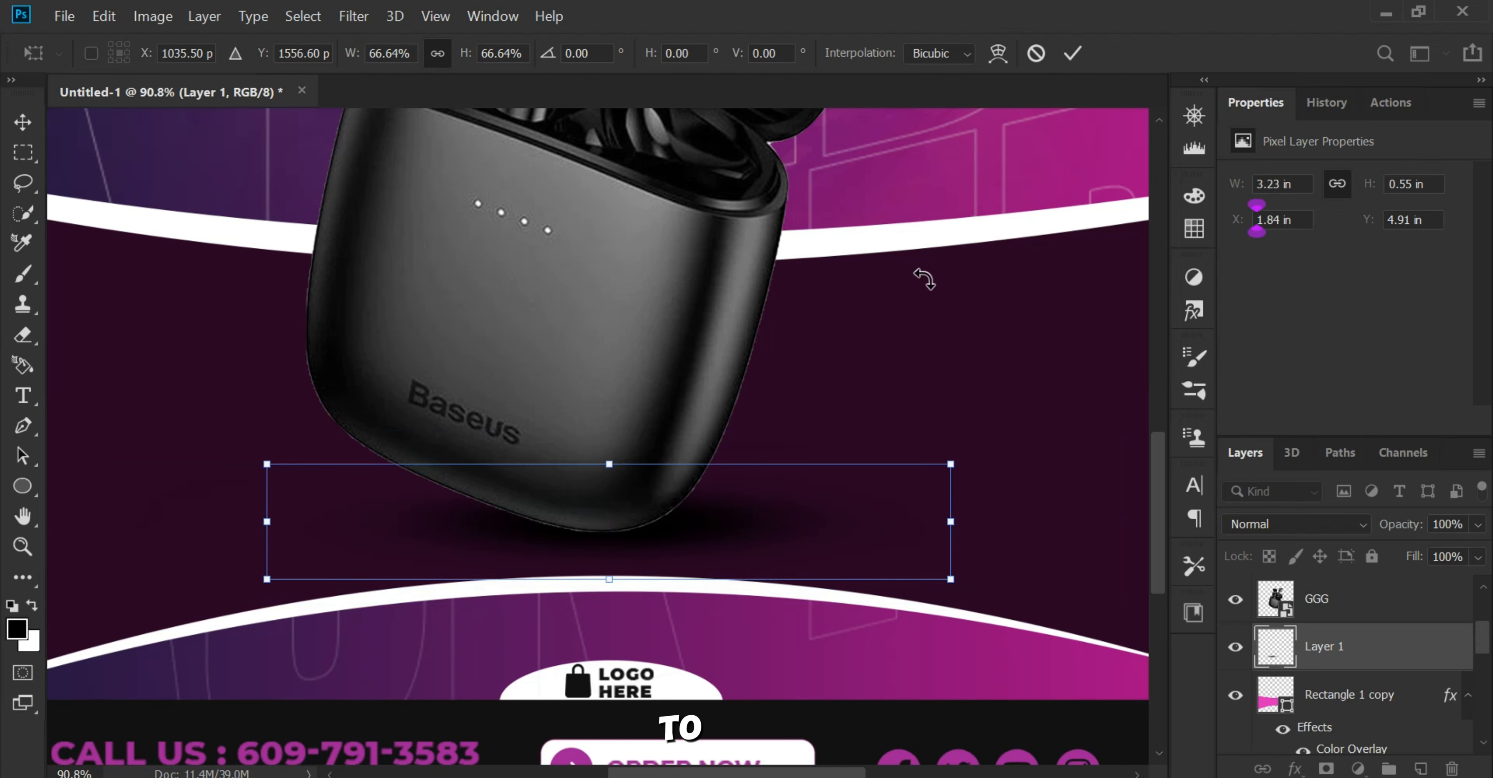
key(Return)
scroll(677, 600, up, 5)
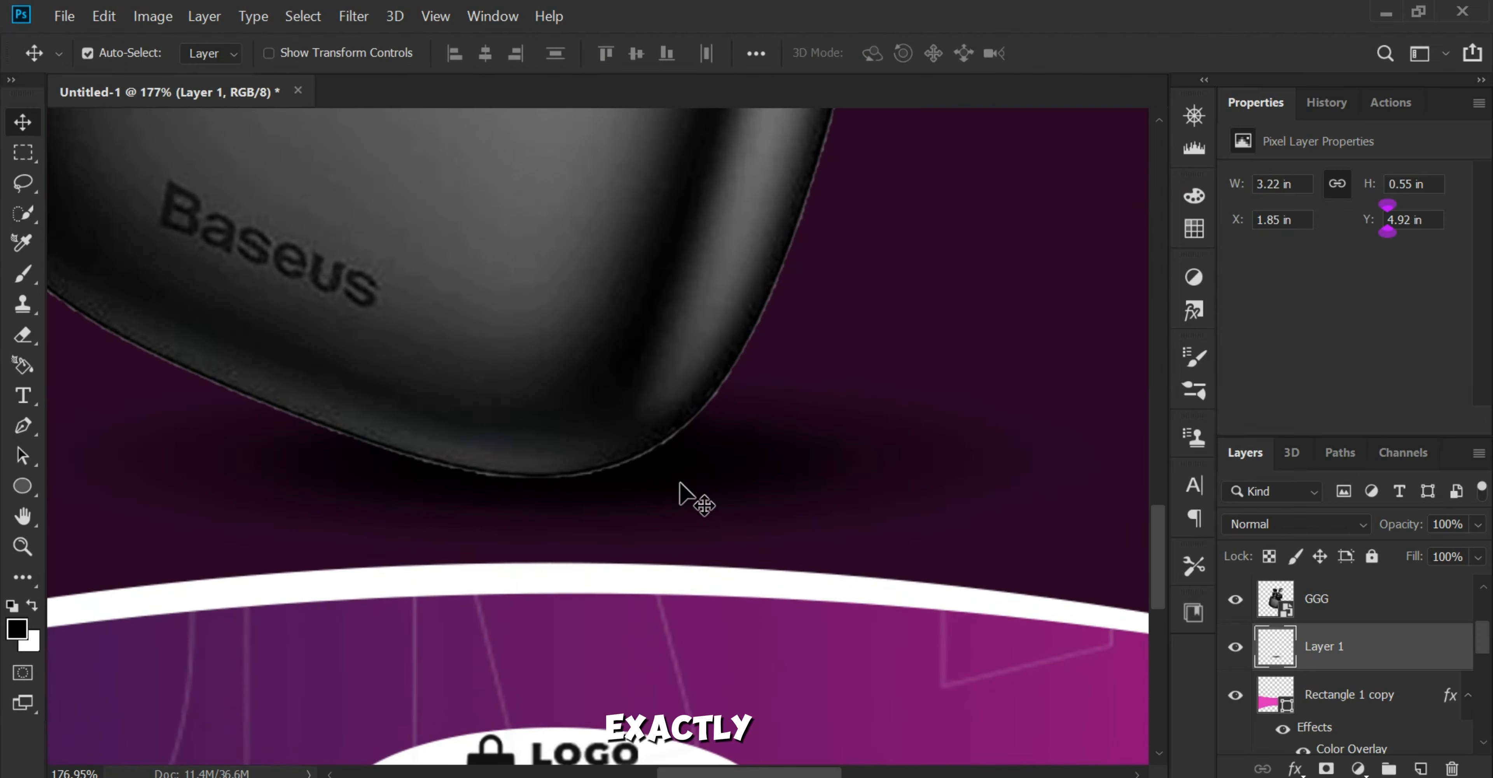
scroll(695, 498, down, 6)
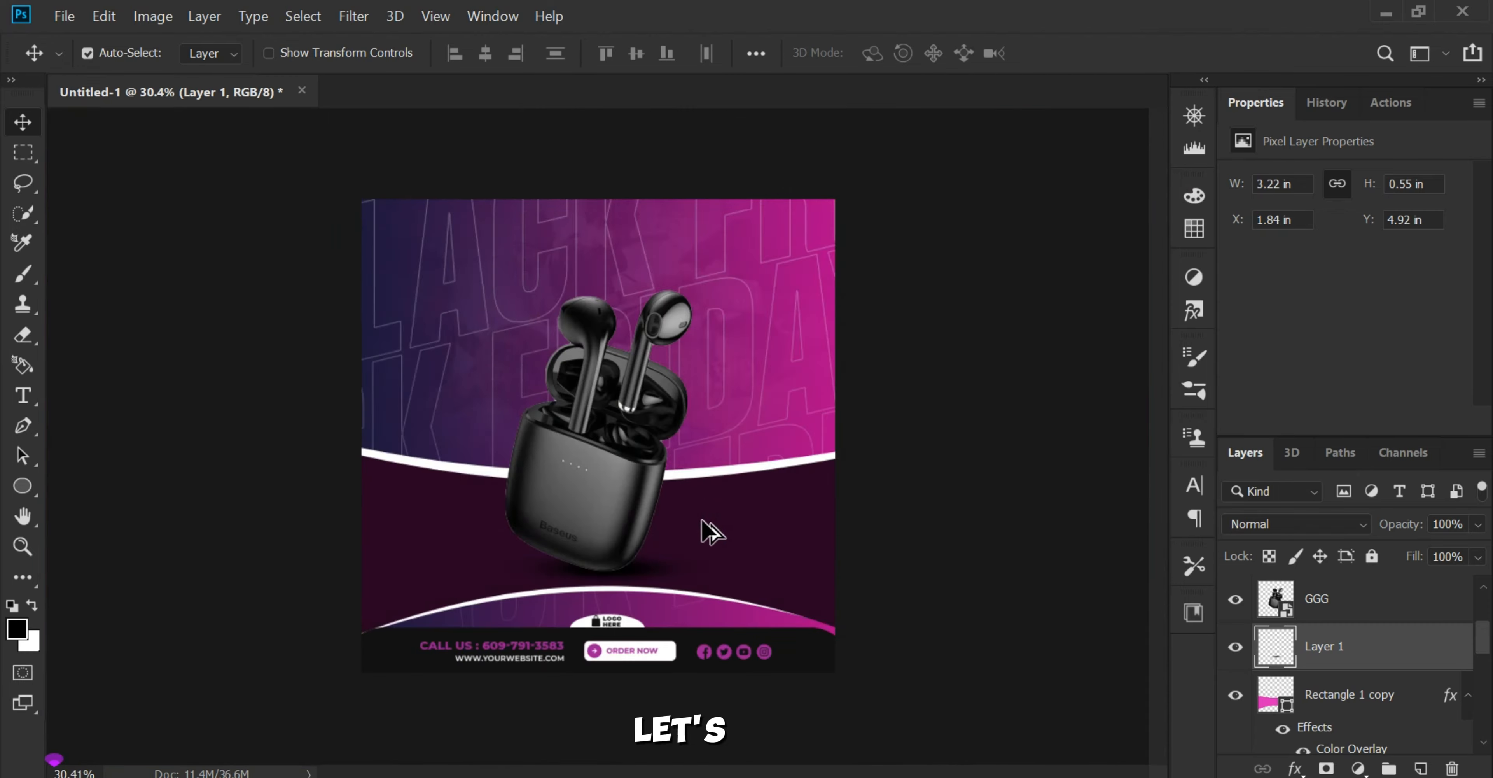
Step: Stretch the shadow to 114.82% width and 86.06% height, and reposition it directly under the earbuds case
key(ctrl+t)
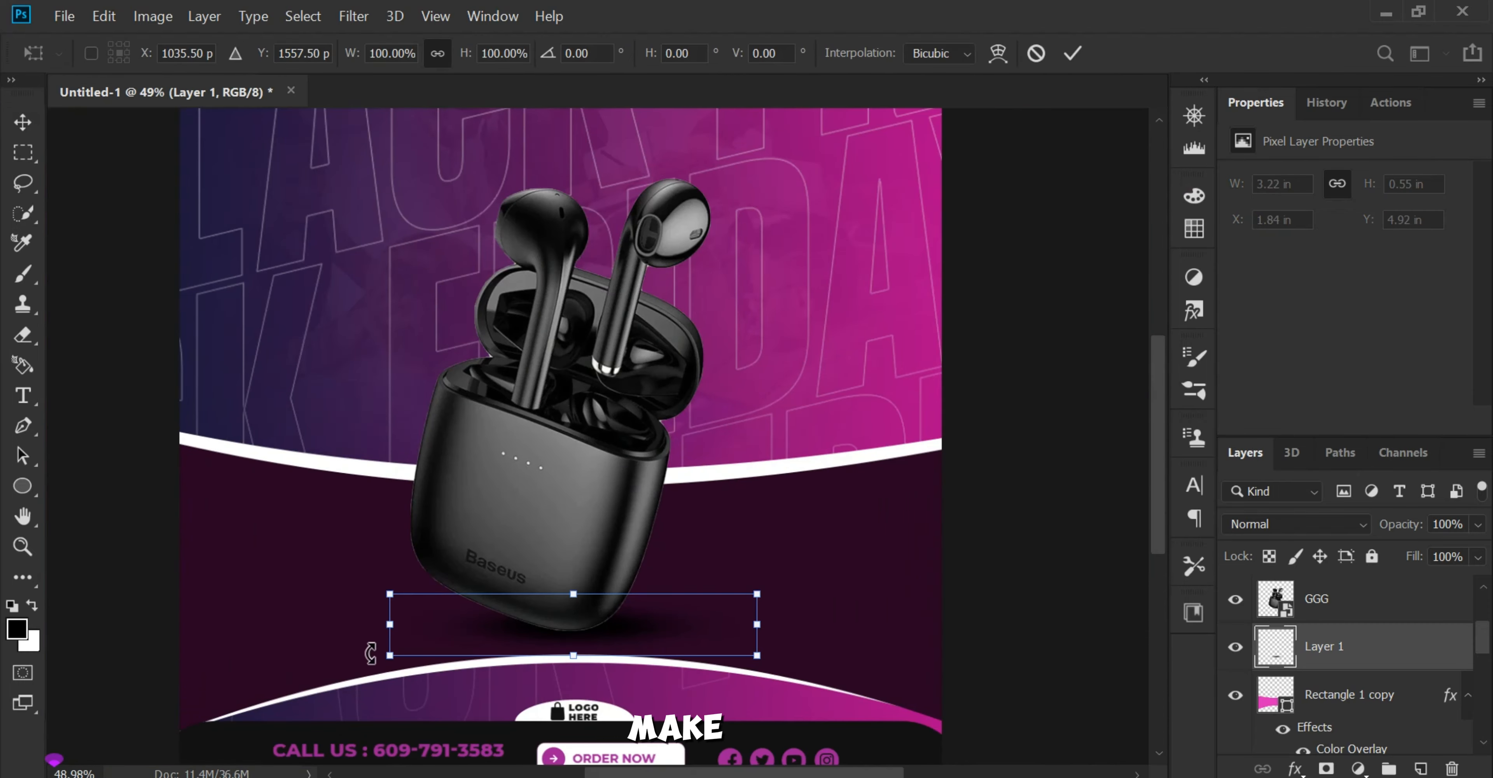
drag(390, 626, 344, 628)
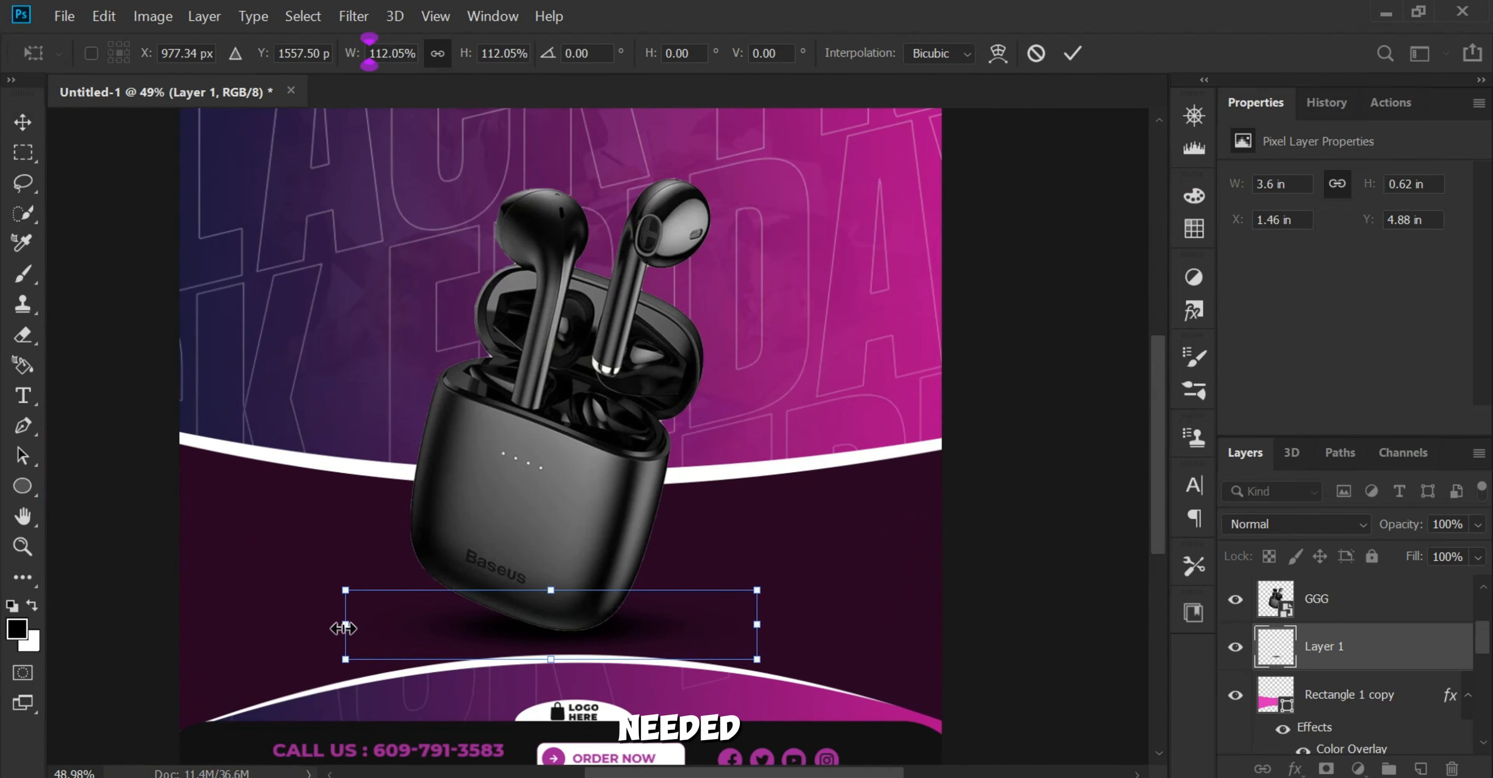
drag(549, 663, 548, 644)
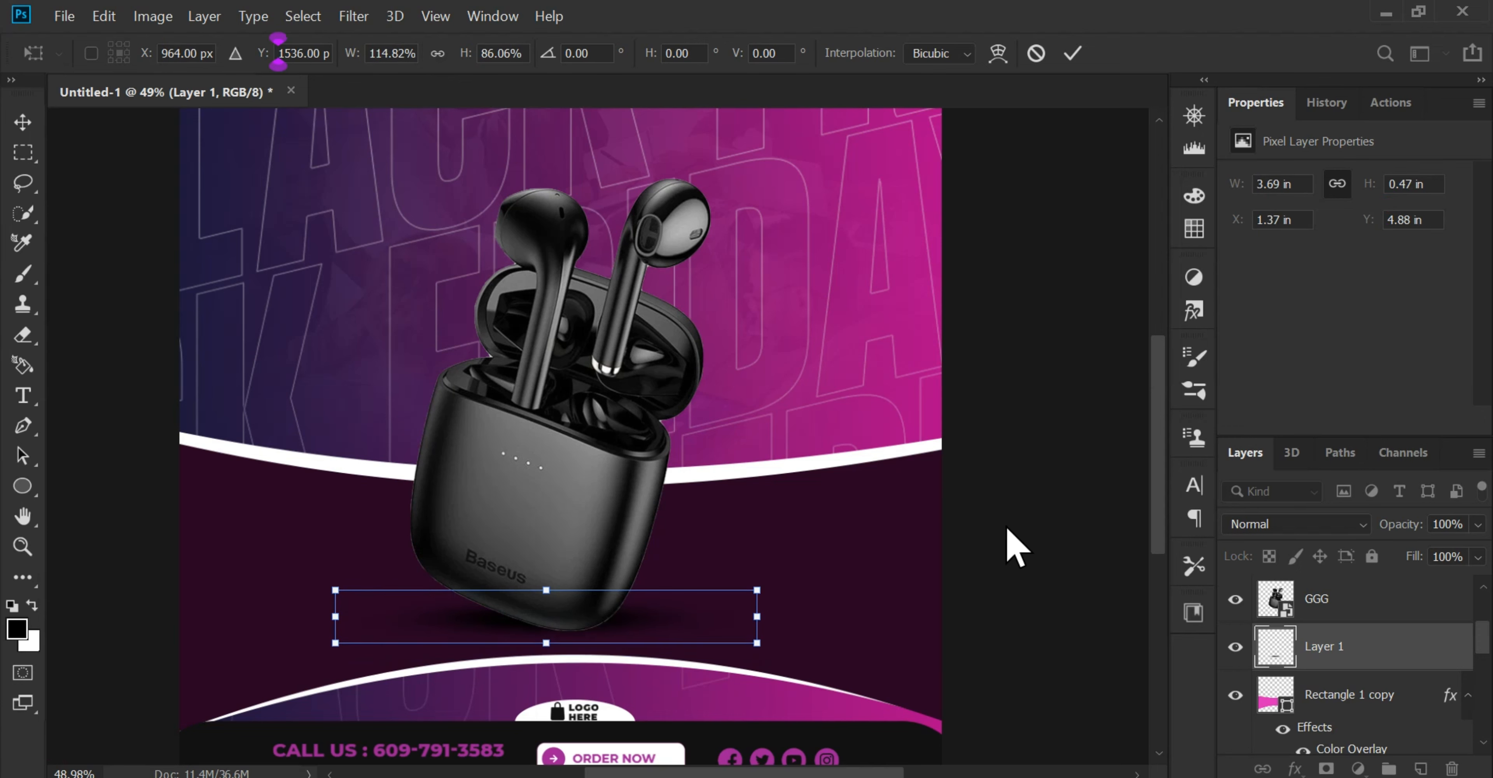
key(Return)
scroll(466, 621, up, 3)
drag(467, 621, 485, 604)
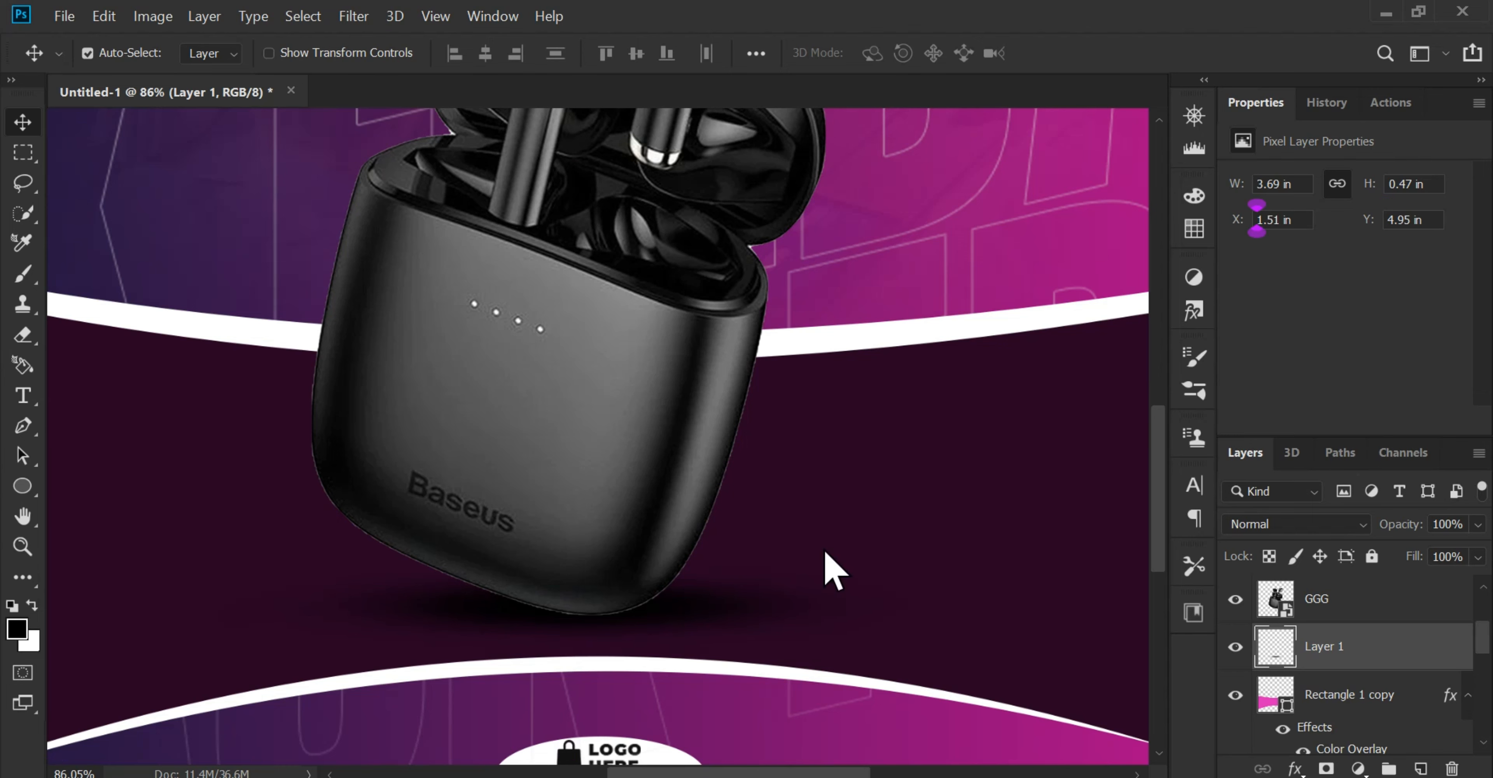
scroll(823, 549, down, 3)
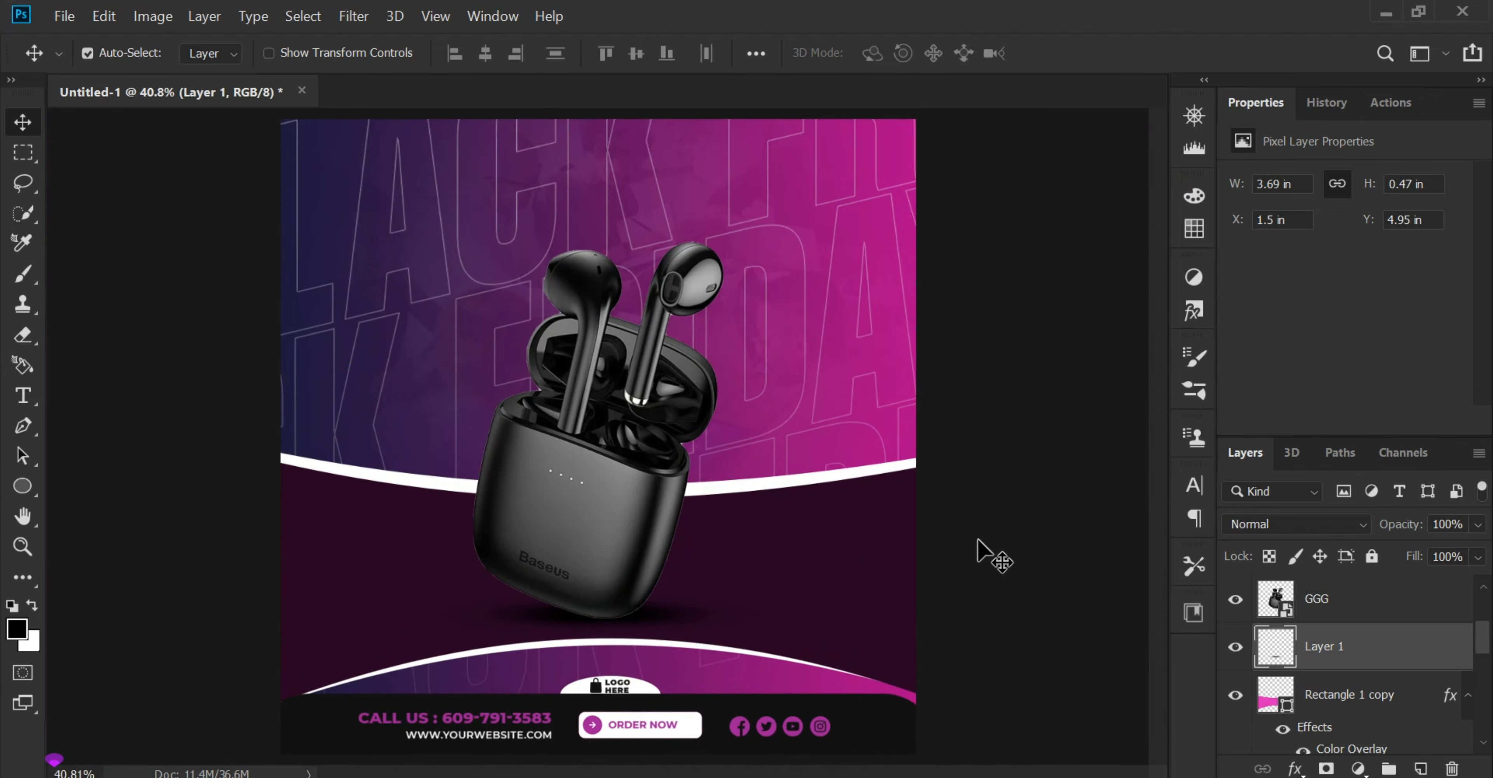
scroll(647, 703, up, 2)
scroll(612, 655, up, 2)
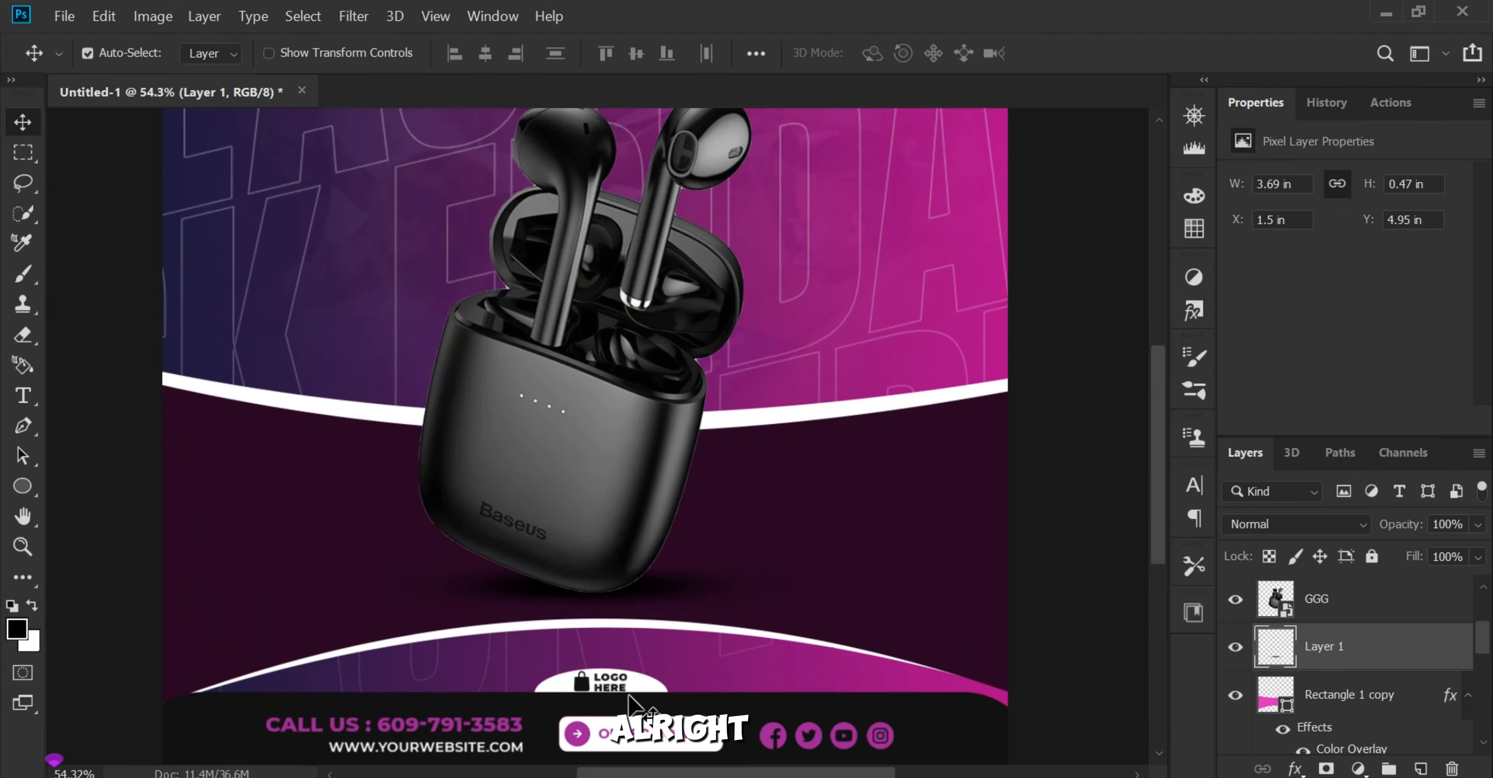
scroll(612, 567, down, 2)
scroll(614, 573, down, 1)
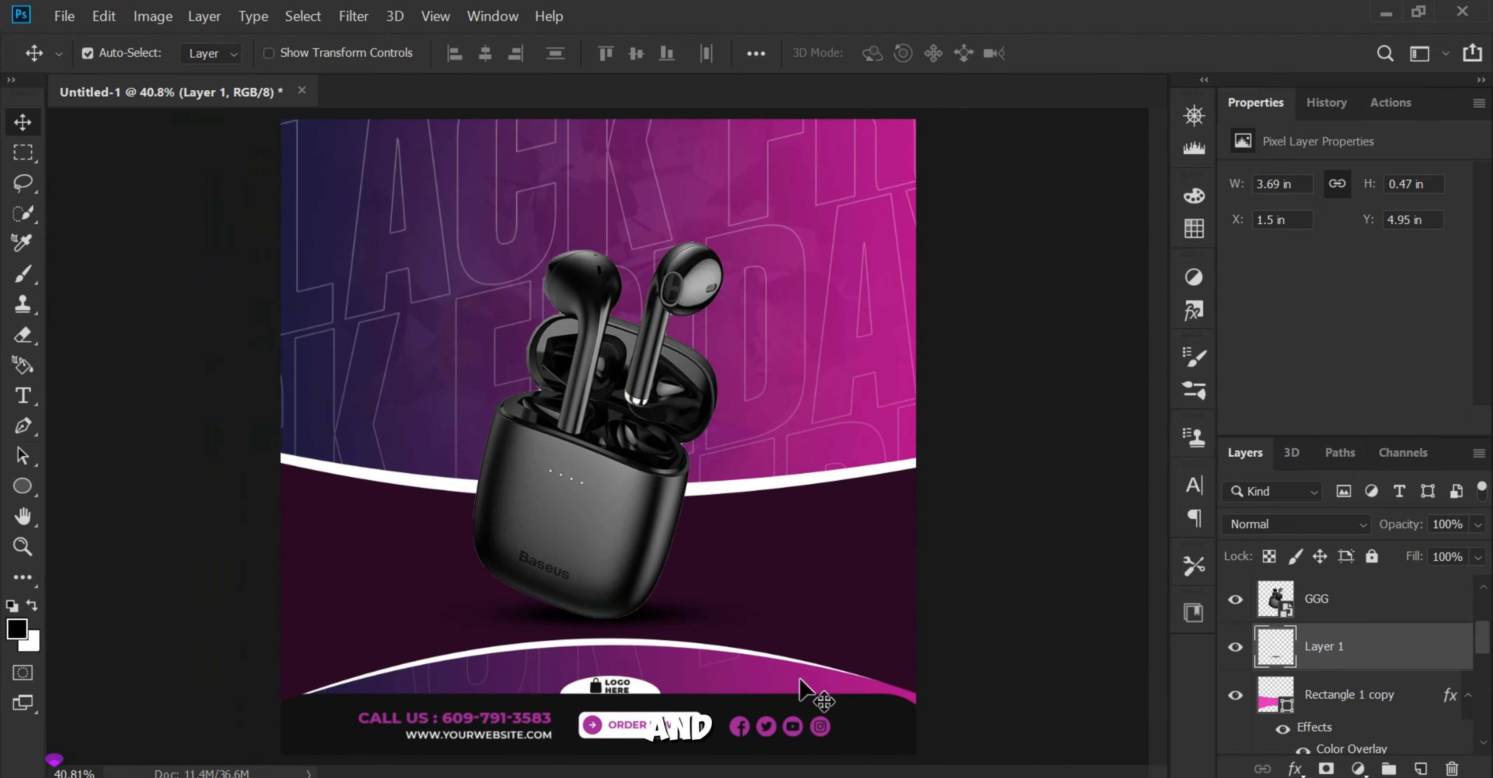
Step: Switch to the file explorer folder A and place the Super Black Friday Sale title image 47 into the poster
mouse_move(877, 777)
click(877, 702)
click(684, 590)
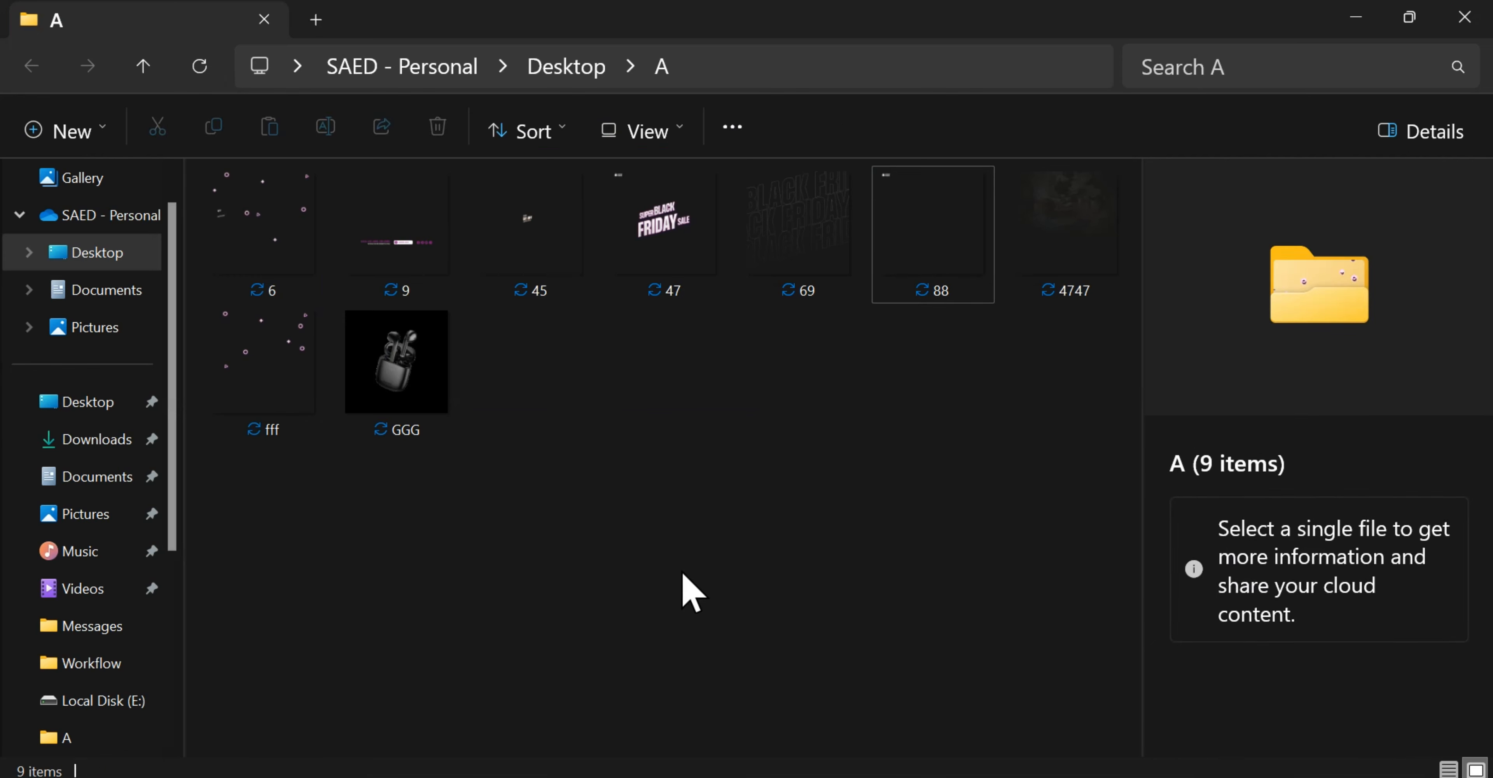
drag(693, 300, 586, 420)
key(Return)
drag(460, 406, 518, 546)
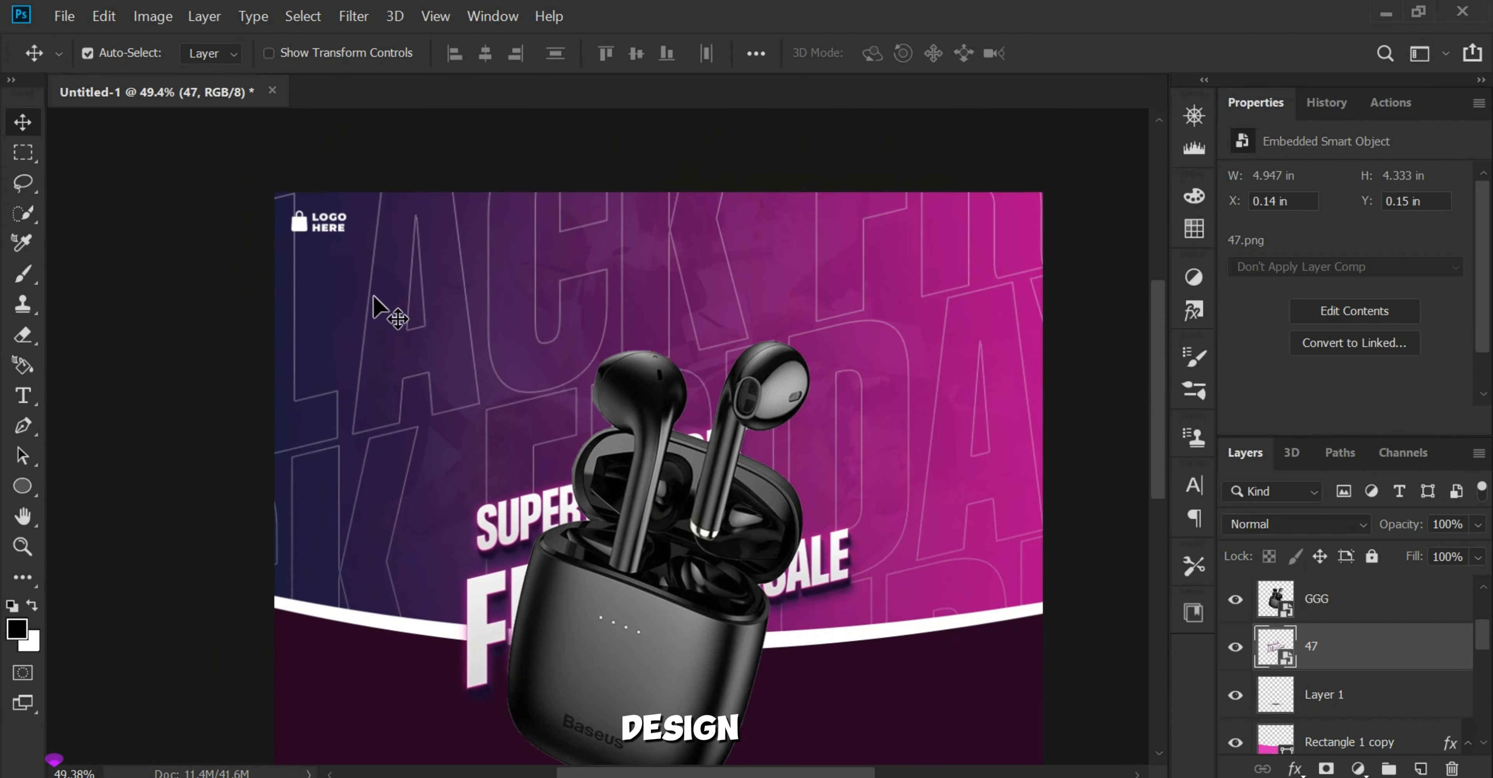
Step: Add a layer mask to layer 47 and paint out the white logo in the poster's upper-left corner
click(22, 273)
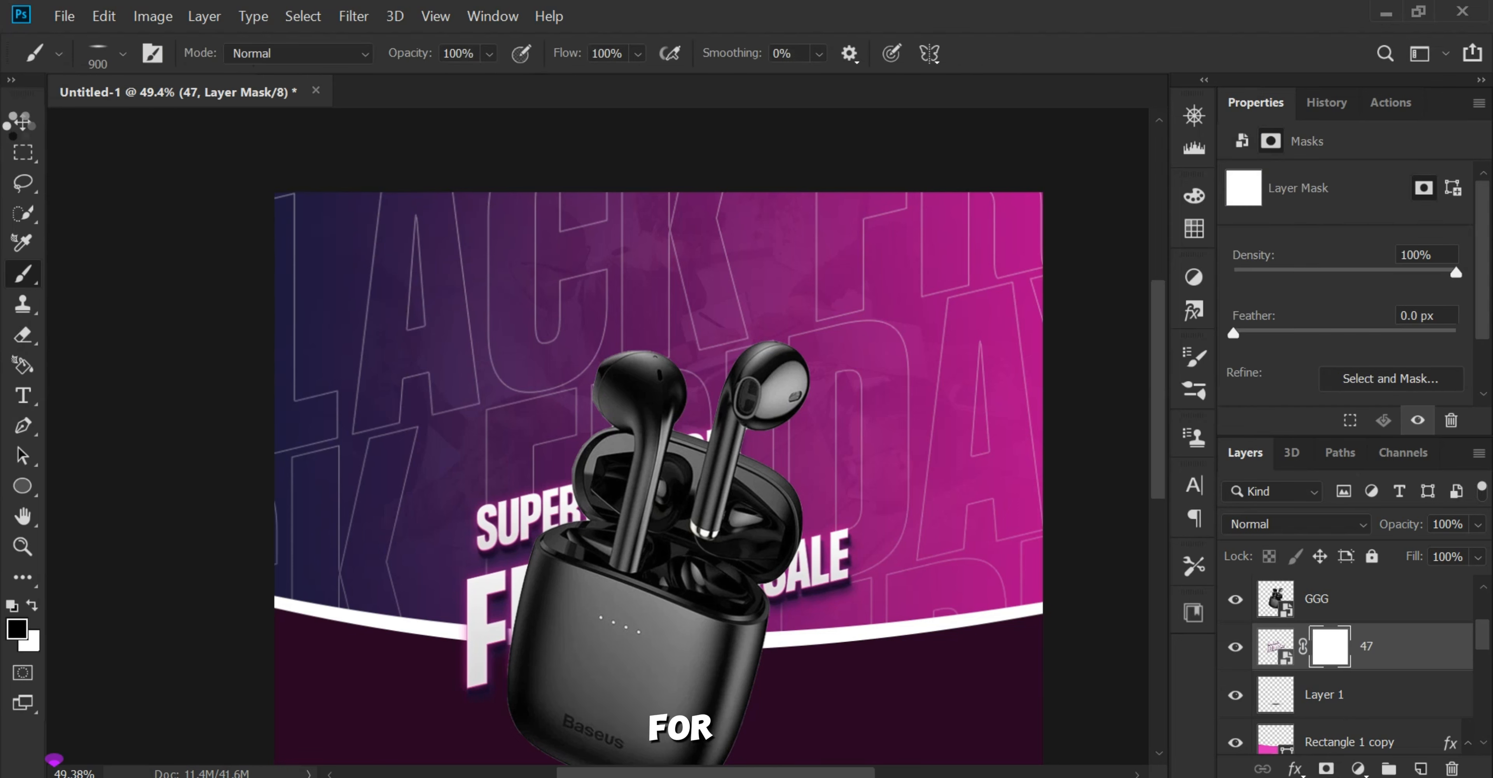
click(24, 120)
Step: Move the Super Black Friday Sale title up into the poster's upper-left area, above the earbuds
key(ctrl+t)
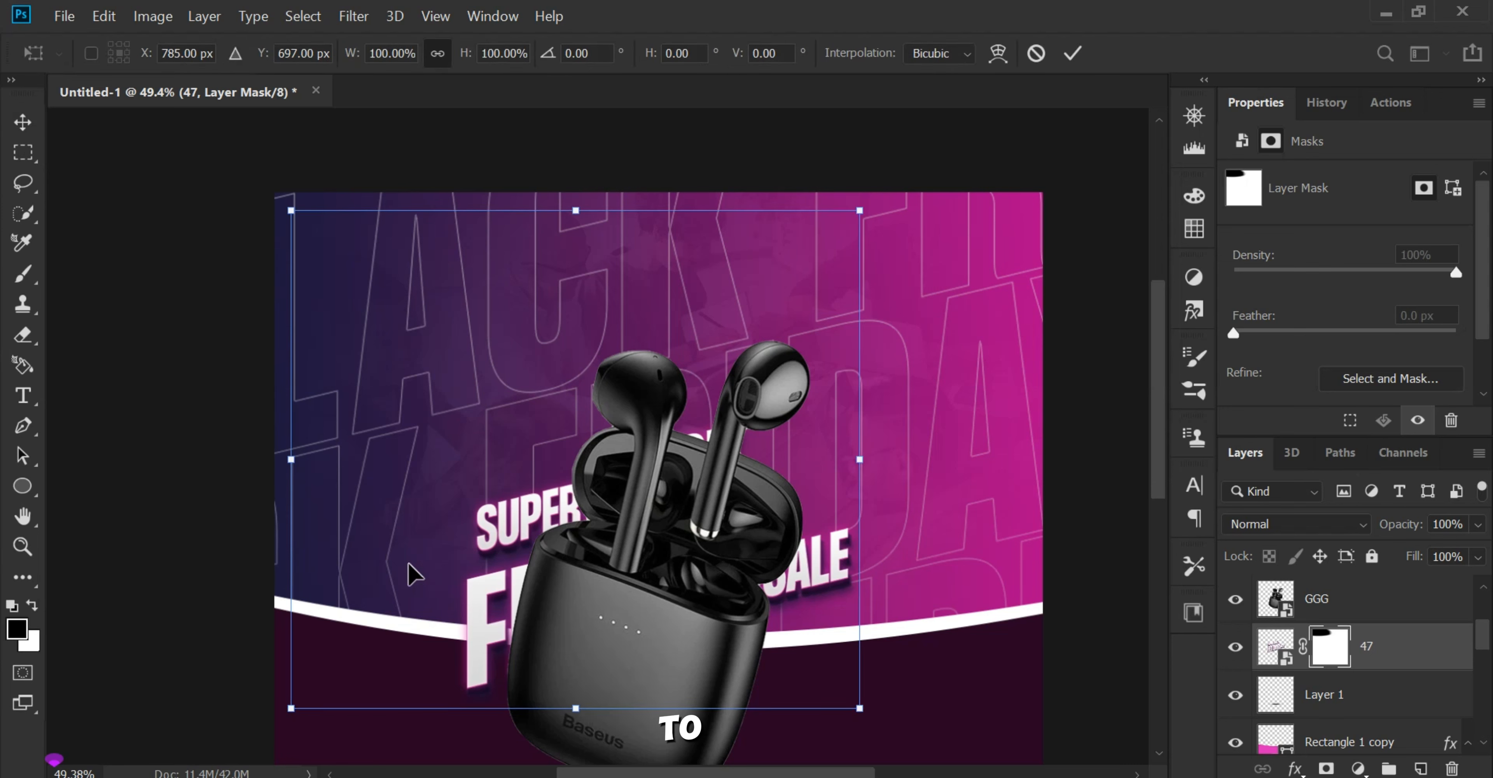
drag(410, 573, 351, 344)
click(993, 351)
scroll(504, 326, up, 3)
drag(502, 285, 585, 378)
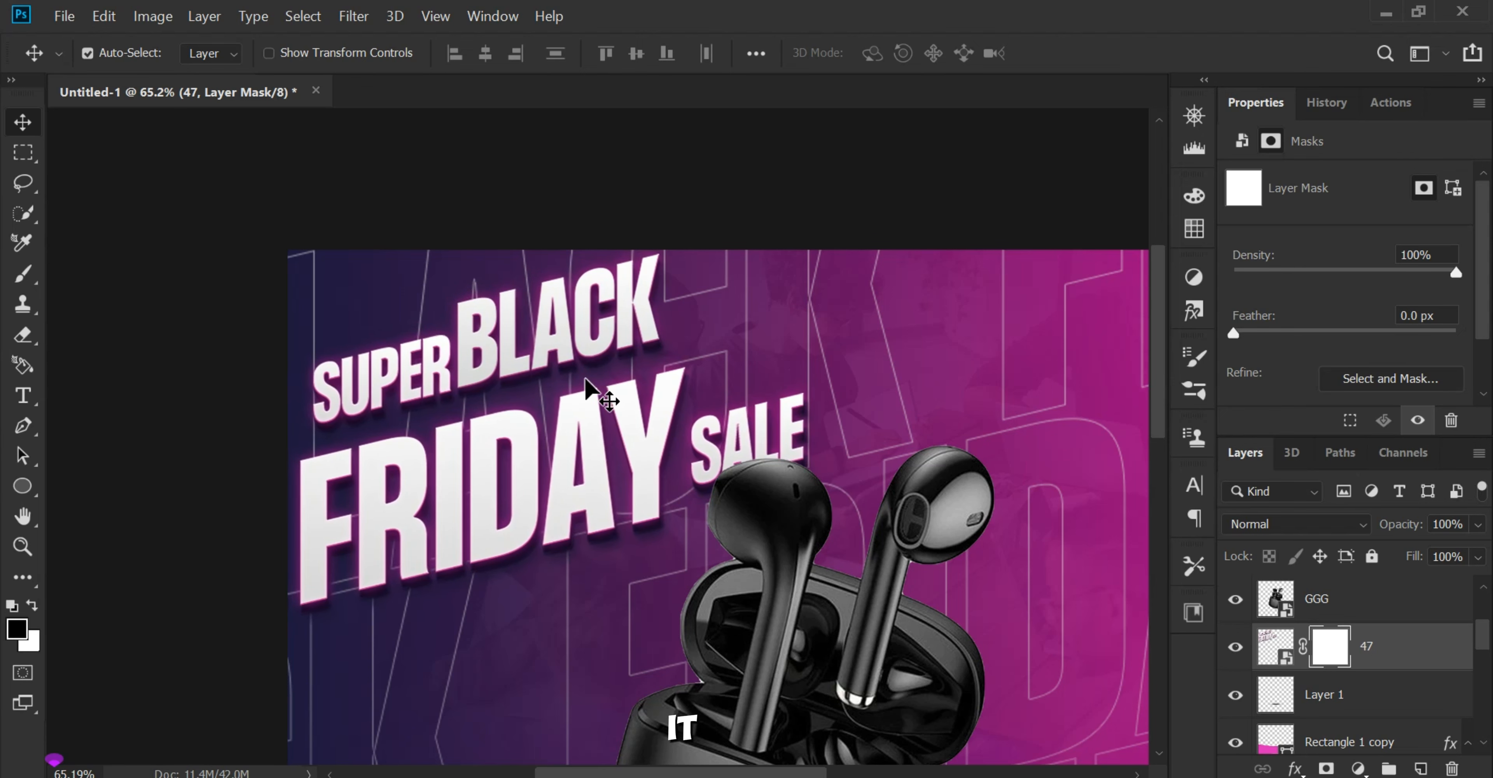
Step: Switch to folder A in the file explorer and place the decorative shapes image 6 into the poster
scroll(568, 394, down, 3)
scroll(562, 443, down, 3)
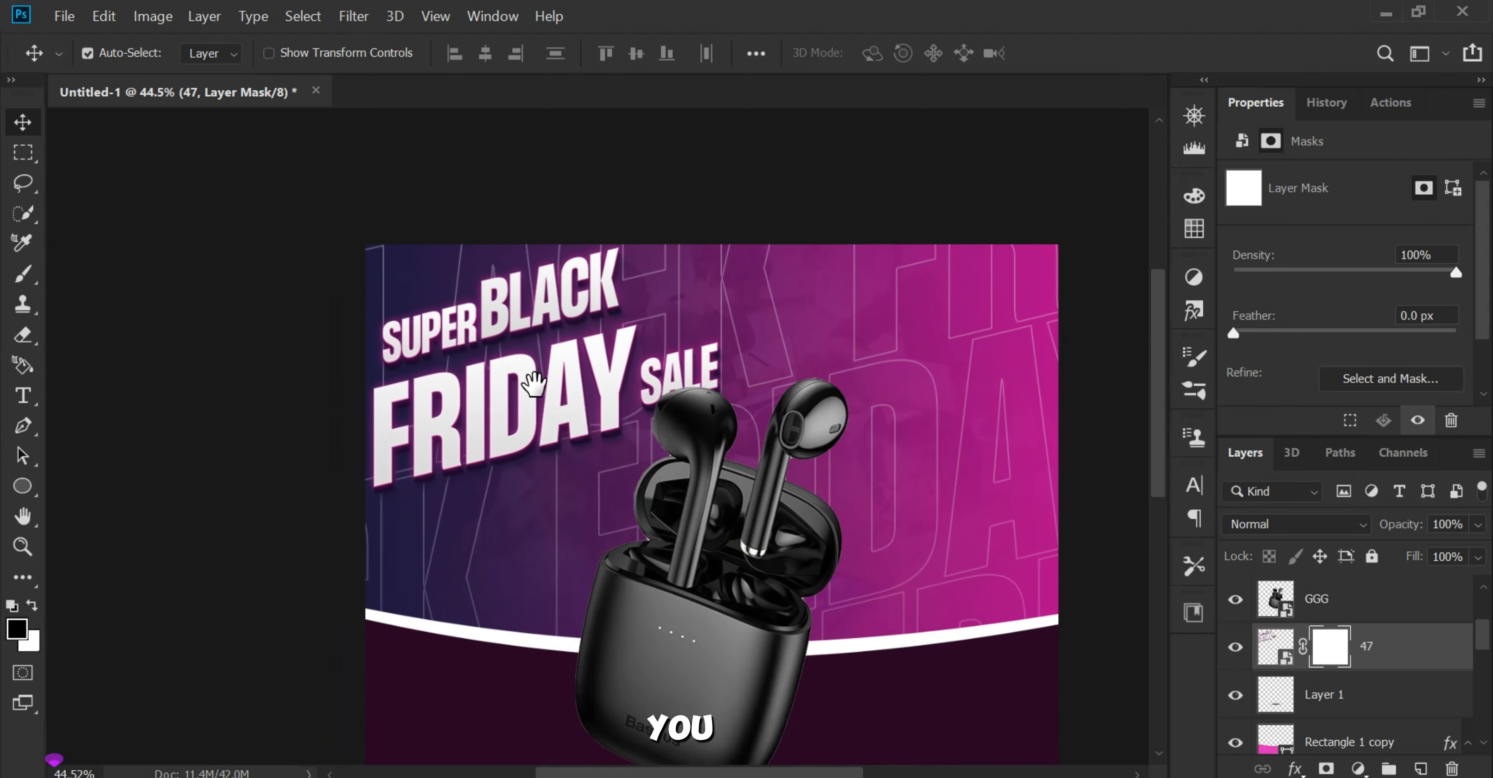
click(840, 764)
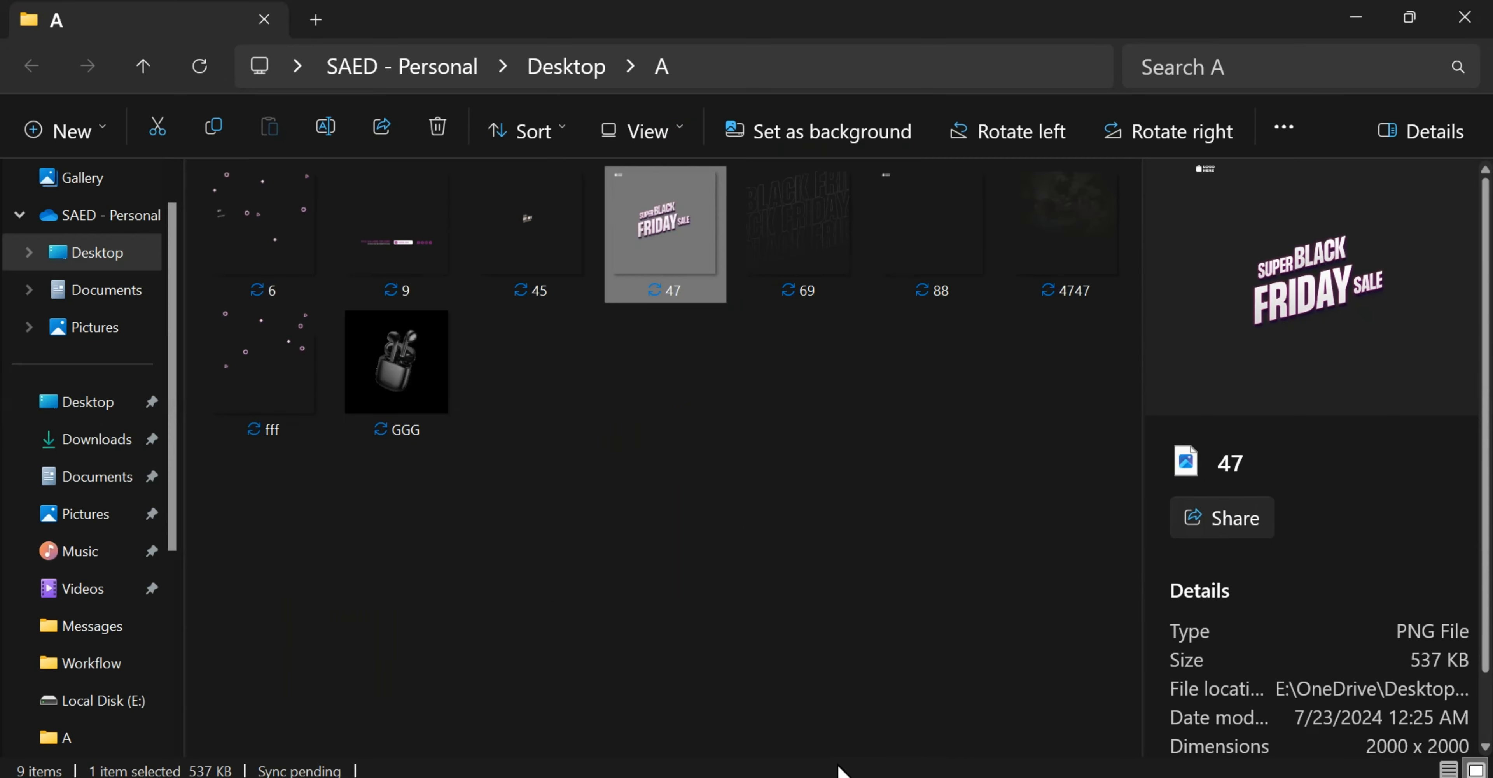
click(746, 525)
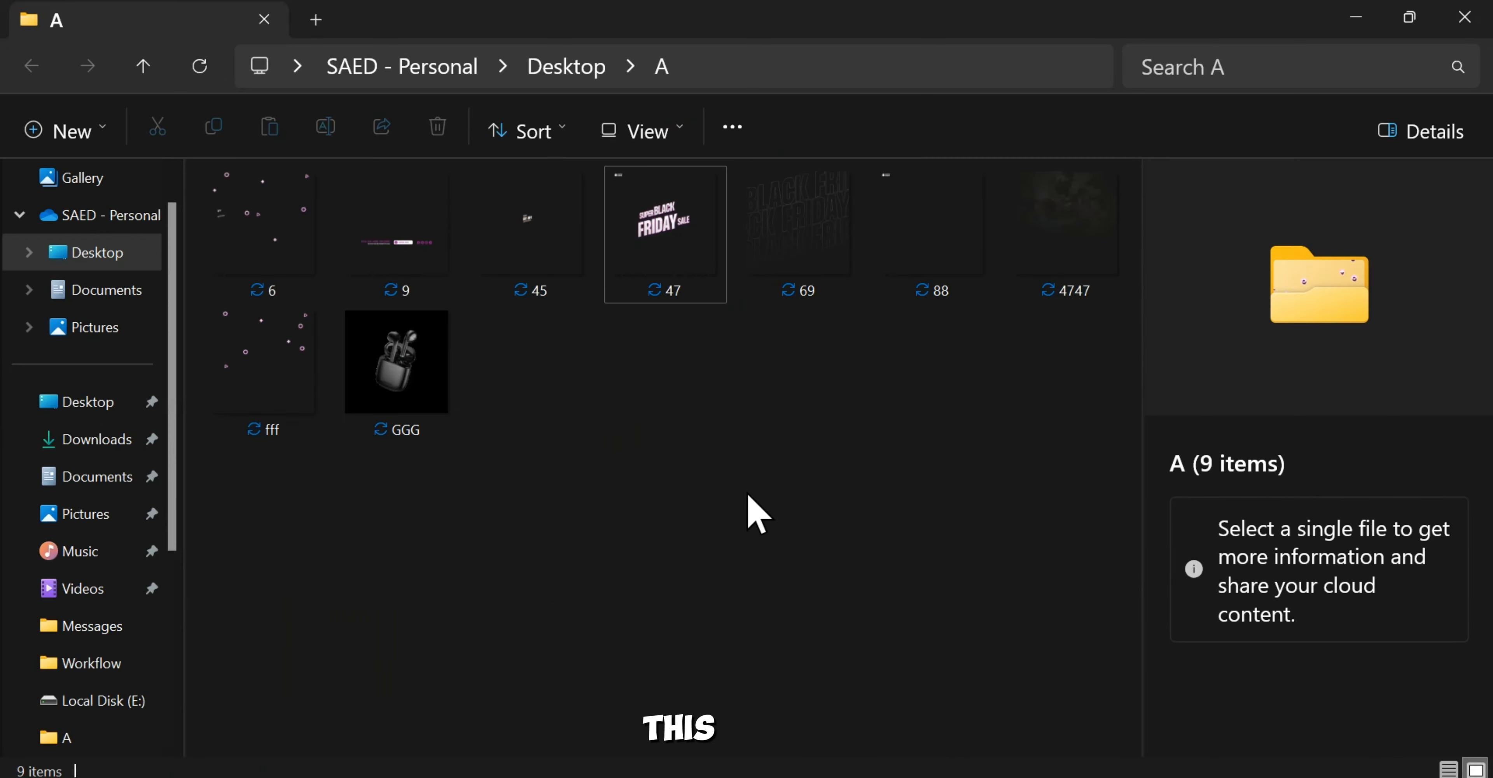
click(266, 248)
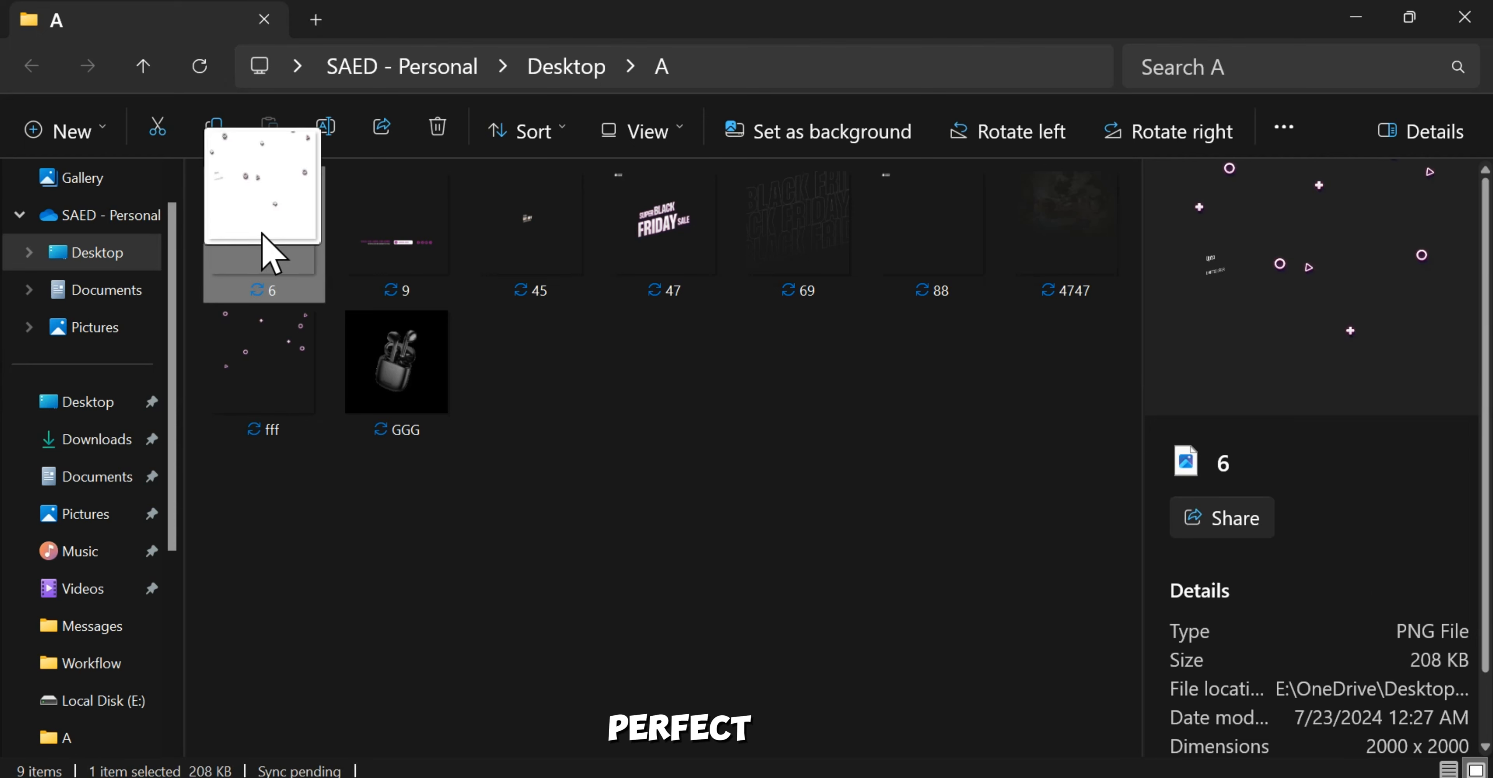
click(767, 557)
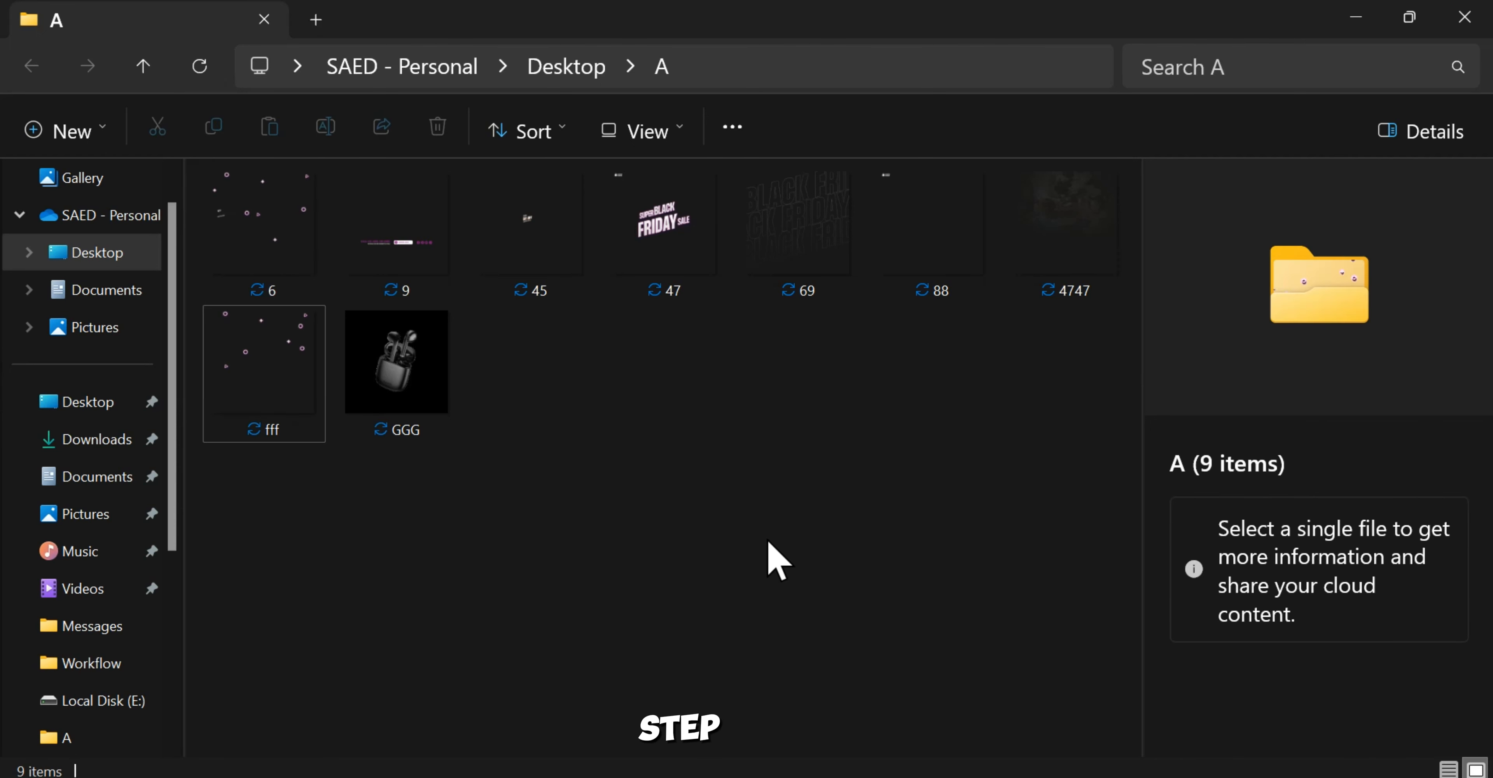
drag(265, 232, 635, 319)
scroll(635, 319, up, 2)
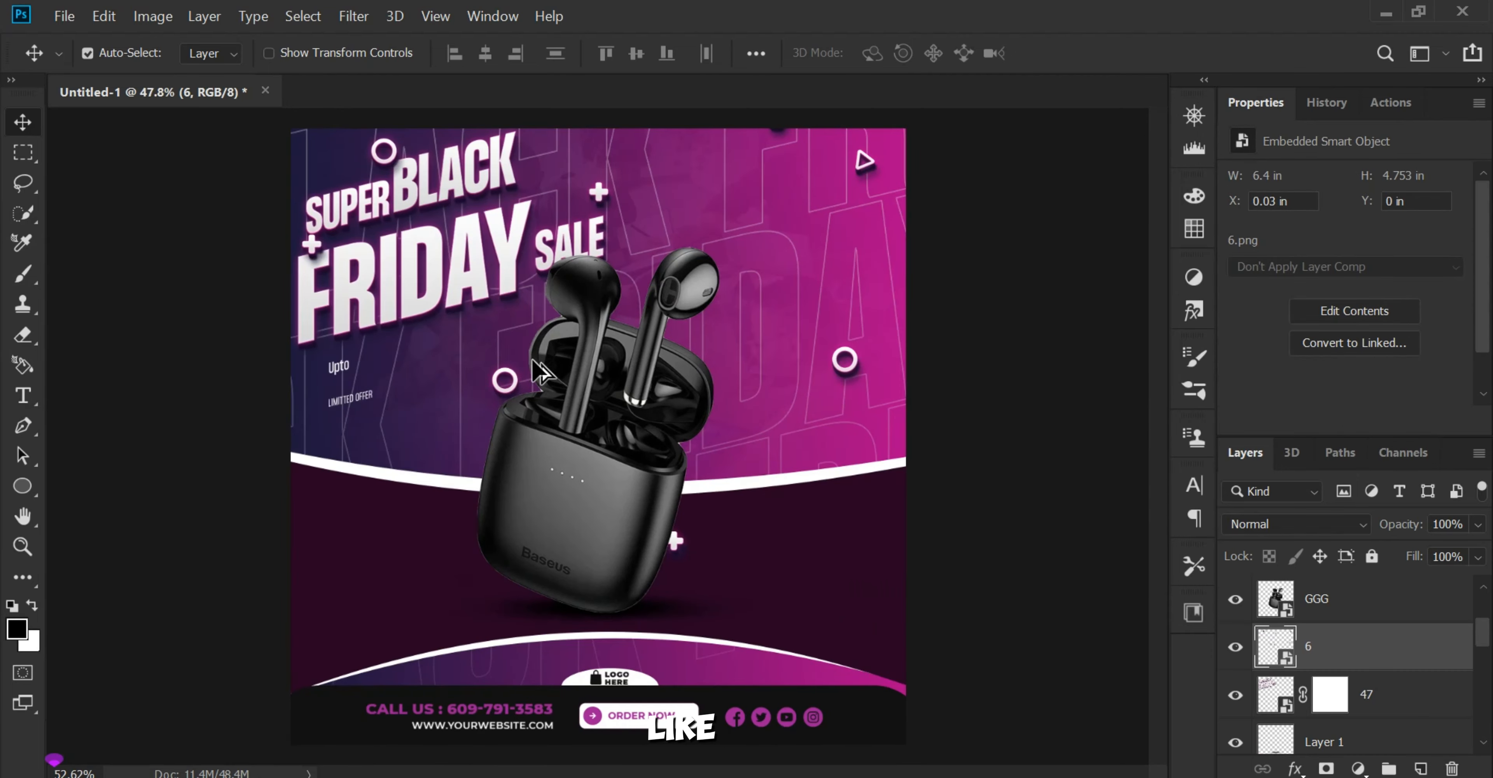
Step: Add a layer mask to layer 6 and paint out the "Upto" and "LIMITED OFFER" texts below the title
scroll(533, 360, up, 3)
drag(534, 363, 524, 533)
scroll(484, 541, down, 4)
scroll(484, 541, up, 2)
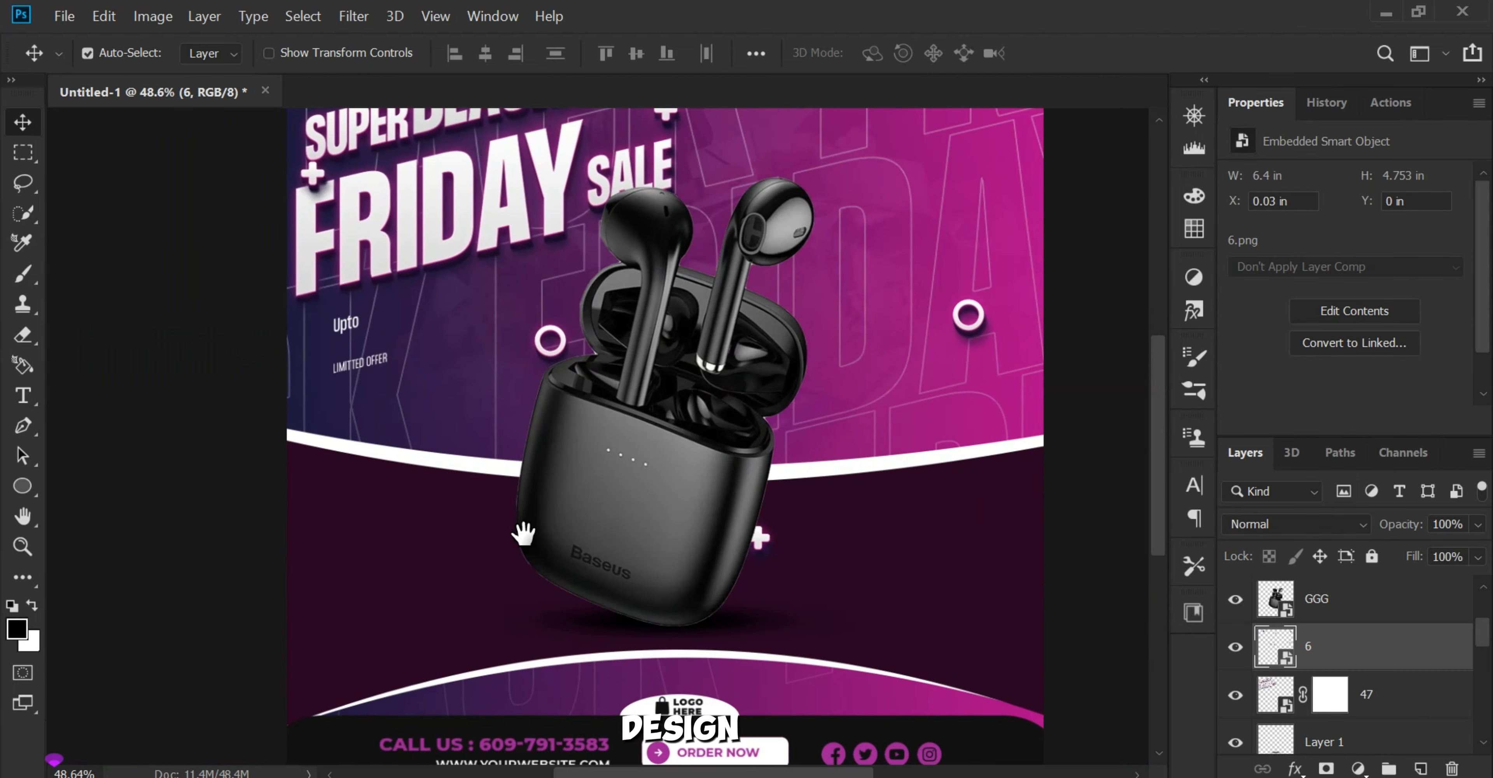
click(1326, 768)
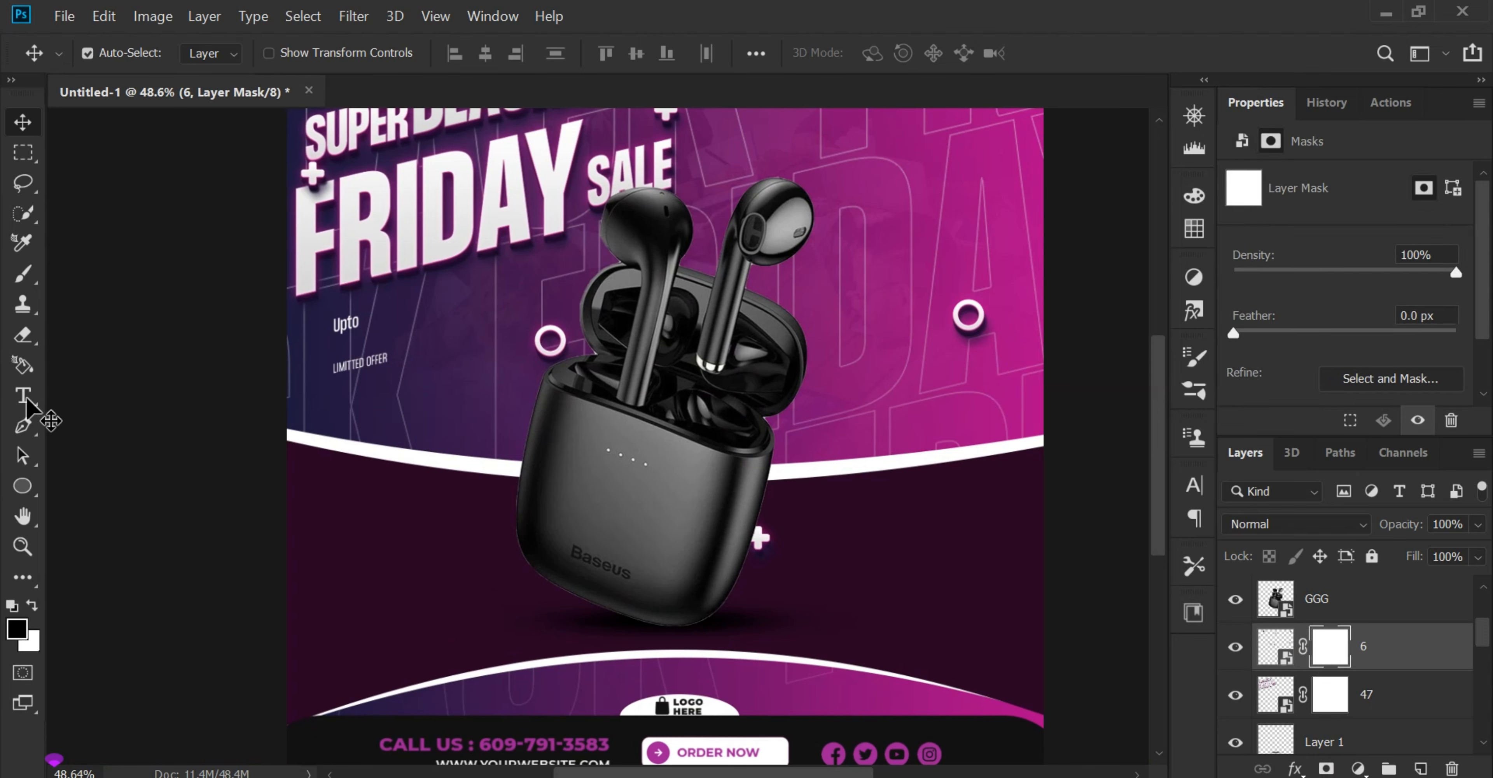
click(22, 273)
mouse_move(386, 436)
mouse_down()
mouse_move(322, 336)
mouse_move(313, 417)
mouse_move(313, 372)
mouse_move(277, 360)
mouse_up()
click(24, 152)
key(ctrl+0)
scroll(495, 441, up, 2)
click(24, 122)
key(ctrl+0)
scroll(869, 418, up, 1)
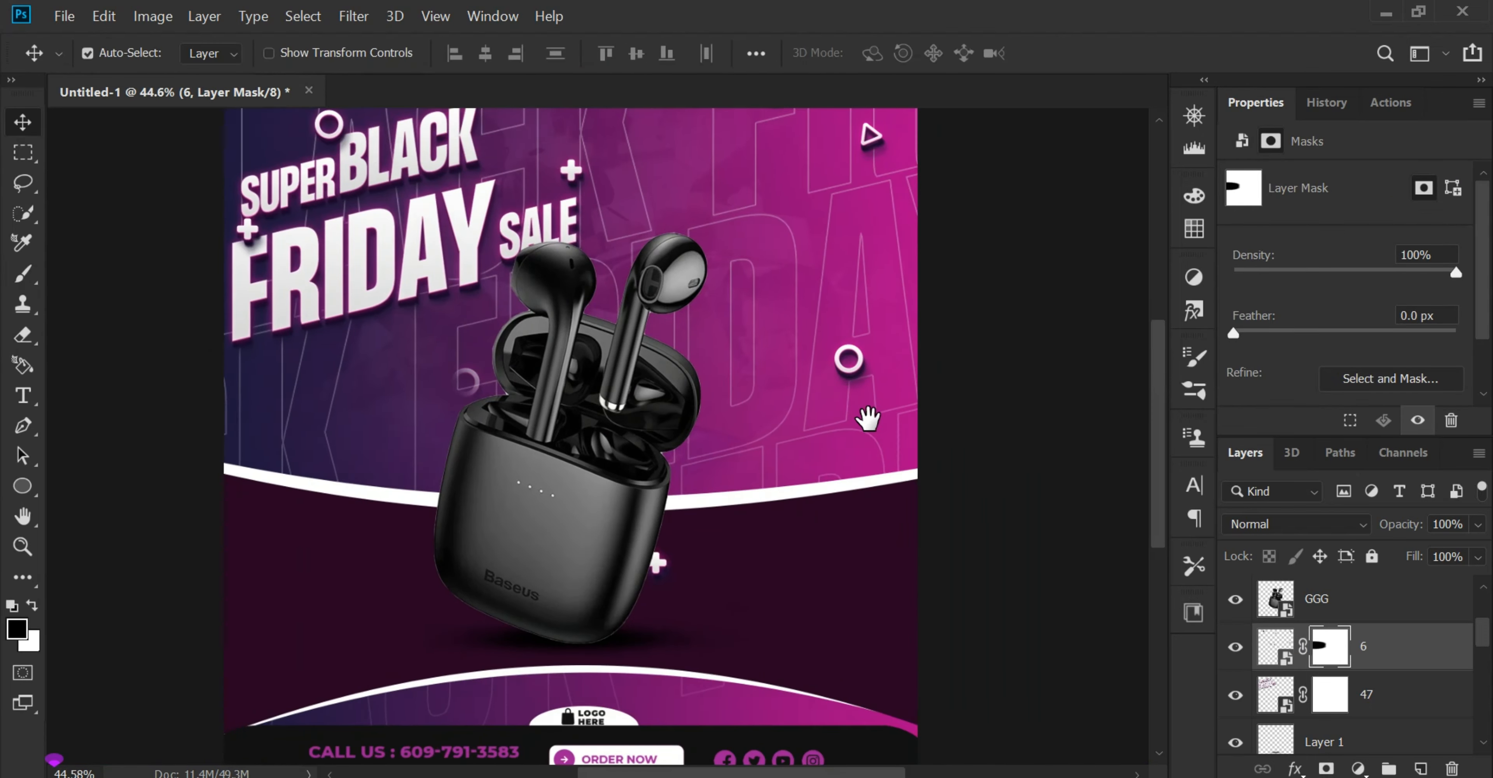
Step: Duplicate layer 6 and move the copy to X -5.77 in, Y 2.74 in, placing its shapes on the poster's left side
key(ctrl+0)
scroll(868, 418, up, 3)
click(850, 358)
alt+drag(850, 358, 393, 549)
drag(393, 550, 545, 465)
drag(562, 225, 373, 344)
key(ctrl+0)
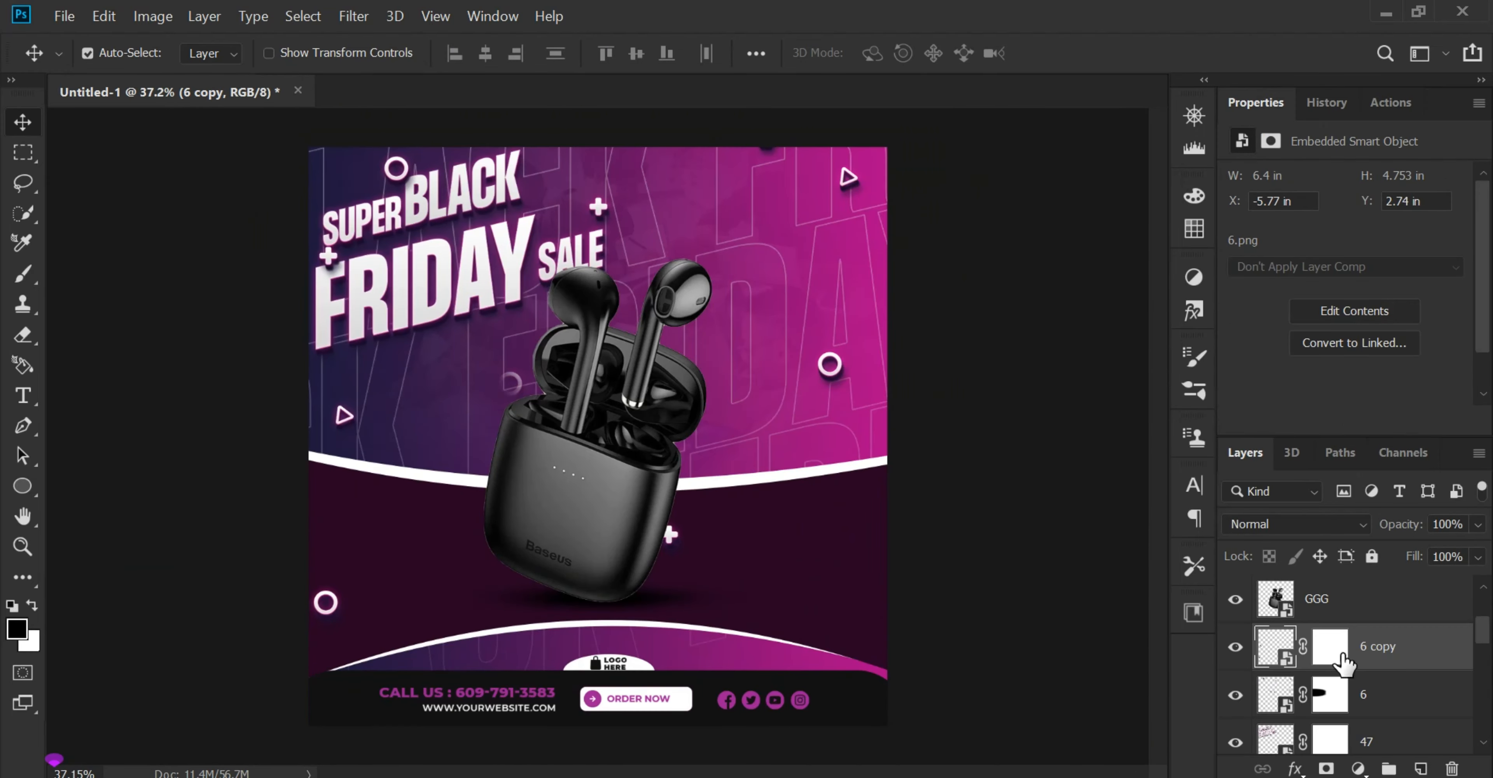
Step: Paint out the unwanted shapes in the lower part of the poster on the 6 copy layer's mask
click(1341, 655)
key(b)
scroll(684, 565, up, 3)
click(697, 563)
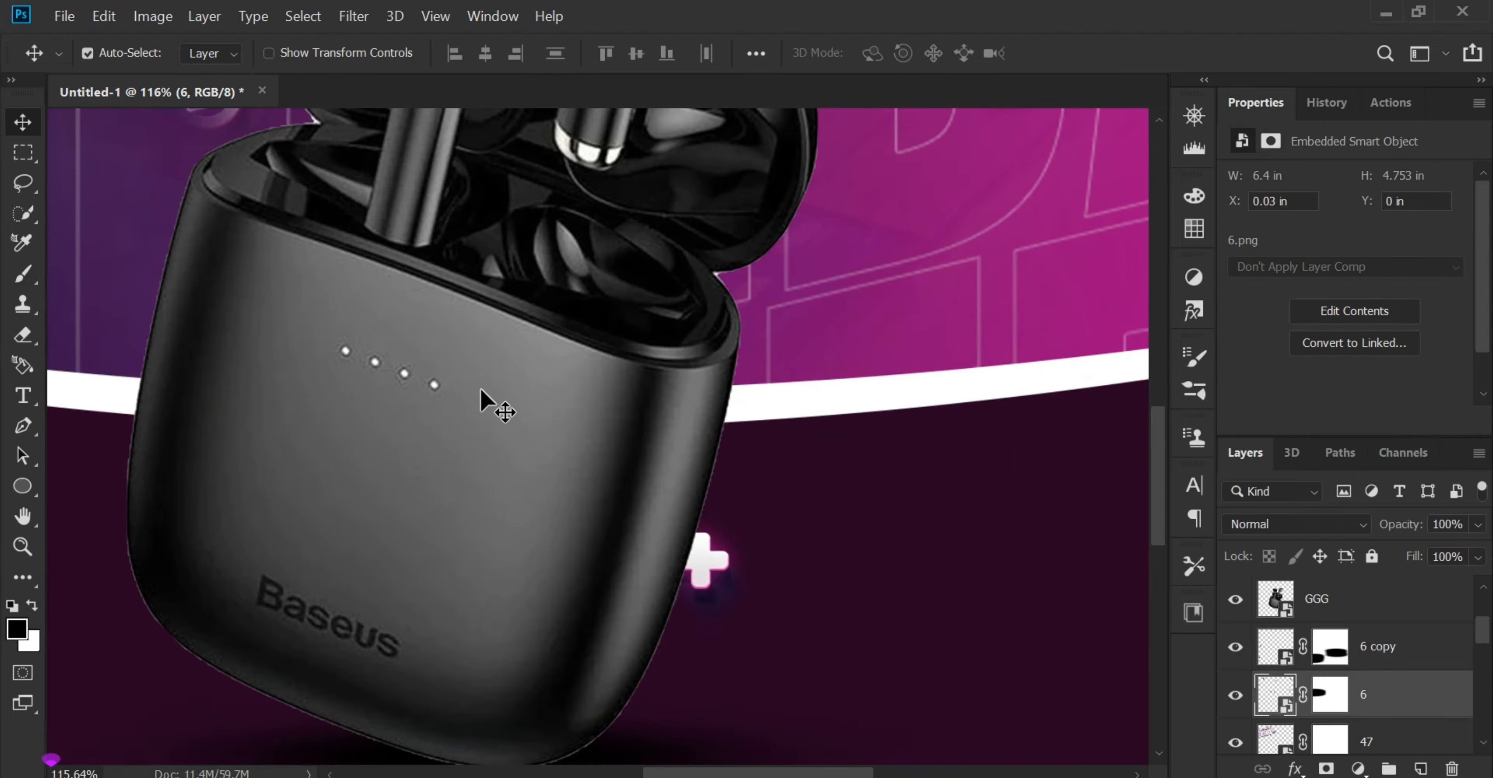
Step: Paint out the plus shape beside the earbuds case on layer 6's mask
key(b)
click(588, 528)
click(896, 350)
click(1330, 694)
click(713, 568)
key(v)
key(ctrl+0)
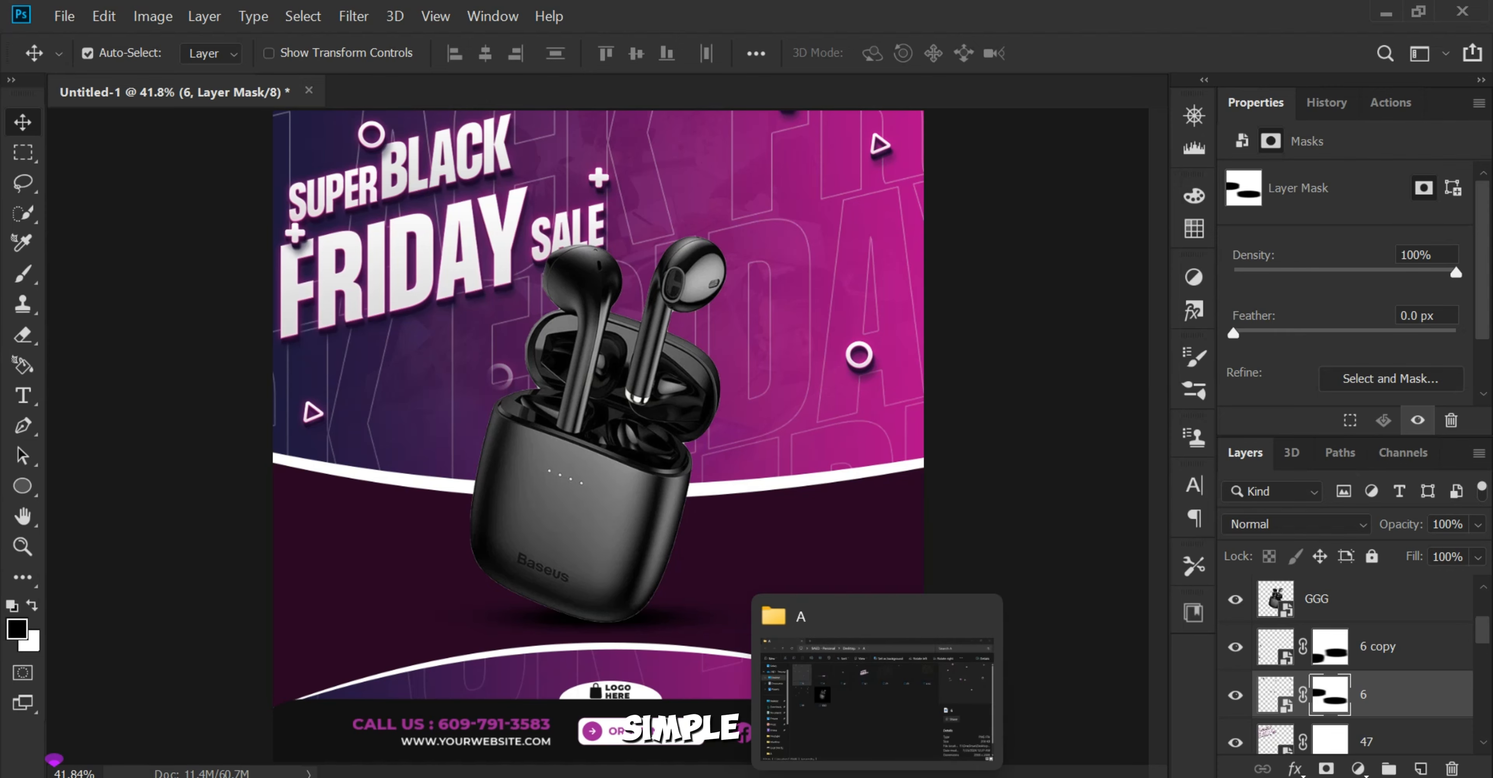
Step: Switch to folder A in the file explorer and place the 50% OFF image 45 into the poster
click(877, 776)
click(493, 486)
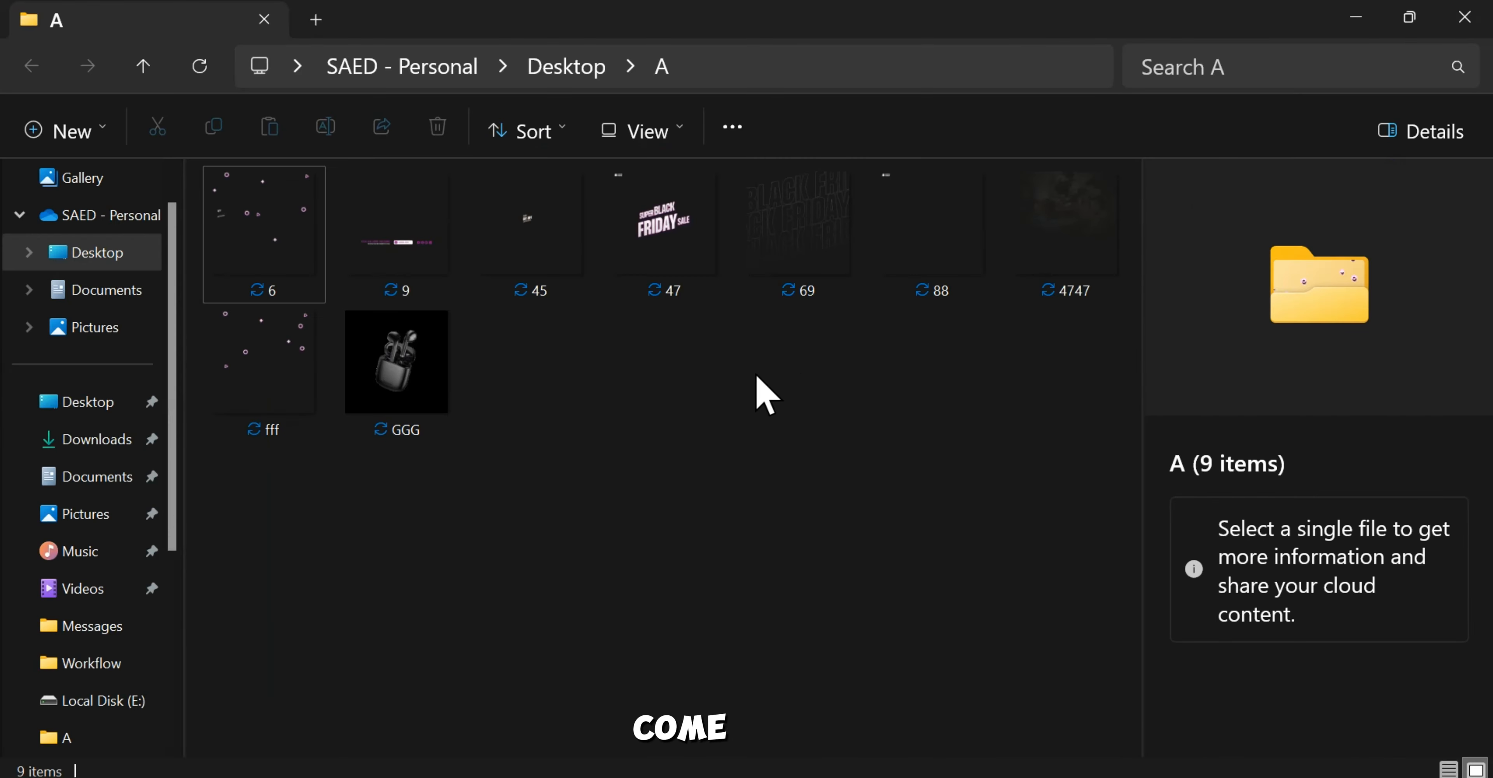
drag(557, 298, 432, 464)
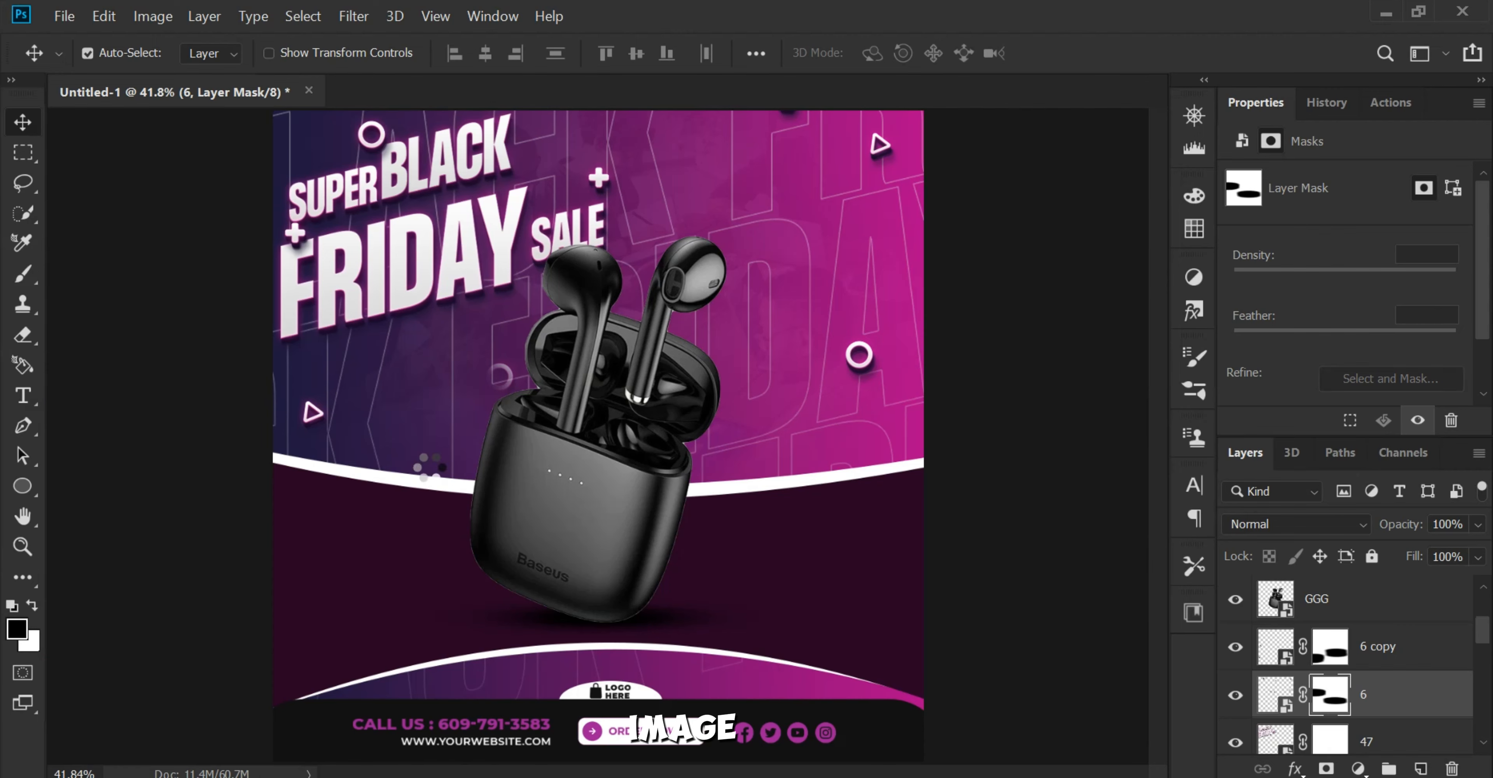
key(Return)
scroll(429, 482, up, 3)
scroll(494, 504, down, 4)
scroll(494, 503, up, 2)
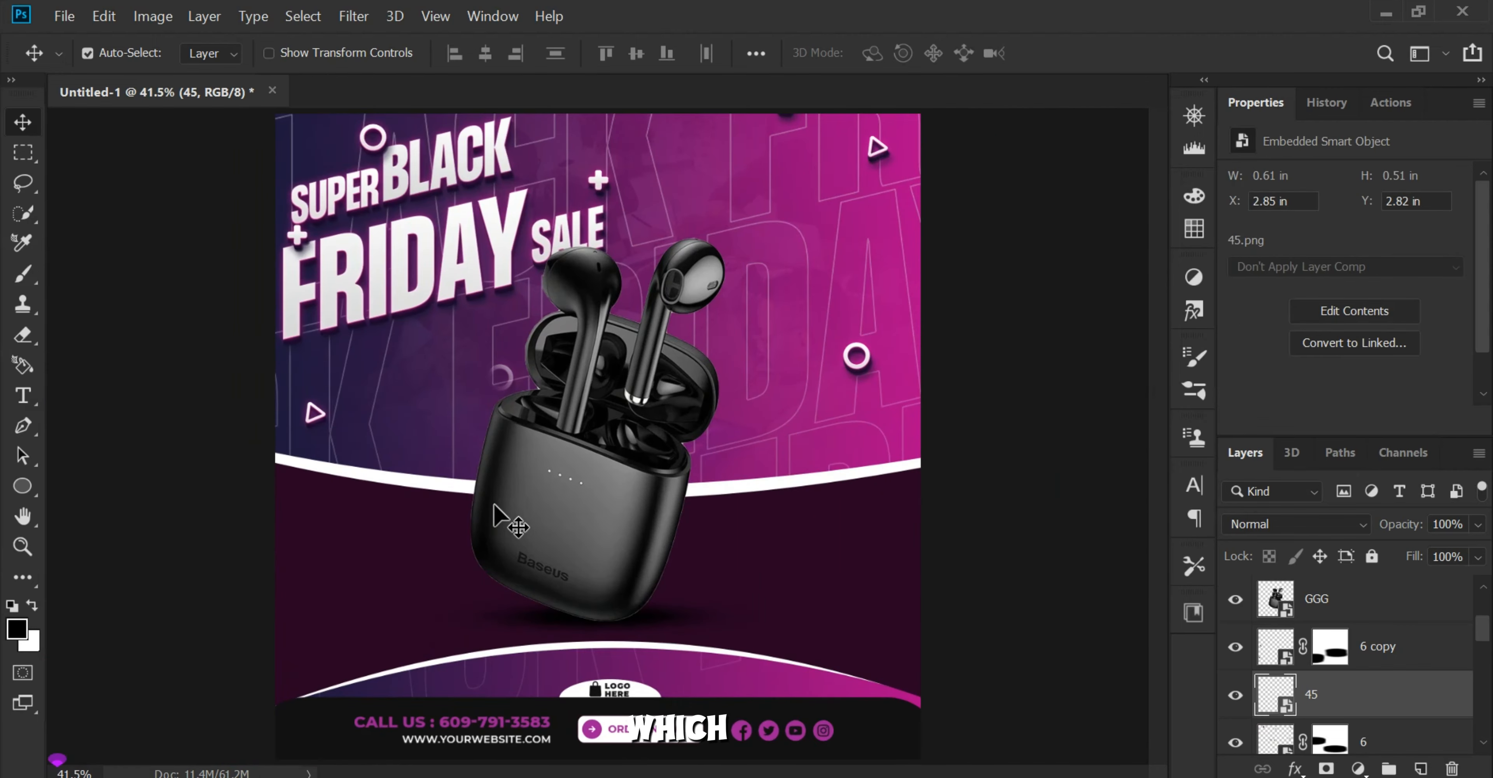
Step: Move the 50% OFF text to the poster's left side, below the FRIDAY title
key(ctrl+t)
drag(580, 483, 372, 438)
scroll(372, 438, up, 10)
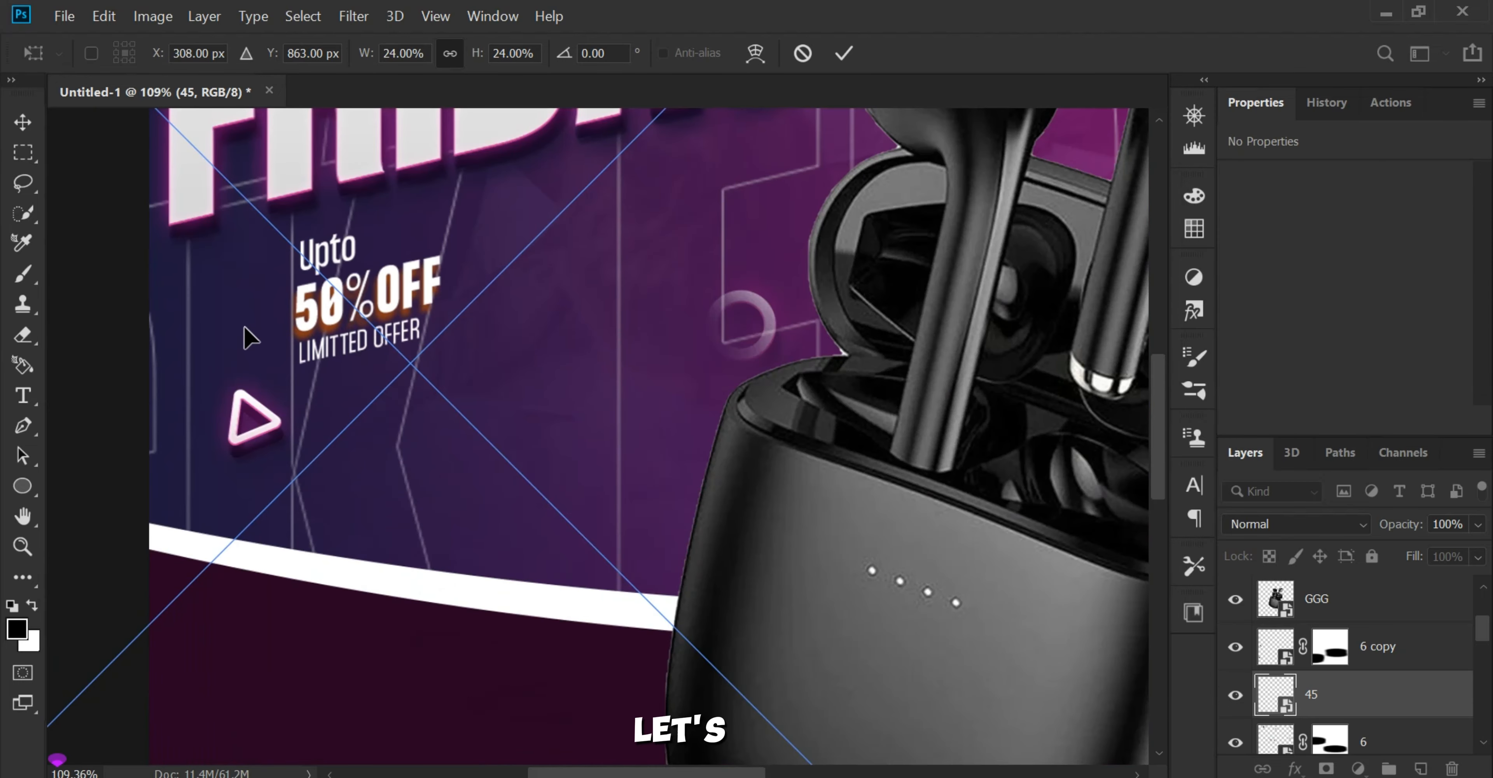
drag(348, 301, 243, 313)
scroll(243, 313, down, 10)
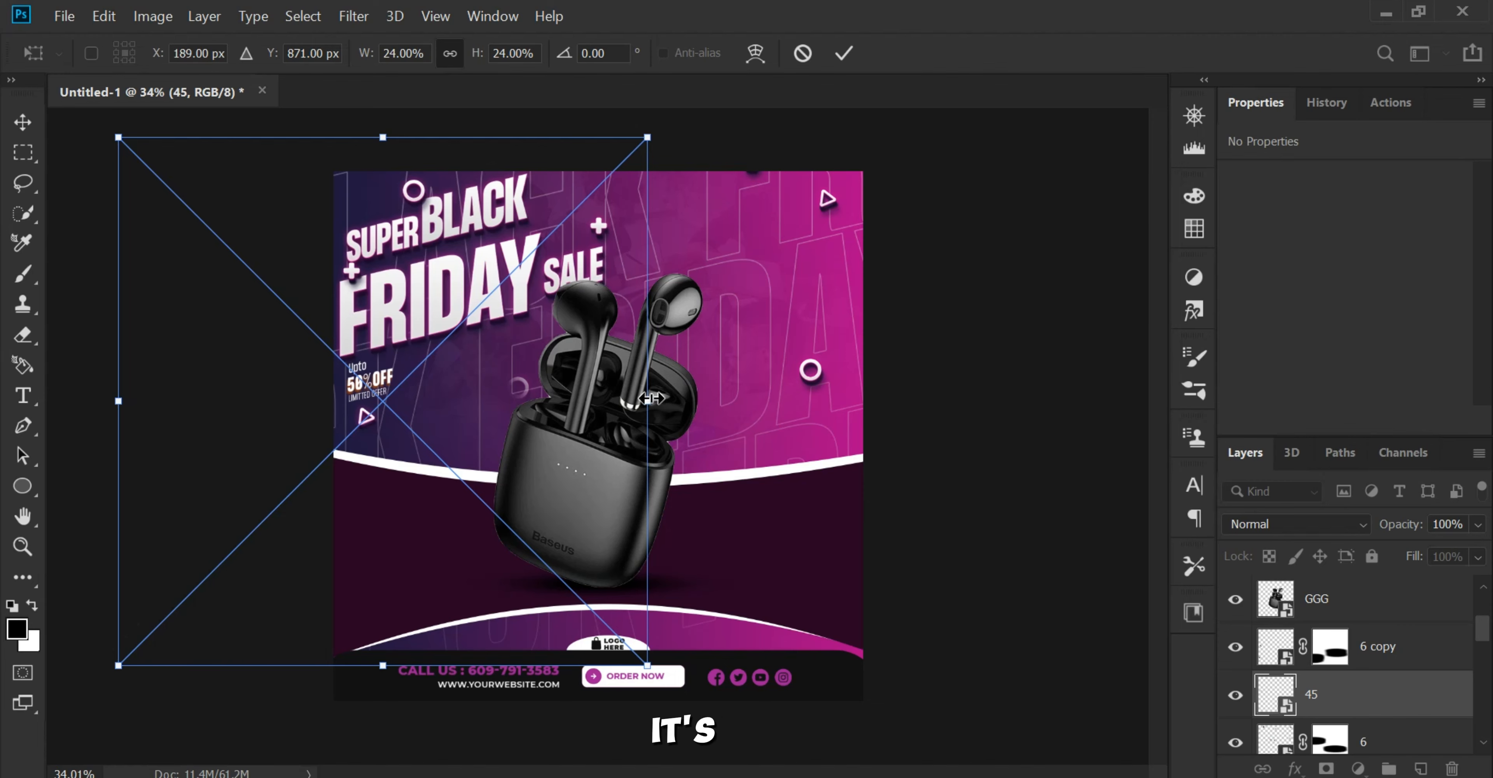
Step: Enlarge the 50% OFF text to about 0.67 in wide and place it at X 0.09 in, Y 2.39 in
drag(651, 398, 706, 398)
drag(370, 386, 340, 388)
click(935, 379)
scroll(385, 374, up, 5)
drag(430, 390, 580, 422)
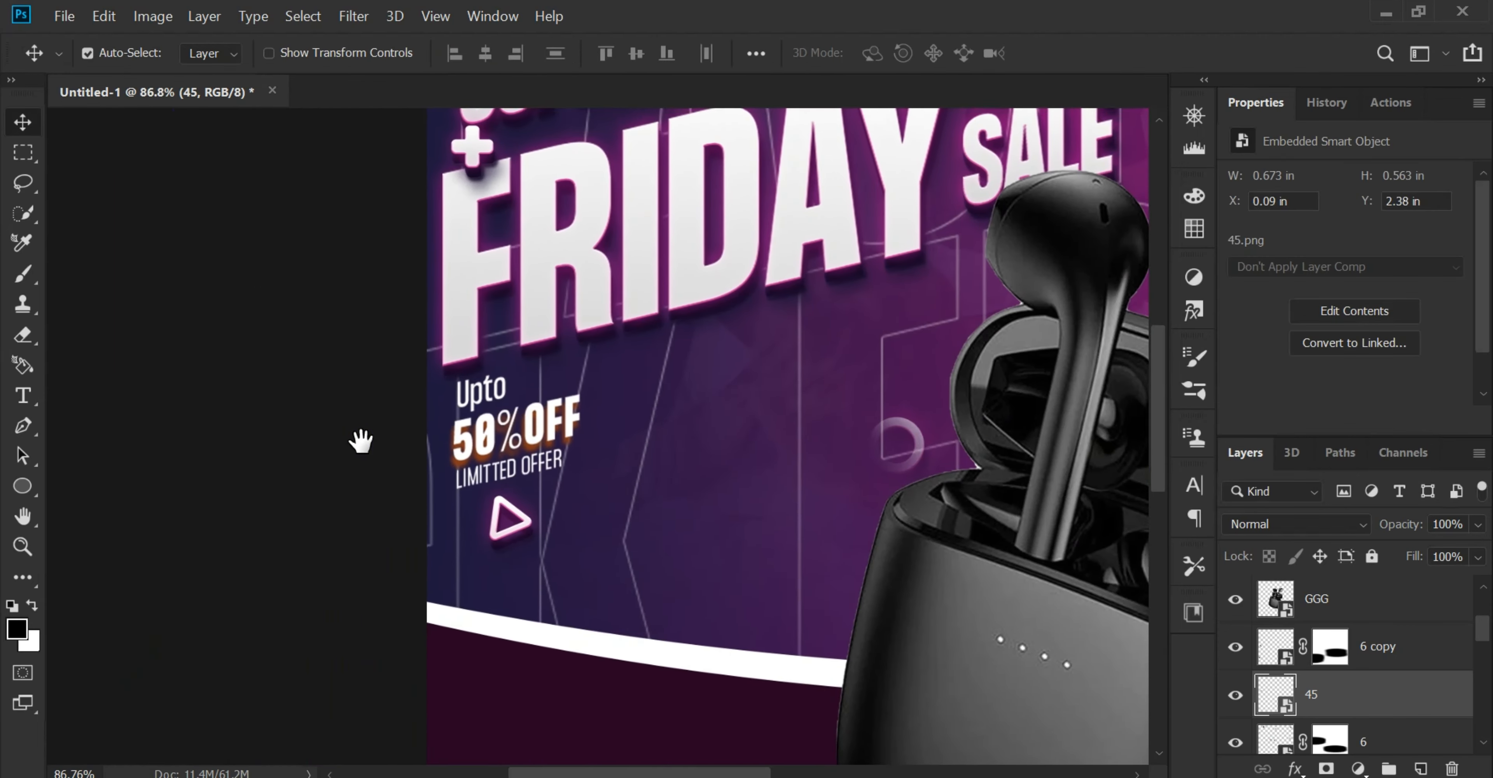
scroll(366, 449, down, 3)
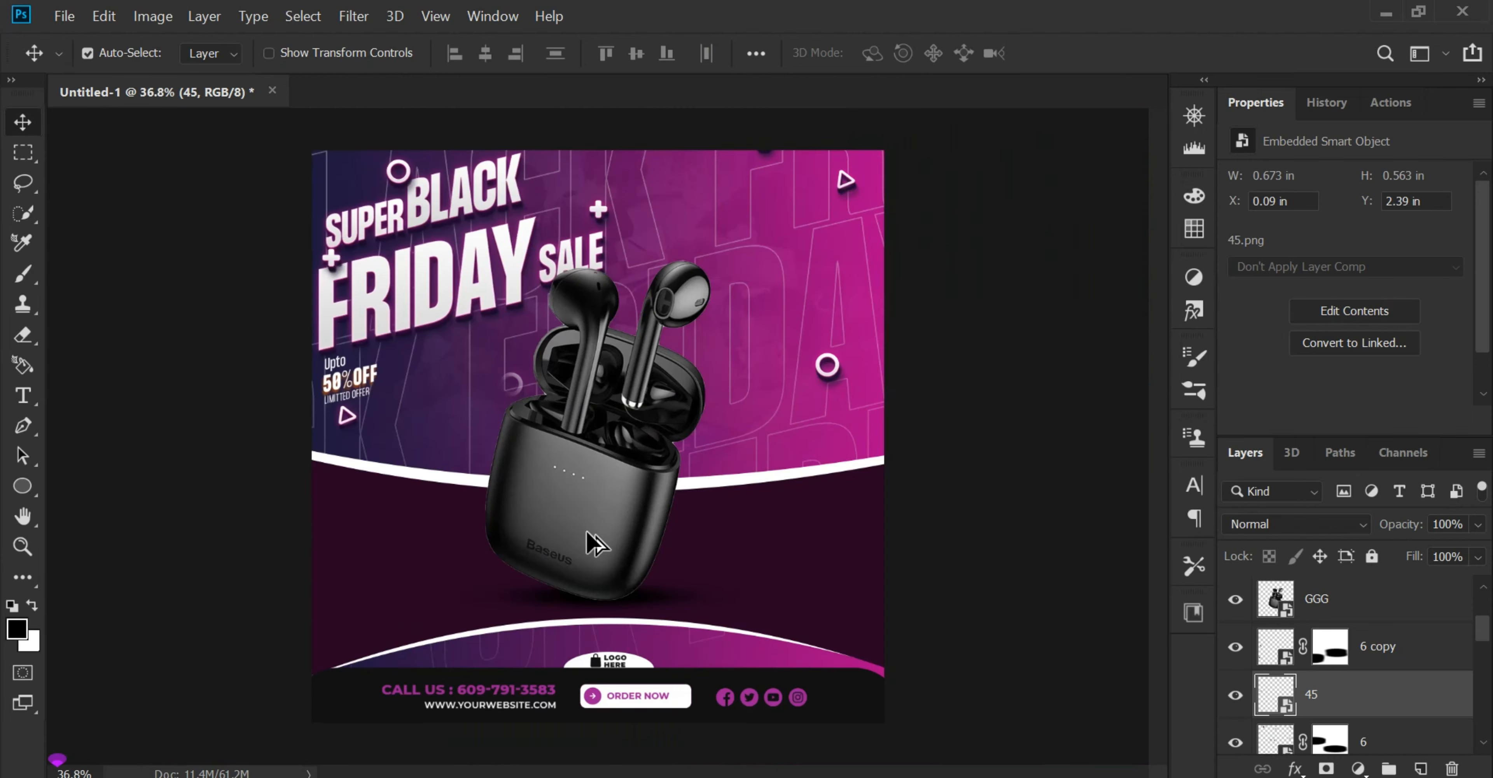
scroll(423, 517, down, 1)
click(1041, 438)
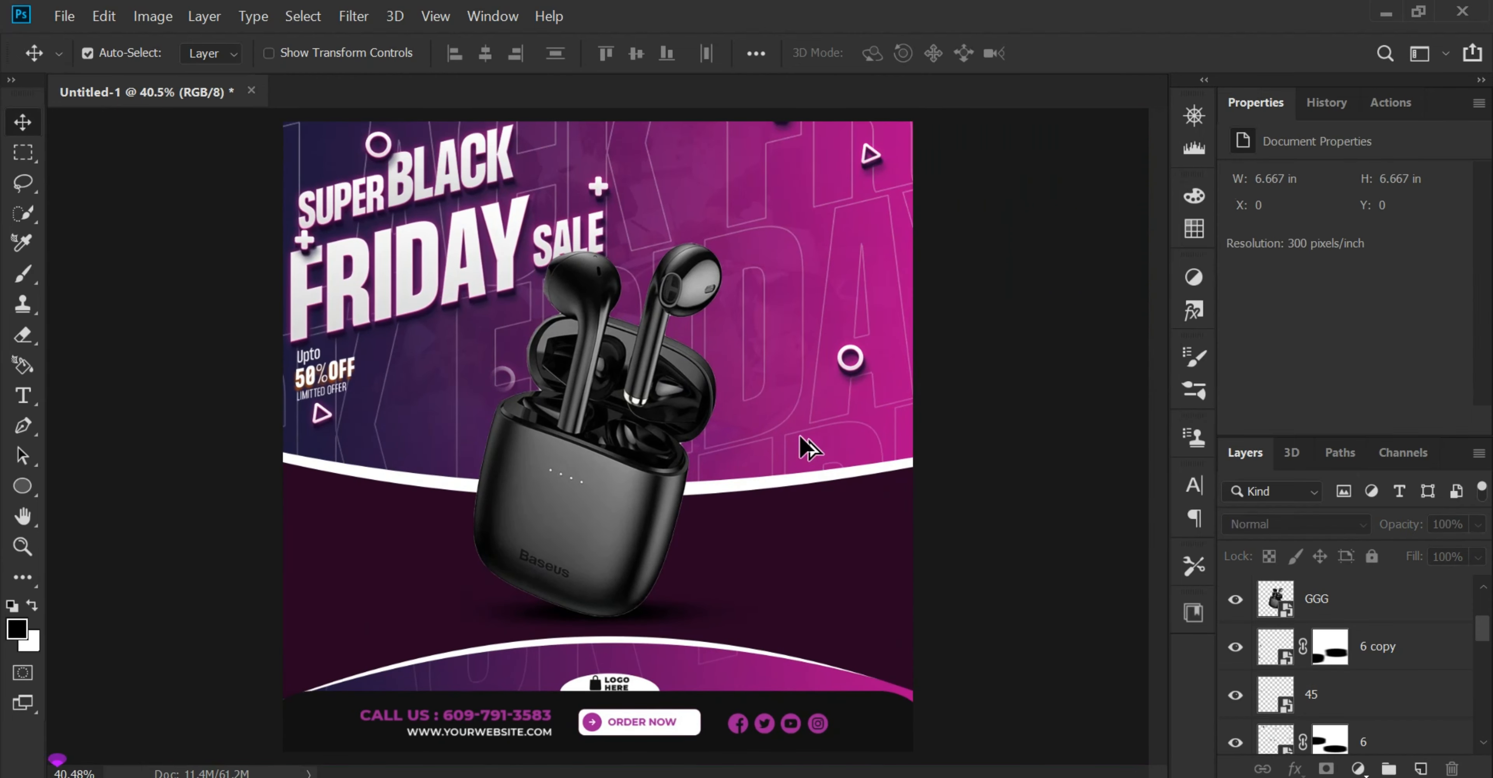
Step: Switch to folder A in the file explorer, review its image files and return to the poster
click(877, 776)
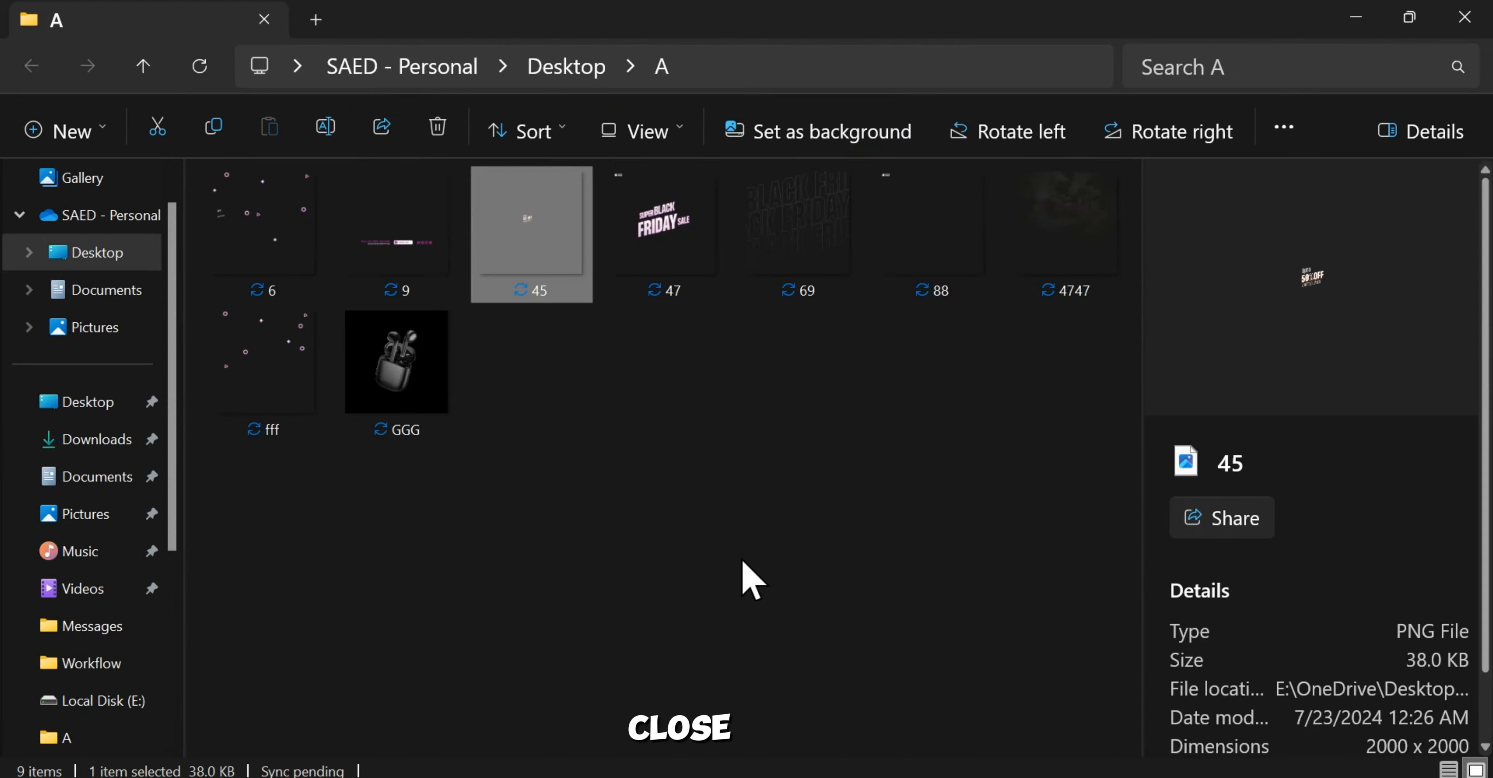
click(741, 560)
drag(1099, 516, 240, 246)
click(836, 560)
drag(1142, 441, 1230, 374)
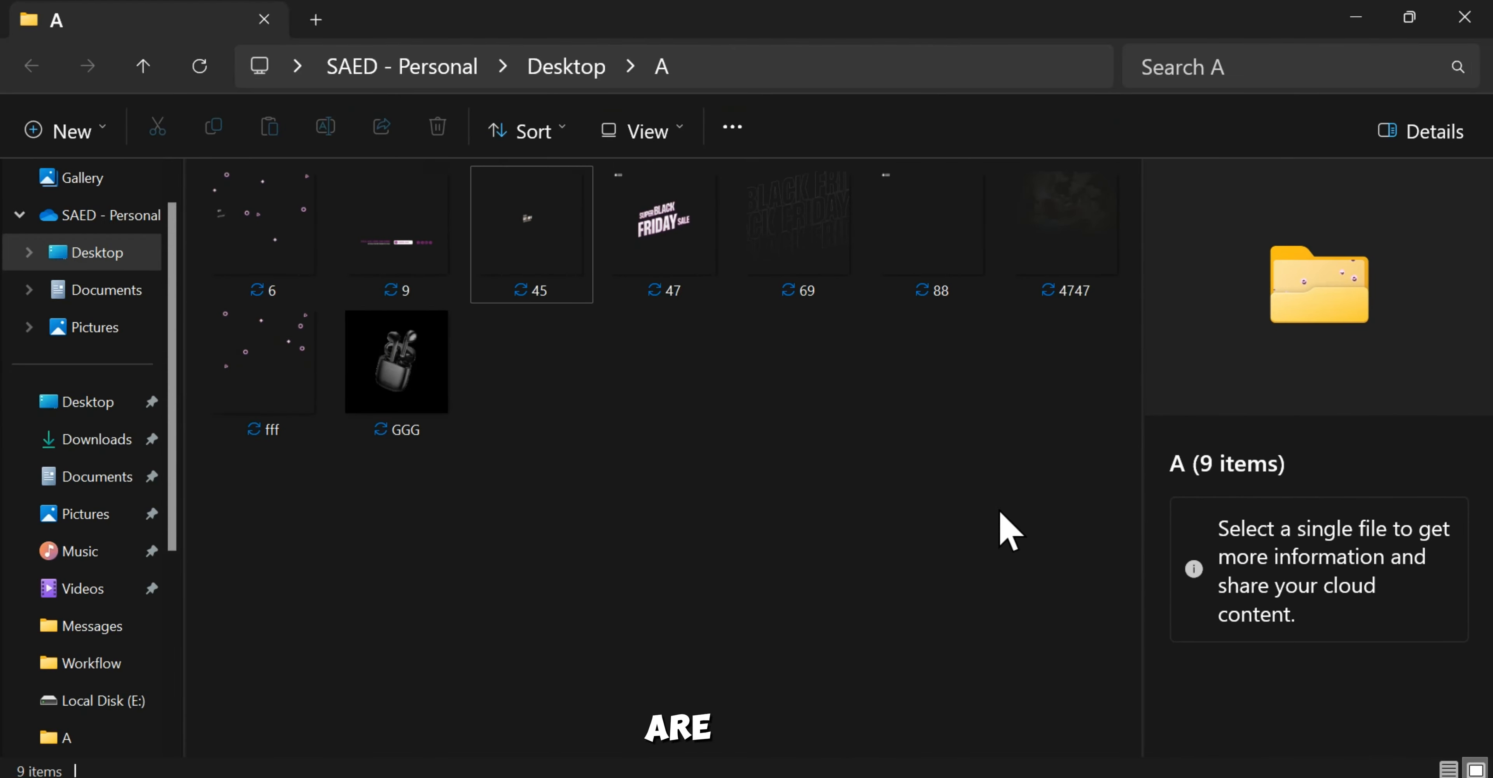
drag(1061, 557, 417, 255)
click(724, 464)
click(896, 768)
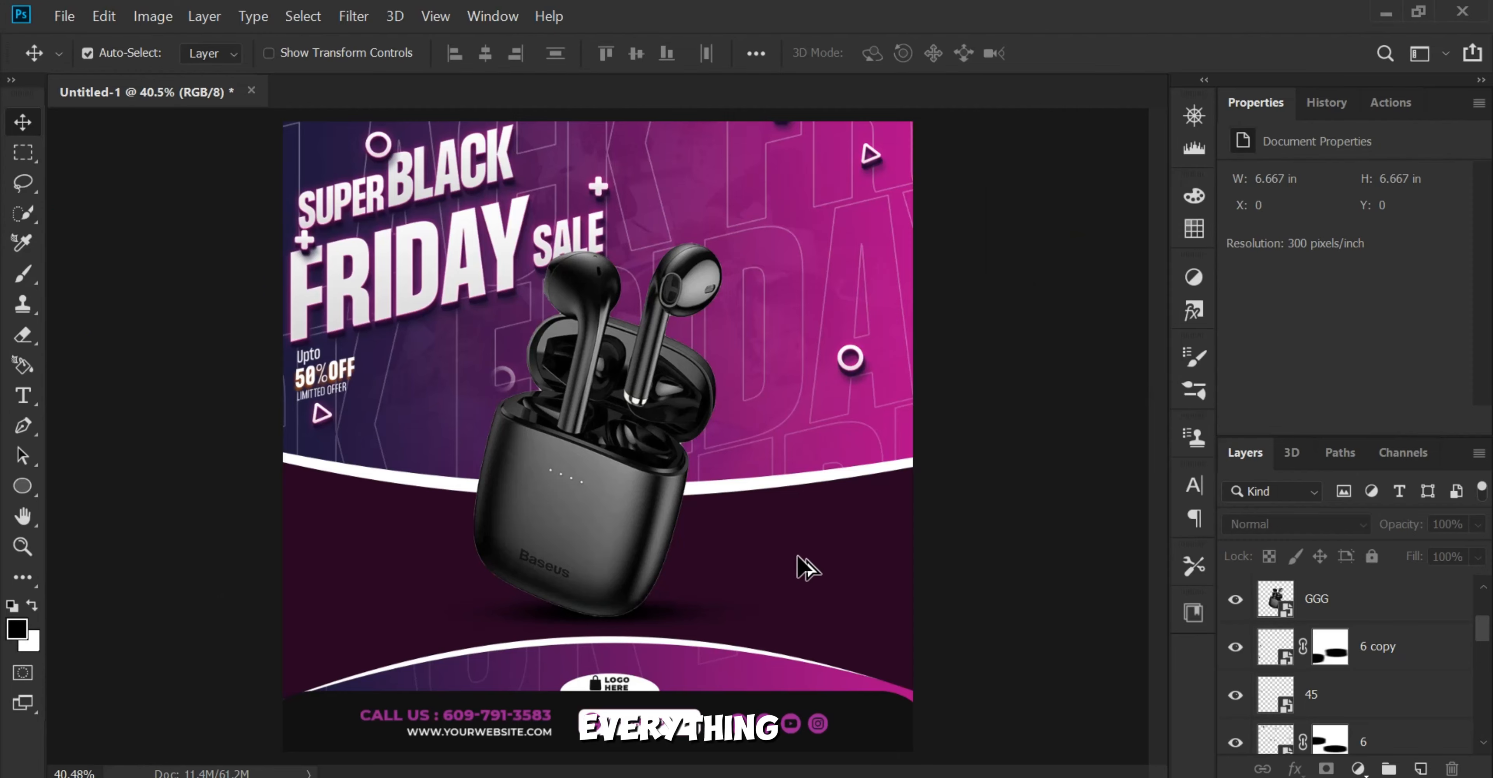
Step: Shift the decorative shapes of layer 6 slightly up and left, to X -0.09 in, Y -0.05 in
scroll(608, 580, up, 3)
drag(700, 556, 716, 533)
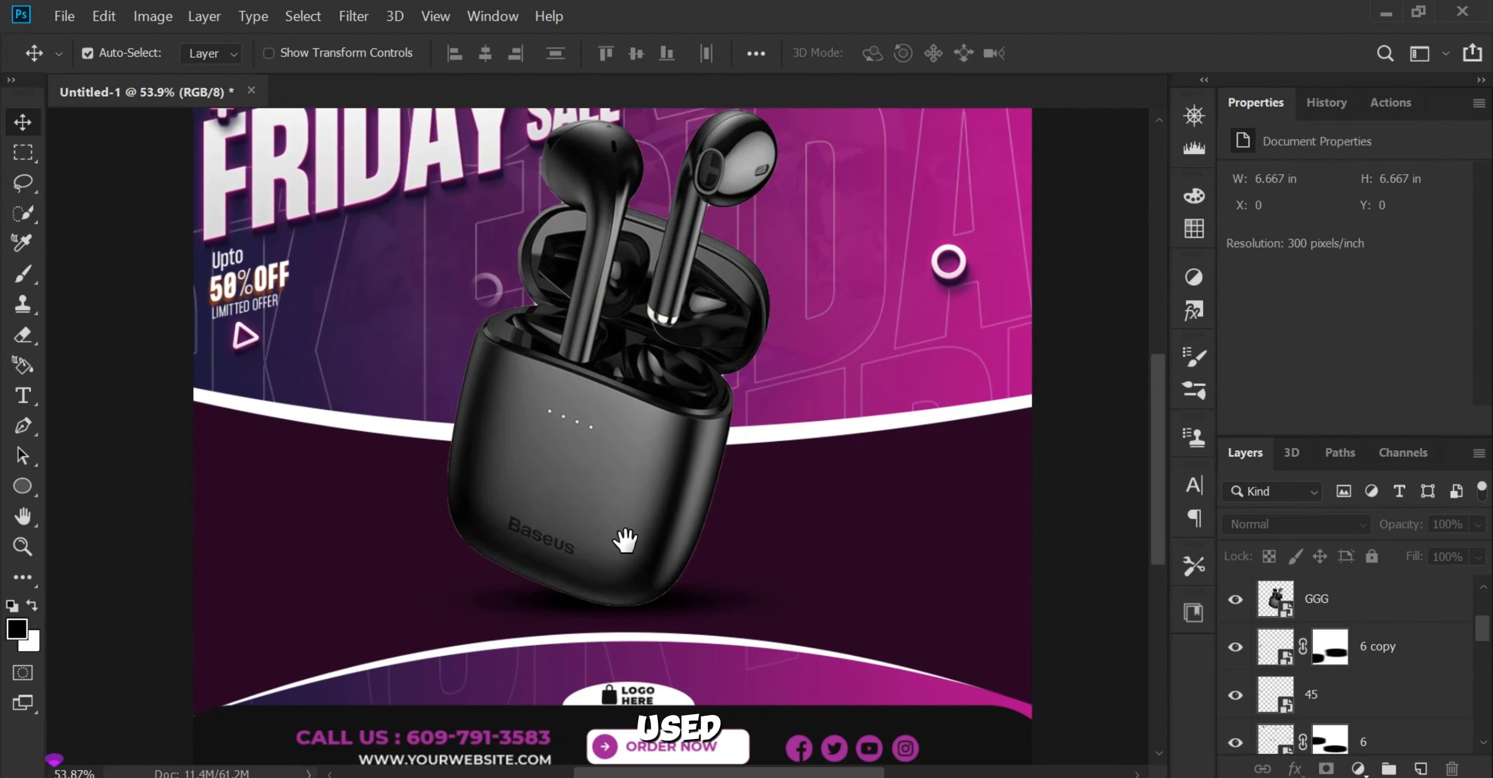
scroll(632, 550, down, 5)
scroll(627, 543, up, 2)
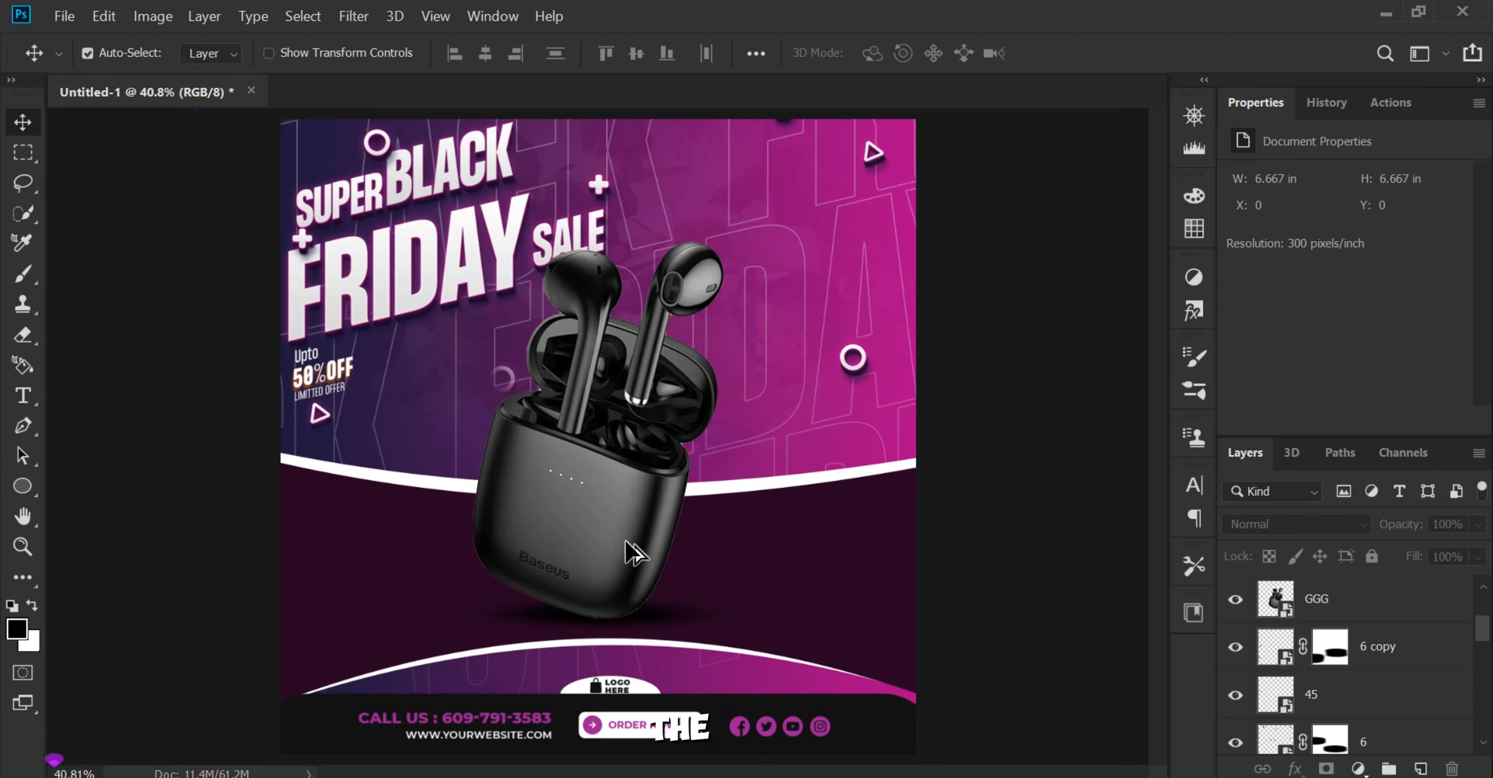
scroll(463, 270, up, 2)
drag(463, 268, 463, 322)
scroll(429, 220, up, 6)
drag(434, 234, 477, 378)
scroll(501, 362, up, 4)
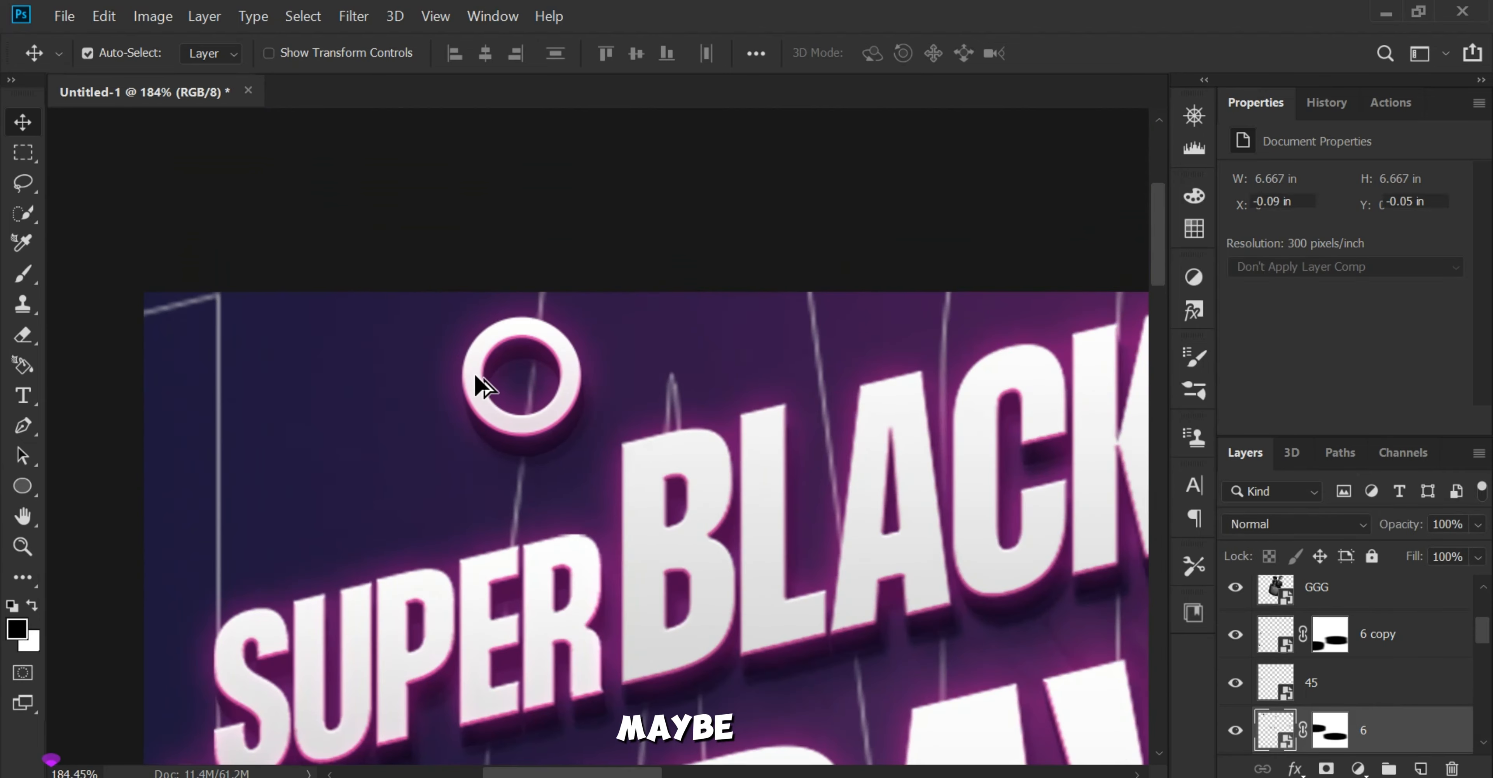
scroll(481, 384, down, 5)
scroll(348, 513, up, 3)
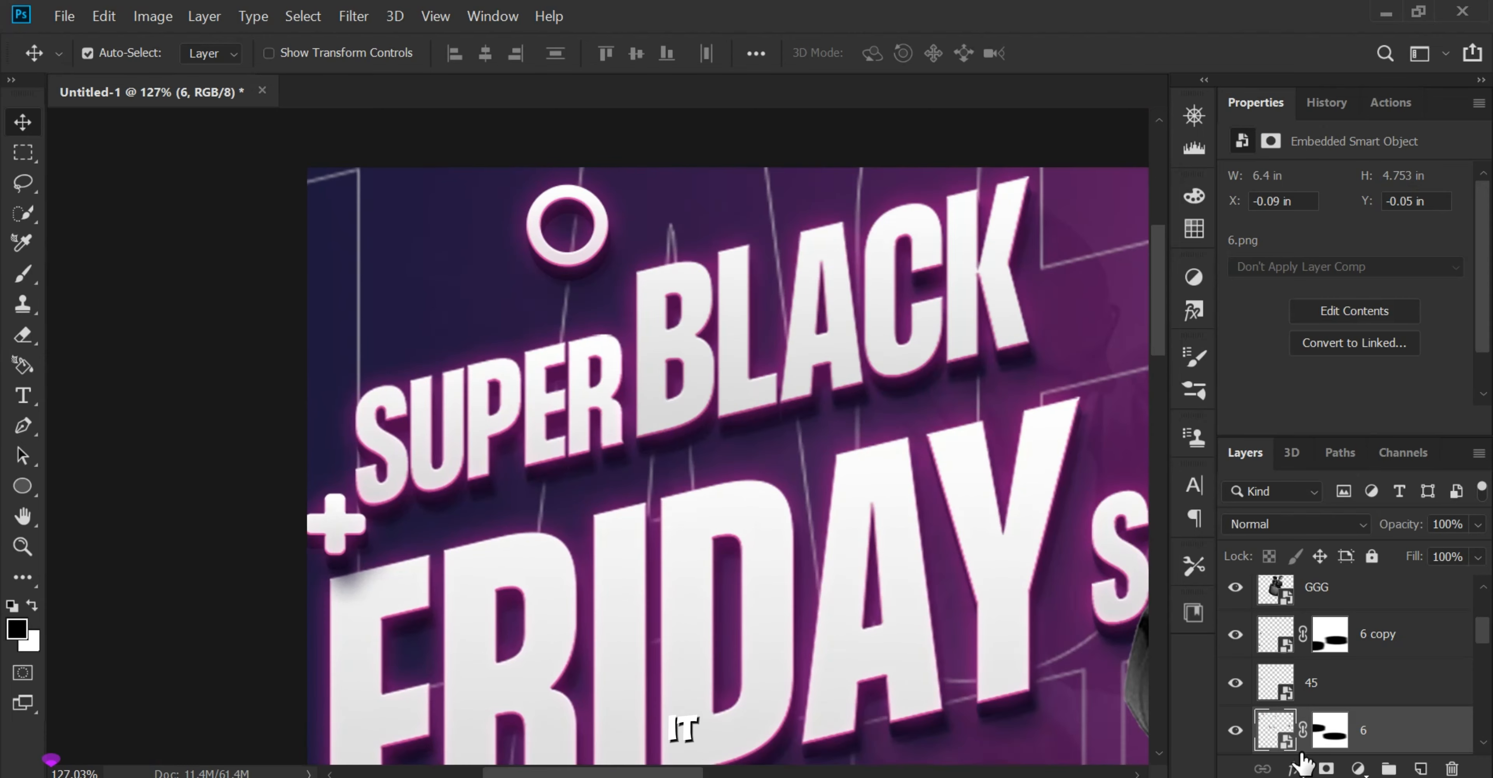
Step: Paint out the plus shape beside the F of FRIDAY on layer 6's mask
click(23, 274)
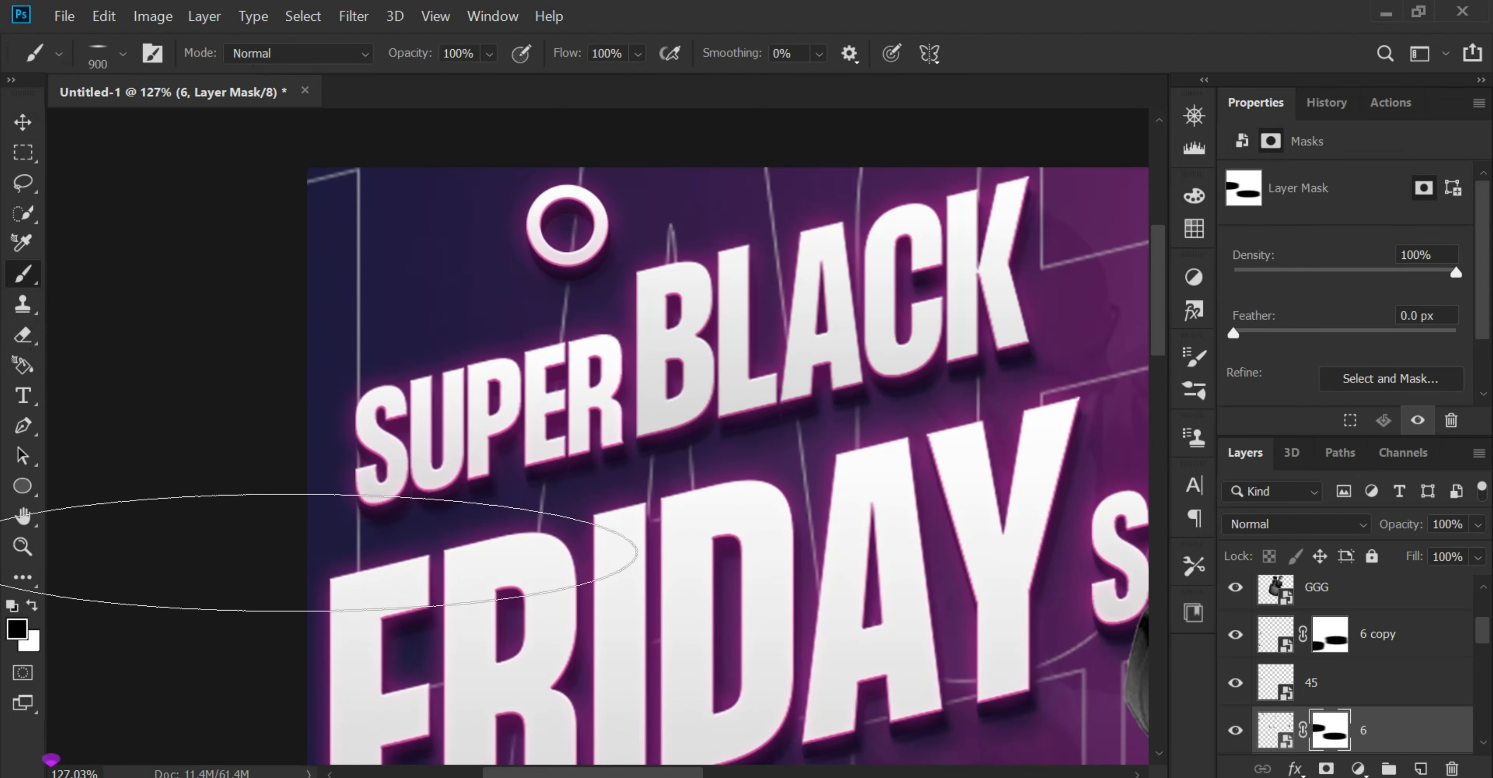
click(11, 123)
scroll(581, 376, down, 5)
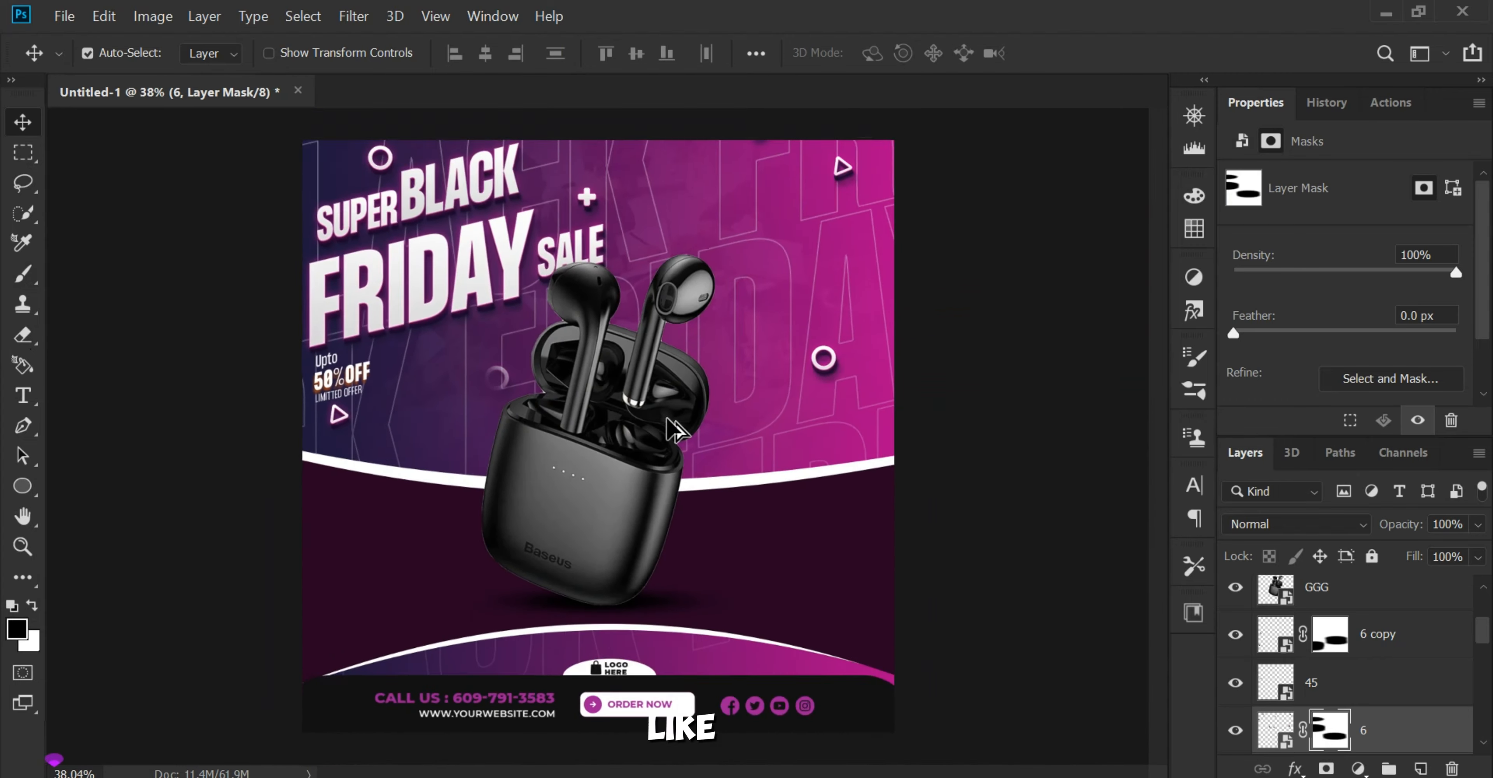
Step: Restore the faded ring beside the earbuds case by painting white over it on layer 6's mask
scroll(427, 380, up, 2)
scroll(423, 380, up, 5)
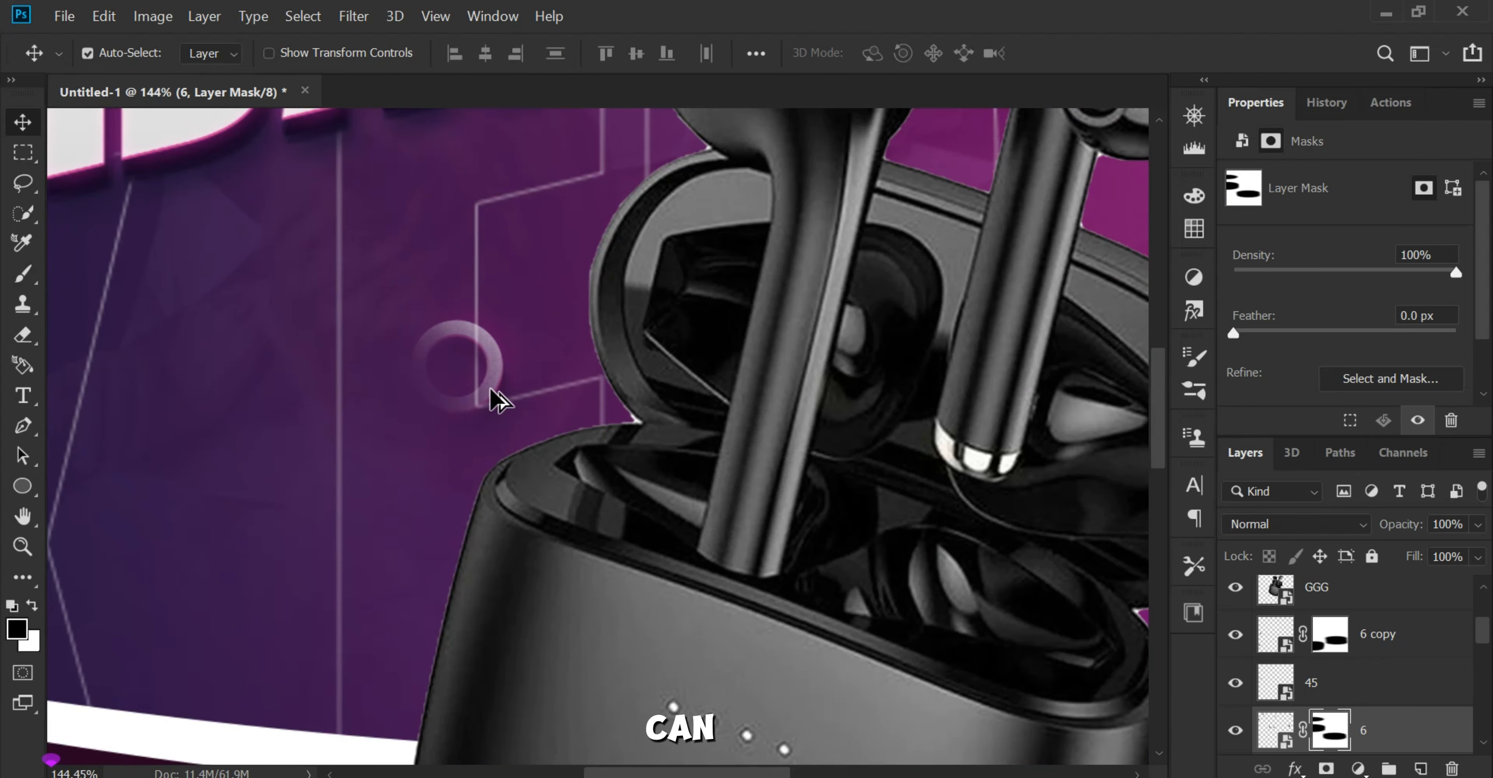
click(23, 274)
key(x)
click(523, 365)
key(ctrl+d)
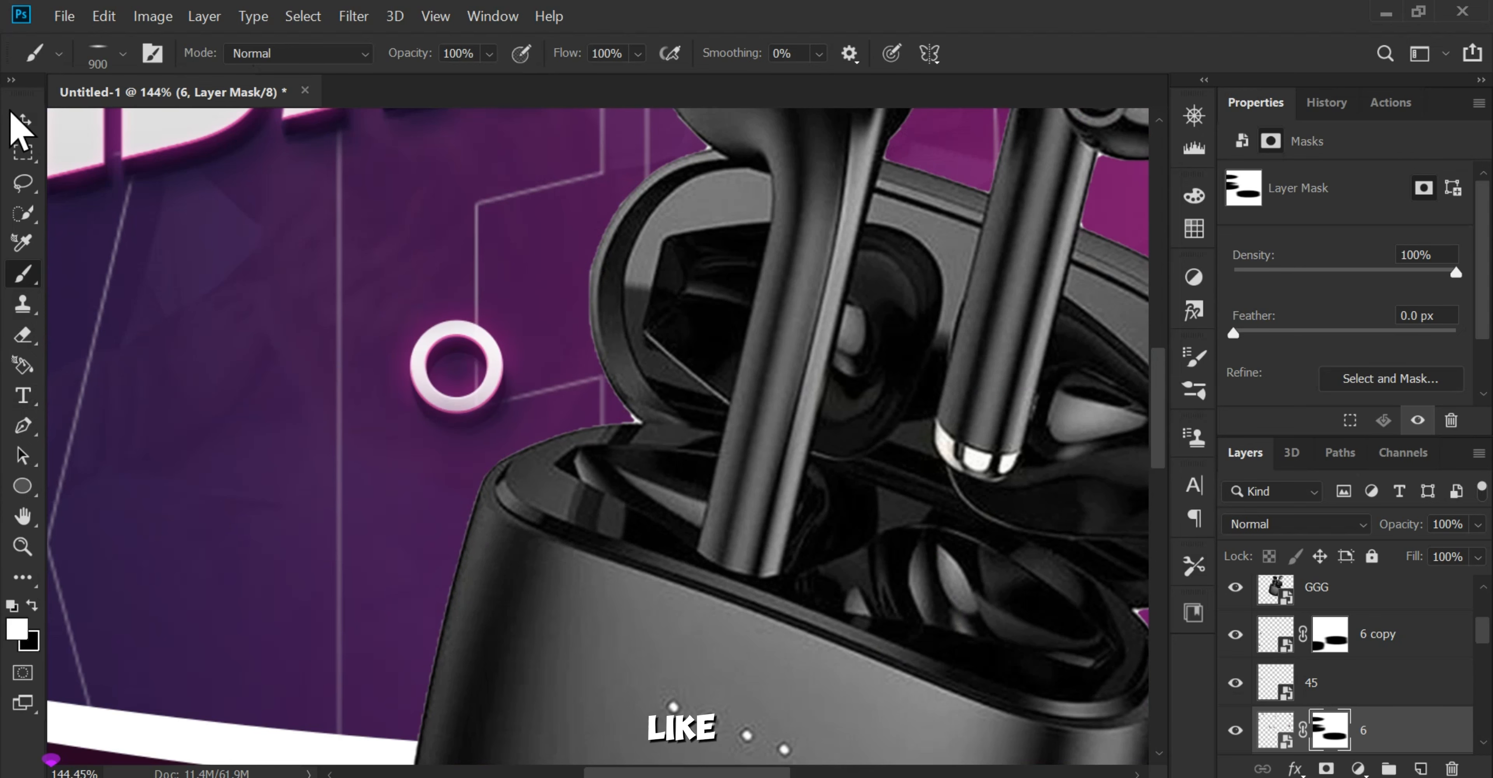
click(23, 121)
scroll(583, 347, down, 5)
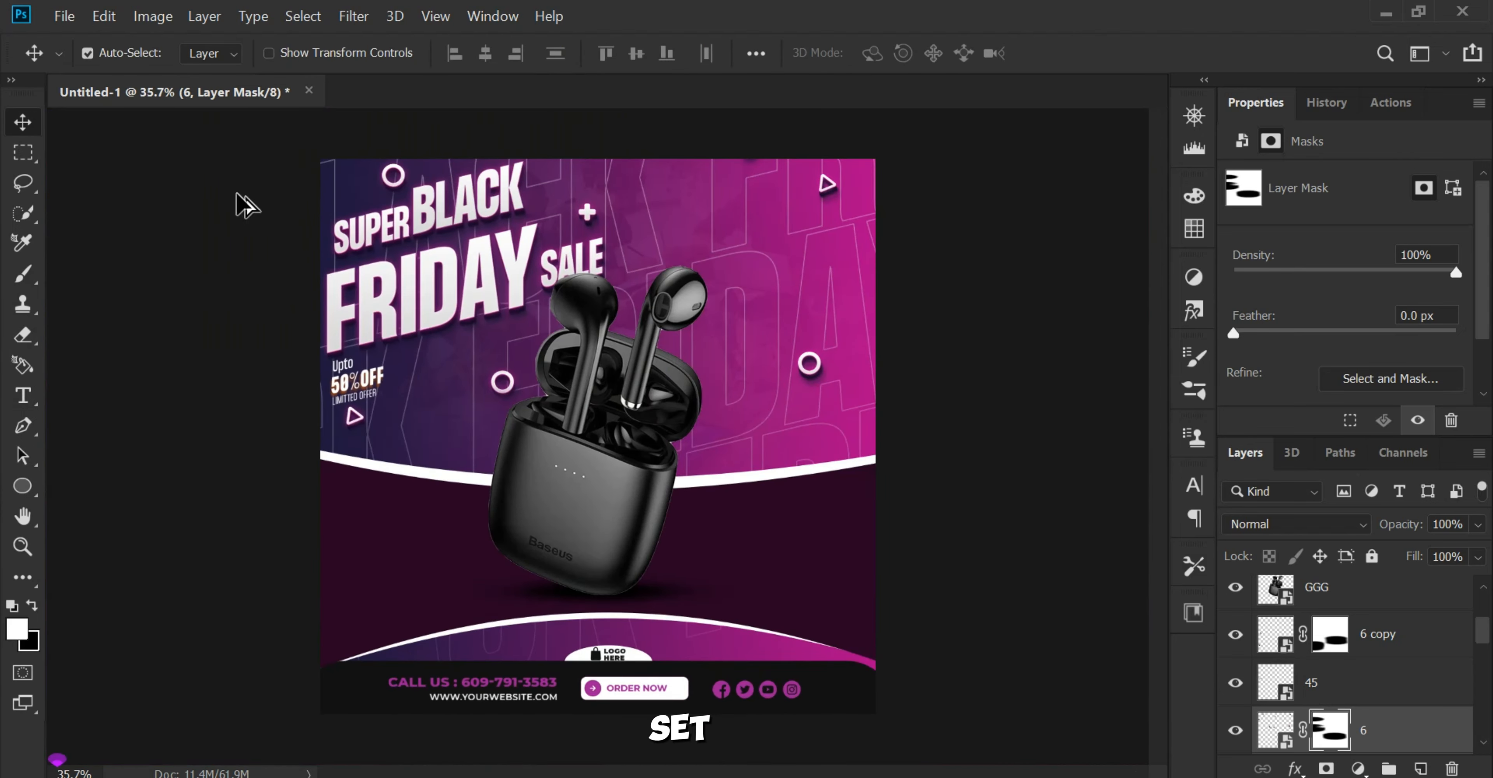
Step: Select the earbuds layer GGG and add a new empty layer above it
scroll(722, 391, up, 5)
drag(630, 396, 696, 429)
click(640, 542)
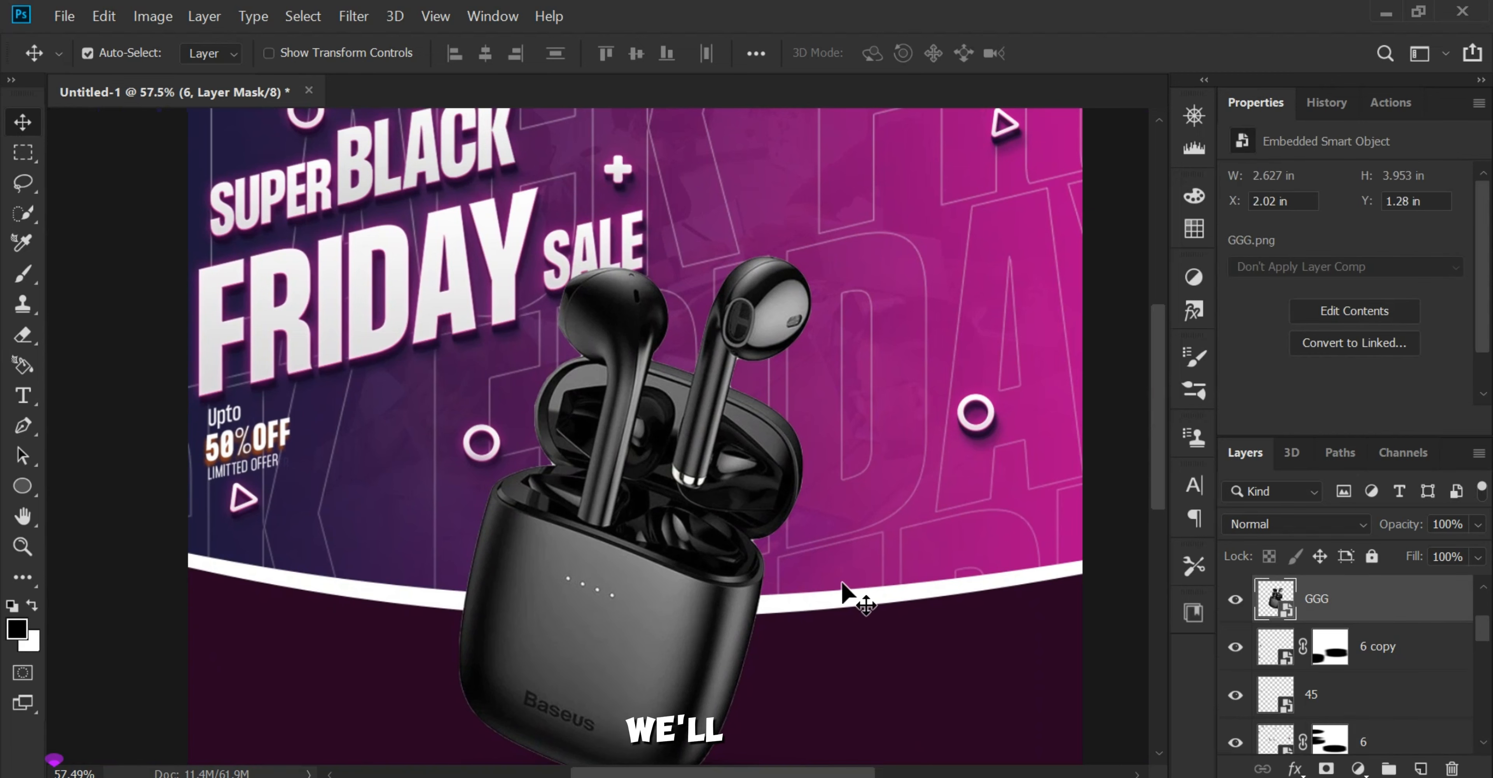
click(1421, 770)
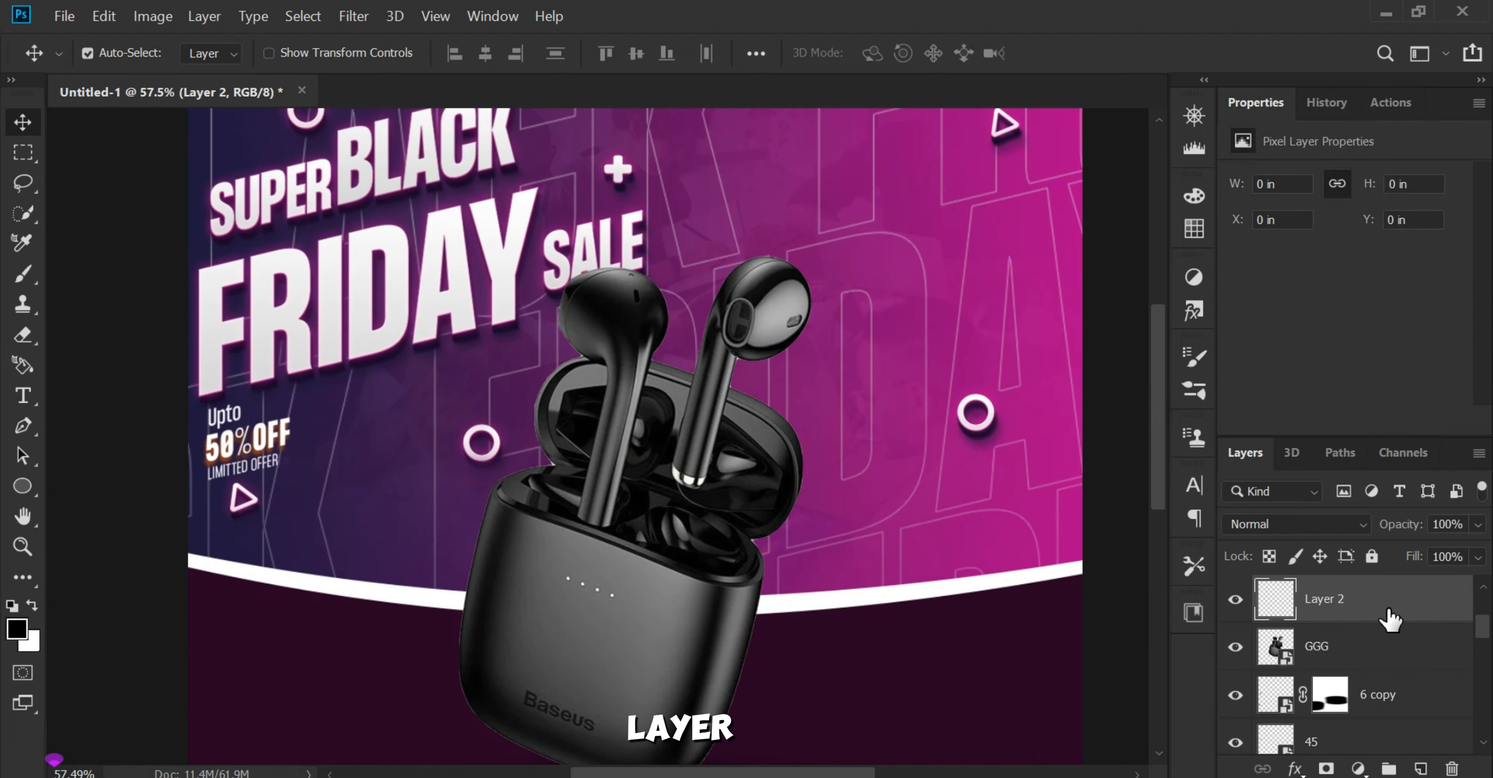
right_click(1420, 597)
click(1167, 480)
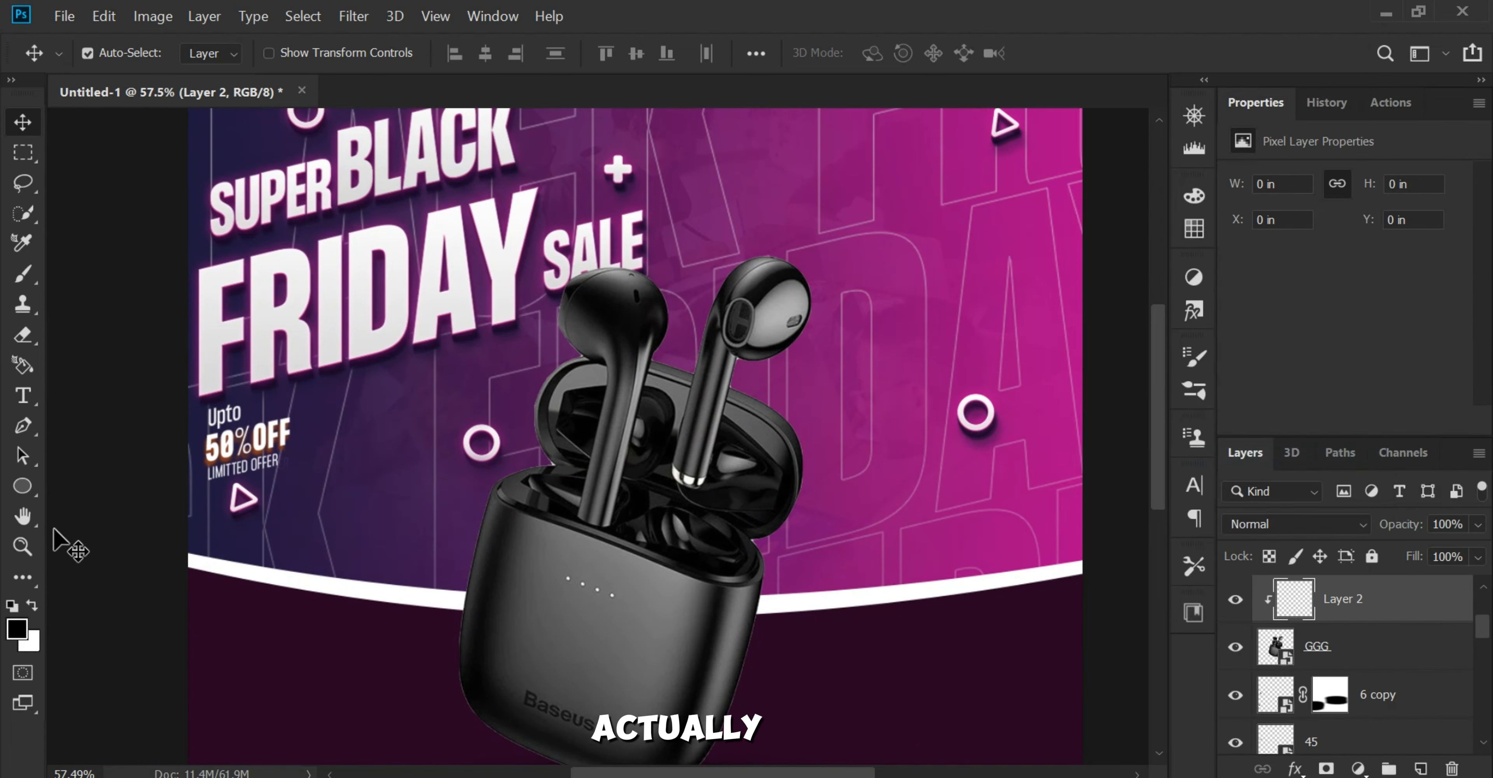
key(ctrl+alt+g)
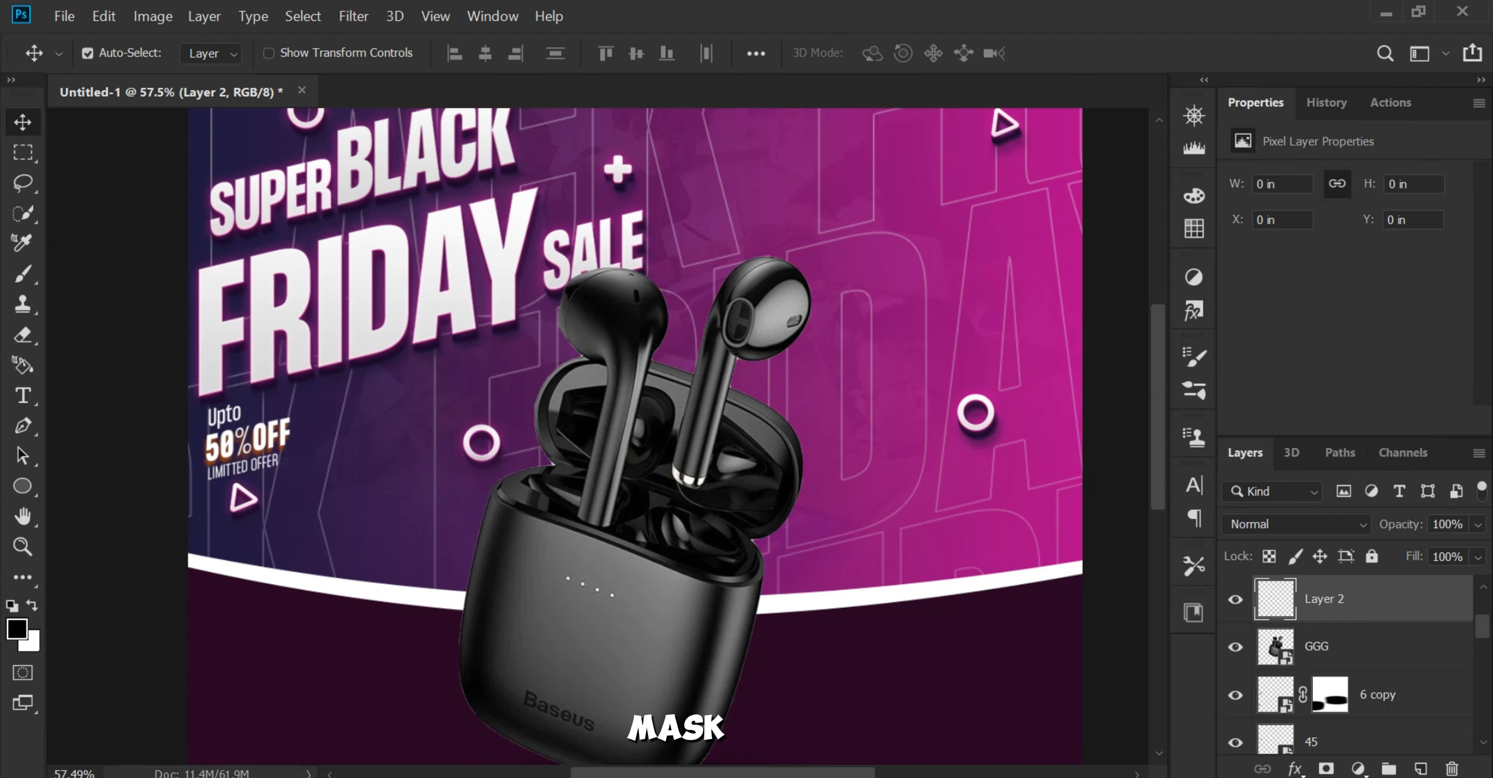
Step: Set the foreground color to bright magenta #db1bbb and Layer 2's blend mode to Screen
click(26, 629)
click(867, 142)
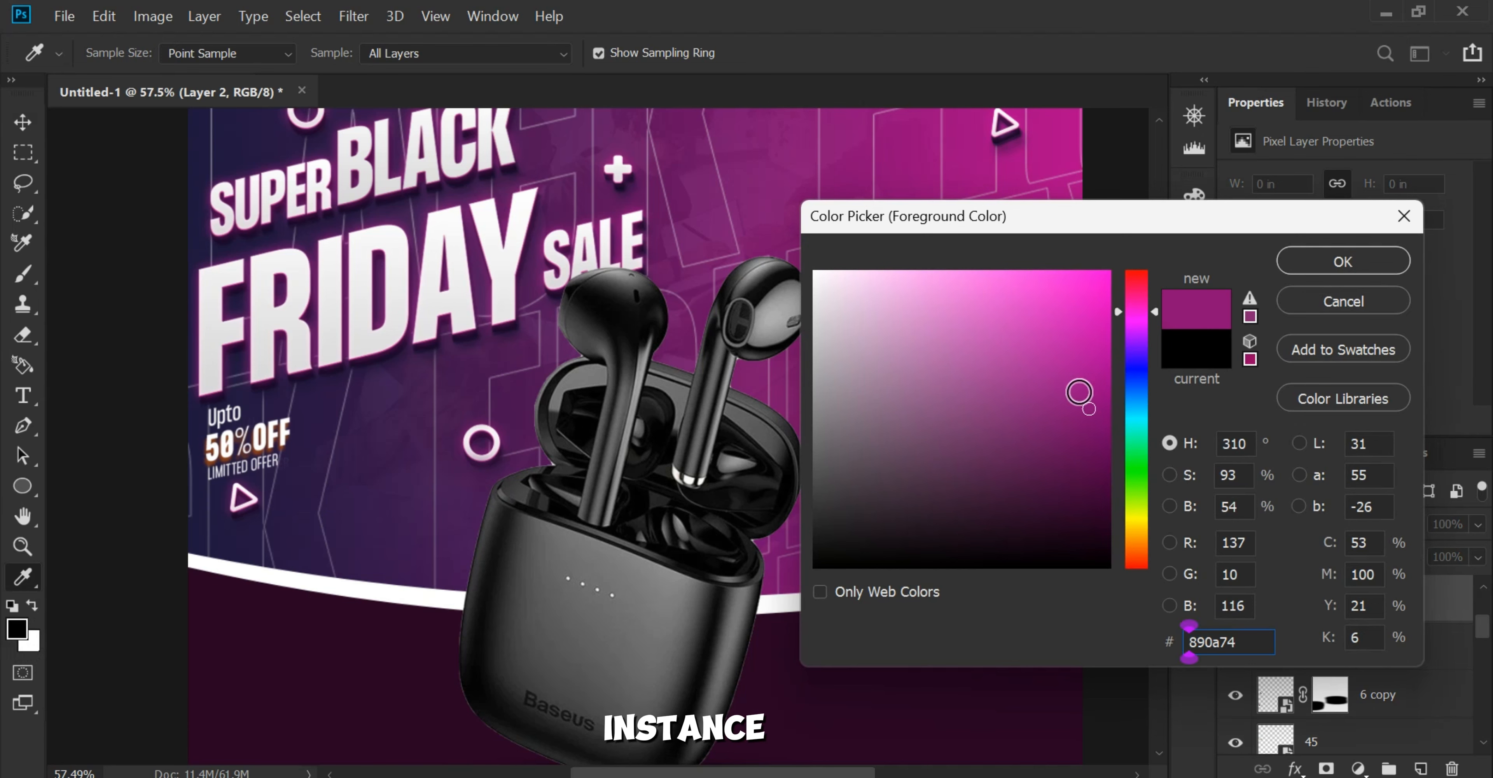
click(1074, 331)
drag(1074, 331, 1074, 313)
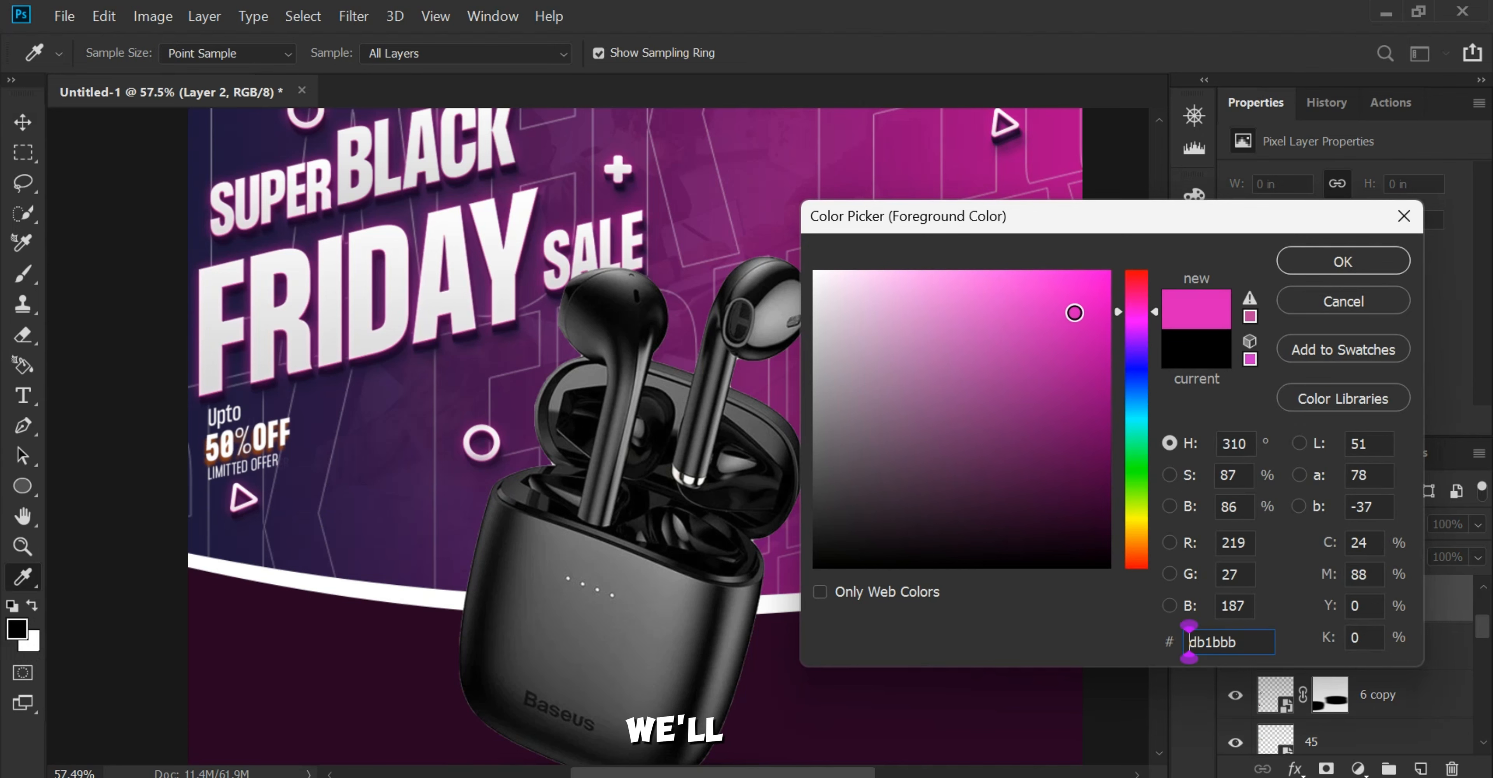
click(1330, 258)
click(1288, 522)
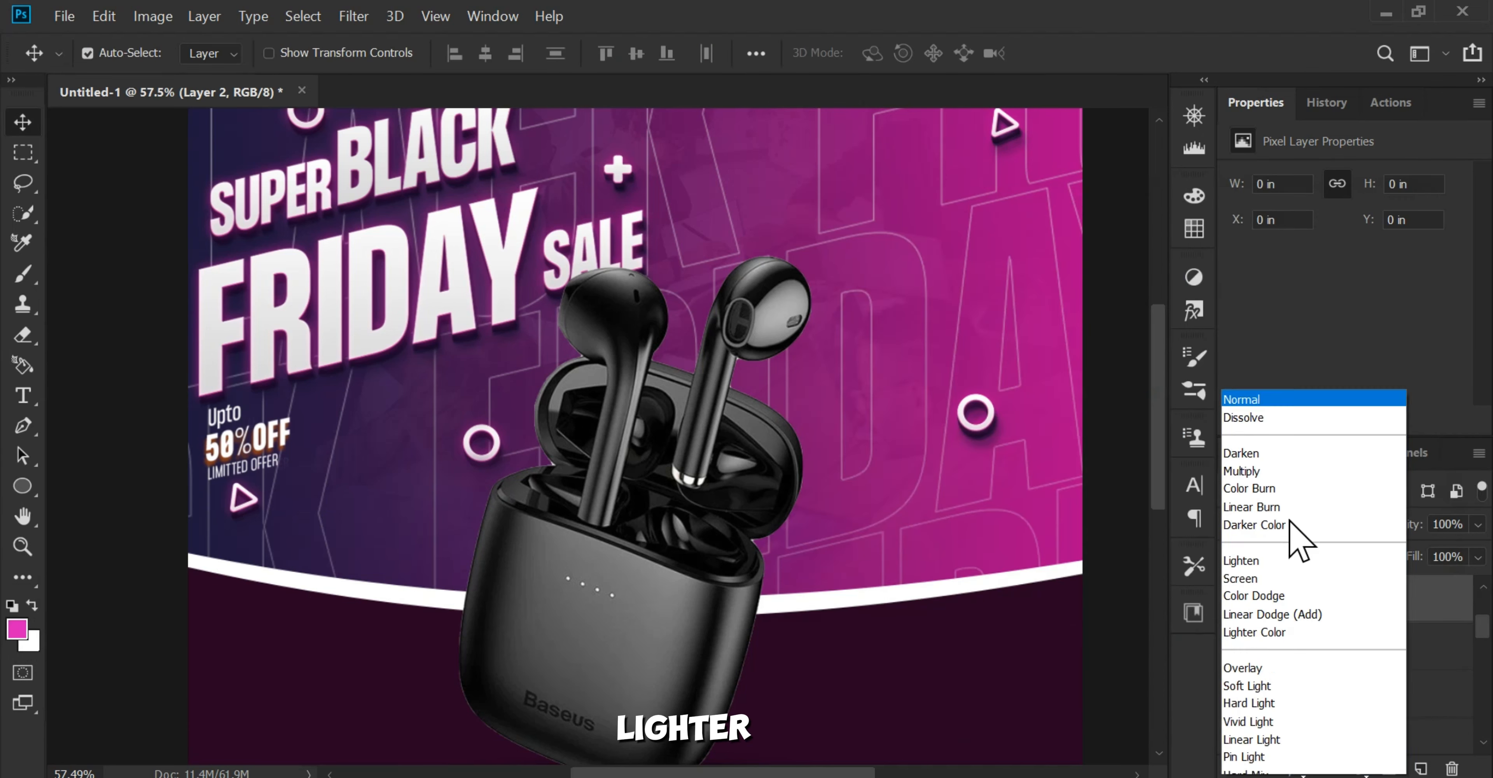
click(1288, 387)
Step: Set up the Brush tool with the Soft Round brush and 50% flow
click(25, 273)
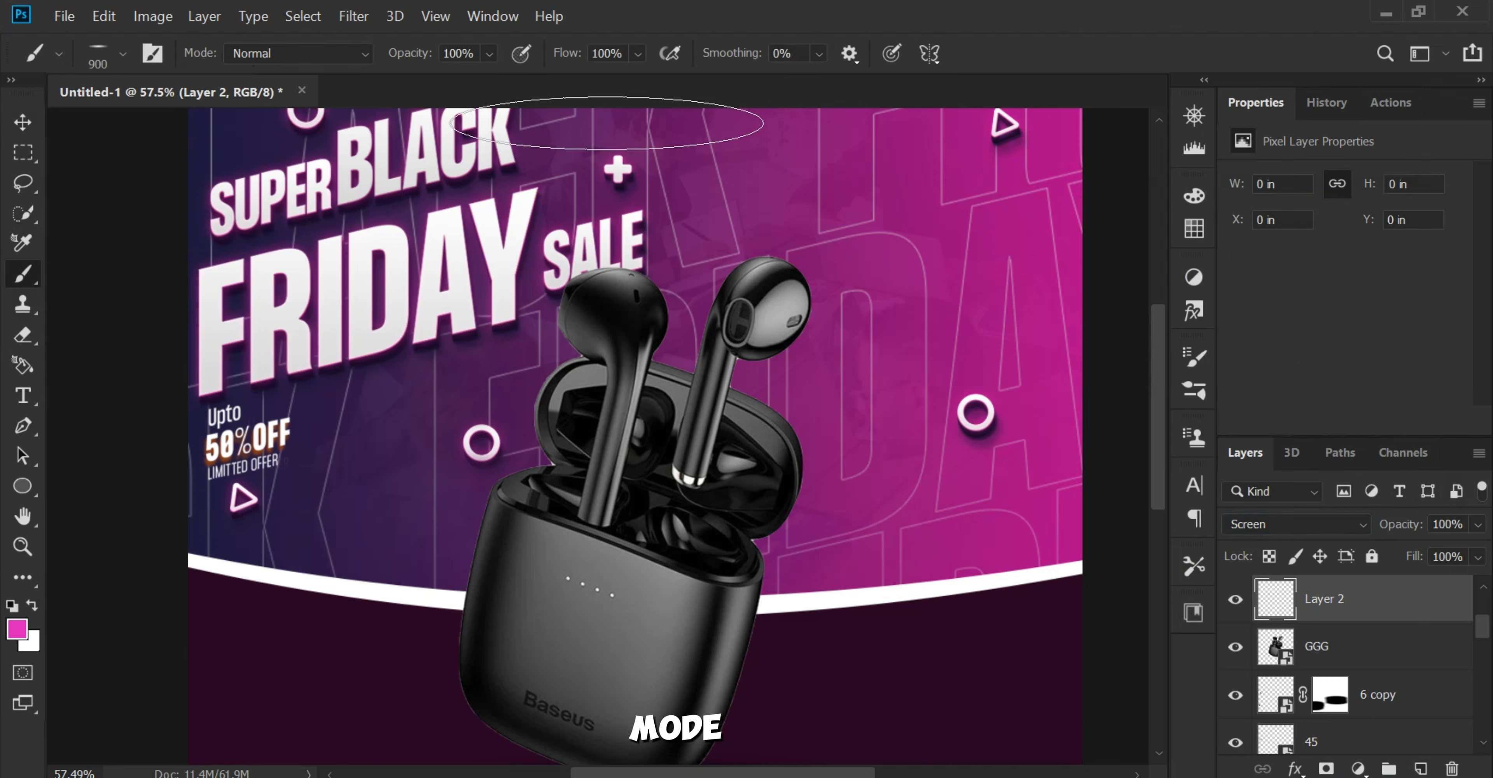
click(638, 55)
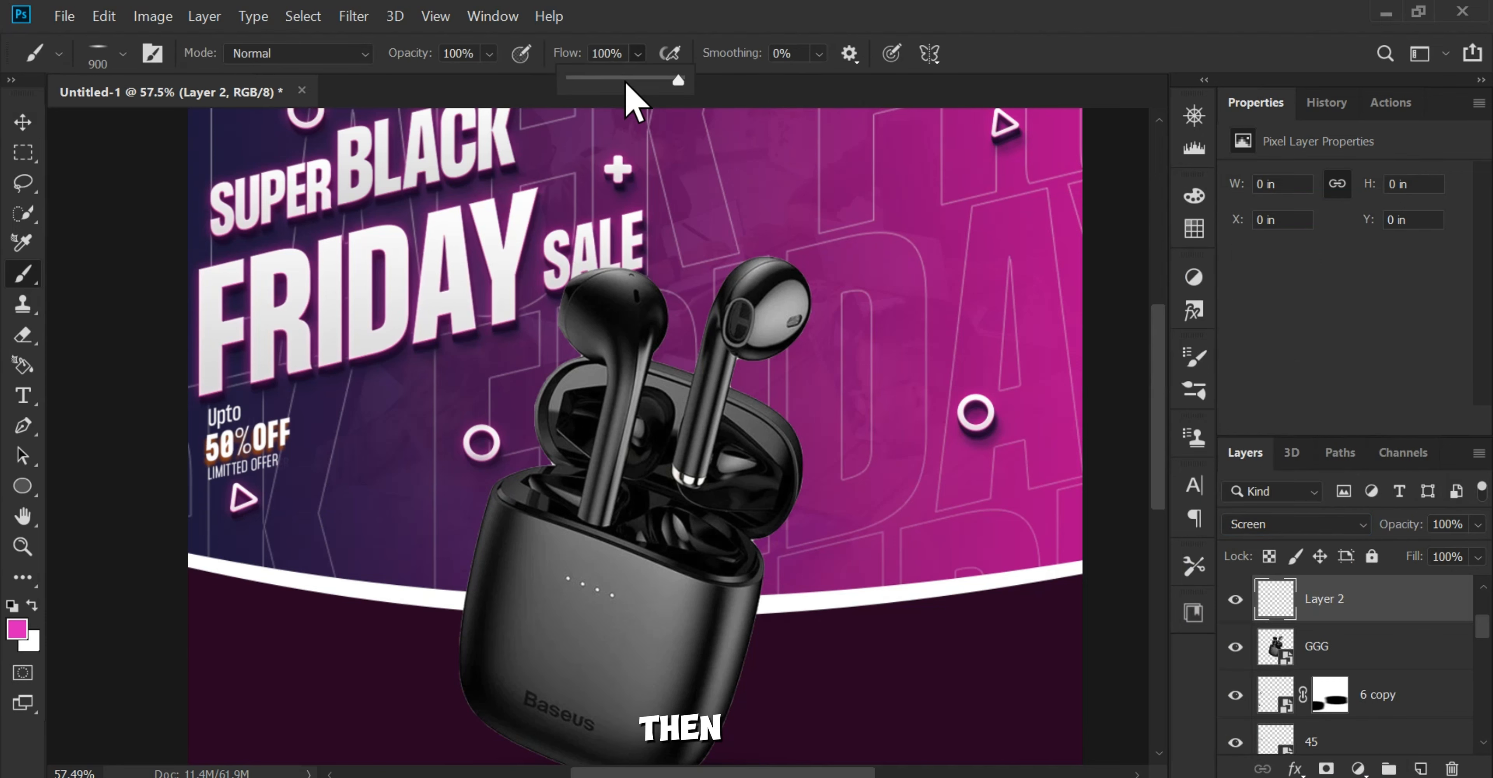
click(550, 424)
scroll(780, 419, up, 3)
drag(780, 419, 749, 469)
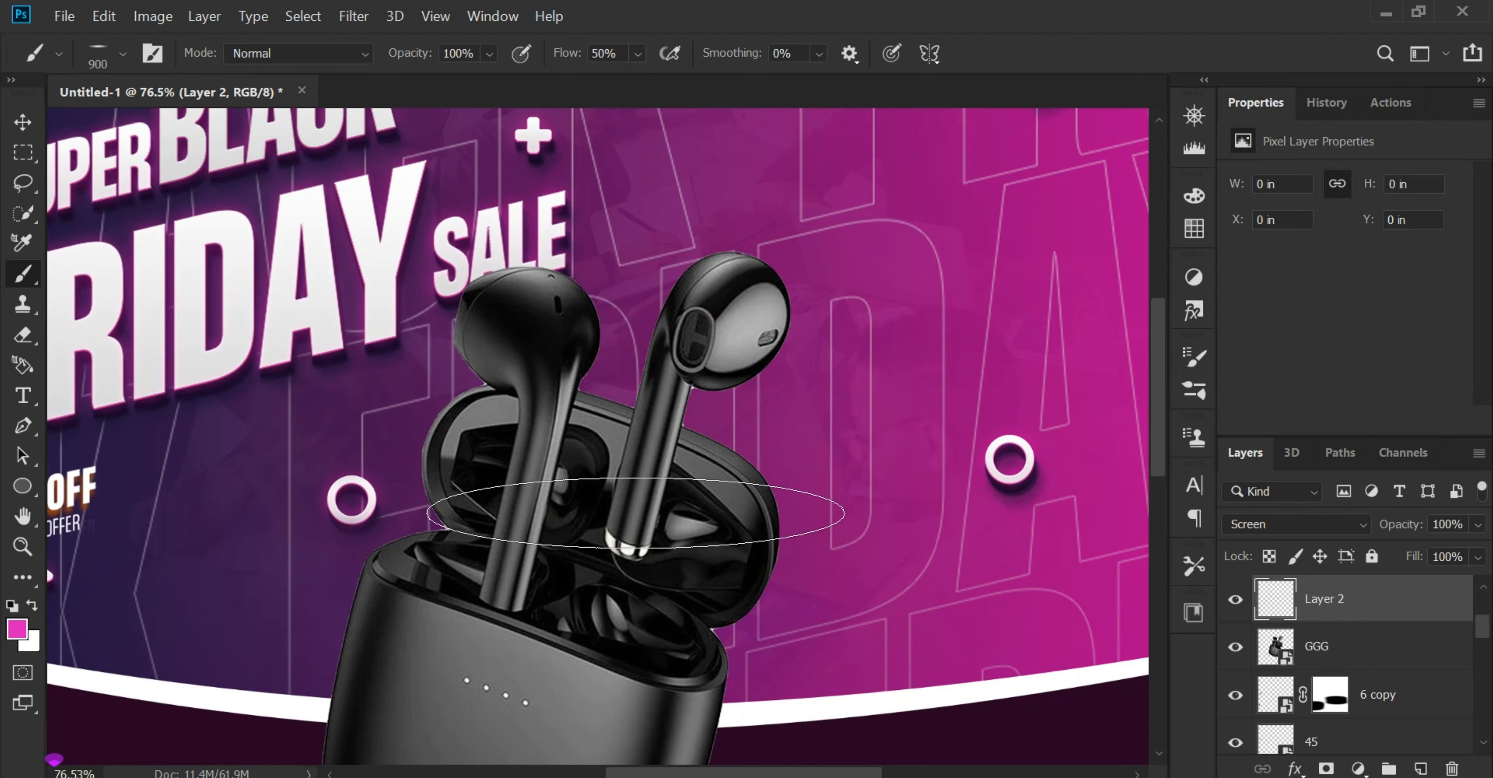
click(101, 60)
click(83, 227)
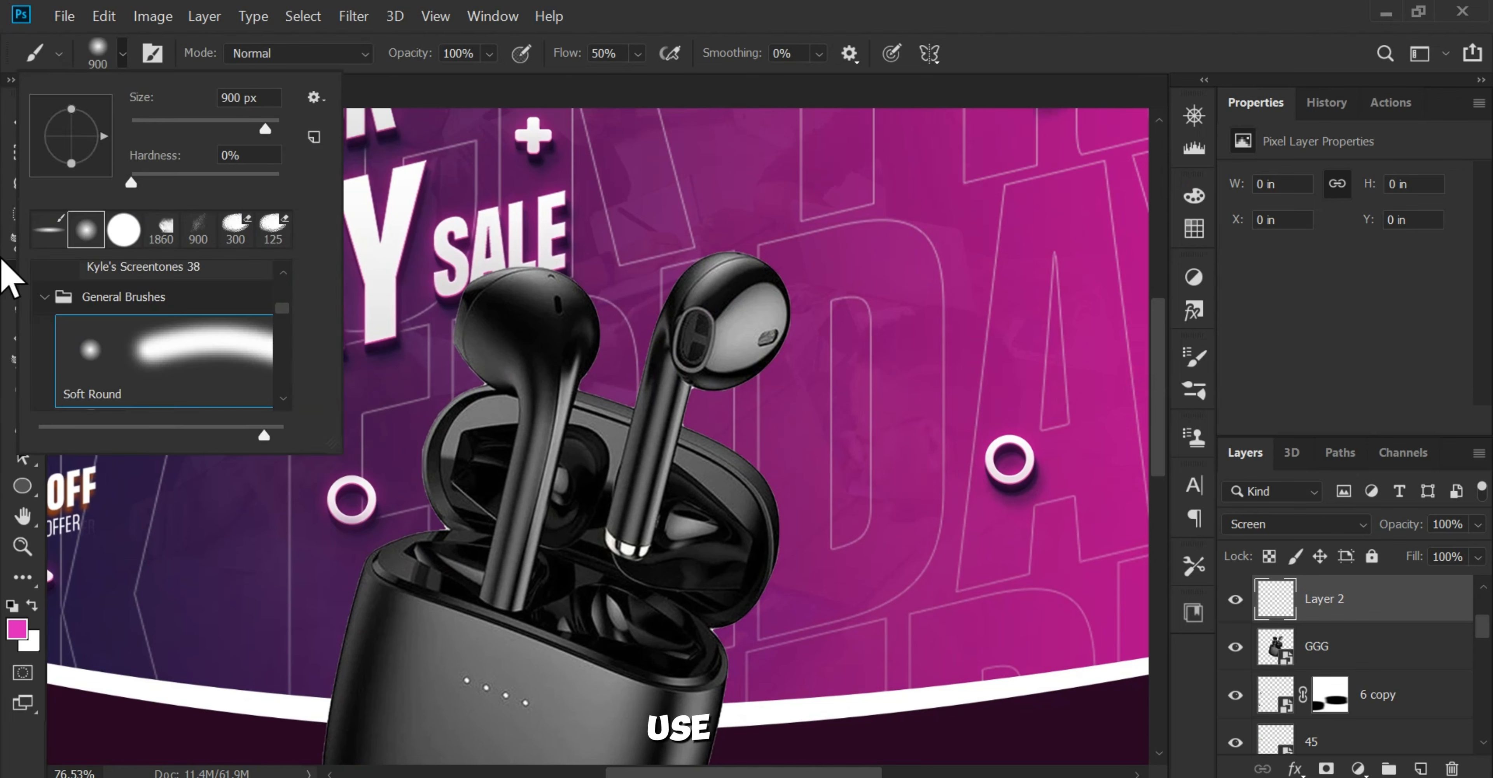
click(4, 261)
Step: Paint a soft magenta glow over the head of the right earbud with a brush of about 250 px
key(bracketleft)
key(bracketleft)
key(bracketleft)
key(bracketleft)
key(bracketleft)
key(bracketleft)
key(bracketleft)
key(bracketleft)
key(bracketleft)
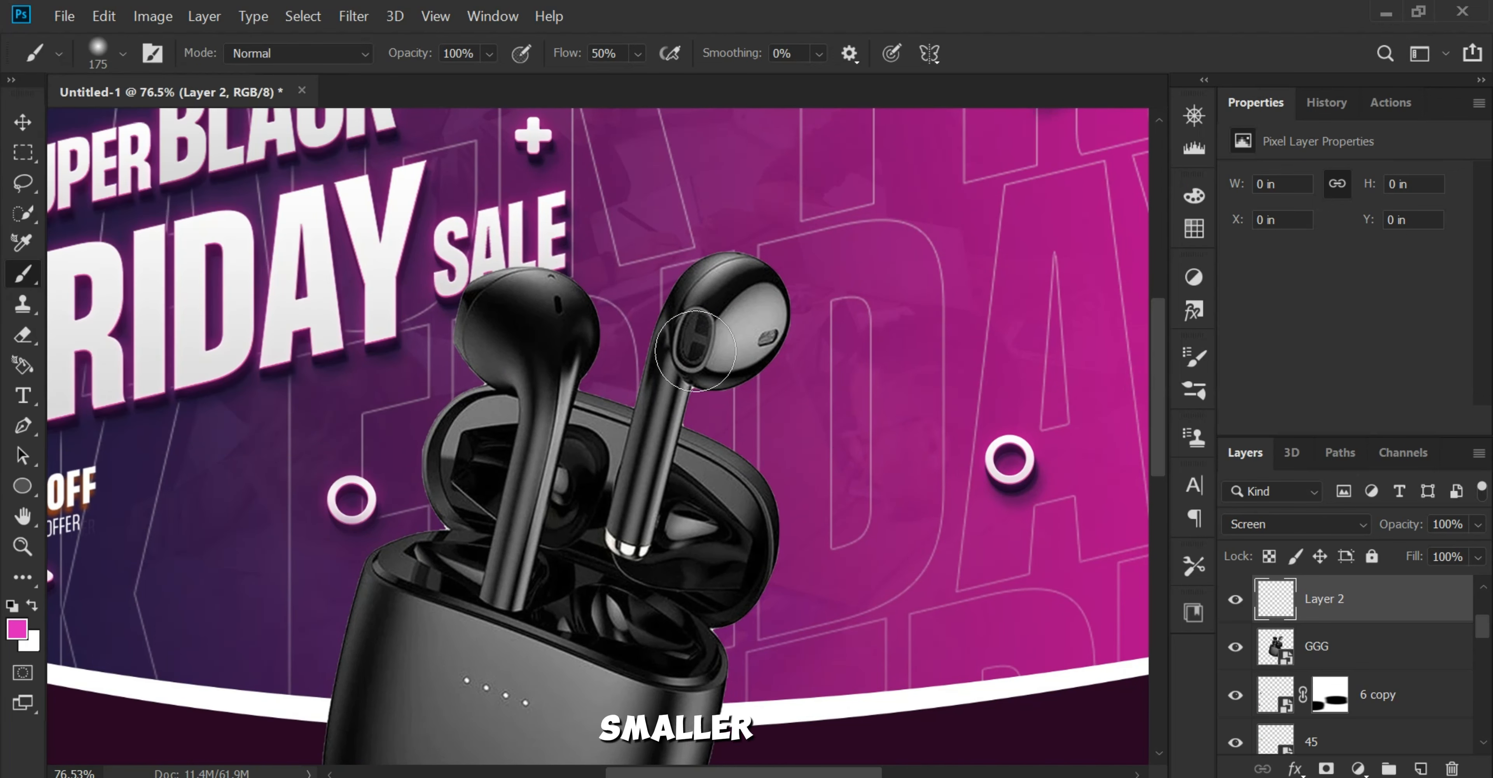
click(698, 339)
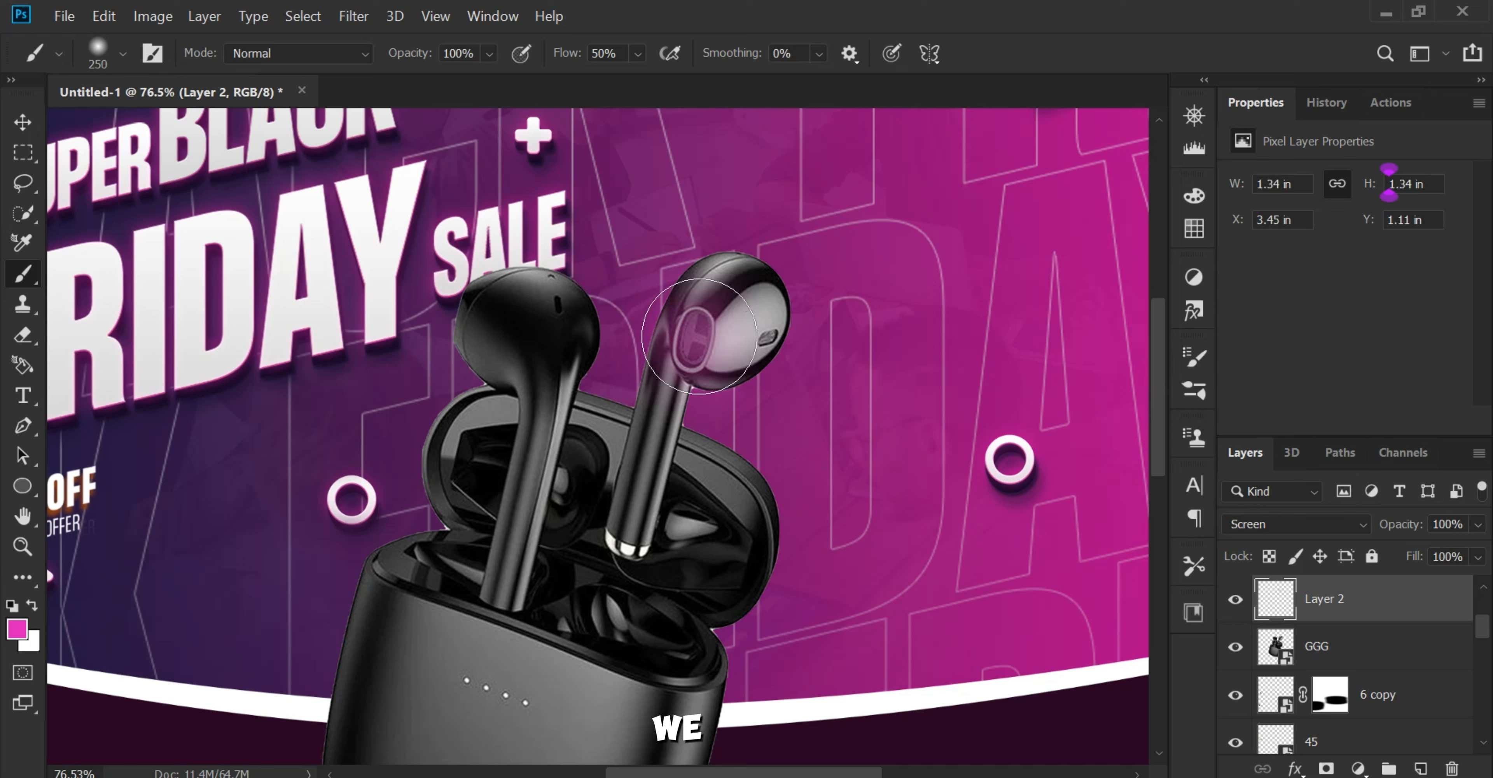
click(696, 335)
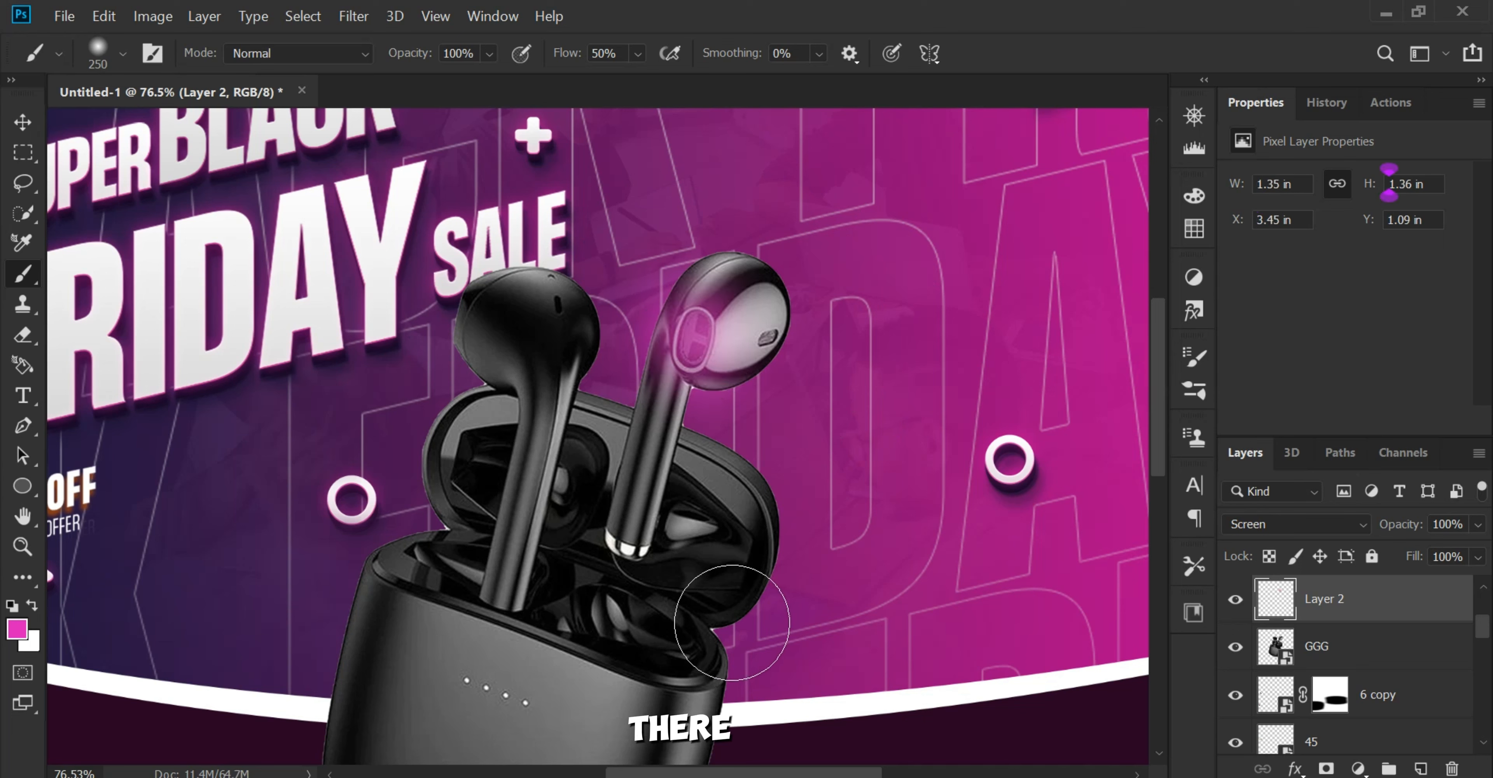
Step: Paint magenta glows on both upper corners of the case body where it meets the lid, using a 150 px brush
key(bracketleft)
key(bracketleft)
key(bracketleft)
drag(725, 627, 706, 668)
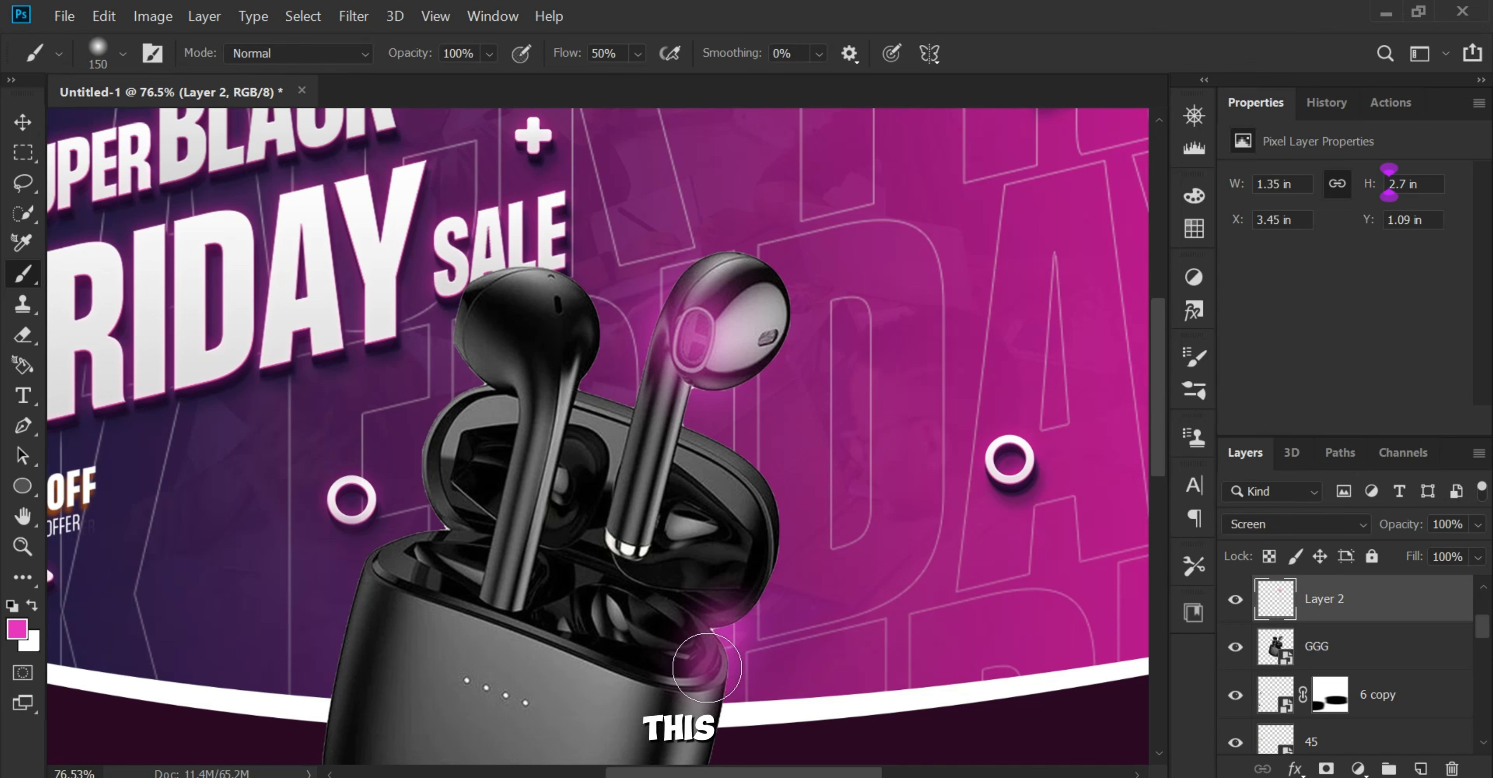
click(437, 531)
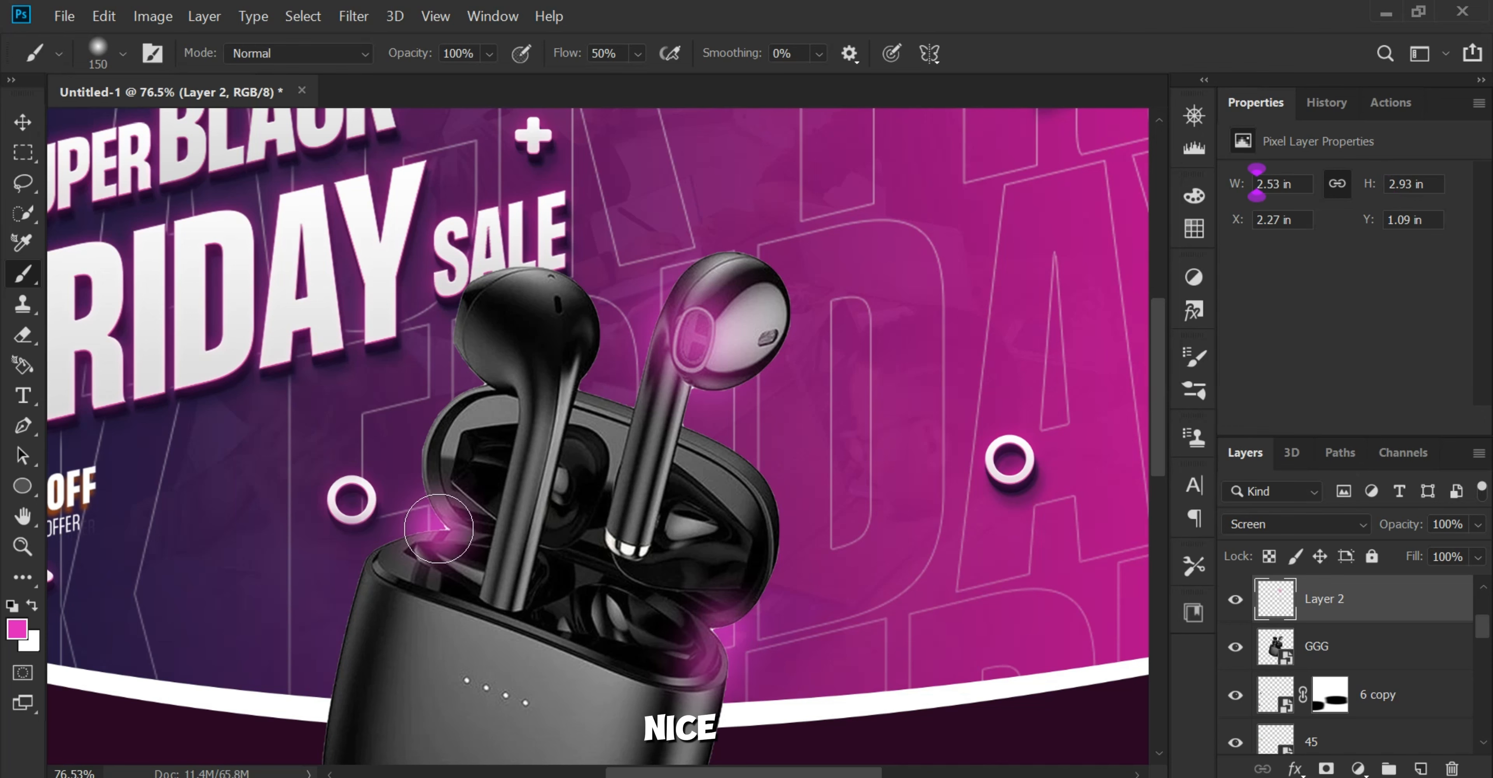
click(402, 558)
Step: Add a magenta glow to the lower tip of each earbud stem
drag(691, 529, 644, 626)
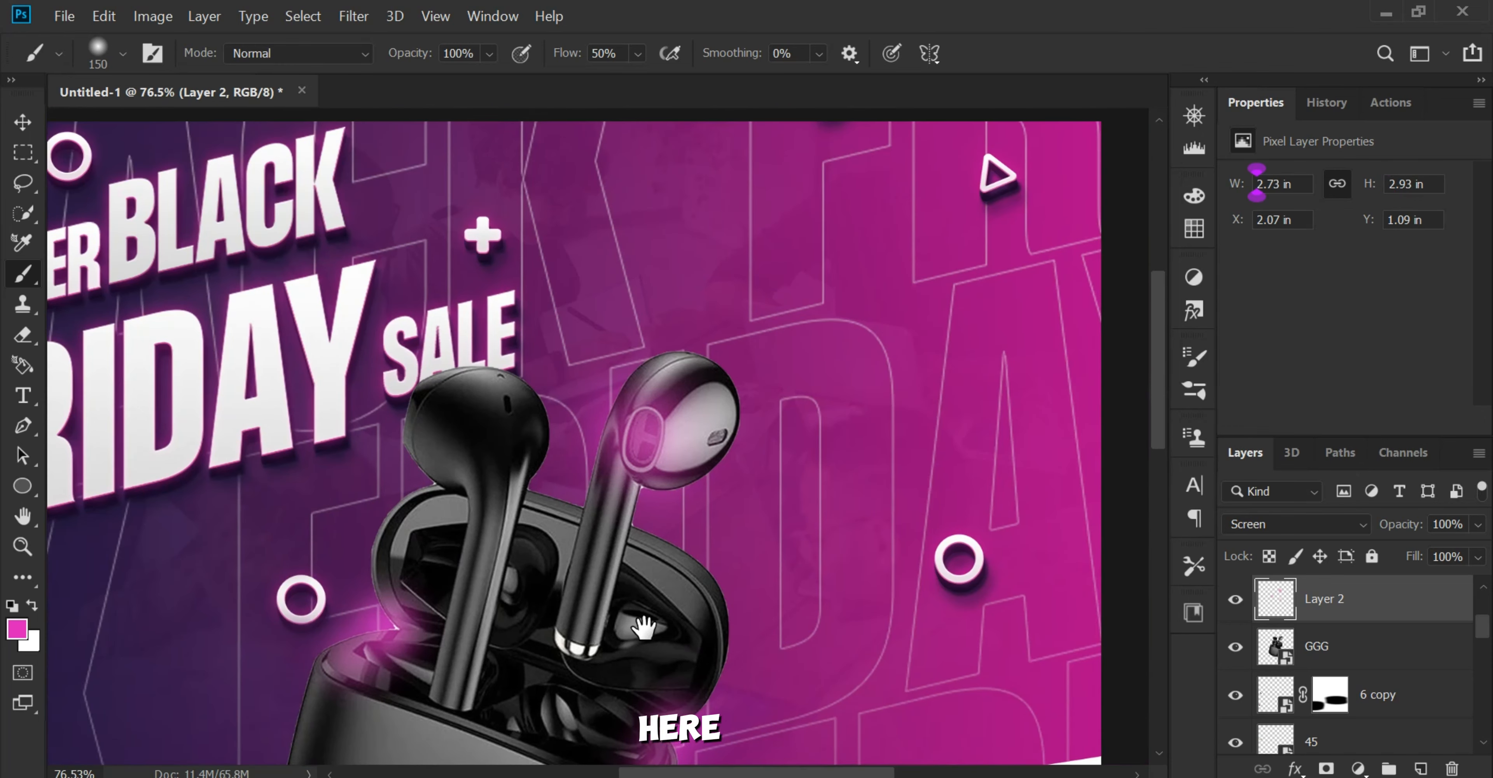
click(581, 650)
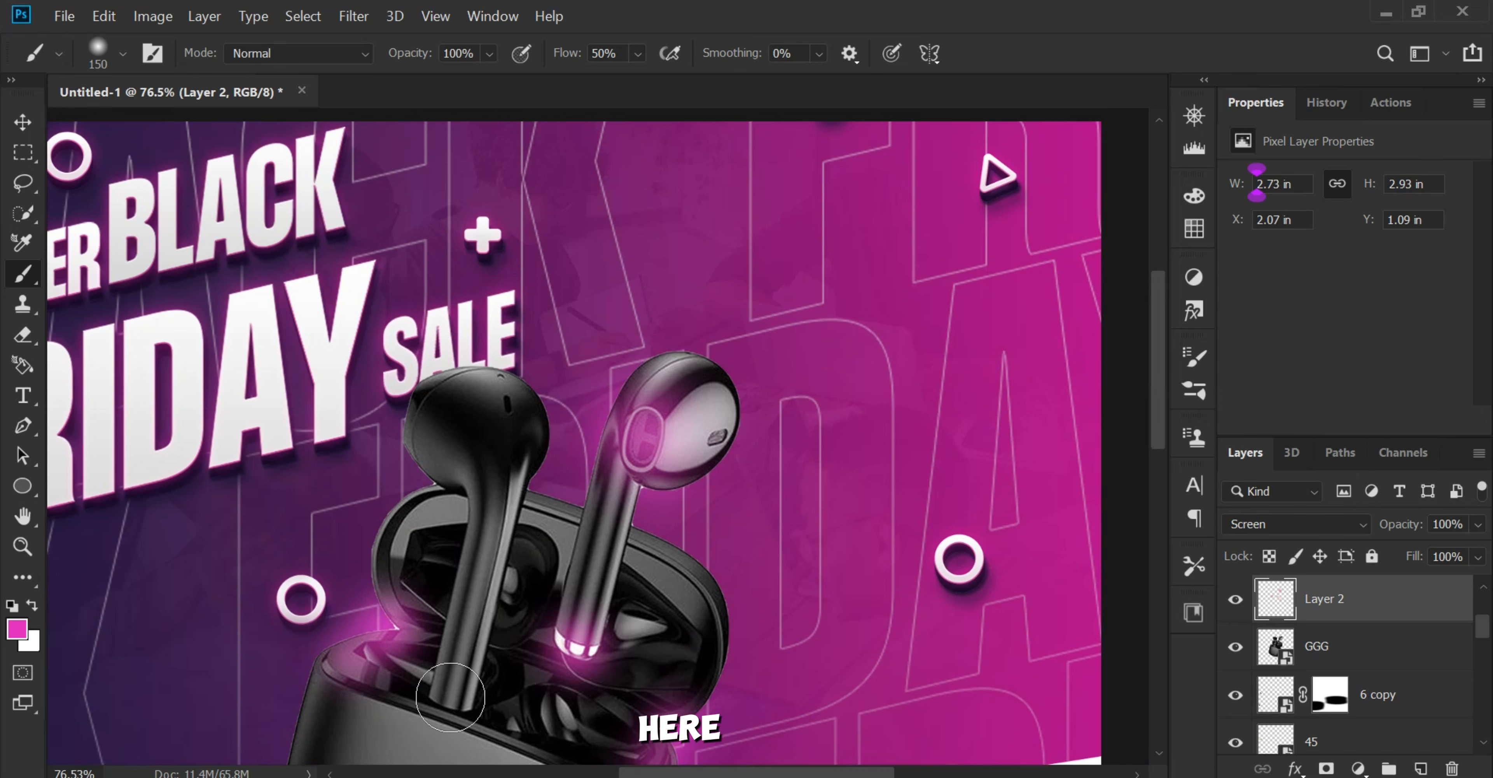
click(450, 697)
Step: Paint magenta glows on both sides of the left earbud's head, using a 175 px brush and a smaller 125 px one
drag(574, 539, 597, 604)
click(462, 490)
key(bracketright)
key(bracketright)
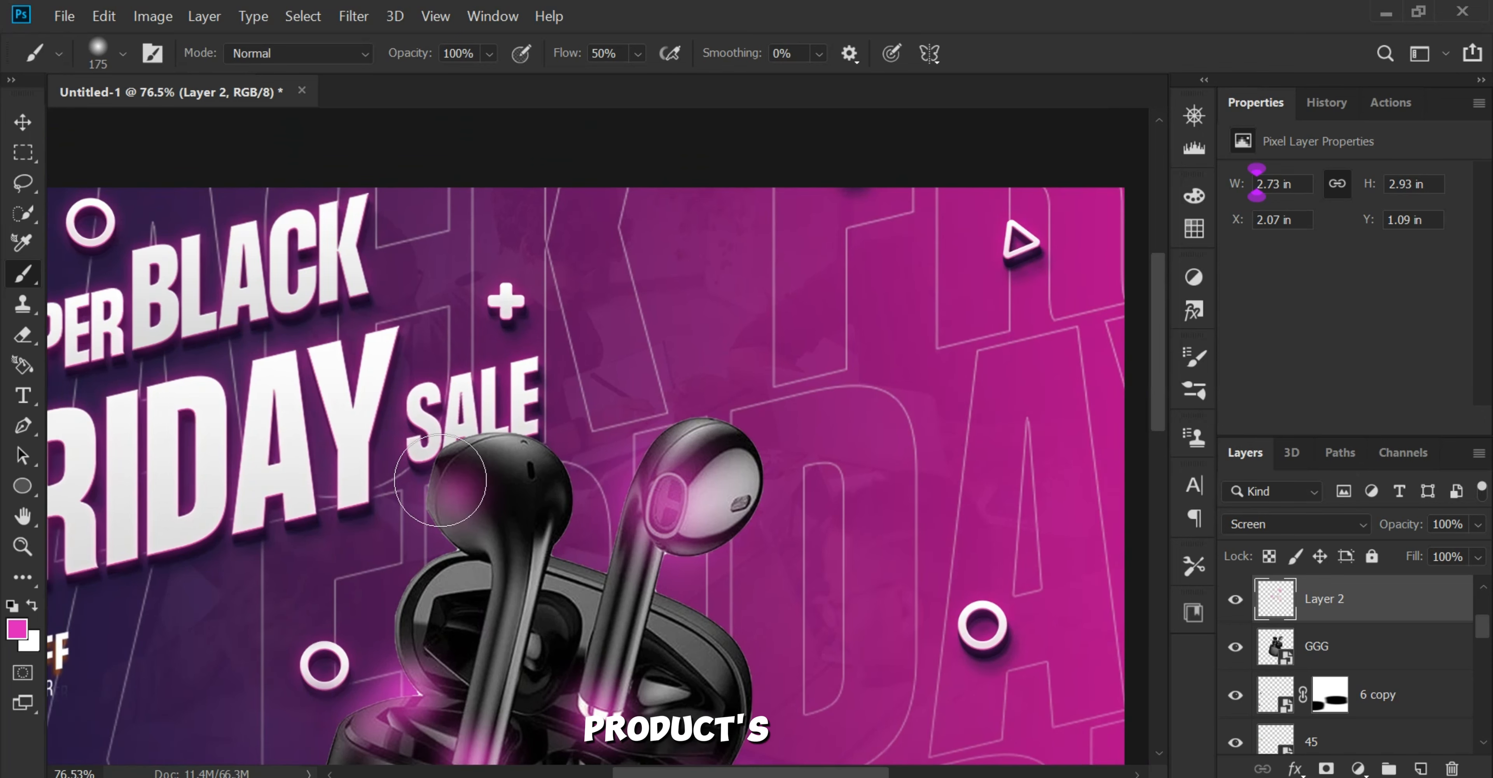
click(440, 480)
key(bracketleft)
key(bracketleft)
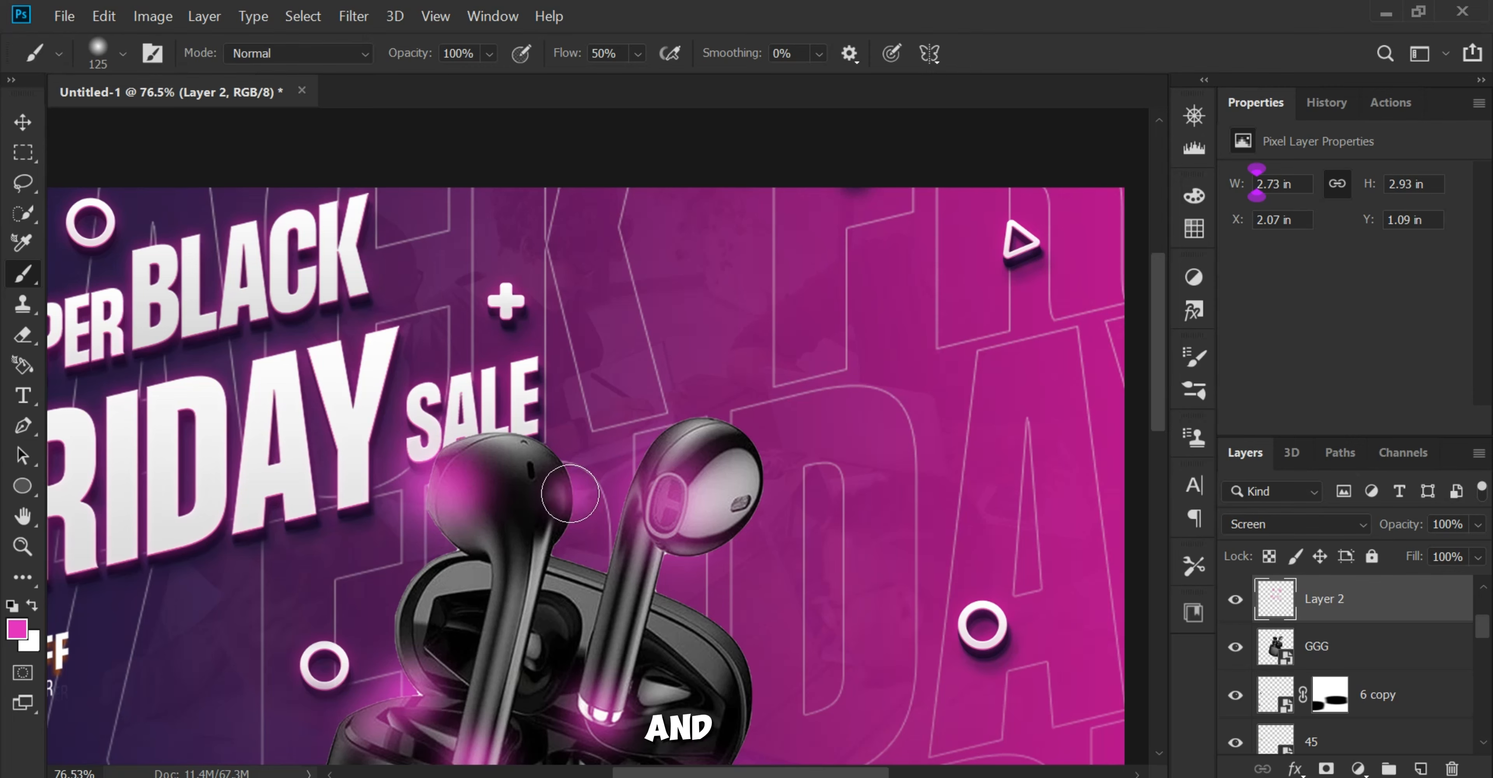
Step: Paint magenta glows along the right and left edges of the open case lid with a 150 px brush
drag(718, 641, 737, 422)
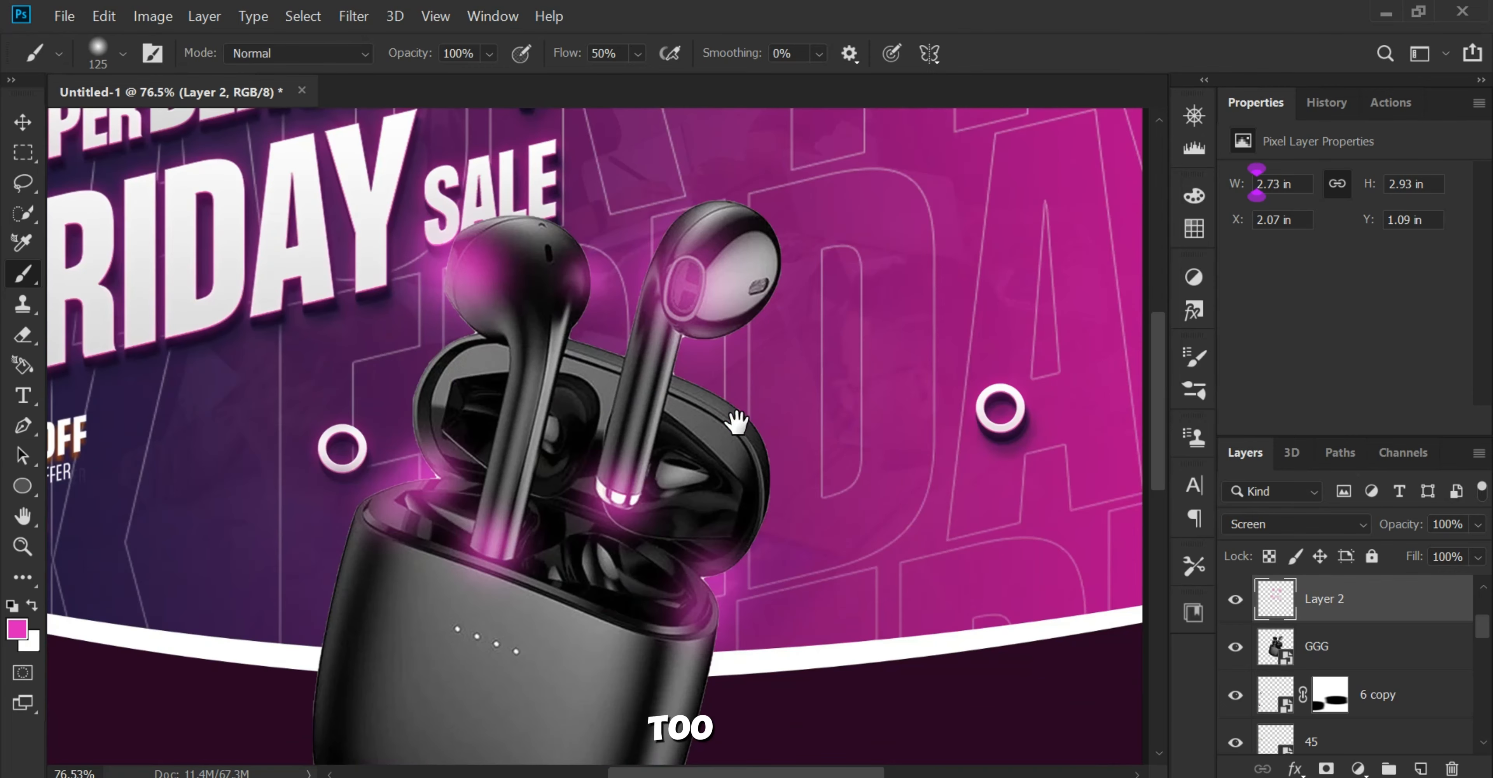
click(689, 396)
click(742, 451)
click(741, 450)
drag(801, 540, 849, 452)
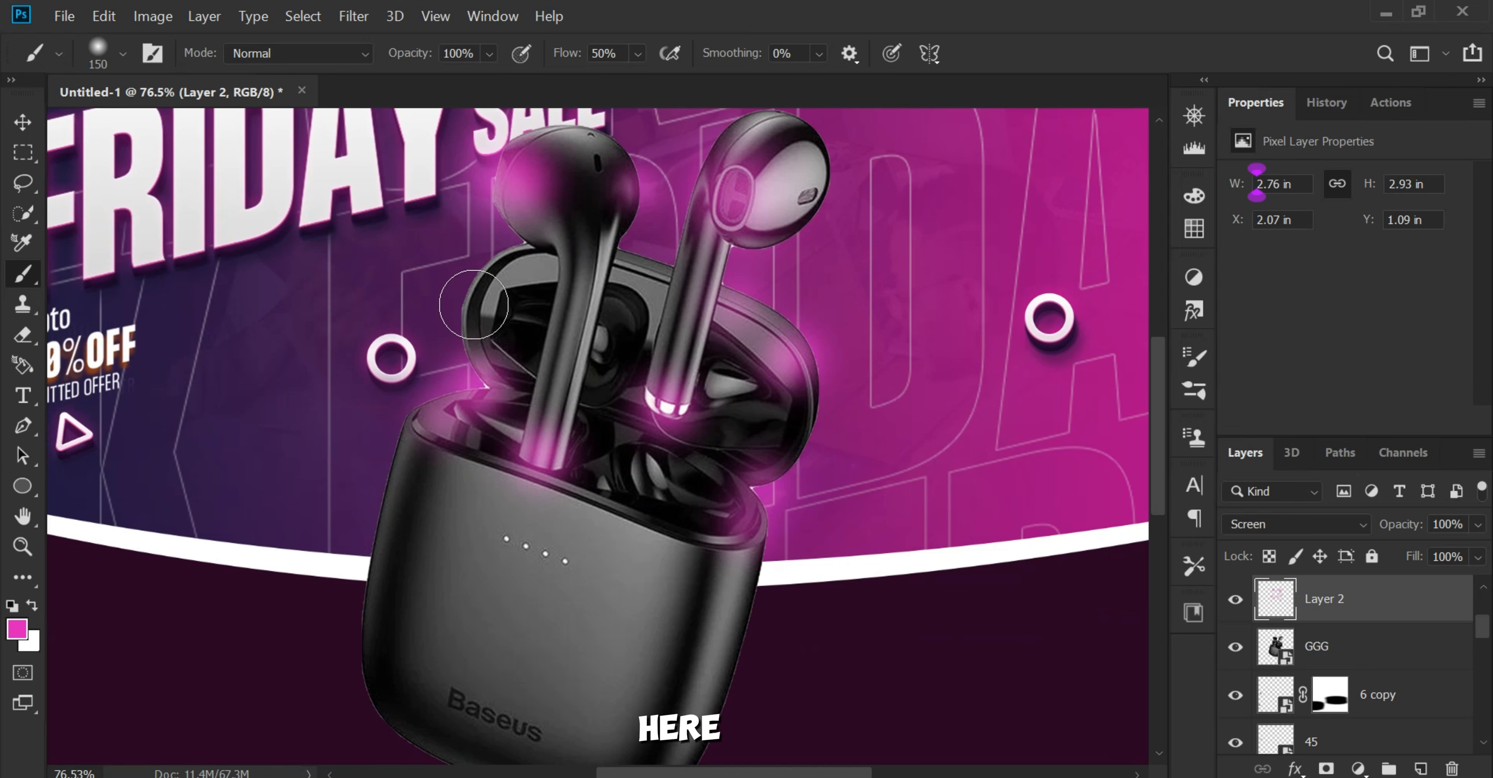
click(474, 305)
drag(649, 390, 677, 364)
Step: Add smaller magenta glows to the lid's lower right edge and both sides of the case body with a 100 px brush
key(alt)
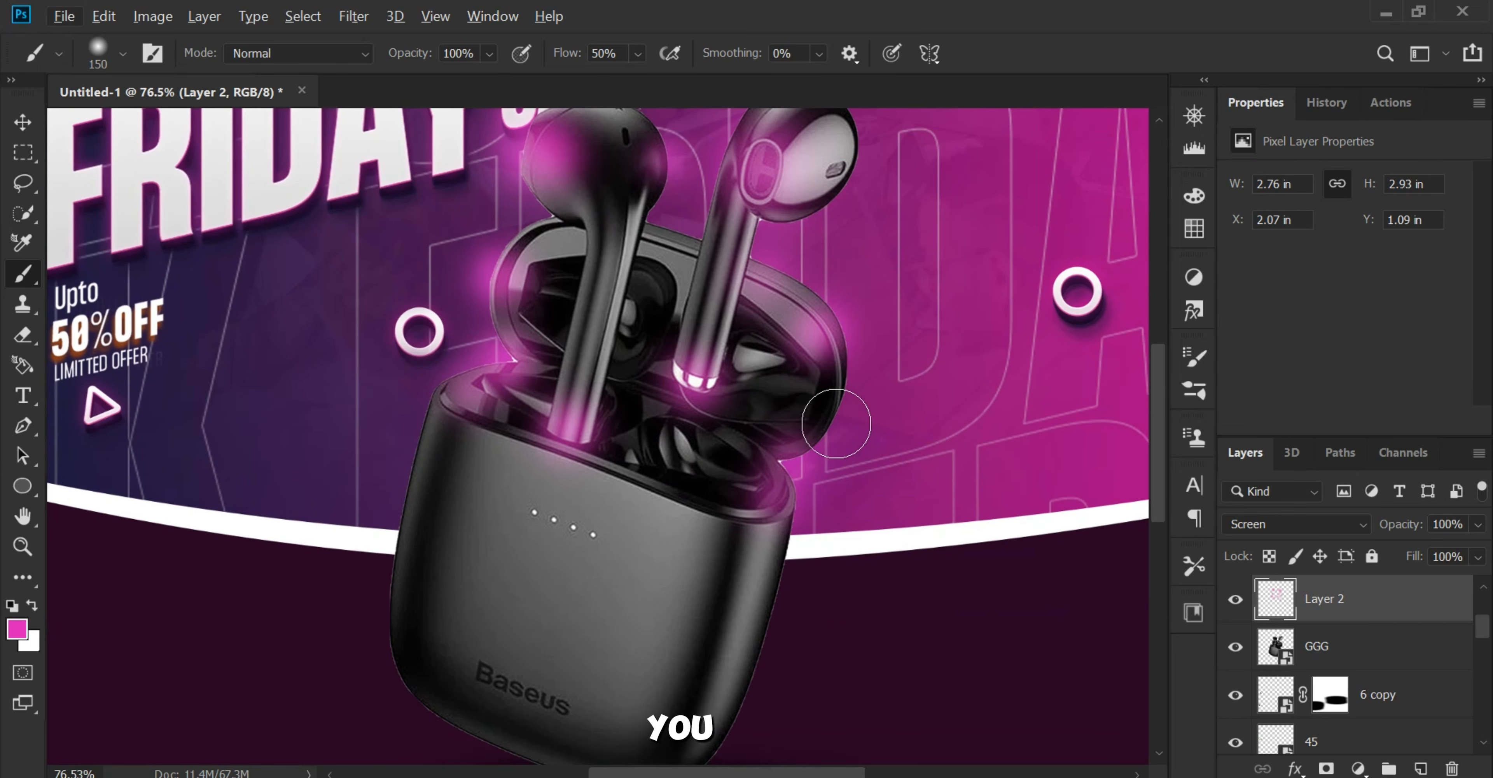
key(bracketleft)
click(837, 407)
scroll(843, 413, down, 2)
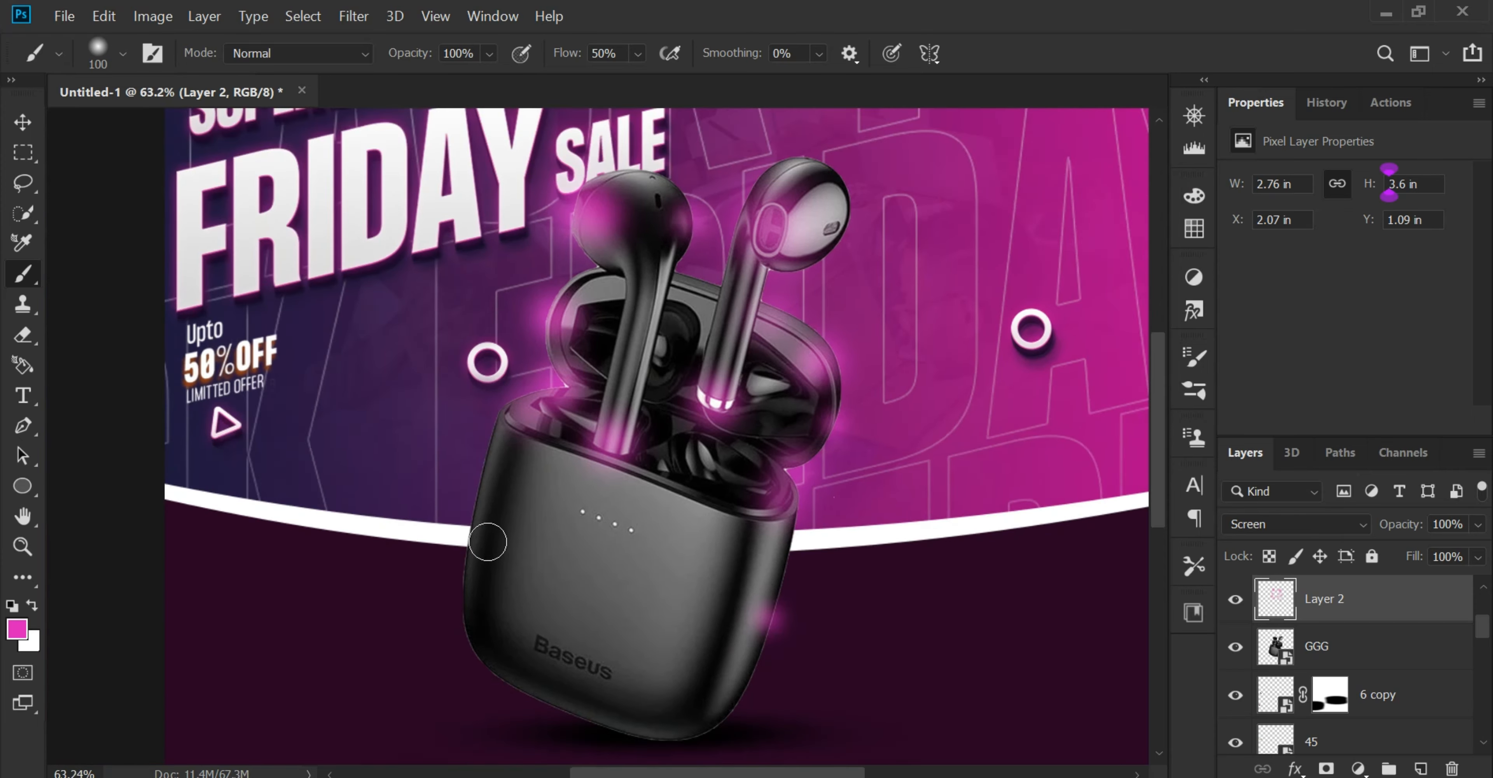
click(488, 542)
scroll(571, 620, down, 3)
scroll(597, 611, up, 1)
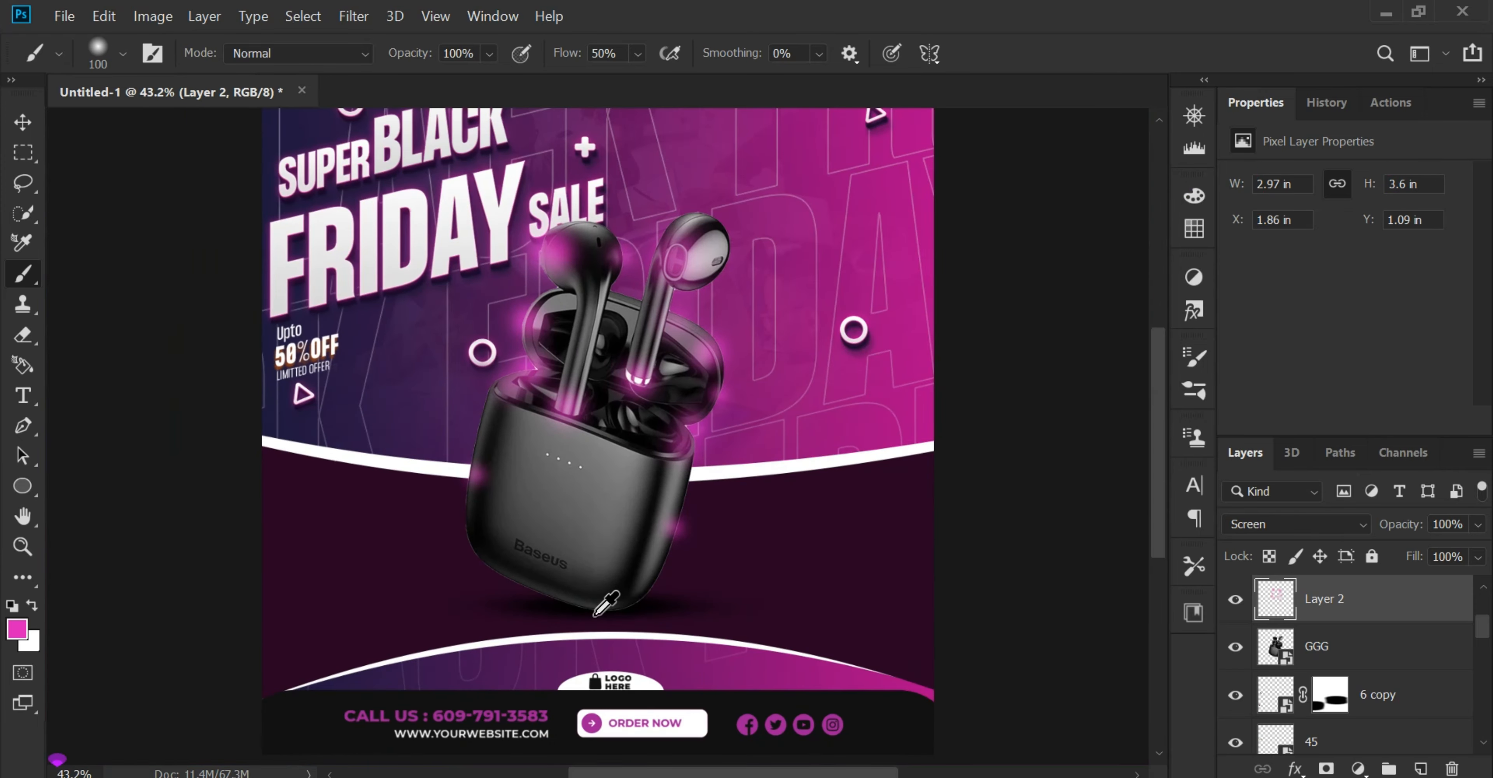
scroll(605, 602, down, 1)
Step: Compare the poster with and without the glow on Layer 2, reduce the layer's opacity to about 88% and deselect it
click(23, 122)
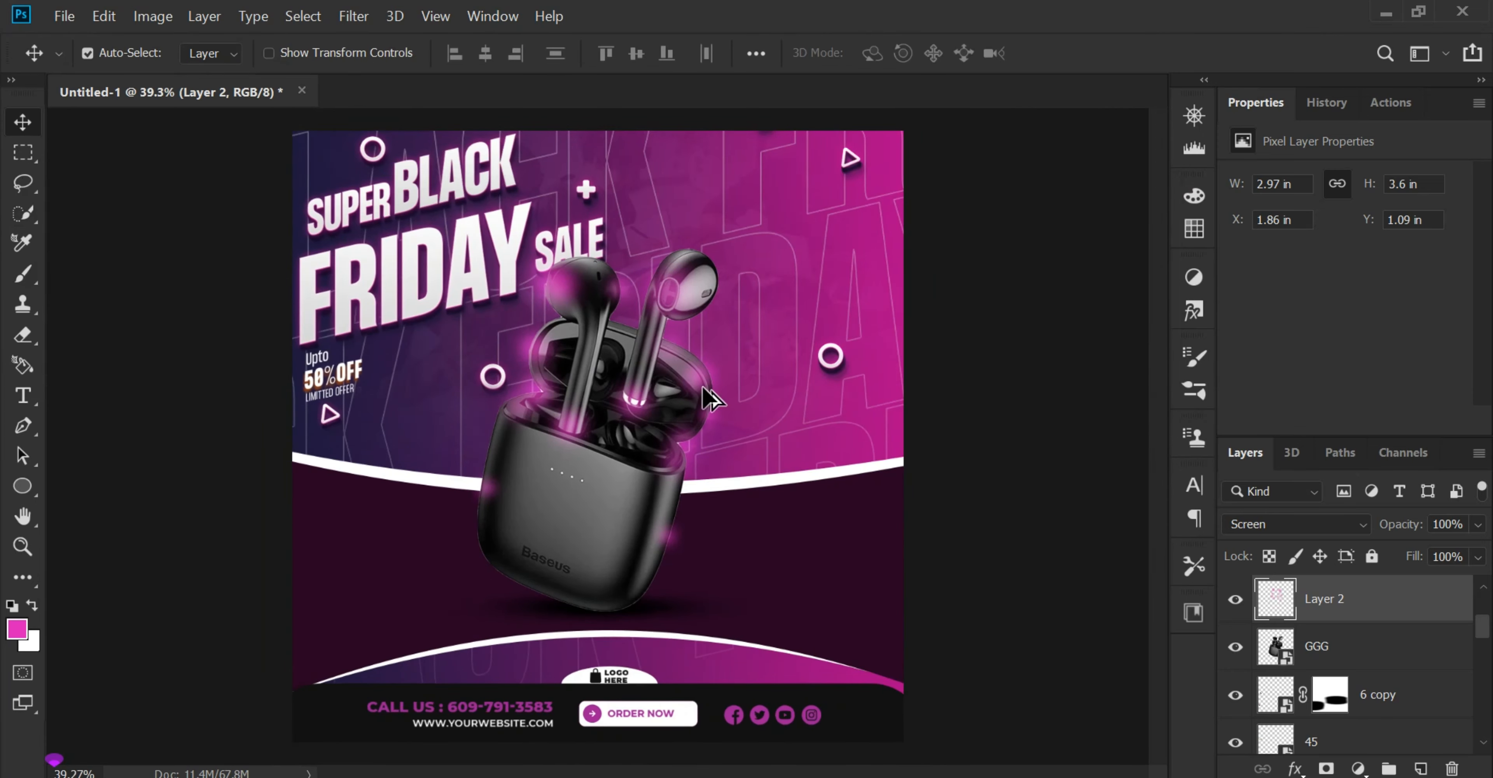
click(1236, 598)
click(1235, 598)
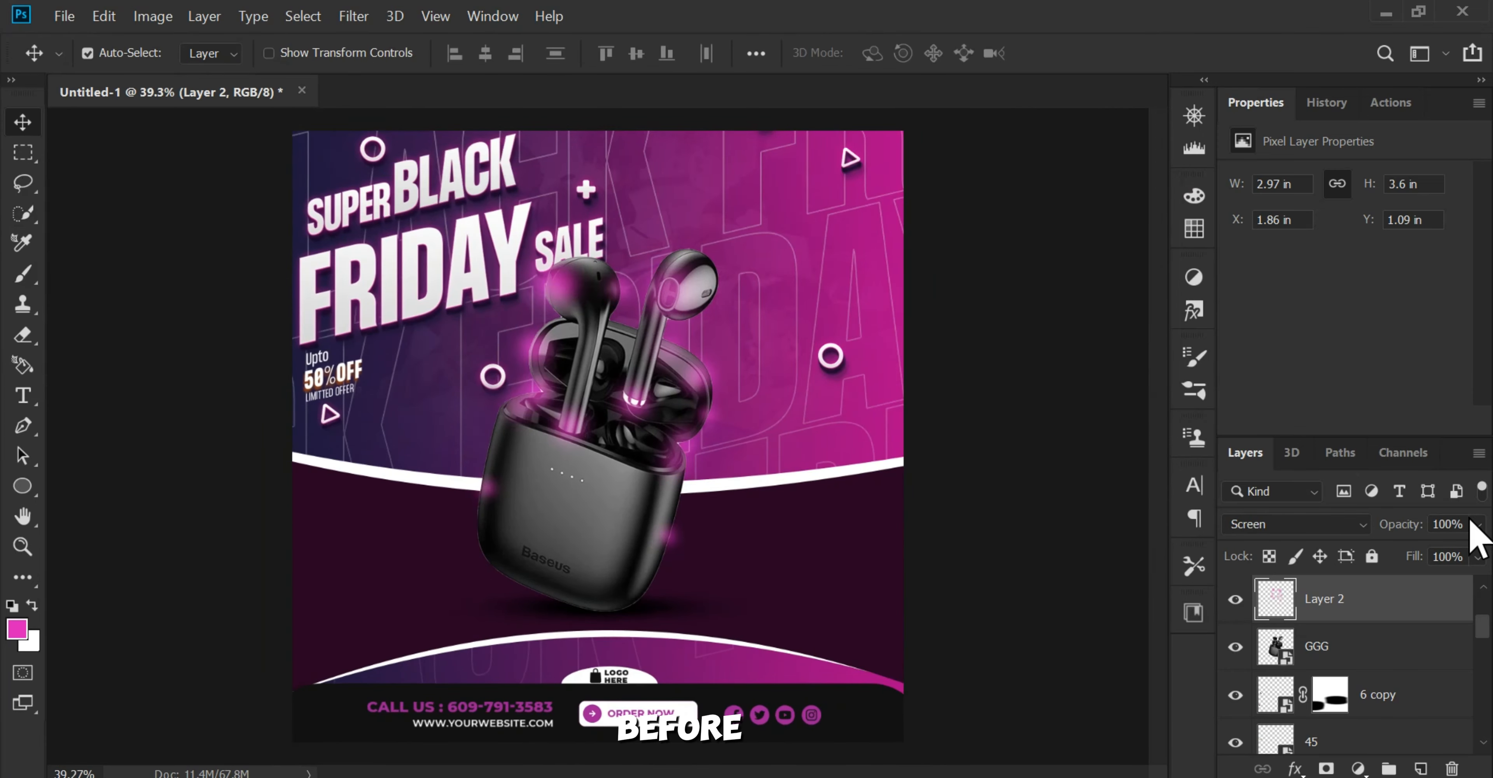
click(1478, 524)
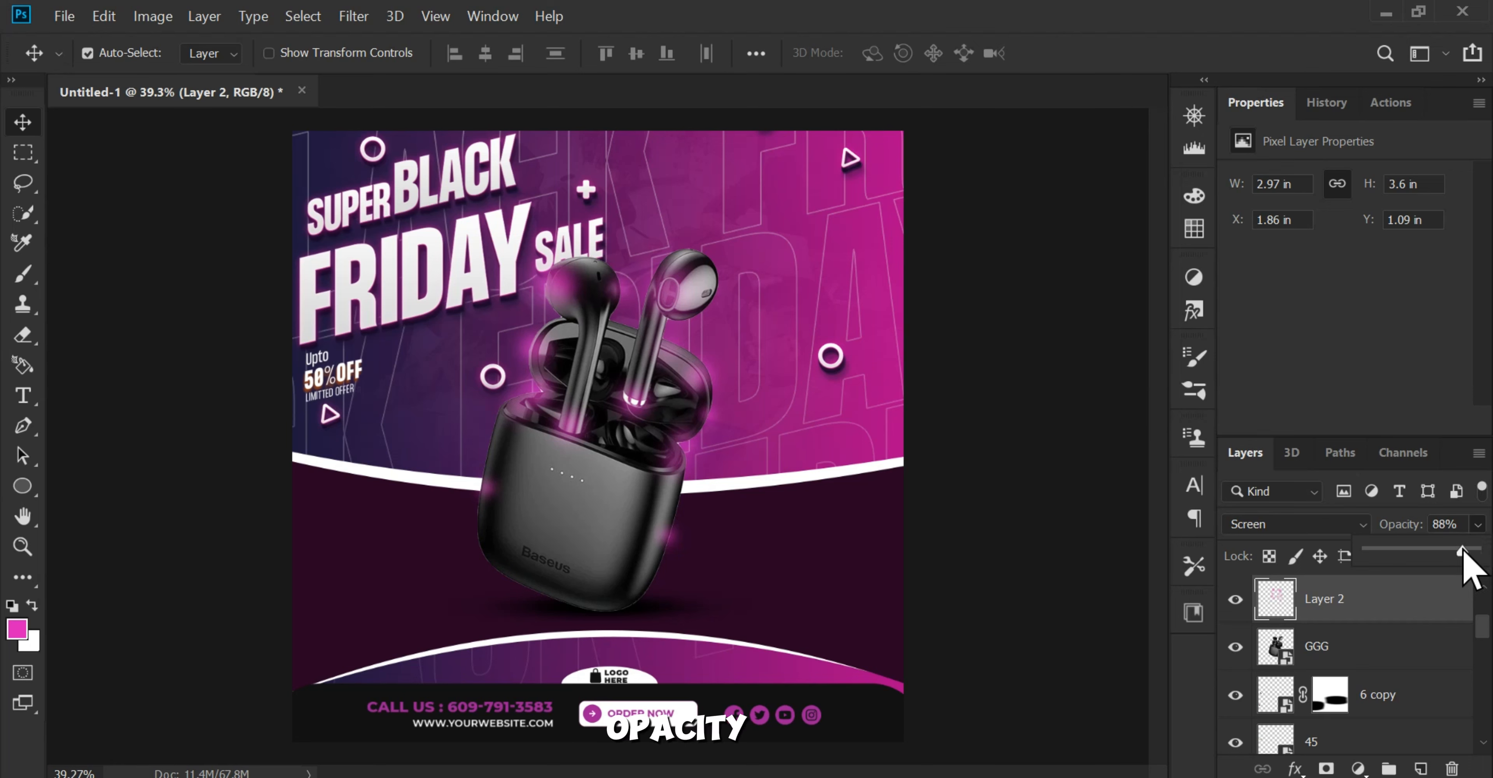
click(1073, 429)
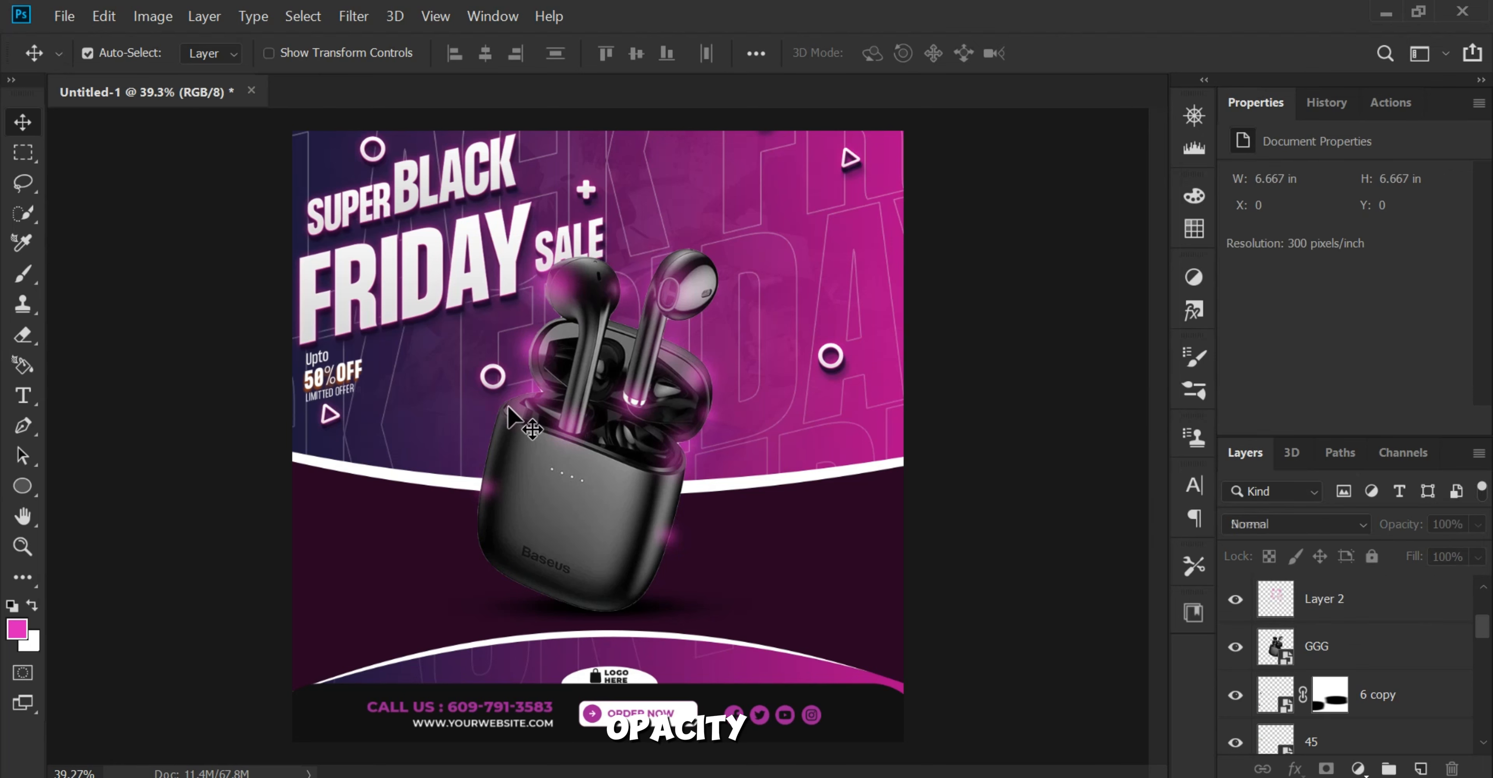
Step: Select every layer from 9 down to Layer 0 and stamp them into a new merged layer on top
scroll(508, 405, down, 1)
scroll(507, 405, up, 2)
scroll(508, 405, down, 1)
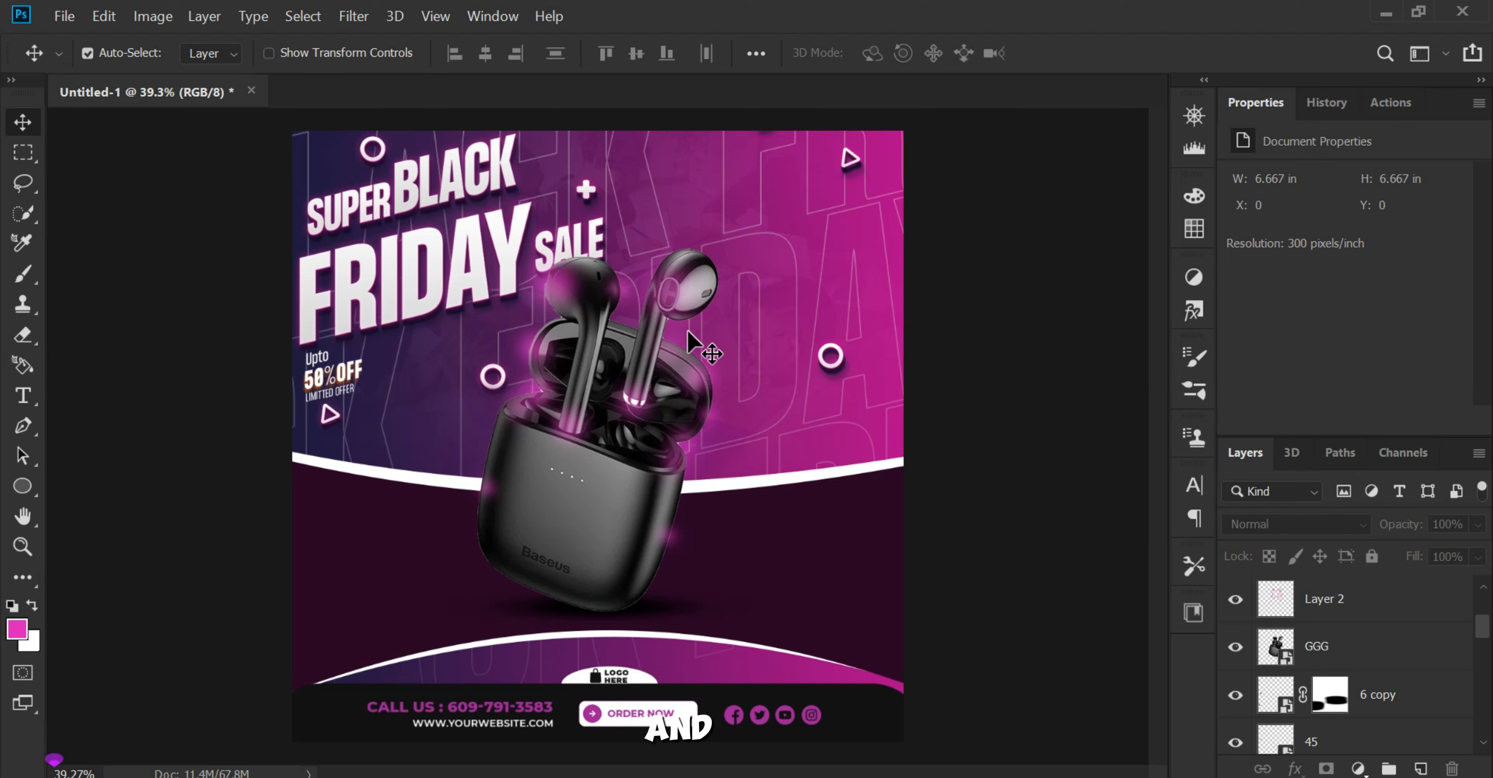
scroll(1304, 606, up, 2)
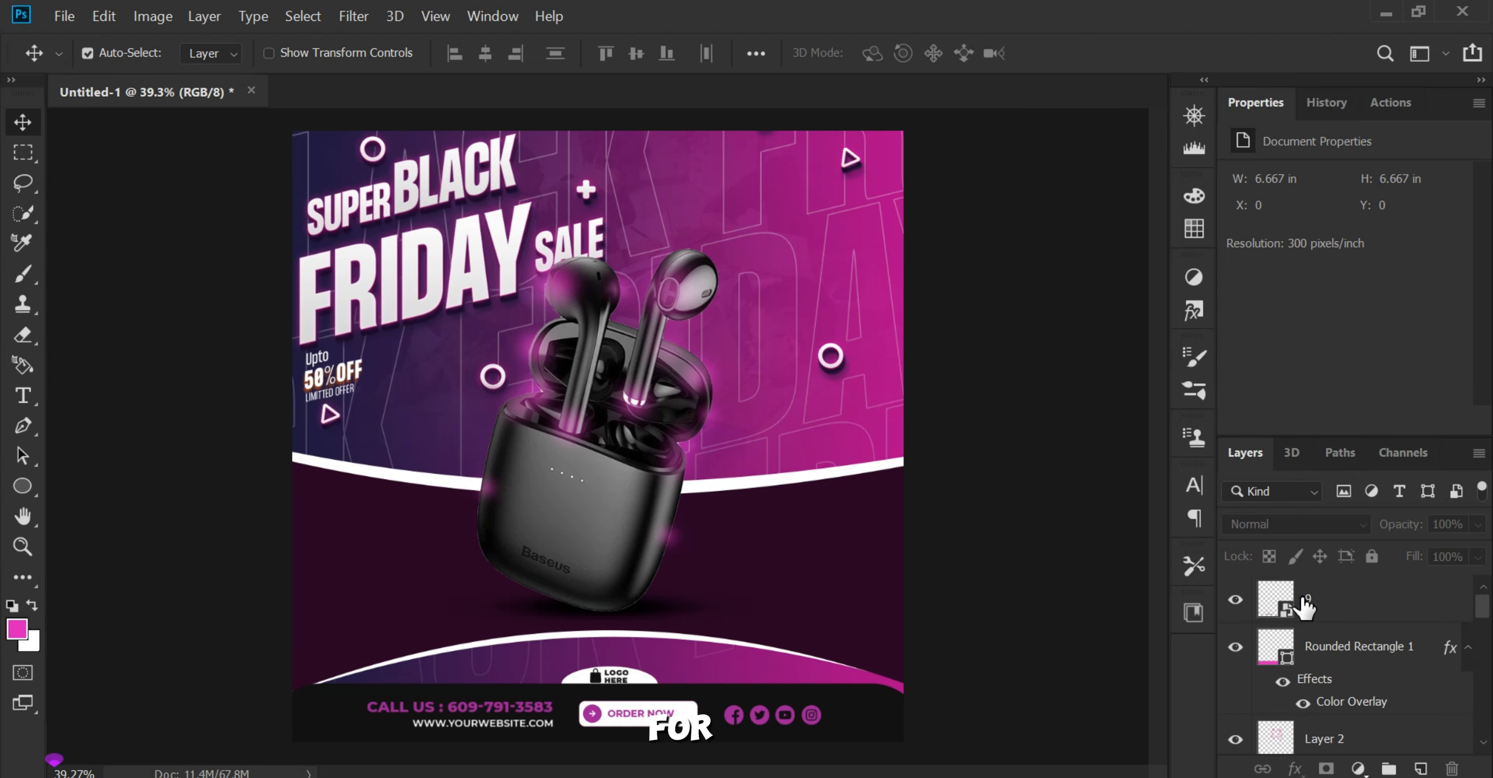
click(1342, 600)
scroll(1390, 681, down, 5)
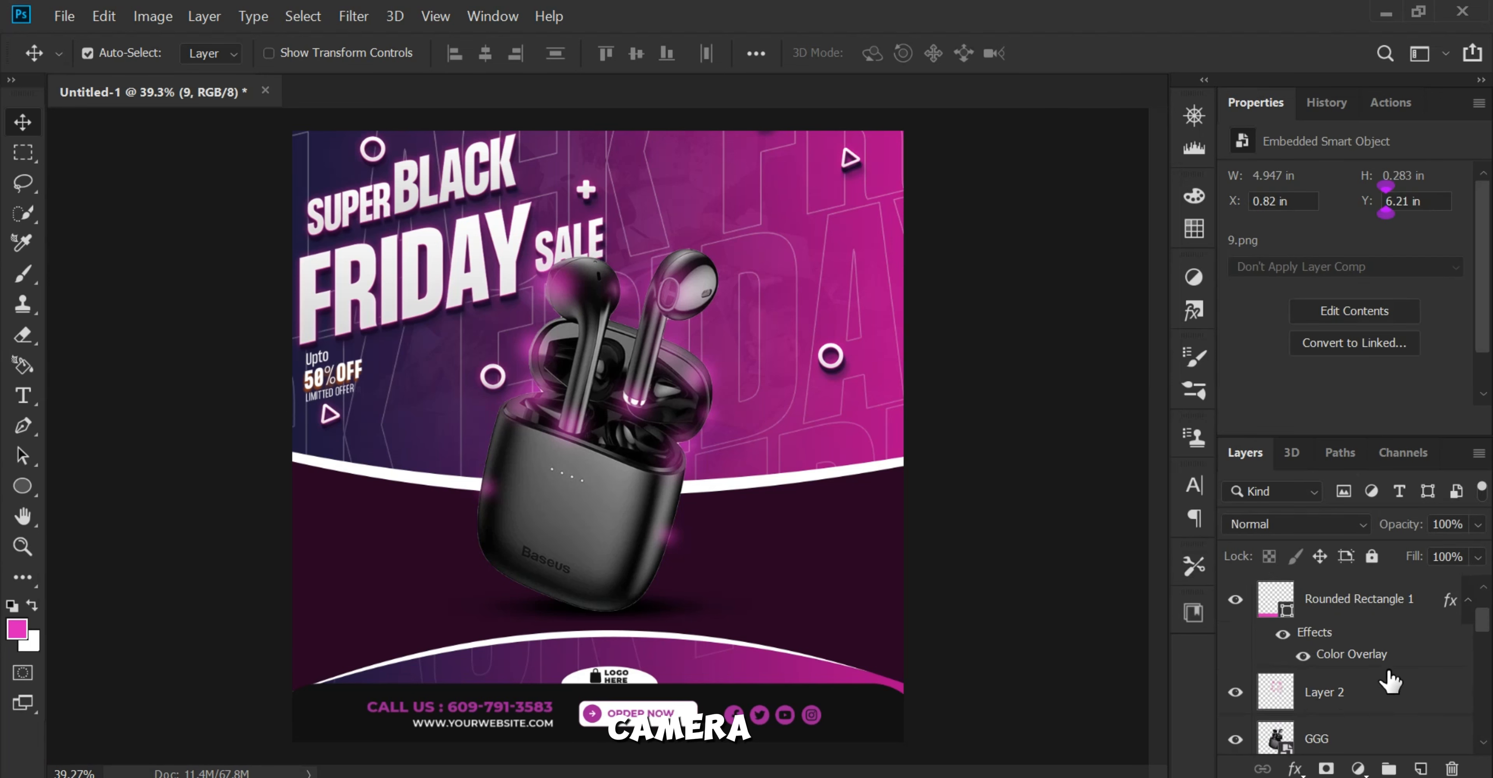
shift+click(1387, 735)
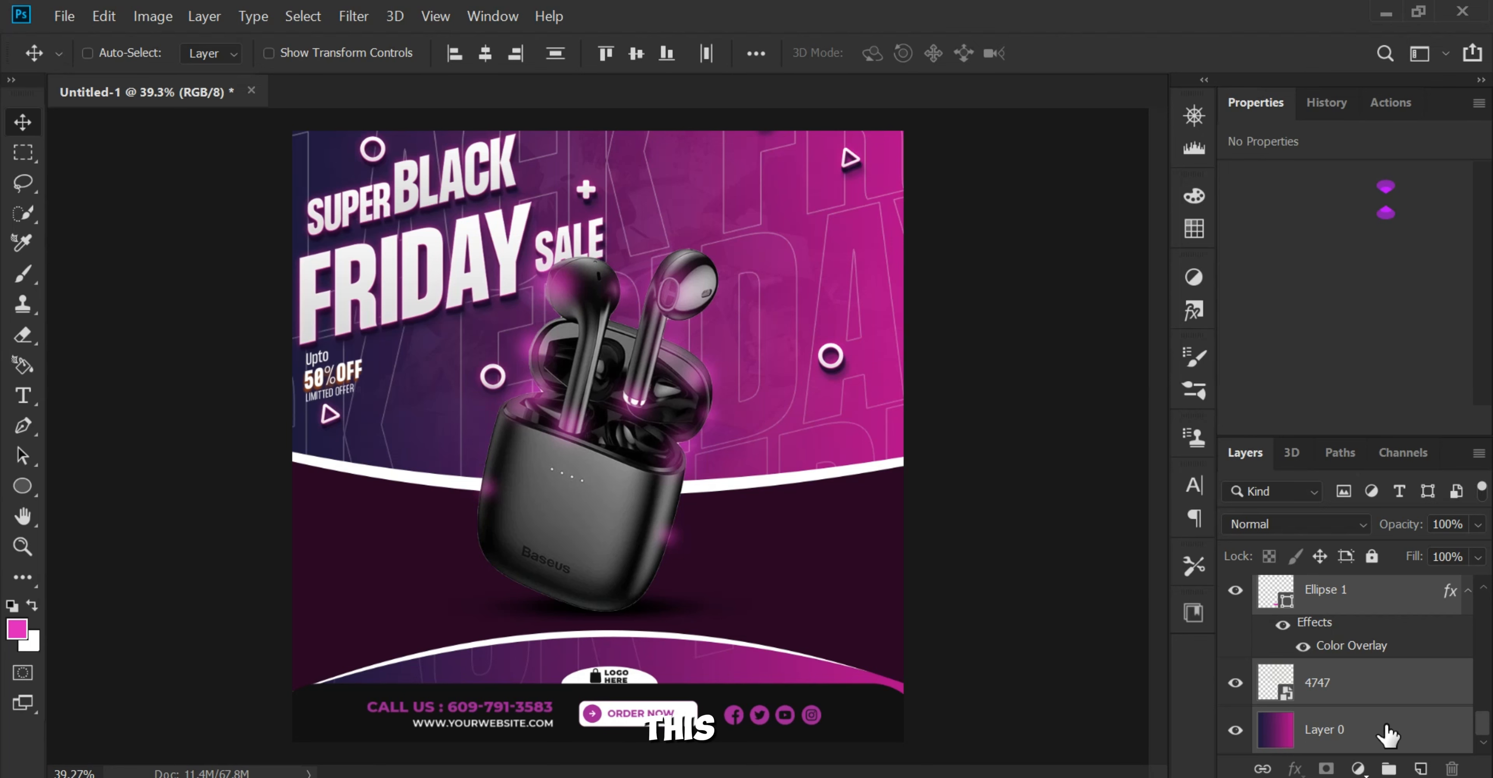
key(ctrl+shift+alt+e)
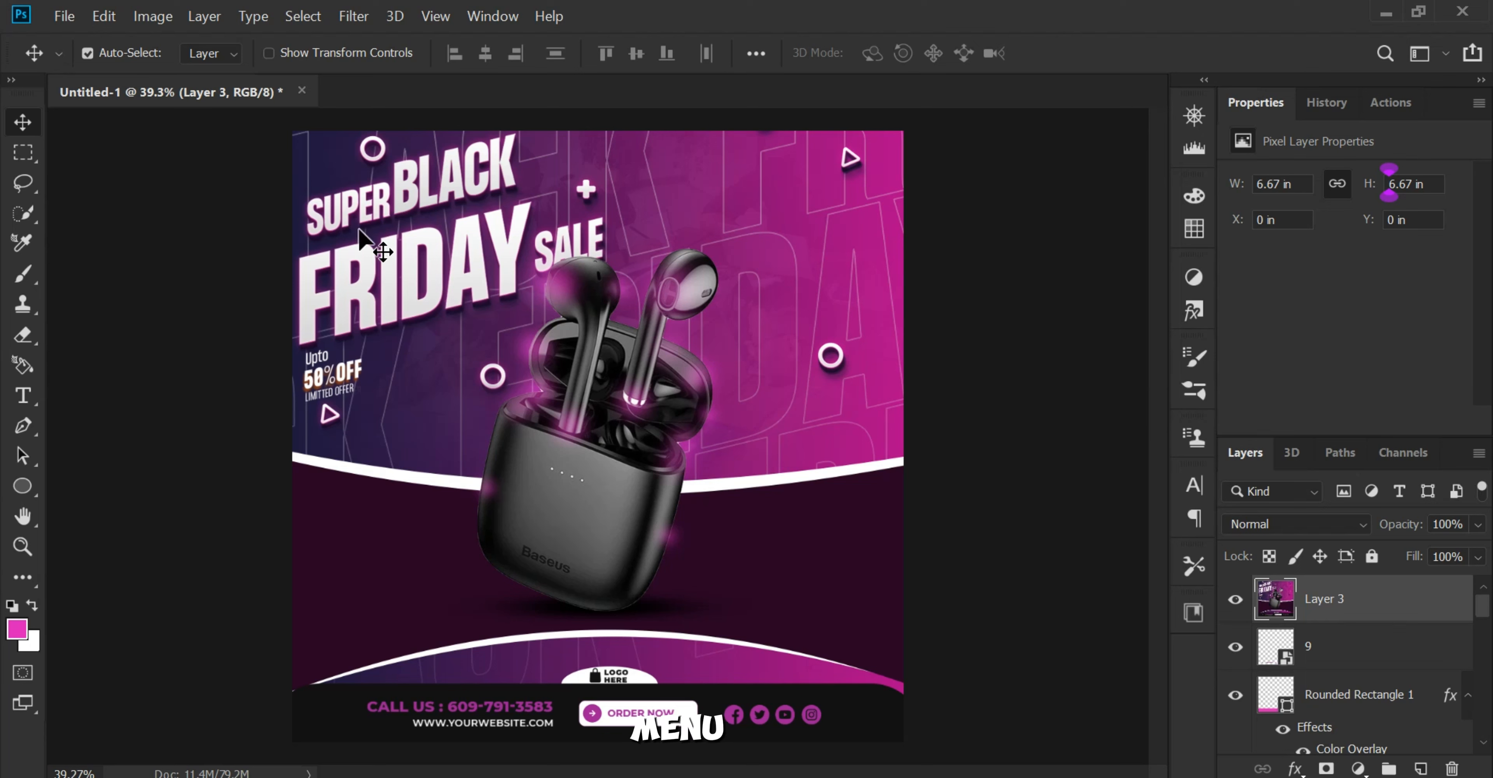
Step: Open the Camera Raw Filter on the merged layer and set Exposure to +0.40 and Contrast to +19
click(354, 17)
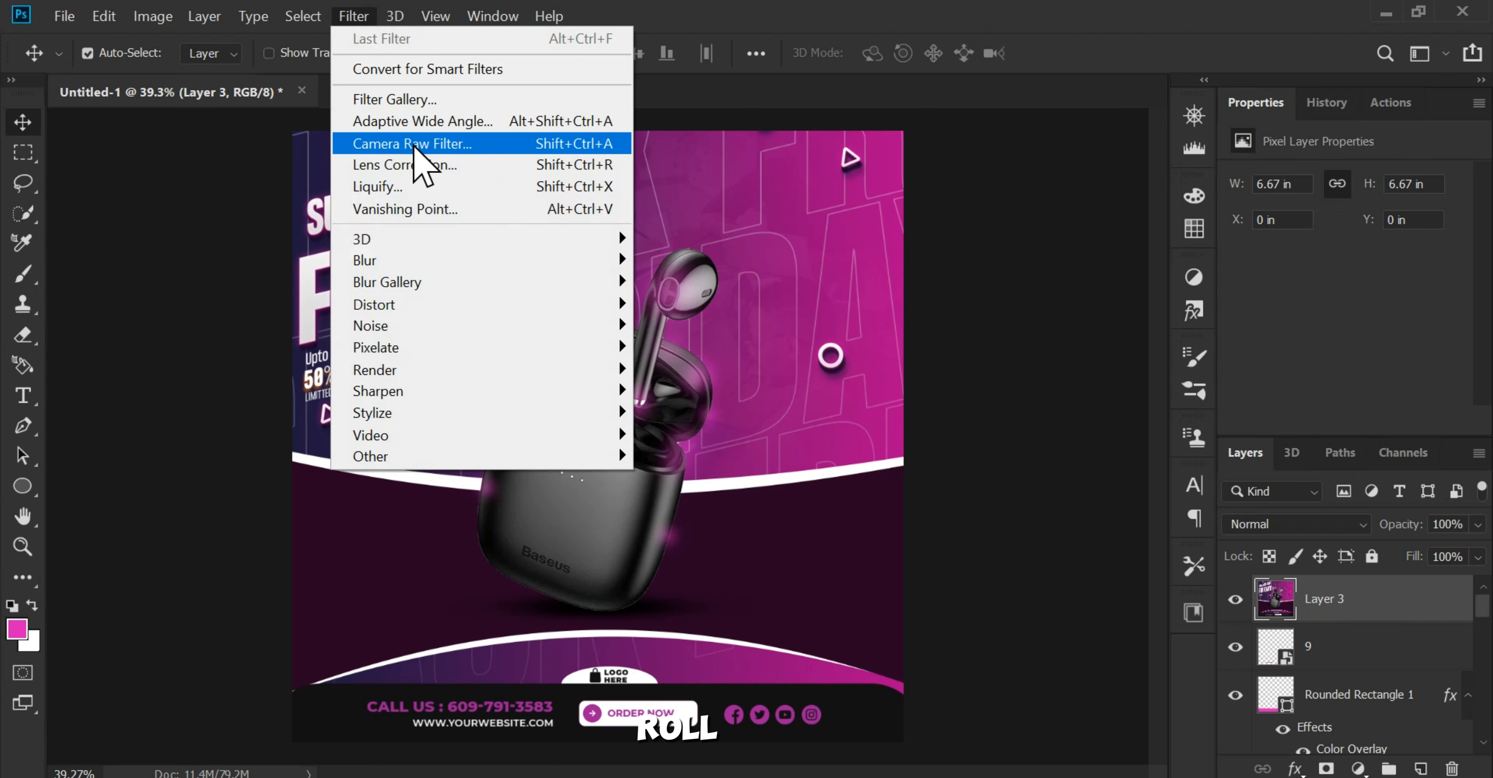
click(452, 146)
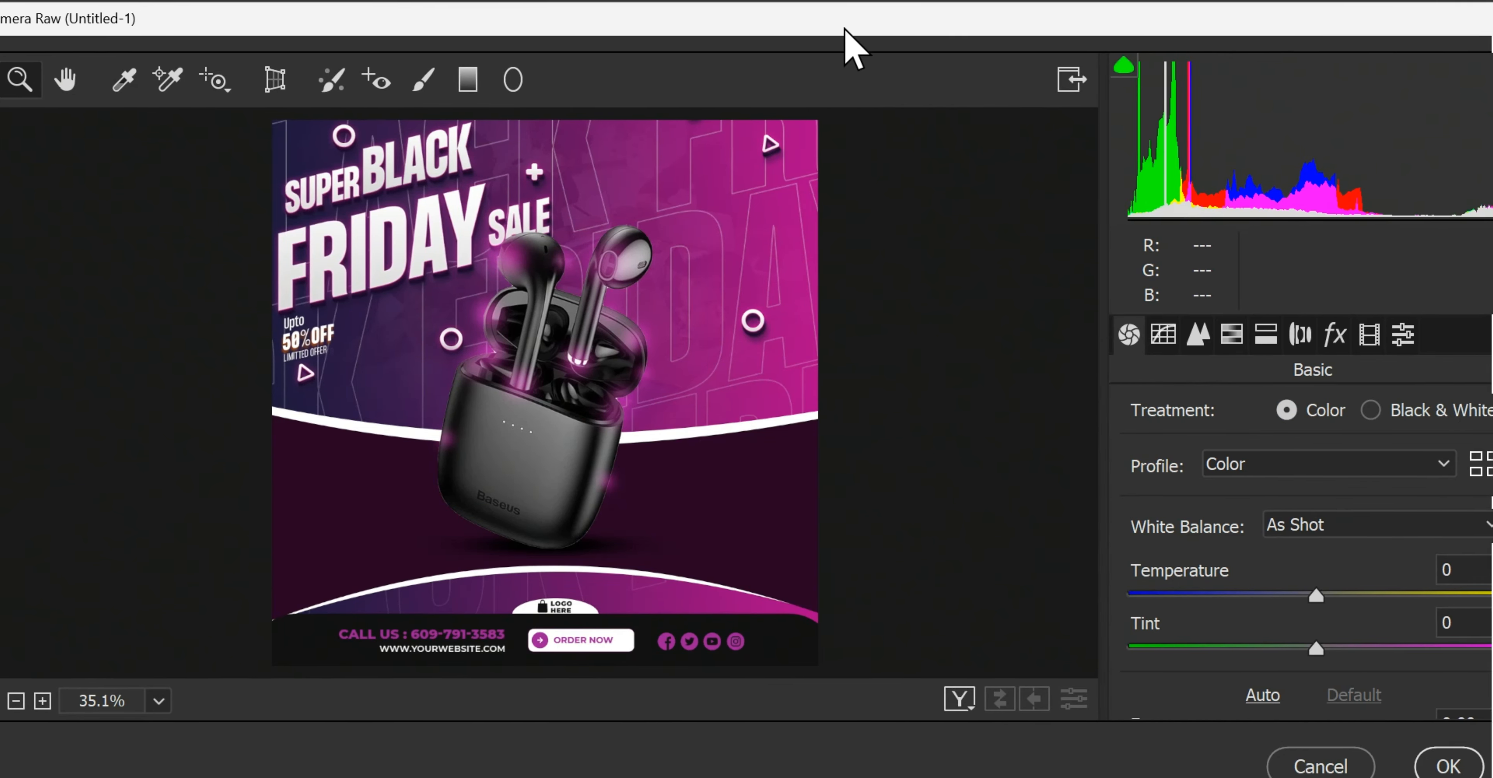
scroll(1081, 463, down, 3)
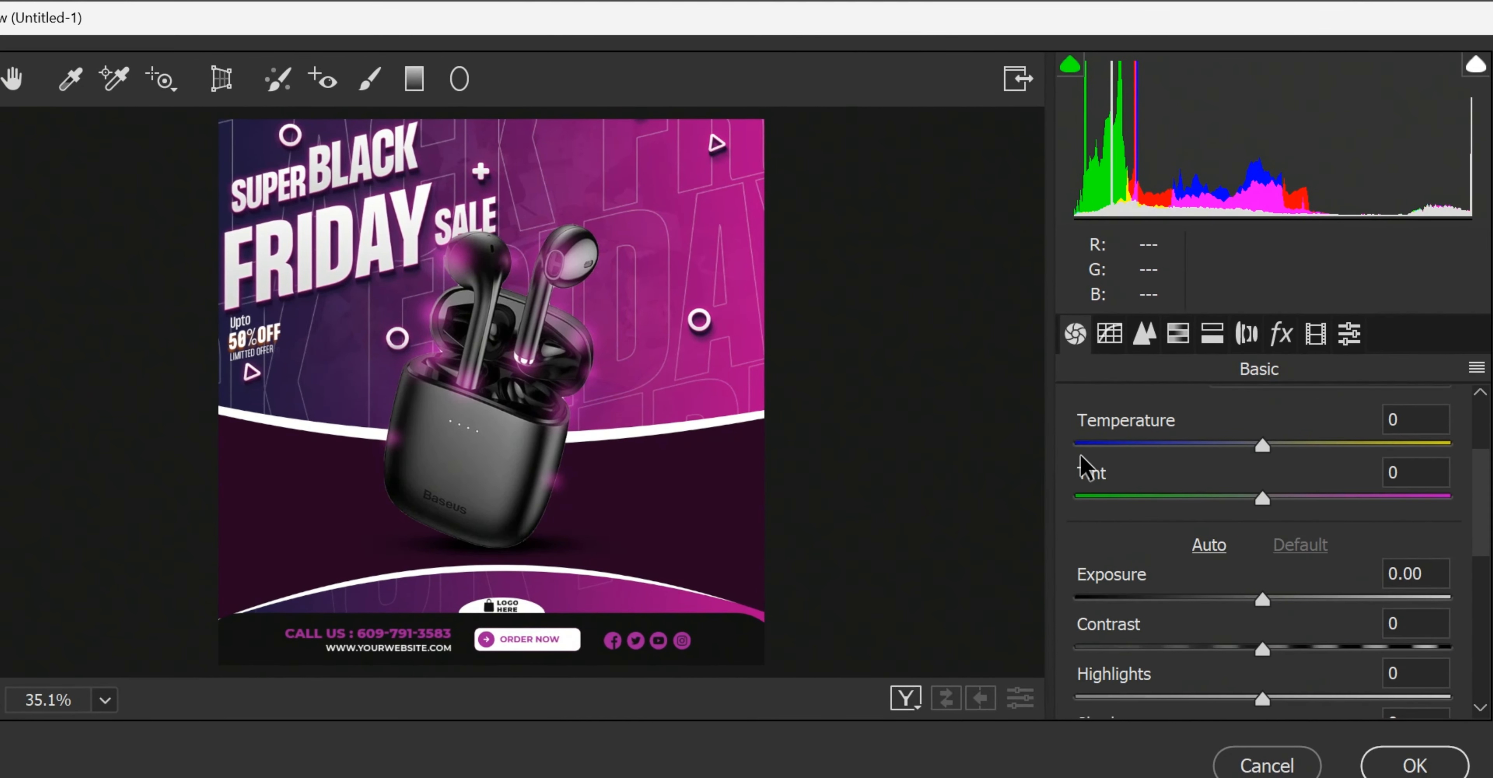
click(1279, 598)
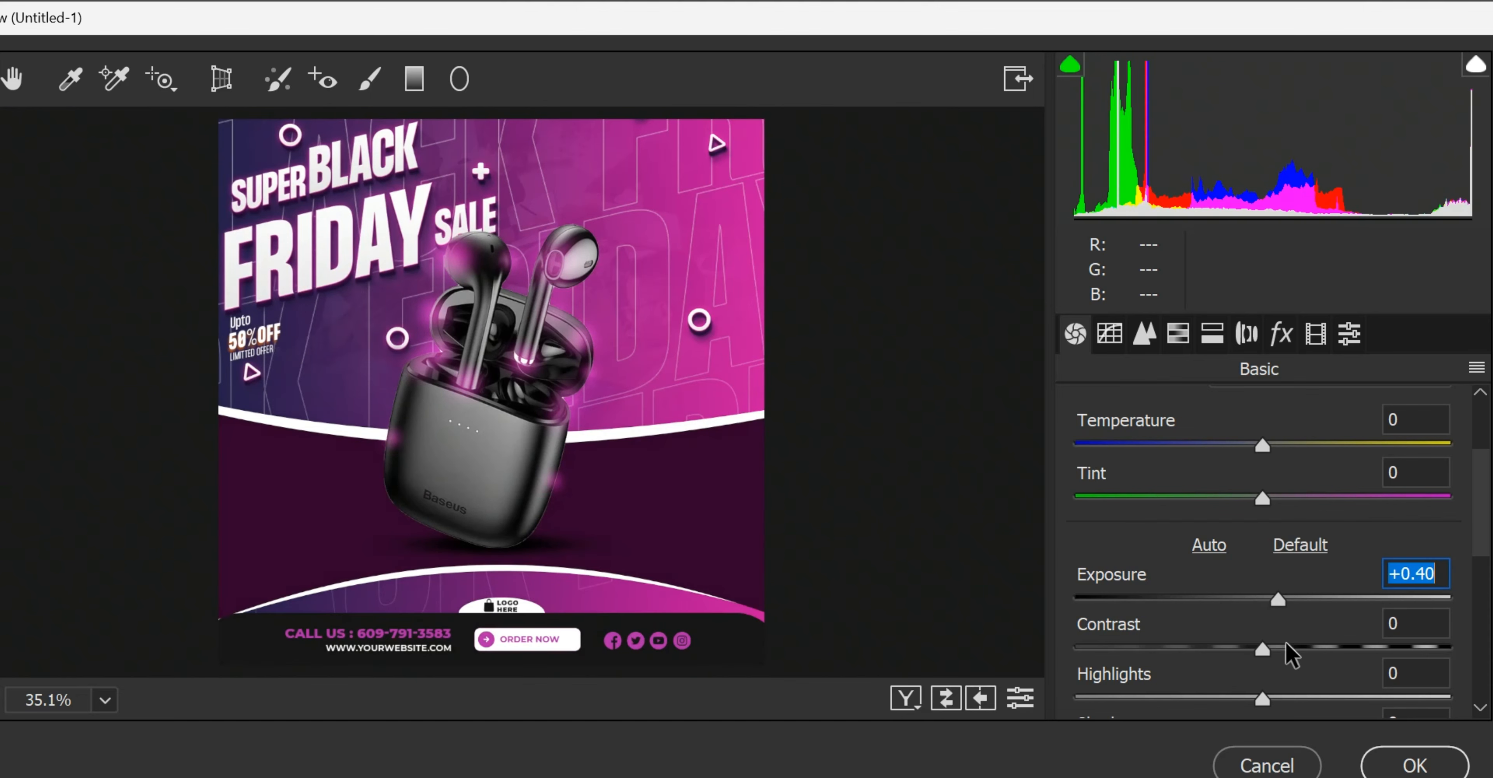
click(1298, 646)
Step: Set Highlights to +26, Shadows to -2, Whites to +37 and Blacks to -11 in Camera Raw
scroll(1302, 649, down, 2)
mouse_move(1264, 623)
mouse_down()
mouse_move(1213, 638)
mouse_move(1314, 626)
mouse_move(1311, 605)
mouse_move(1259, 606)
mouse_up()
scroll(1313, 627, down, 1)
mouse_move(1265, 650)
mouse_down()
mouse_move(1333, 655)
mouse_move(1245, 632)
mouse_up()
scroll(1330, 655, down, 1)
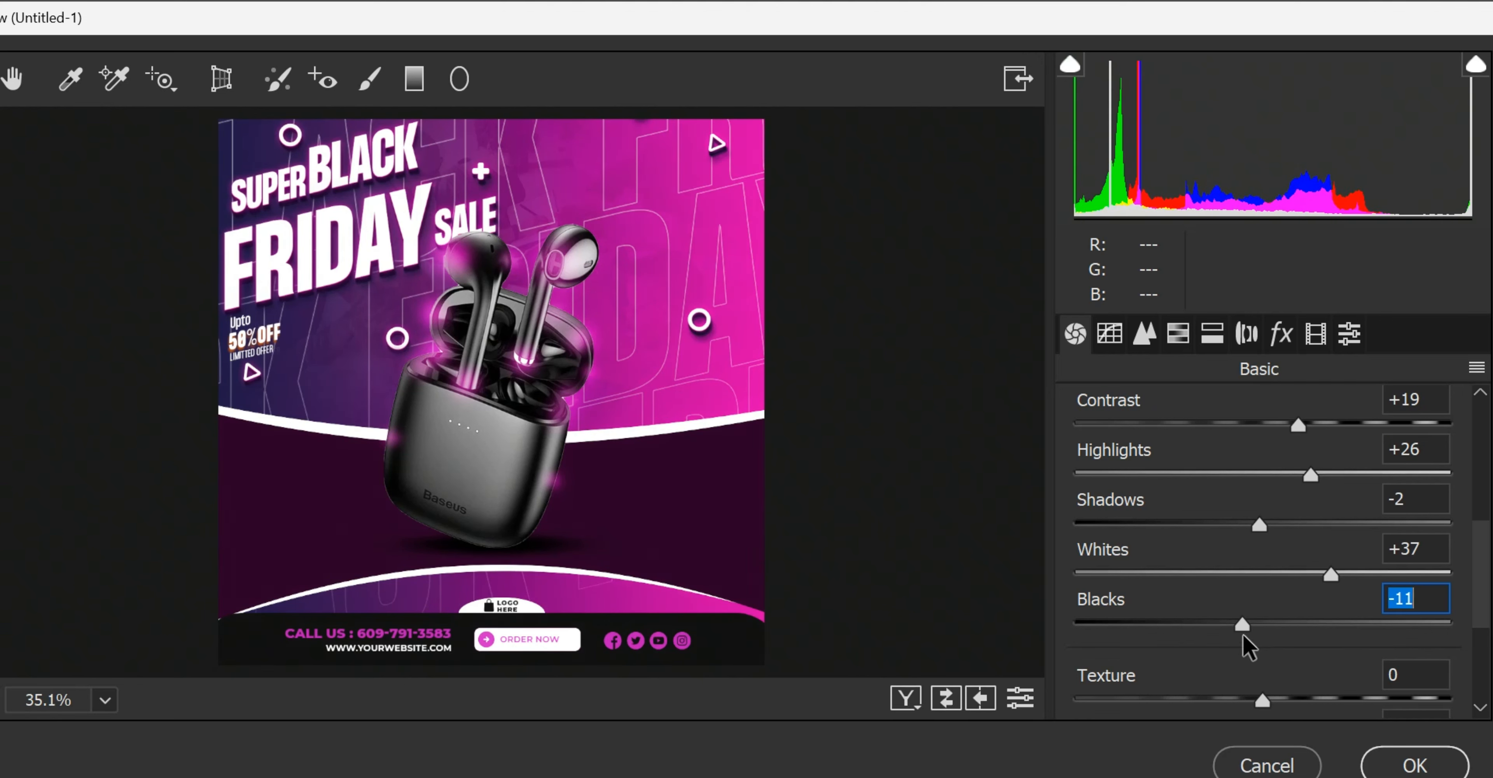
Step: Set Texture to +14, Clarity to +9 and Dehaze to +7 in Camera Raw
scroll(1246, 631, down, 1)
drag(1264, 552, 1288, 554)
drag(1265, 601, 1280, 603)
drag(1264, 650, 1277, 653)
drag(1288, 552, 1294, 553)
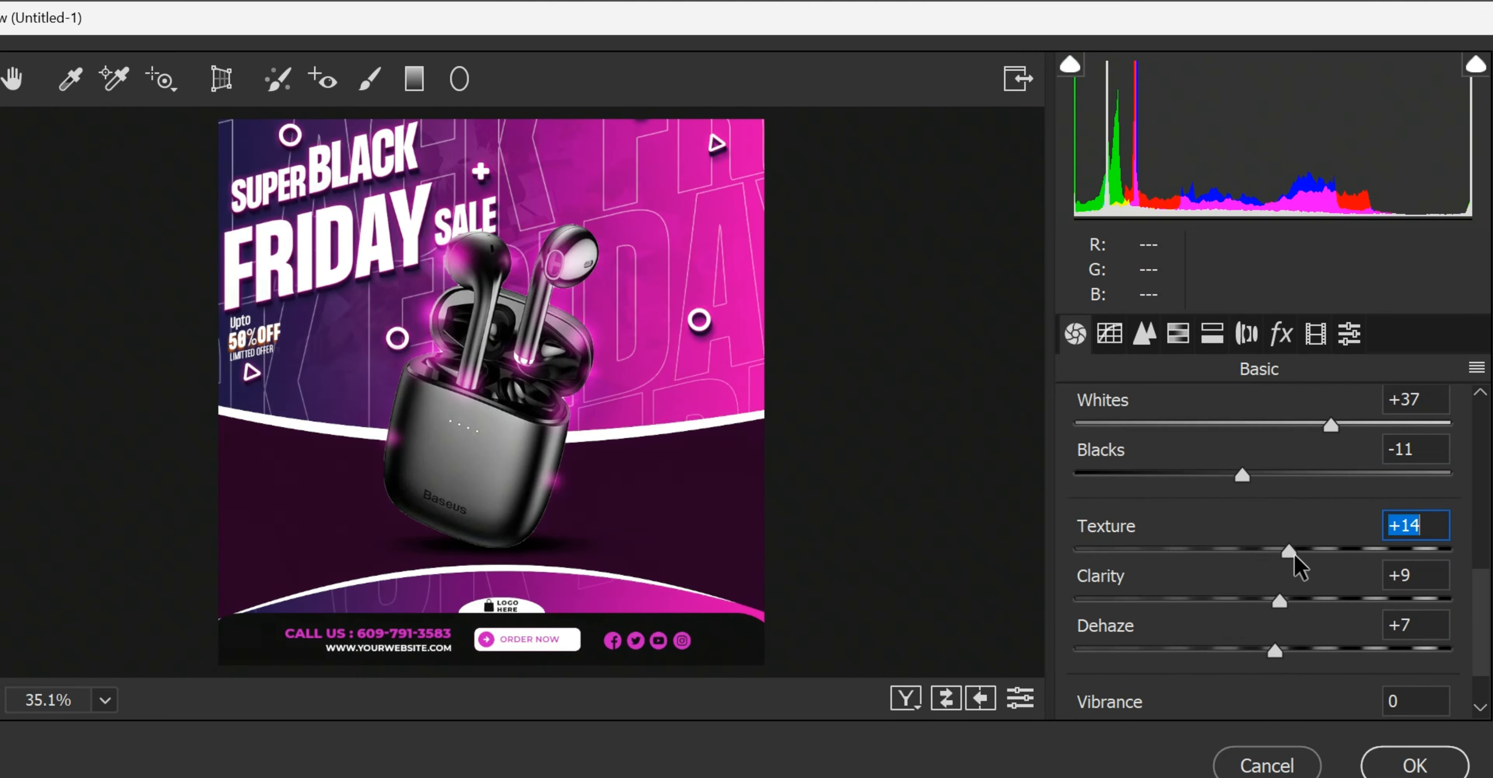
click(1109, 333)
click(1144, 333)
click(1246, 333)
drag(1263, 483, 1256, 484)
text(0)
Step: Apply the Camera Raw adjustments to the merged layer
click(1413, 766)
click(1413, 766)
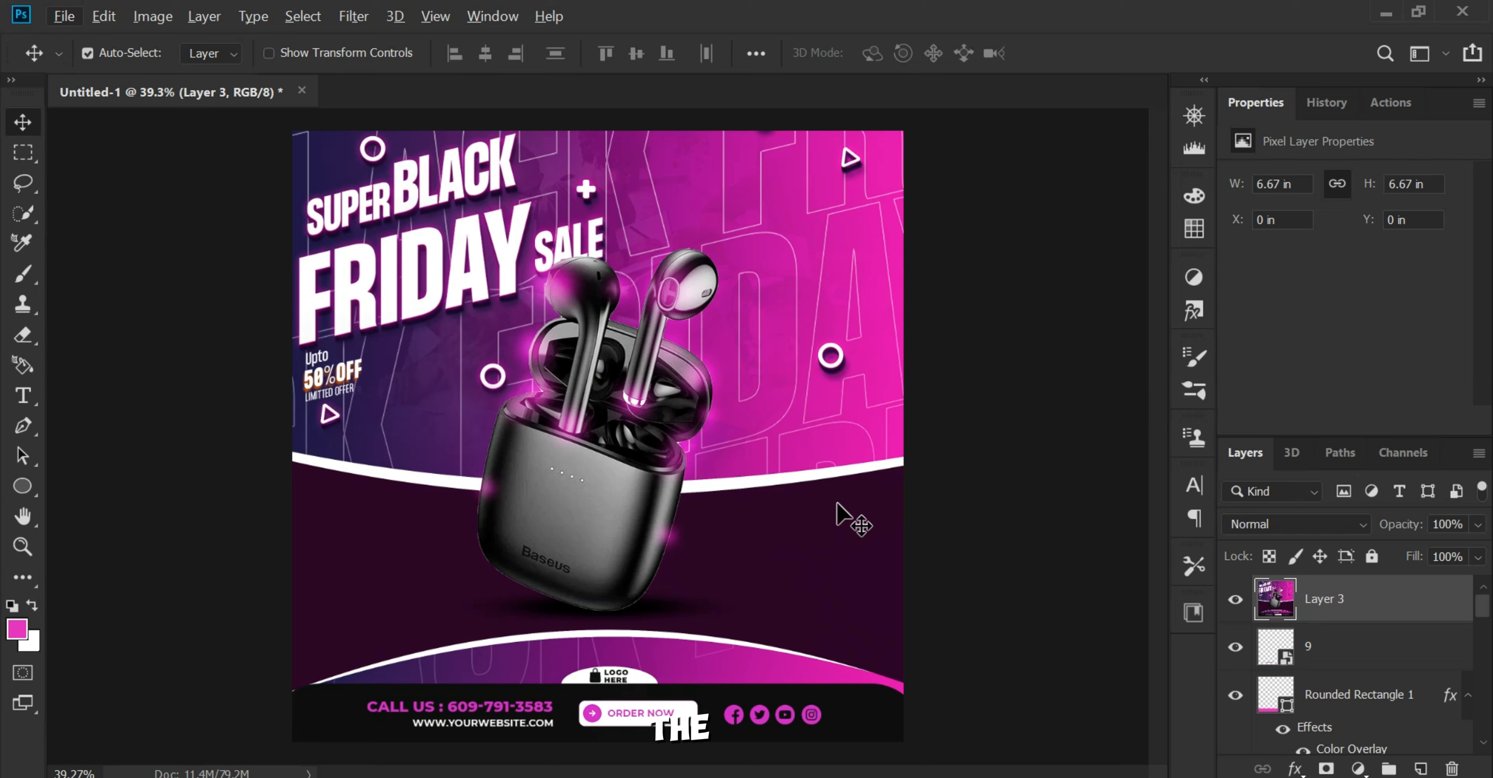
Step: Toggle the merged layer's visibility to compare the poster before and after the Camera Raw adjustments
click(1232, 600)
click(1232, 599)
click(1232, 600)
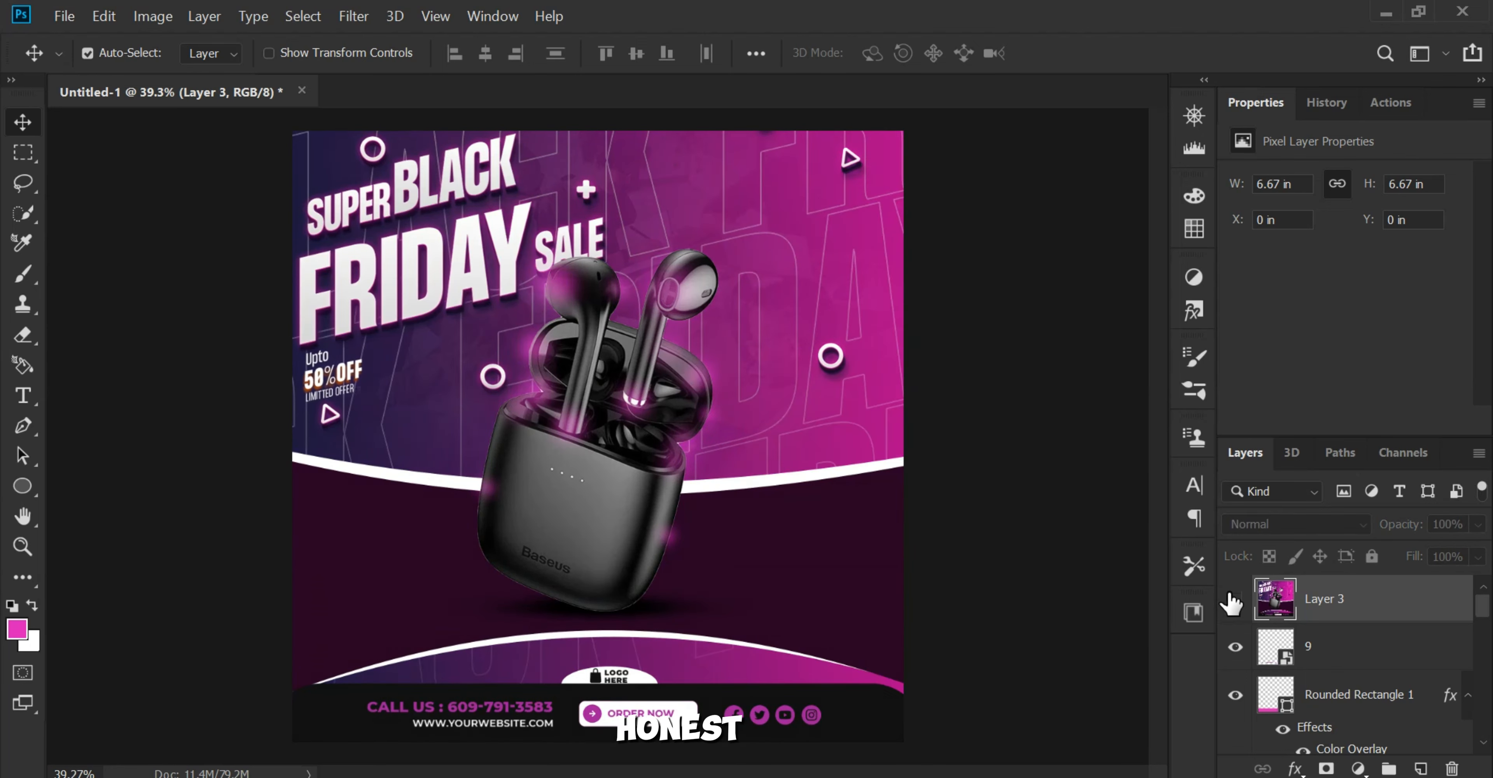
click(1232, 600)
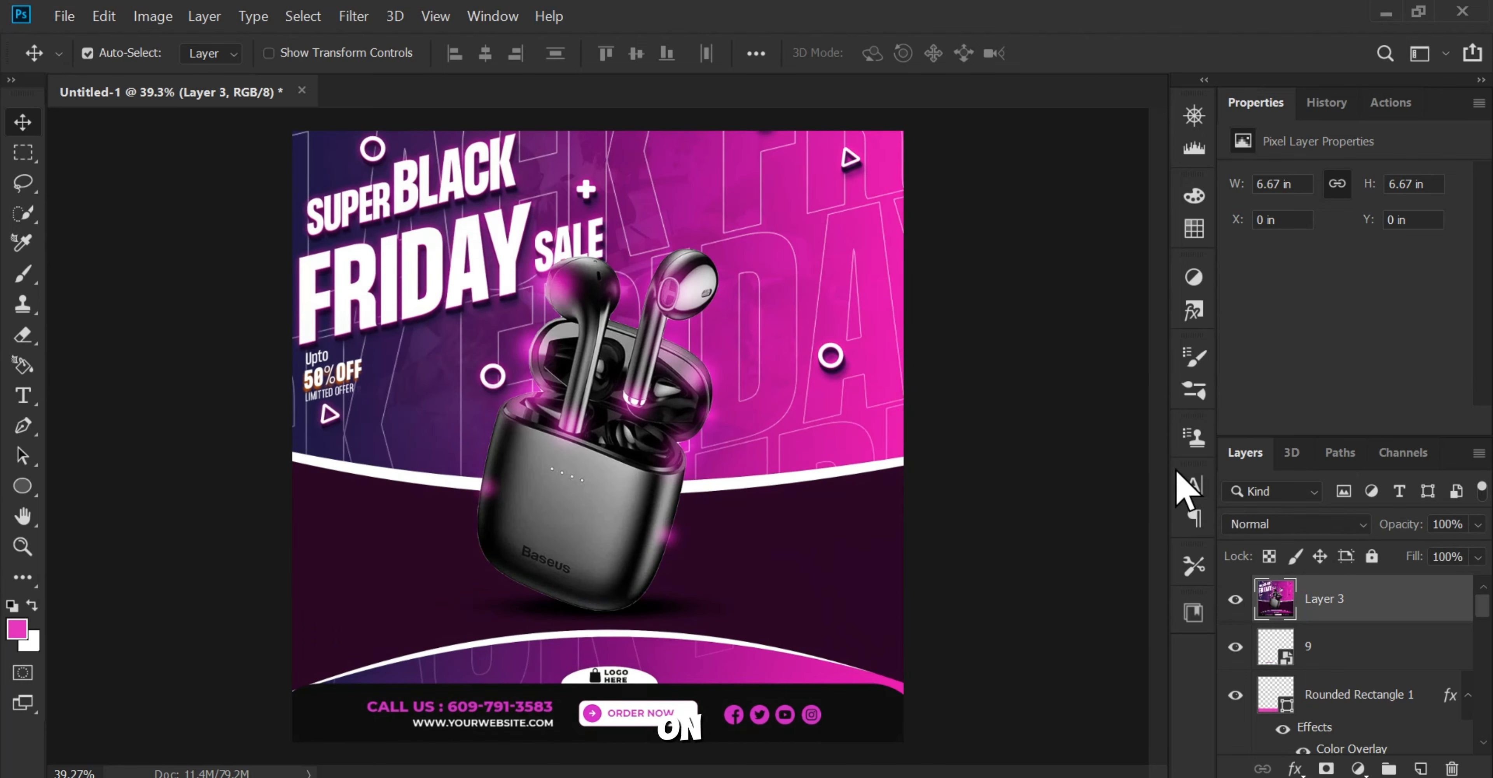